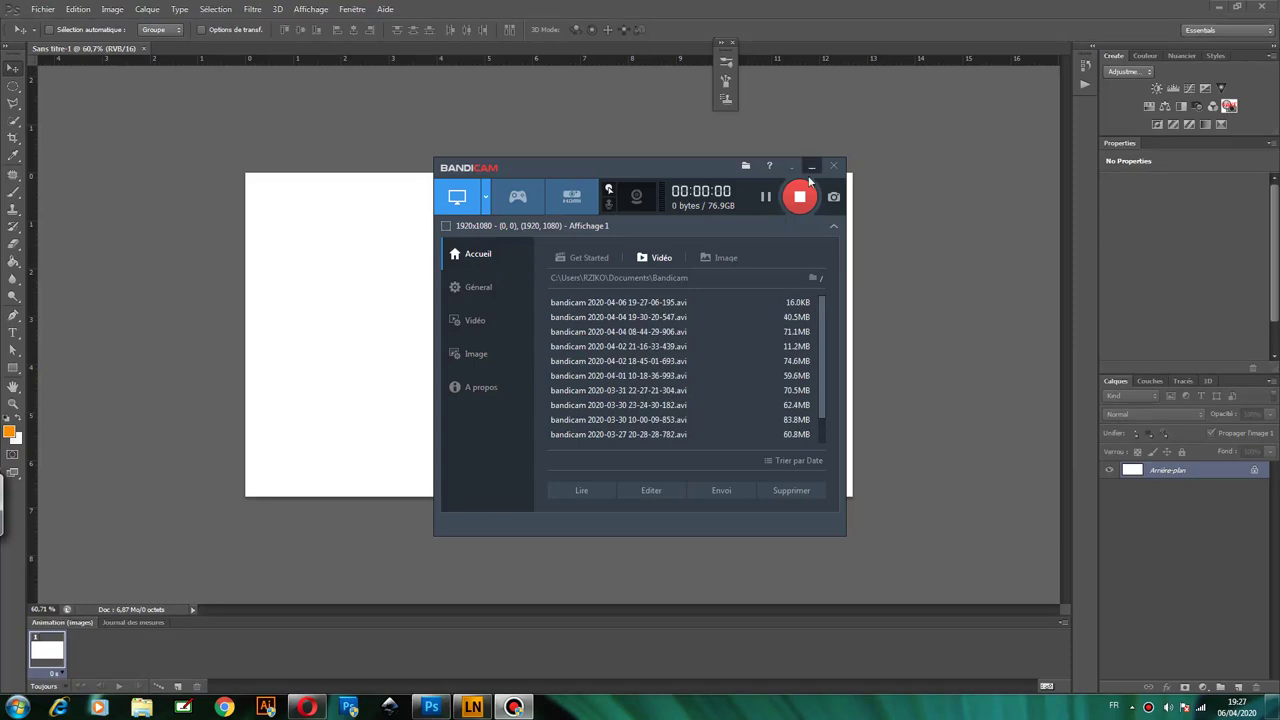
# Move the screen recorder out of the way and switch to the Brush tool's preset list.
pyautogui.click(811, 167)
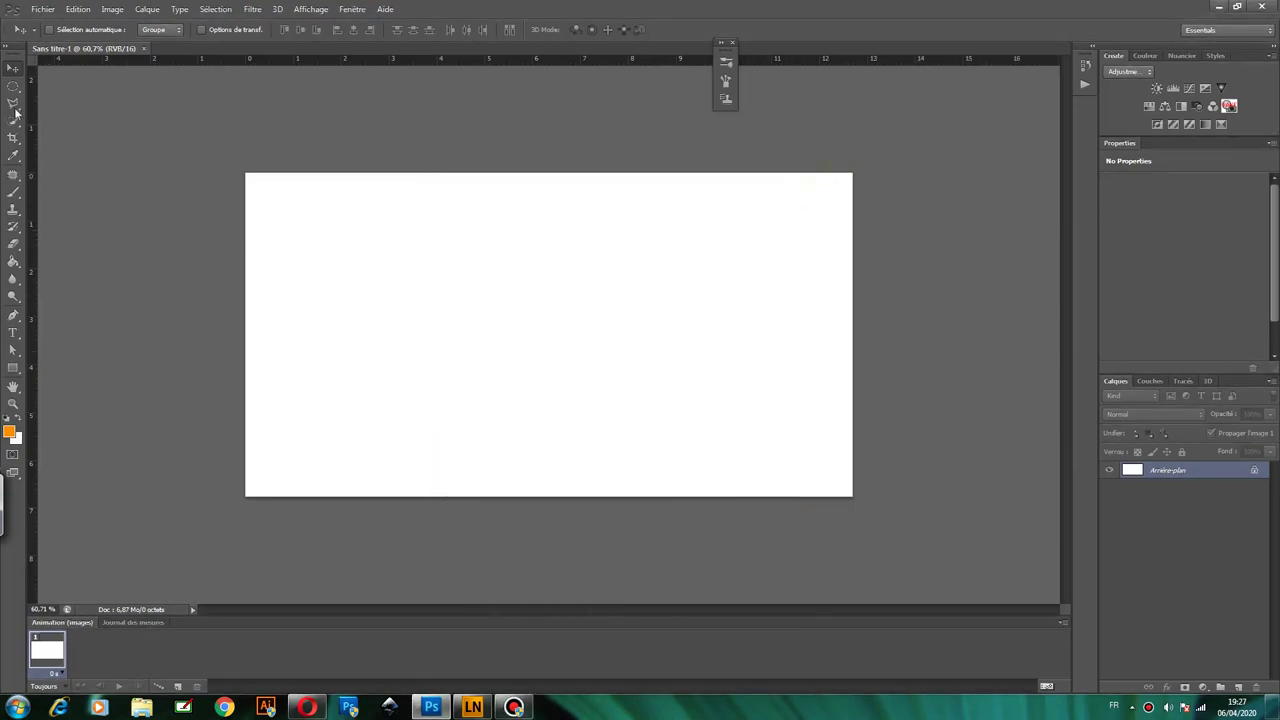
pyautogui.click(14, 191)
pyautogui.click(68, 31)
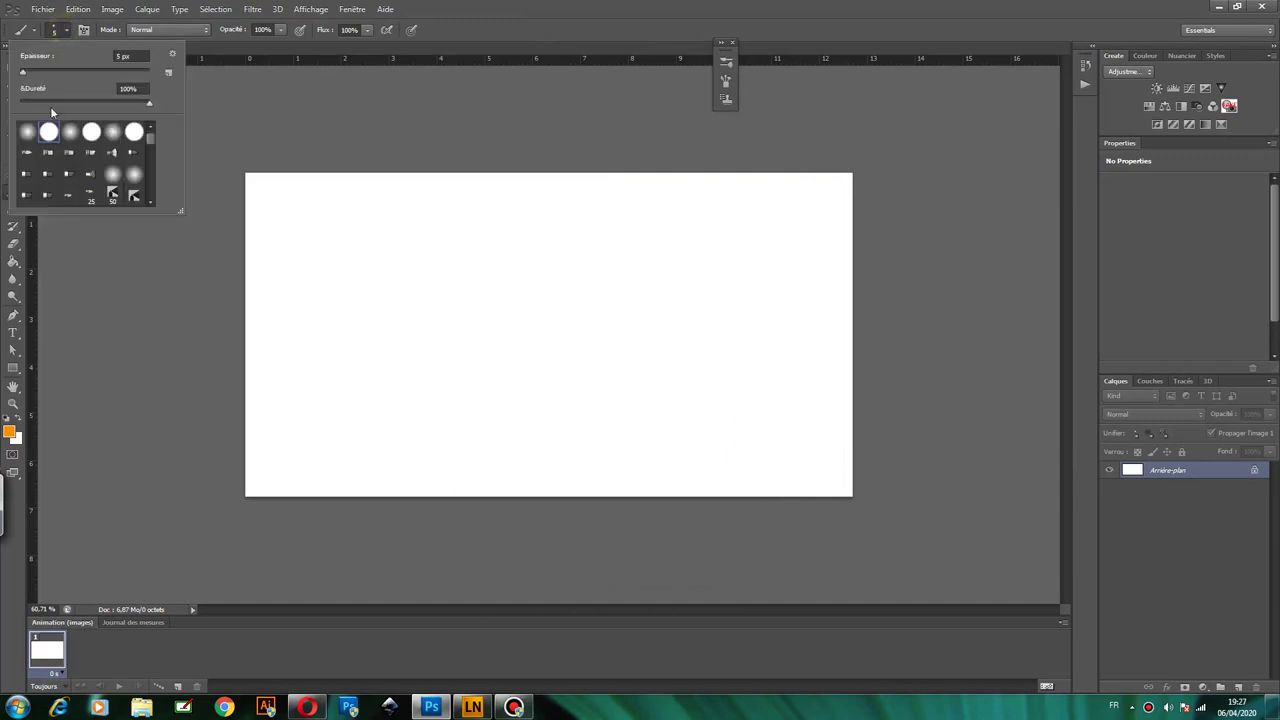
pyautogui.scroll(-2, 150, 146)
pyautogui.scroll(-1, 150, 146)
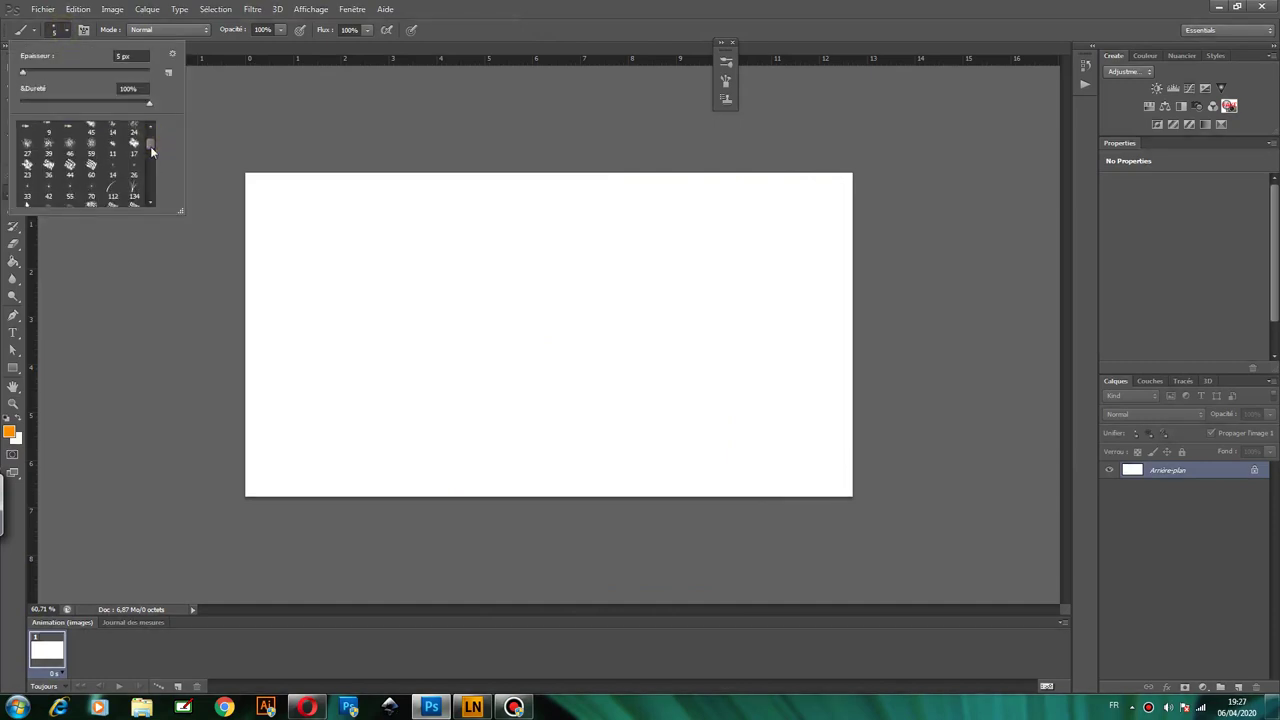
pyautogui.scroll(-1, 150, 146)
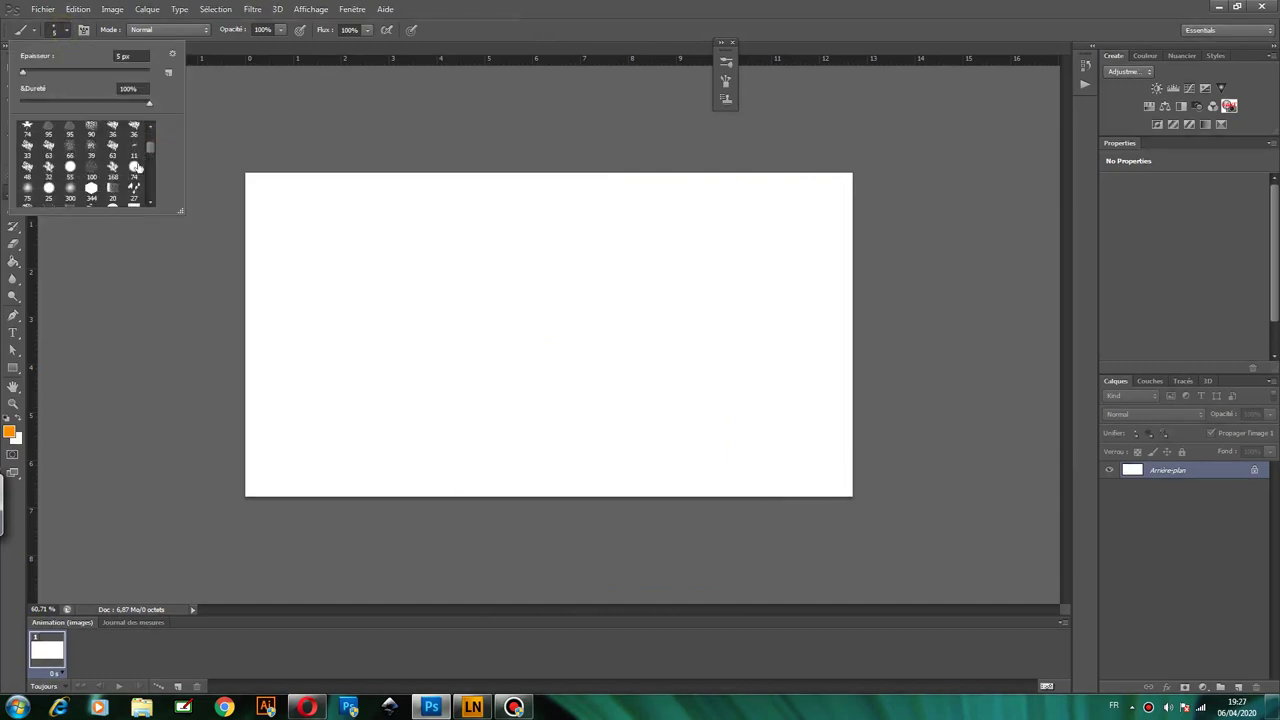
# Scroll through the brush presets and choose the textured 91 px brush.
pyautogui.moveTo(150, 148); pyautogui.dragTo(151, 158)
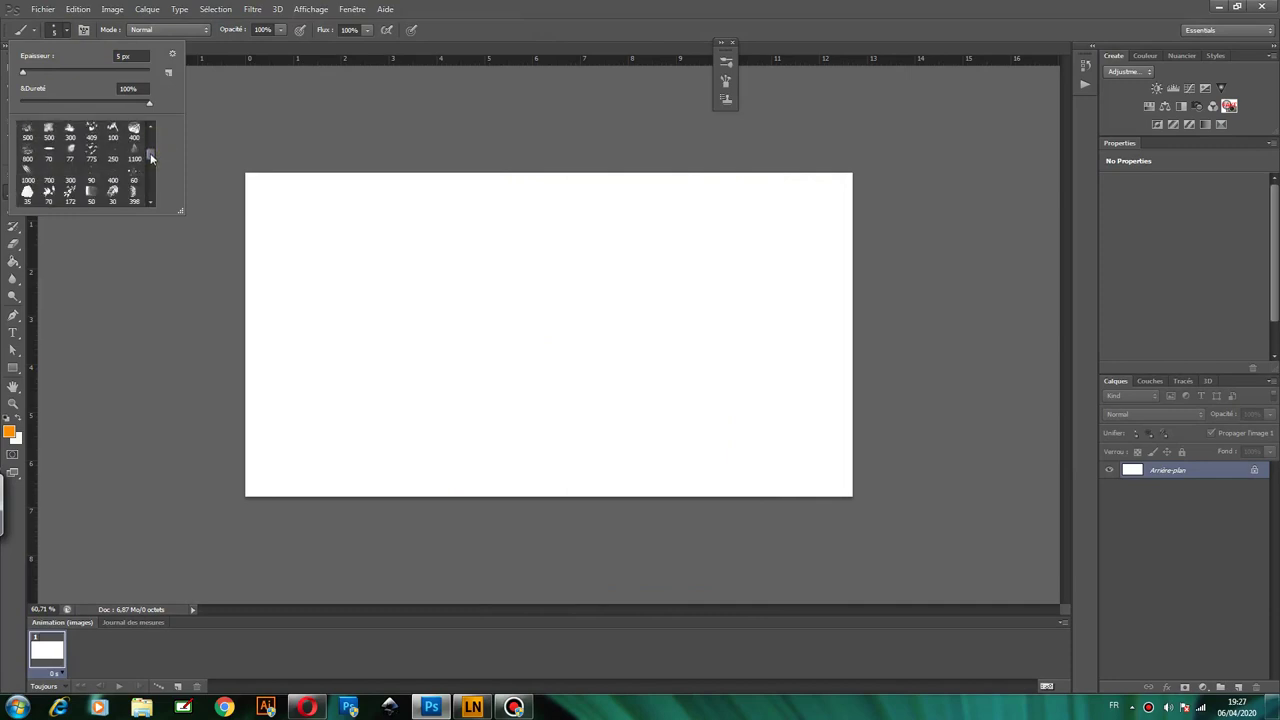
pyautogui.click(150, 202)
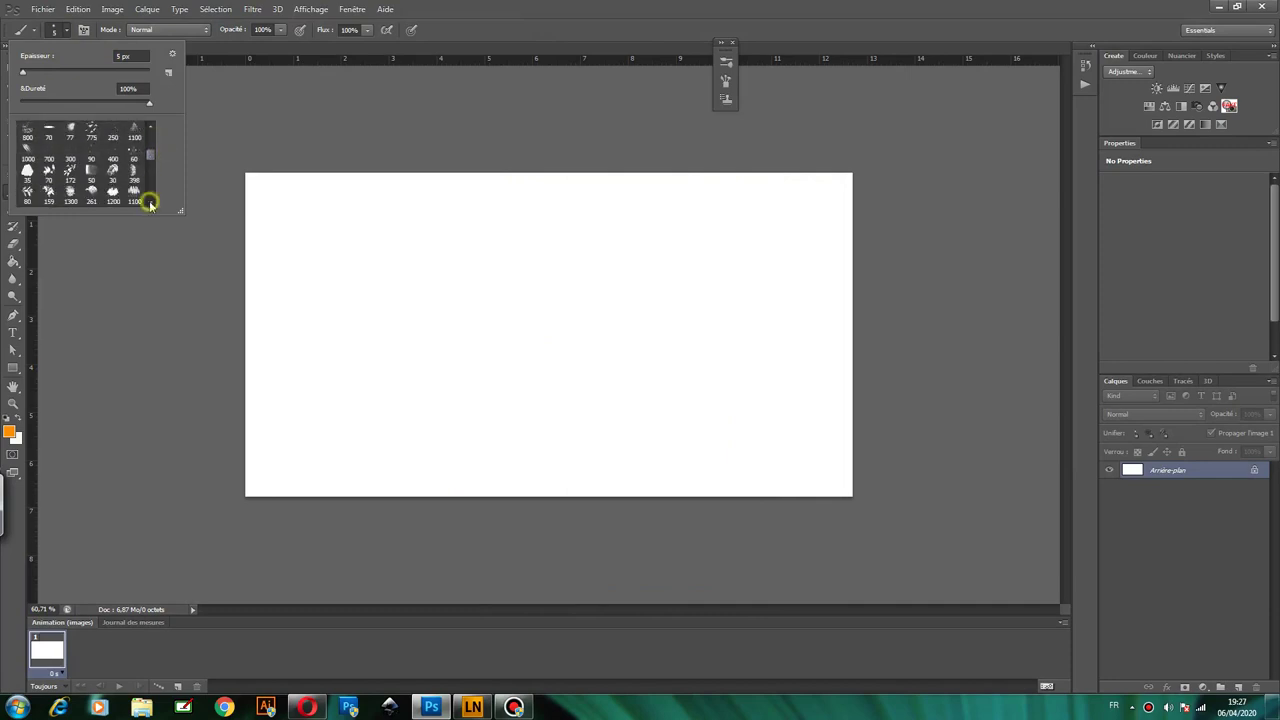
pyautogui.click(150, 202)
pyautogui.click(150, 202)
pyautogui.click(149, 202)
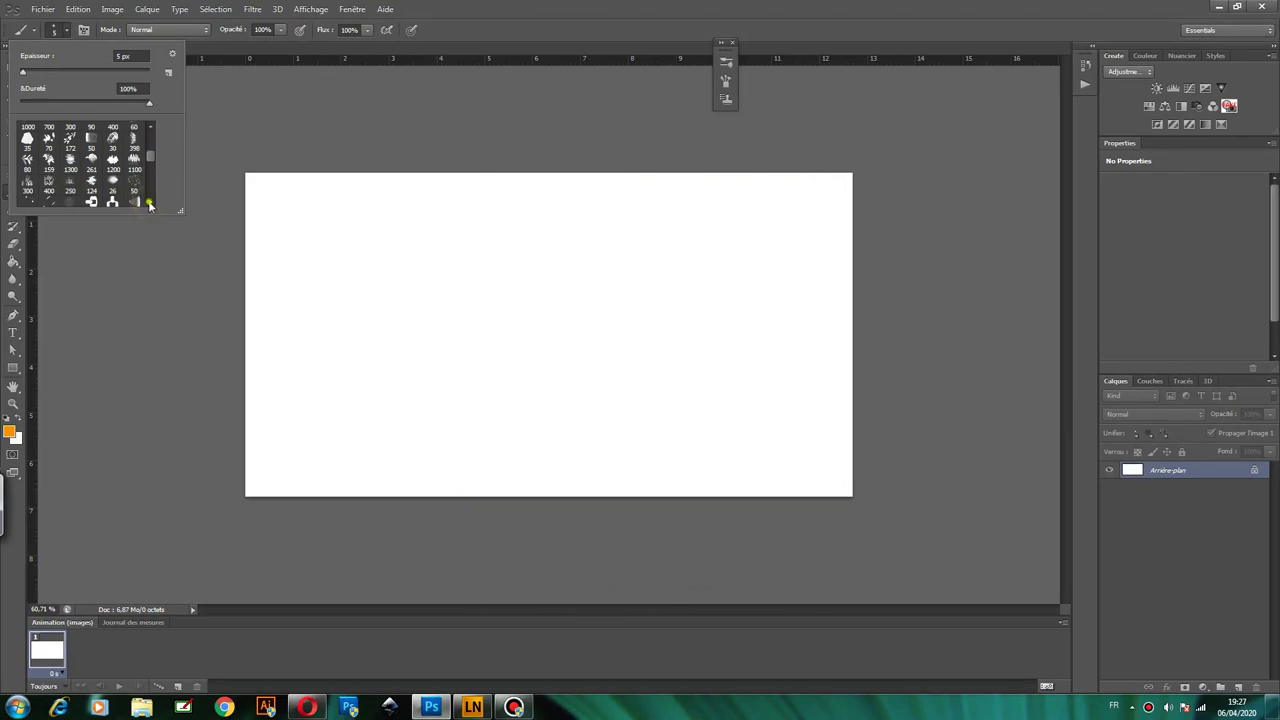
pyautogui.click(149, 202)
pyautogui.click(149, 202)
pyautogui.click(149, 202)
pyautogui.click(149, 202)
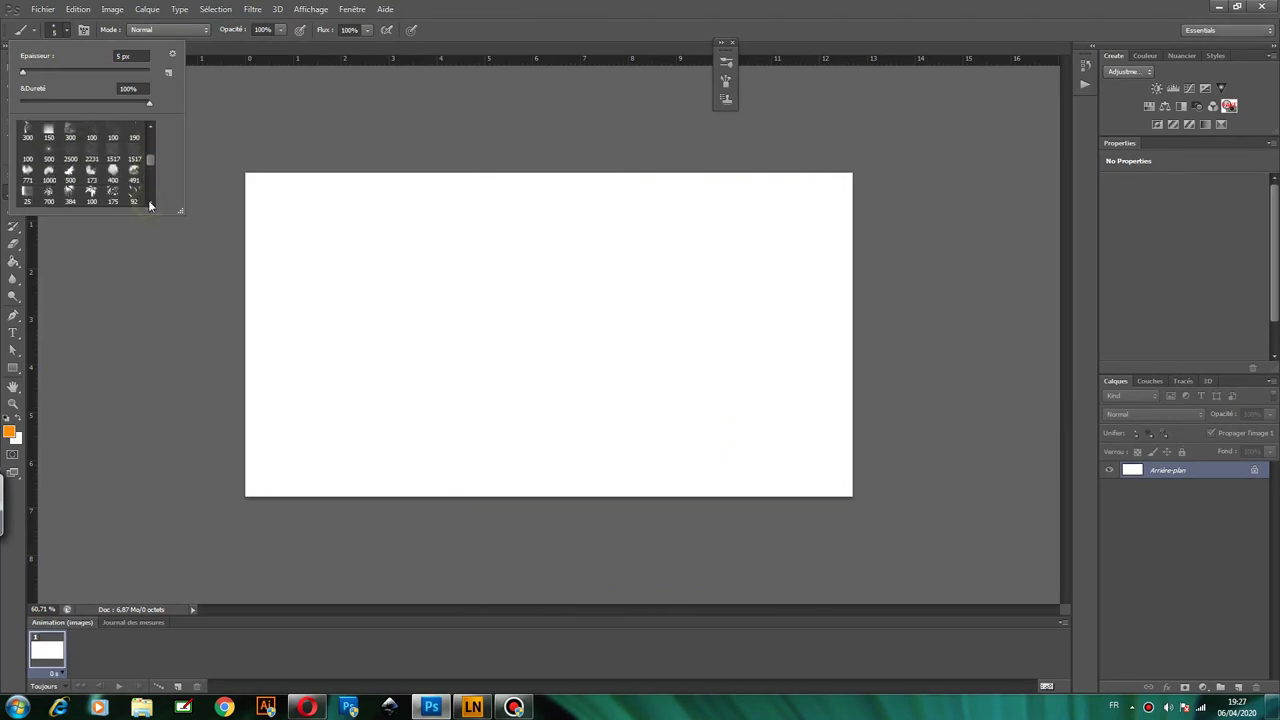
pyautogui.click(149, 202)
pyautogui.click(149, 202)
pyautogui.click(149, 202)
pyautogui.click(149, 202)
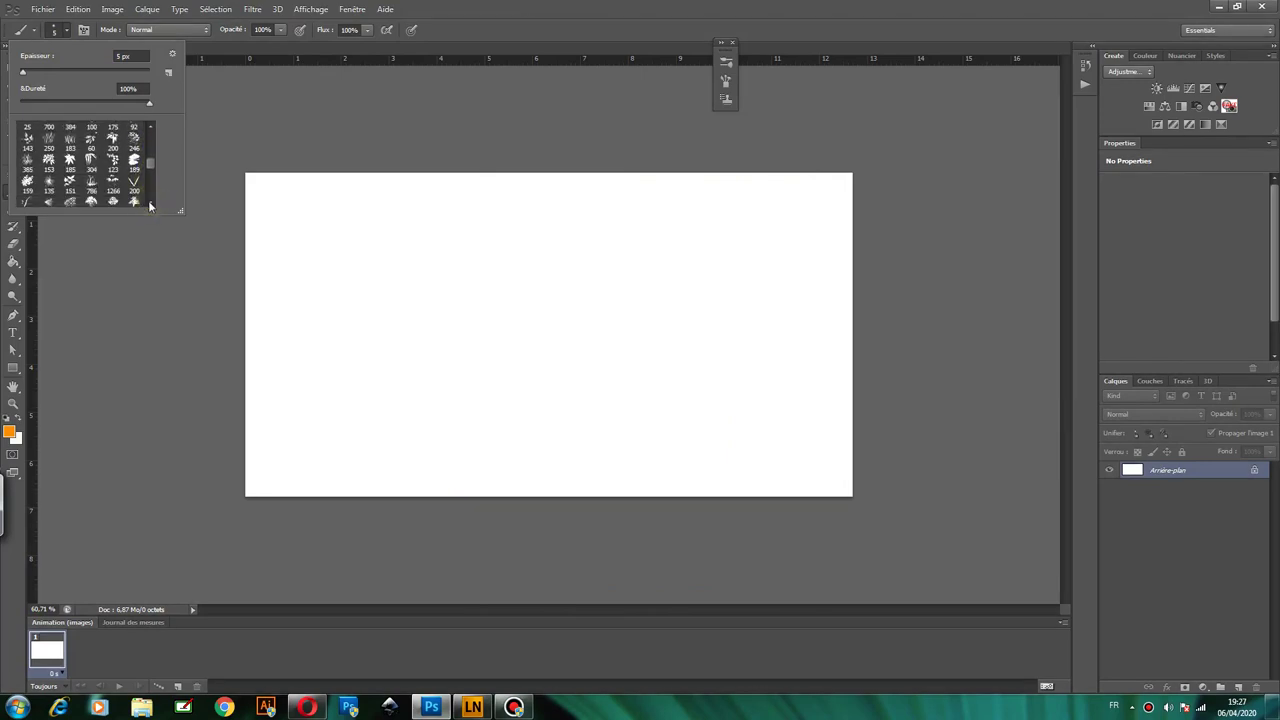
pyautogui.click(149, 202)
pyautogui.click(149, 202)
pyautogui.click(149, 202)
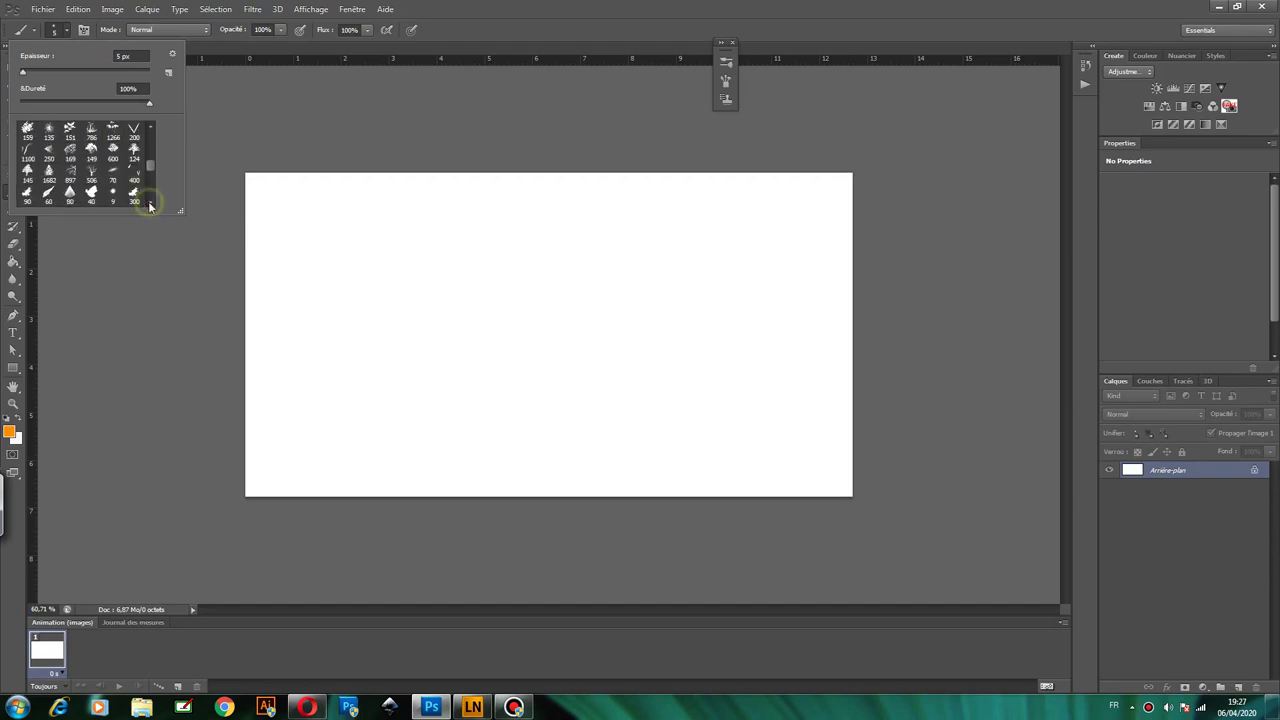
pyautogui.click(149, 202)
pyautogui.click(149, 202)
pyautogui.click(149, 202)
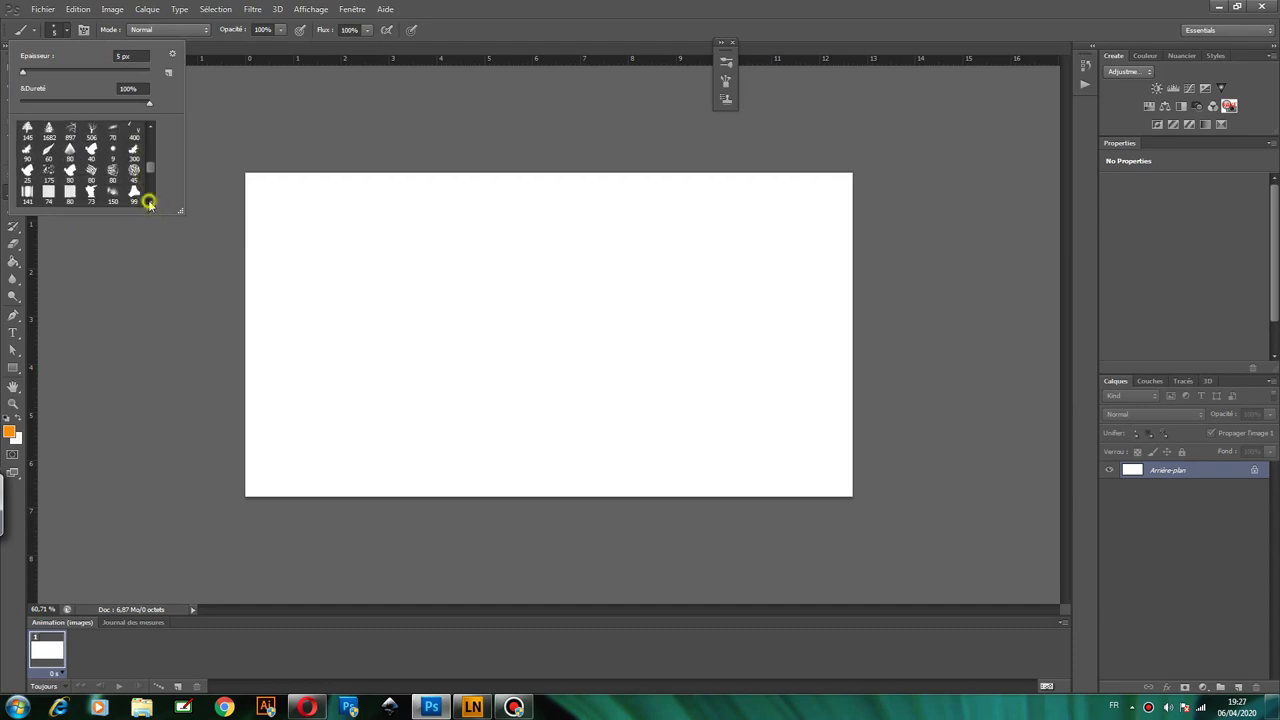
pyautogui.click(149, 203)
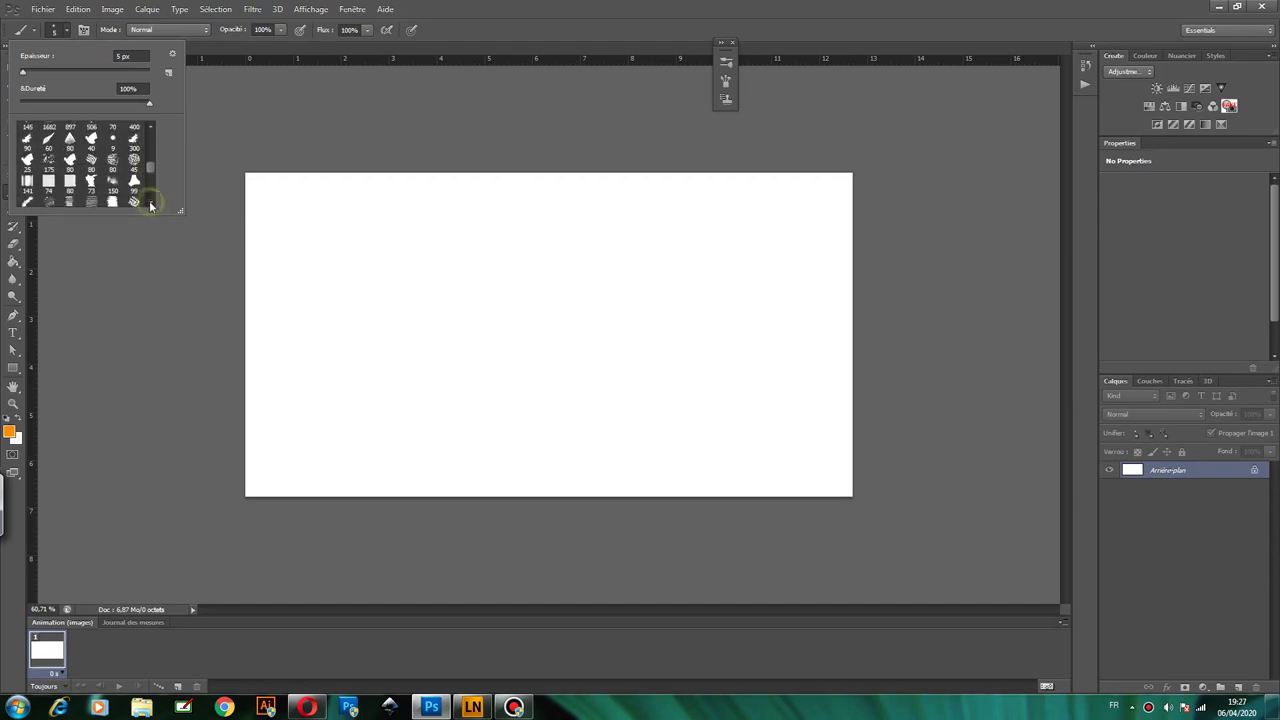
pyautogui.click(149, 203)
pyautogui.click(149, 203)
pyautogui.click(149, 203)
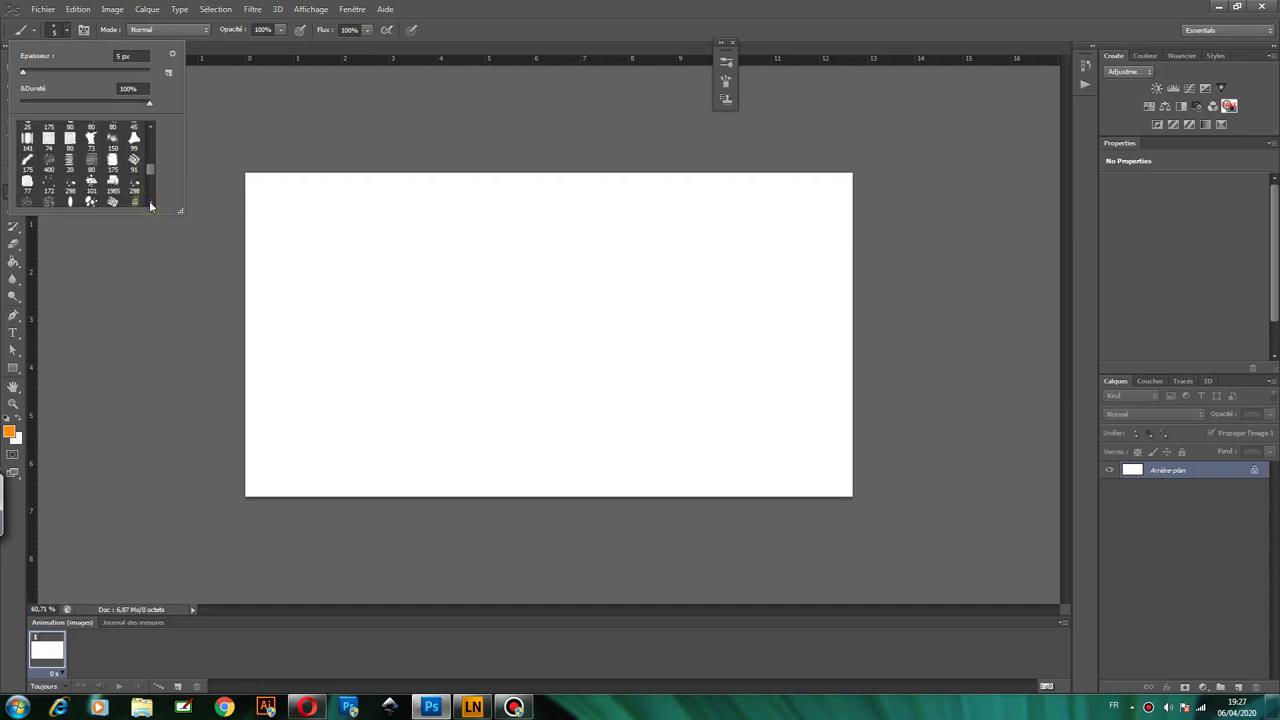
pyautogui.click(149, 203)
pyautogui.click(149, 203)
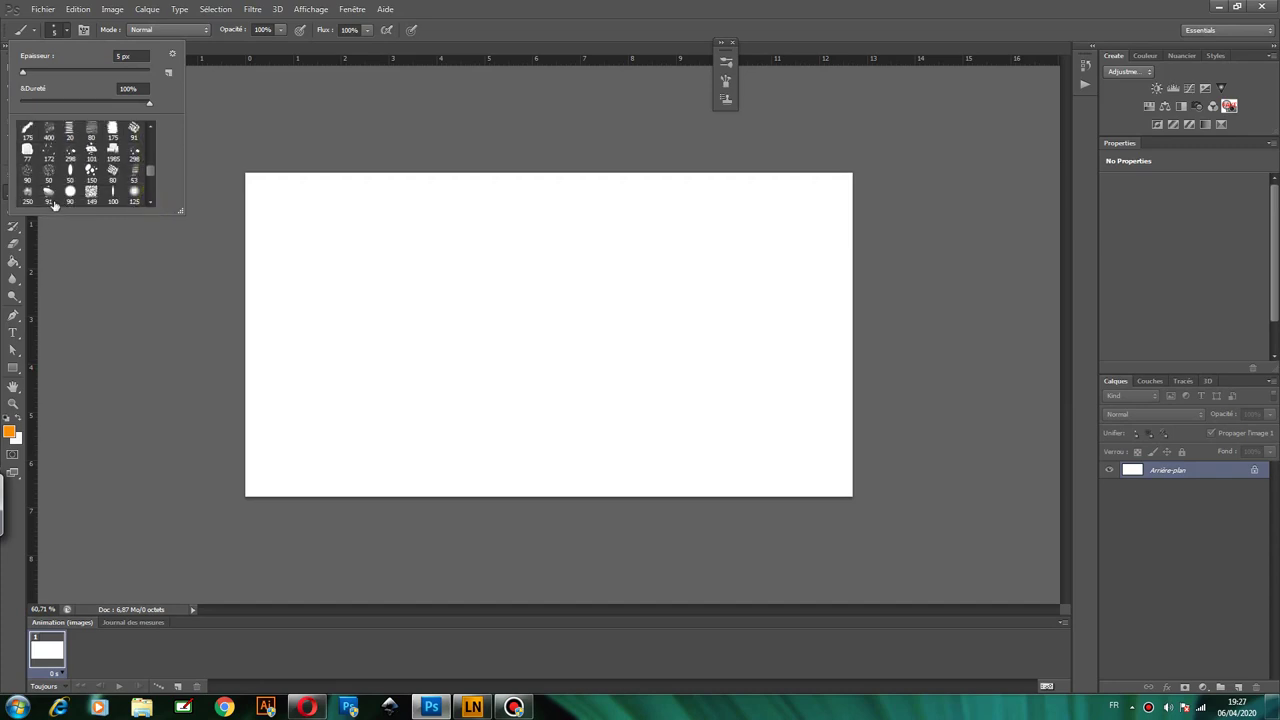
pyautogui.click(149, 203)
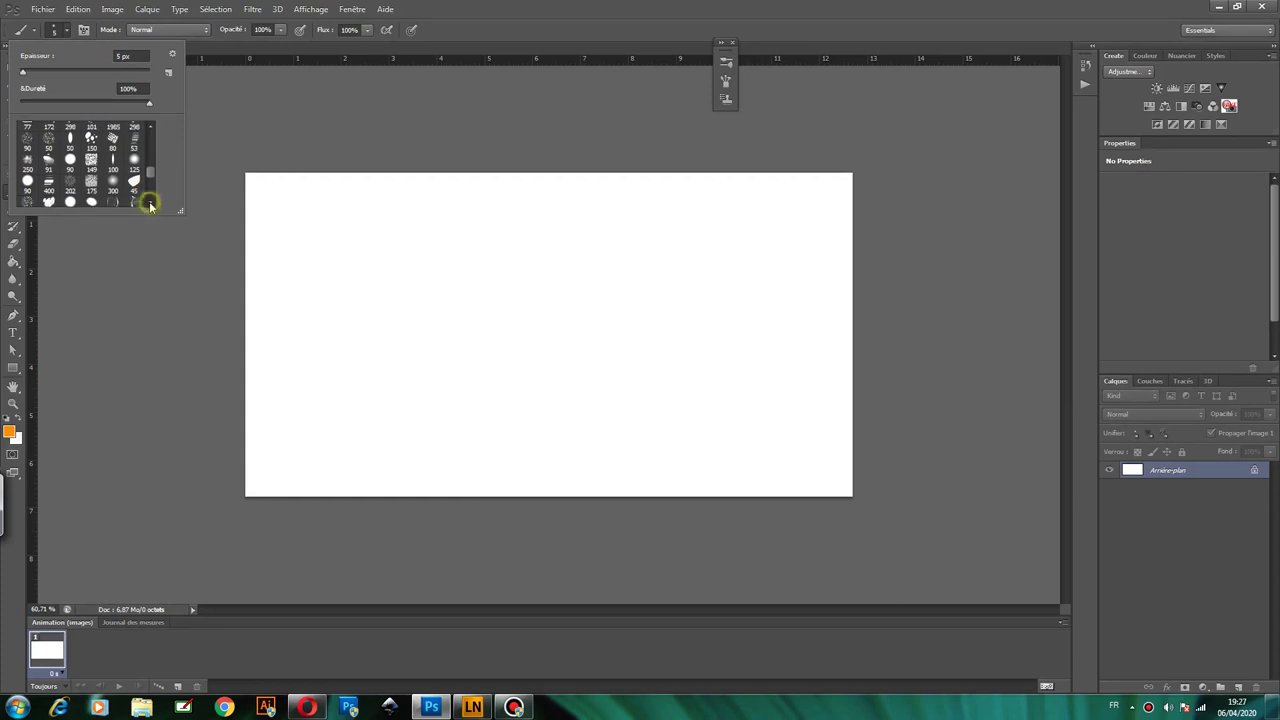
pyautogui.click(48, 165)
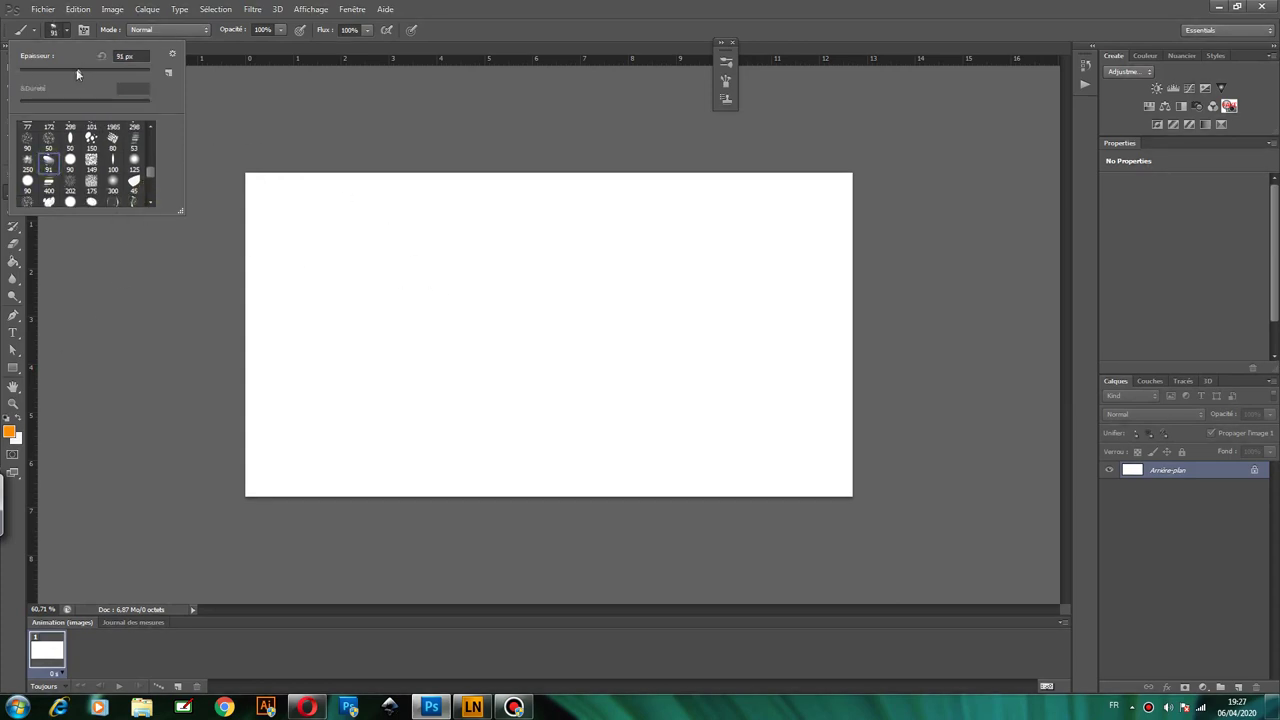
# Set the brush to 504 px and colour grey-blue #727f94, then speckle the upper left.
pyautogui.moveTo(127, 72); pyautogui.dragTo(136, 72)
pyautogui.click(10, 432)
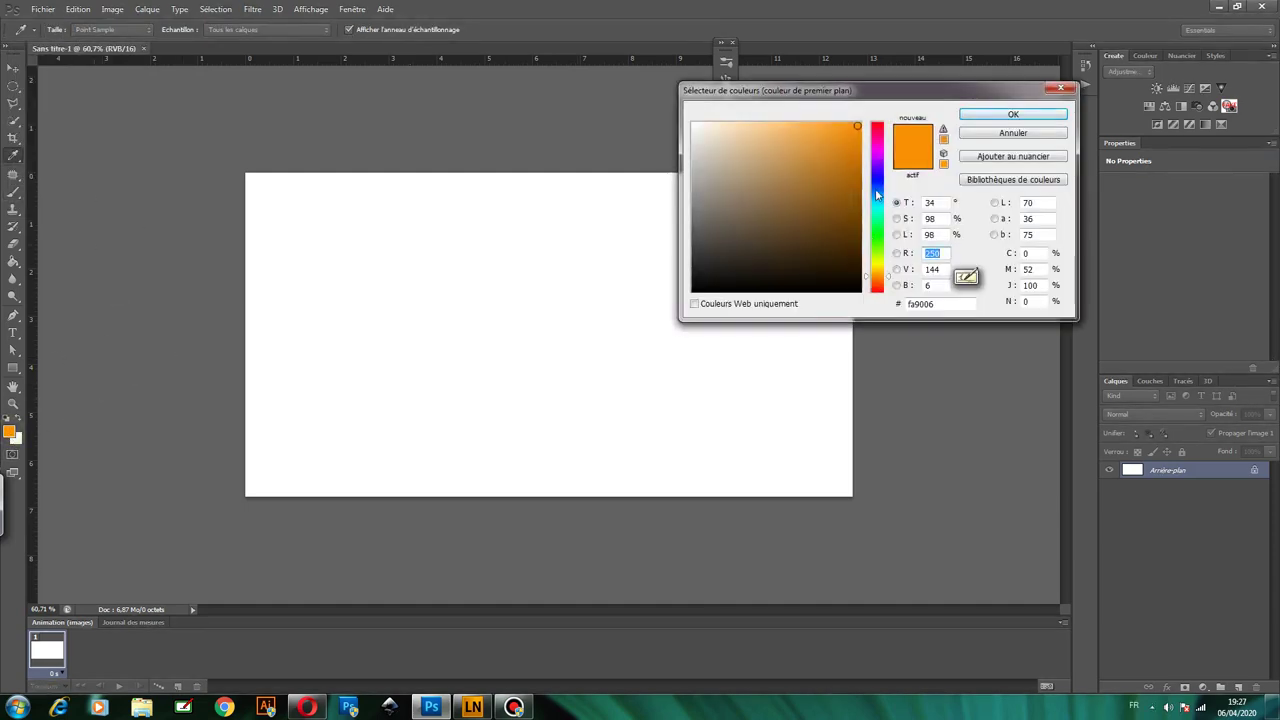
pyautogui.click(876, 195)
pyautogui.moveTo(787, 217)
pyautogui.mouseDown()
pyautogui.moveTo(754, 209)
pyautogui.moveTo(746, 243)
pyautogui.mouseUp()
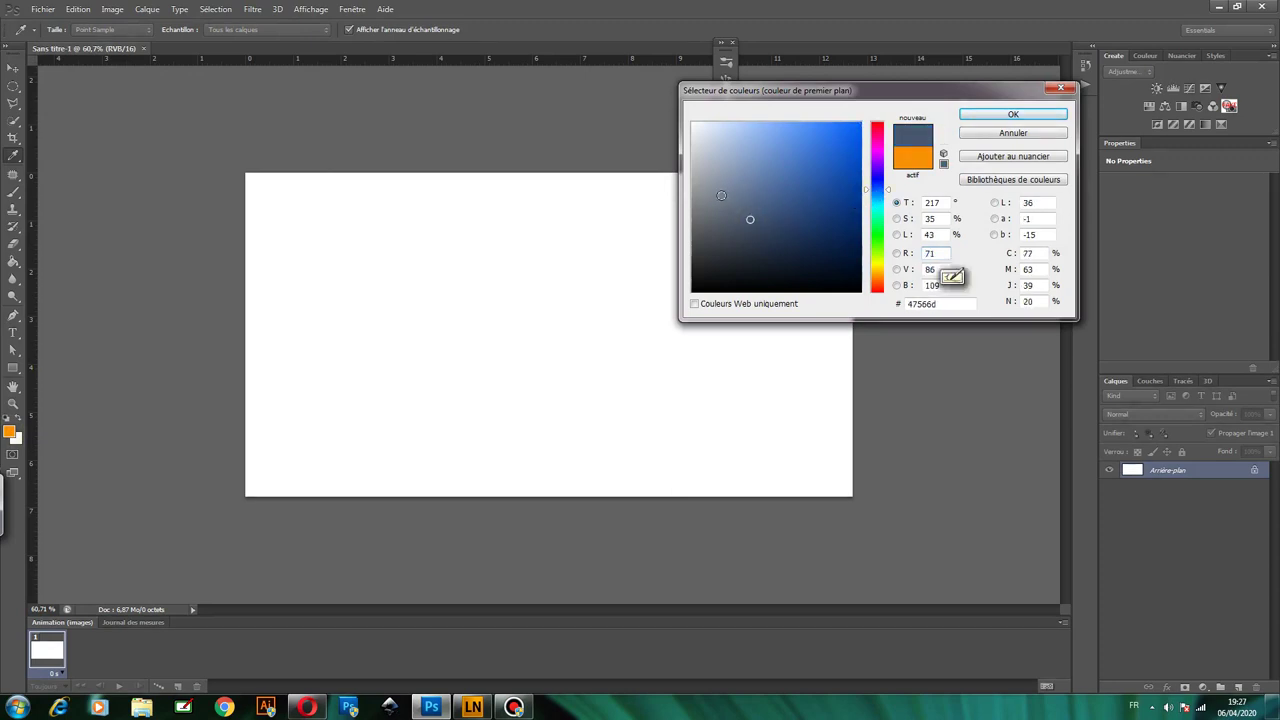
pyautogui.moveTo(721, 195); pyautogui.dragTo(730, 196)
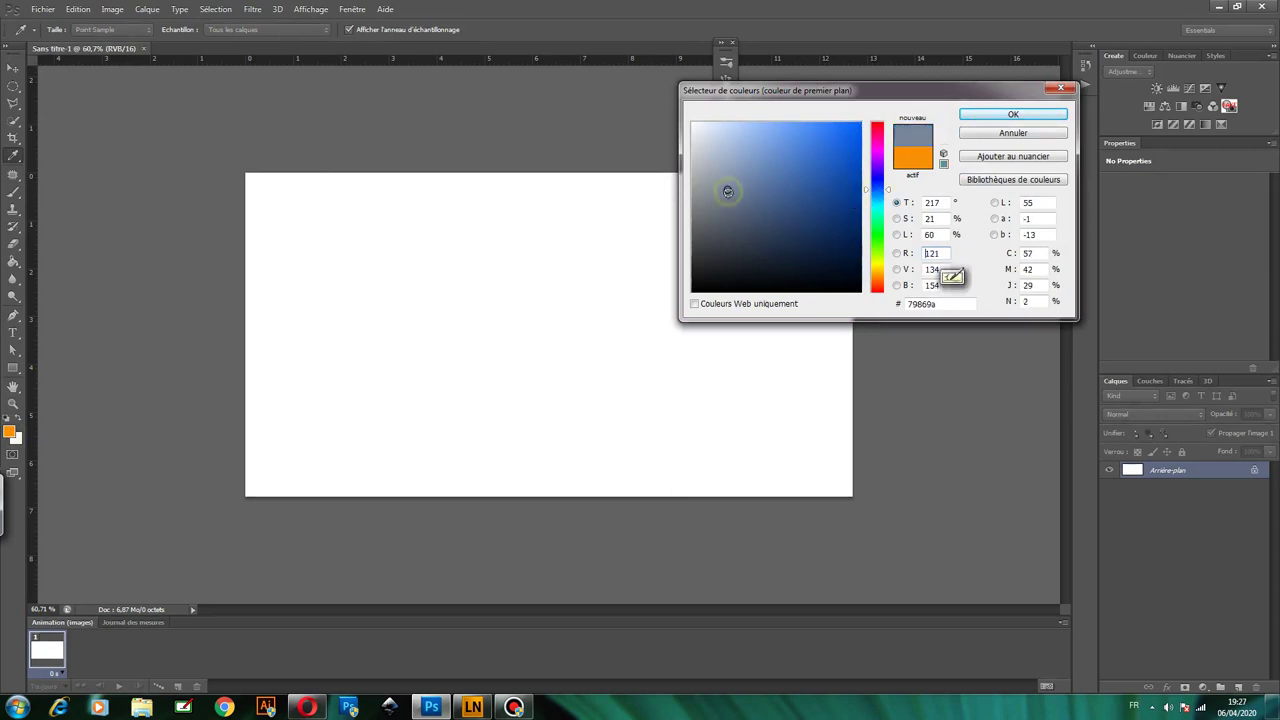
pyautogui.click(1013, 114)
pyautogui.moveTo(330, 222)
pyautogui.mouseDown()
pyautogui.moveTo(249, 251)
pyautogui.moveTo(257, 171)
pyautogui.moveTo(266, 363)
pyautogui.moveTo(395, 238)
pyautogui.moveTo(457, 246)
pyautogui.moveTo(429, 451)
pyautogui.moveTo(751, 200)
pyautogui.moveTo(546, 218)
pyautogui.moveTo(314, 209)
pyautogui.moveTo(840, 182)
pyautogui.moveTo(680, 260)
pyautogui.moveTo(750, 390)
pyautogui.moveTo(829, 429)
pyautogui.moveTo(860, 214)
pyautogui.moveTo(635, 410)
pyautogui.moveTo(222, 437)
pyautogui.moveTo(690, 470)
pyautogui.moveTo(380, 357)
pyautogui.moveTo(862, 345)
pyautogui.mouseUp()
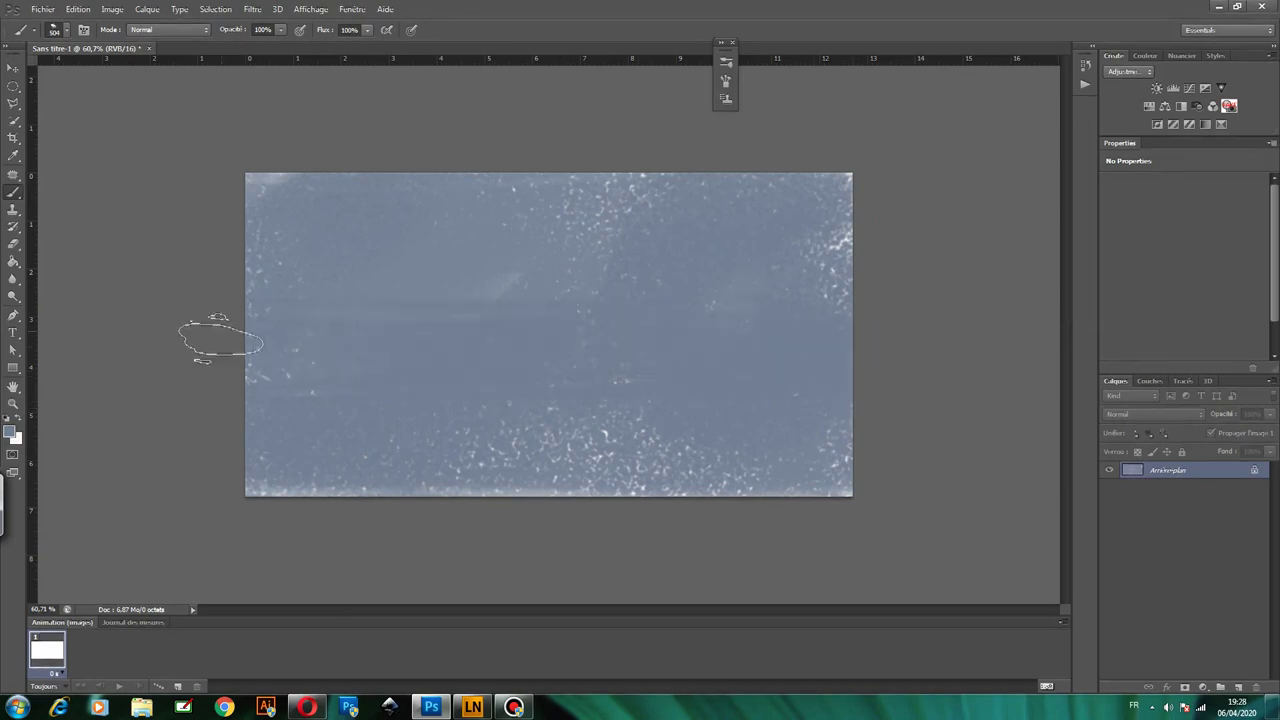
# Paint grey-blue over the remaining canvas and white speckles, then shrink the brush to 74 px.
pyautogui.moveTo(314, 386)
pyautogui.mouseDown()
pyautogui.moveTo(530, 430)
pyautogui.moveTo(843, 457)
pyautogui.moveTo(886, 214)
pyautogui.moveTo(500, 257)
pyautogui.moveTo(257, 157)
pyautogui.moveTo(260, 495)
pyautogui.moveTo(400, 471)
pyautogui.moveTo(823, 471)
pyautogui.moveTo(851, 286)
pyautogui.moveTo(612, 167)
pyautogui.moveTo(617, 189)
pyautogui.moveTo(808, 194)
pyautogui.moveTo(850, 462)
pyautogui.mouseUp()
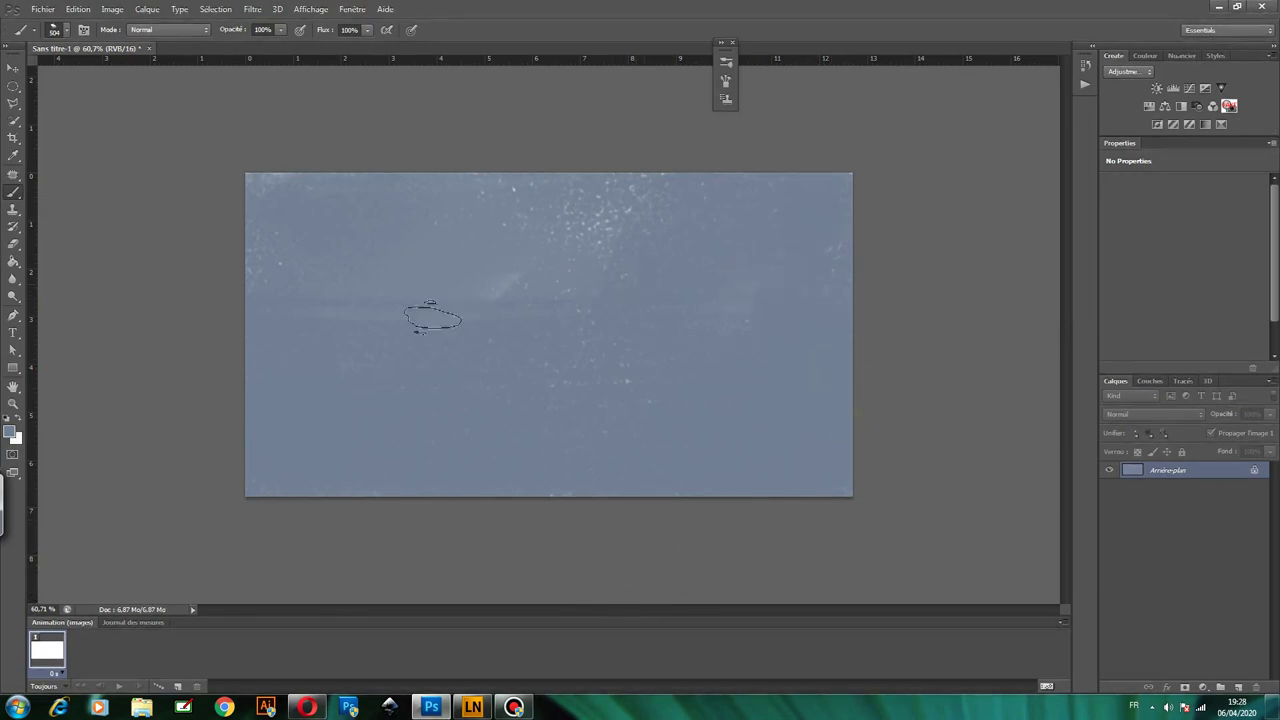
pyautogui.click(414, 290)
pyautogui.click(311, 302)
pyautogui.moveTo(600, 194); pyautogui.dragTo(631, 200)
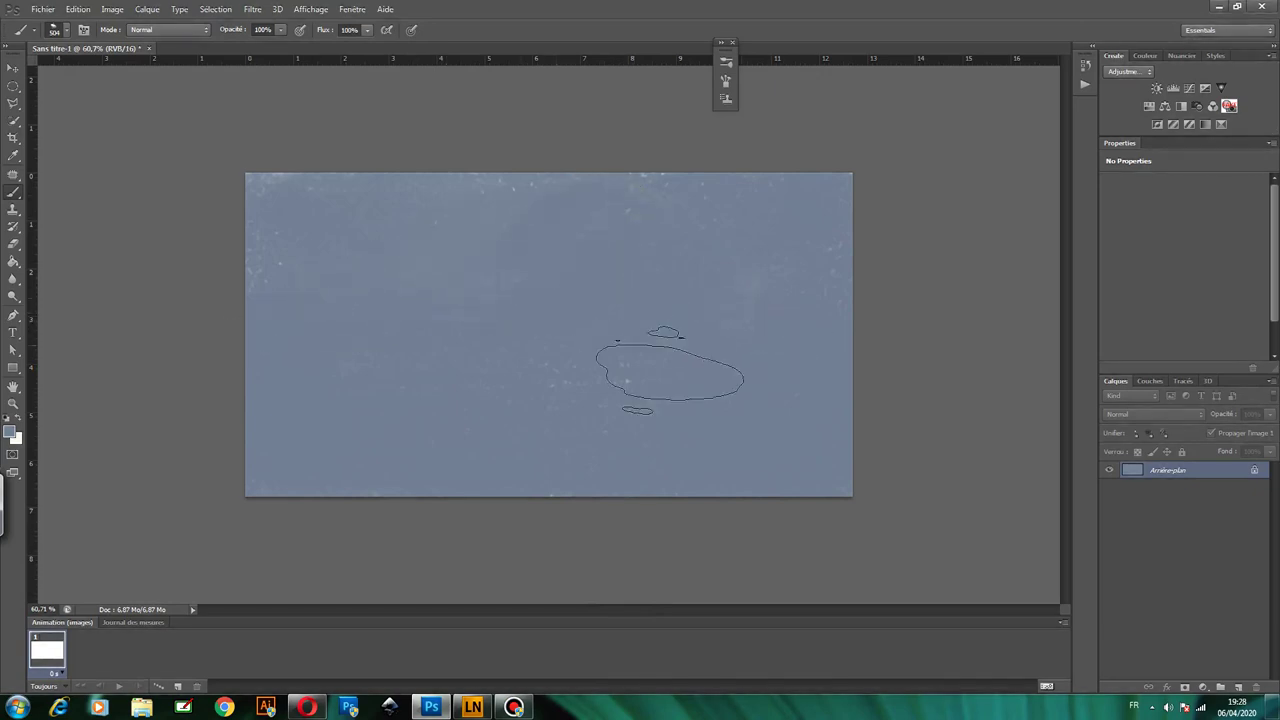
pyautogui.moveTo(663, 366); pyautogui.dragTo(800, 349)
pyautogui.press('[')
pyautogui.press('[')
pyautogui.press('[')
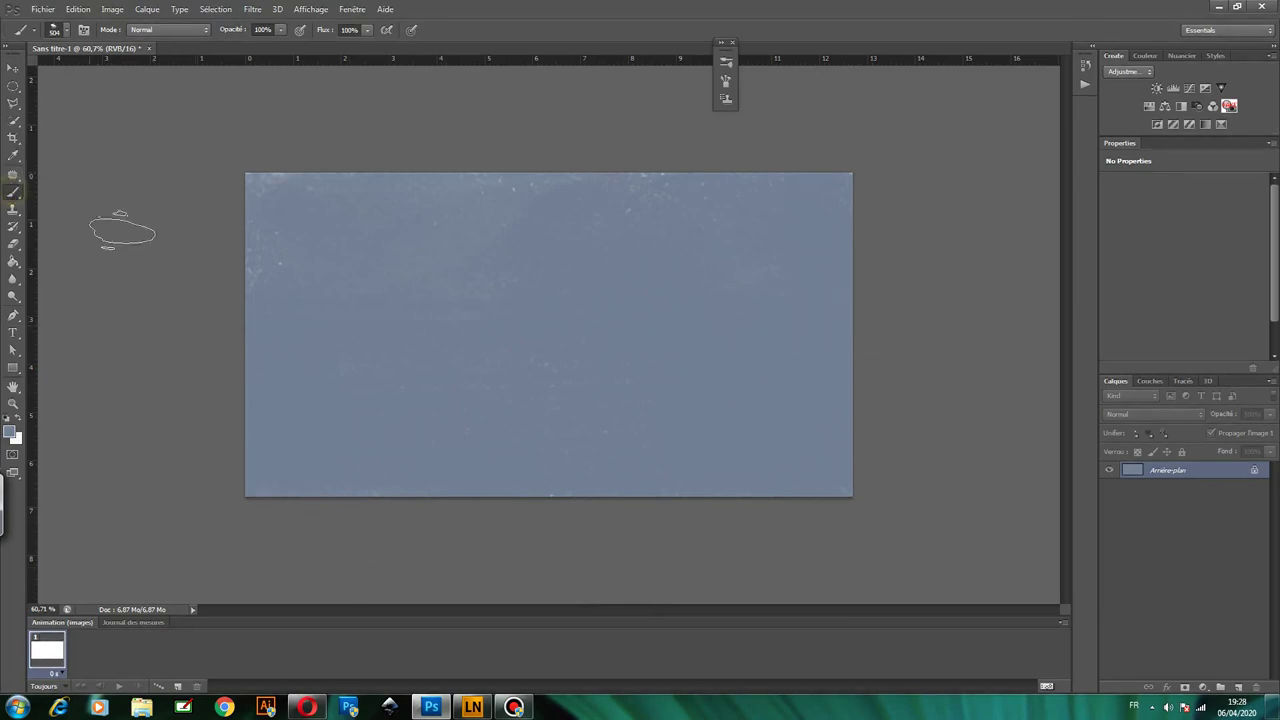
# Reduce the brush size to 61 px and open the foreground colour picker.
pyautogui.click(63, 33)
pyautogui.moveTo(42, 72); pyautogui.dragTo(69, 74)
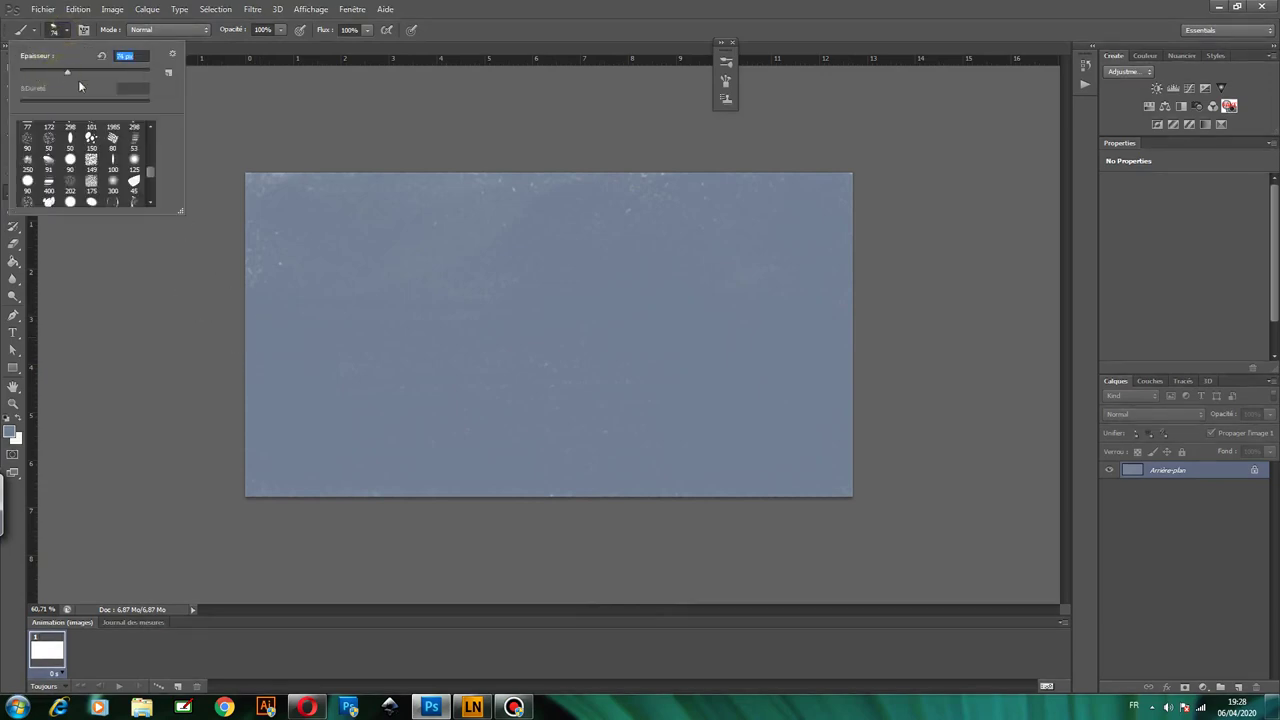
pyautogui.click(10, 432)
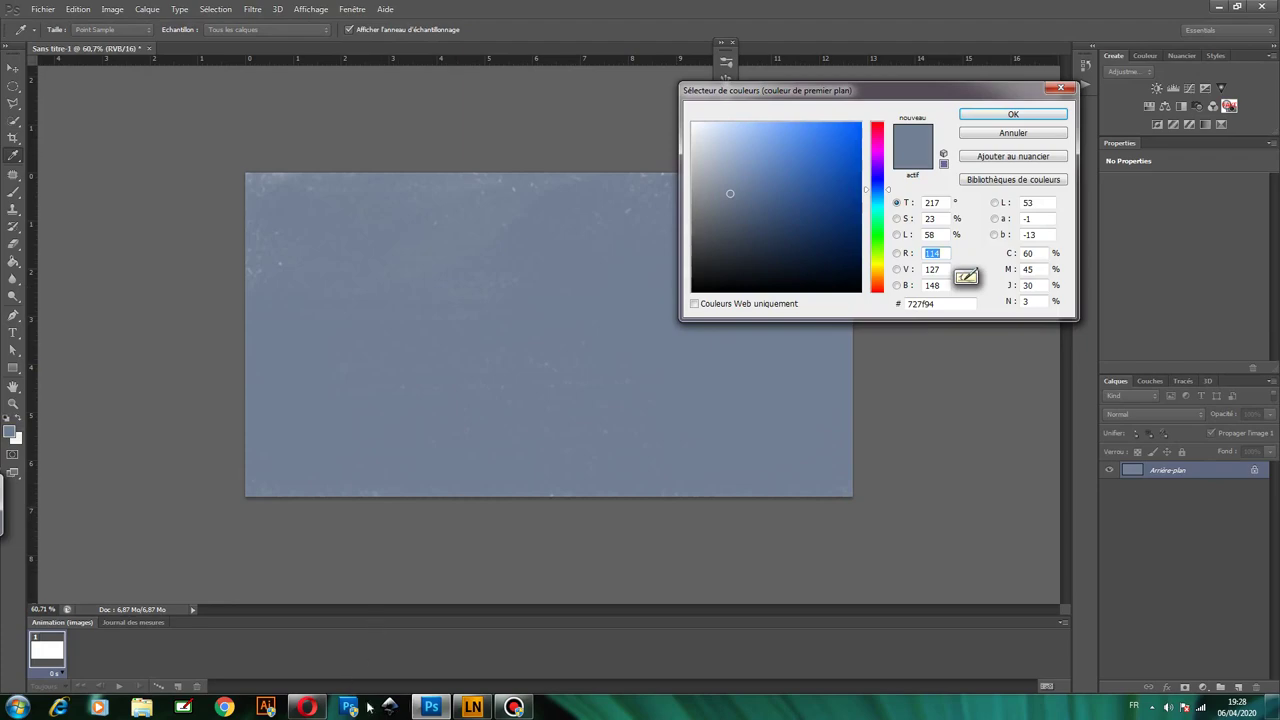
# Look over the forest reference paintings in the browser, then return to Photoshop.
pyautogui.click(307, 707)
pyautogui.click(307, 707)
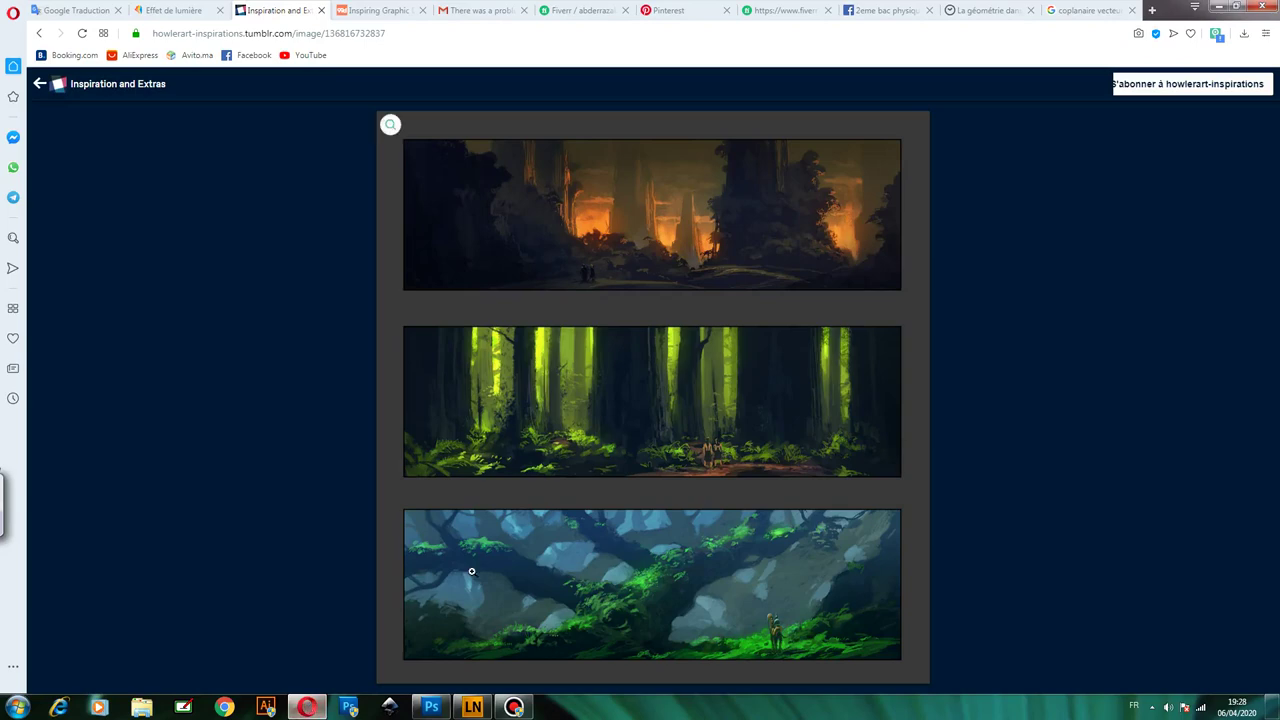
pyautogui.click(318, 708)
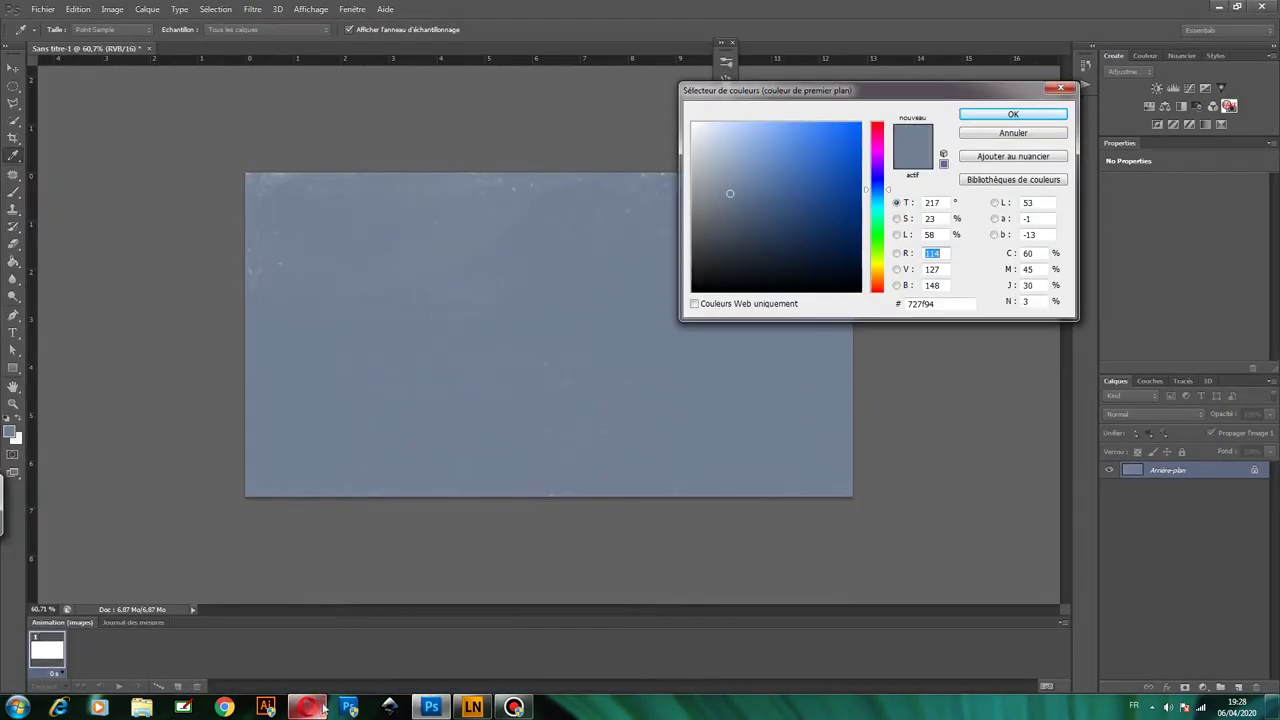
# Choose a darker grey and paint the first V-shaped trunk on the left with a branch.
pyautogui.click(957, 283)
pyautogui.click(1000, 115)
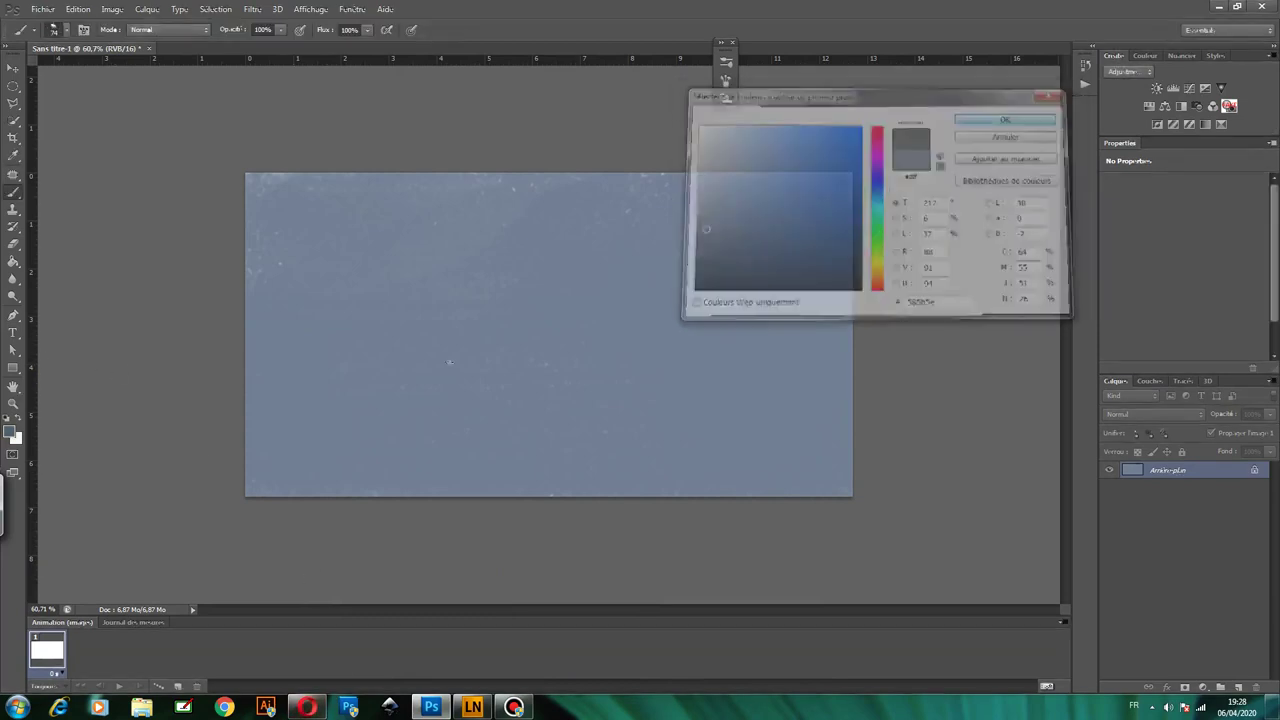
pyautogui.moveTo(249, 338)
pyautogui.mouseDown()
pyautogui.moveTo(264, 392)
pyautogui.moveTo(288, 336)
pyautogui.moveTo(409, 222)
pyautogui.mouseUp()
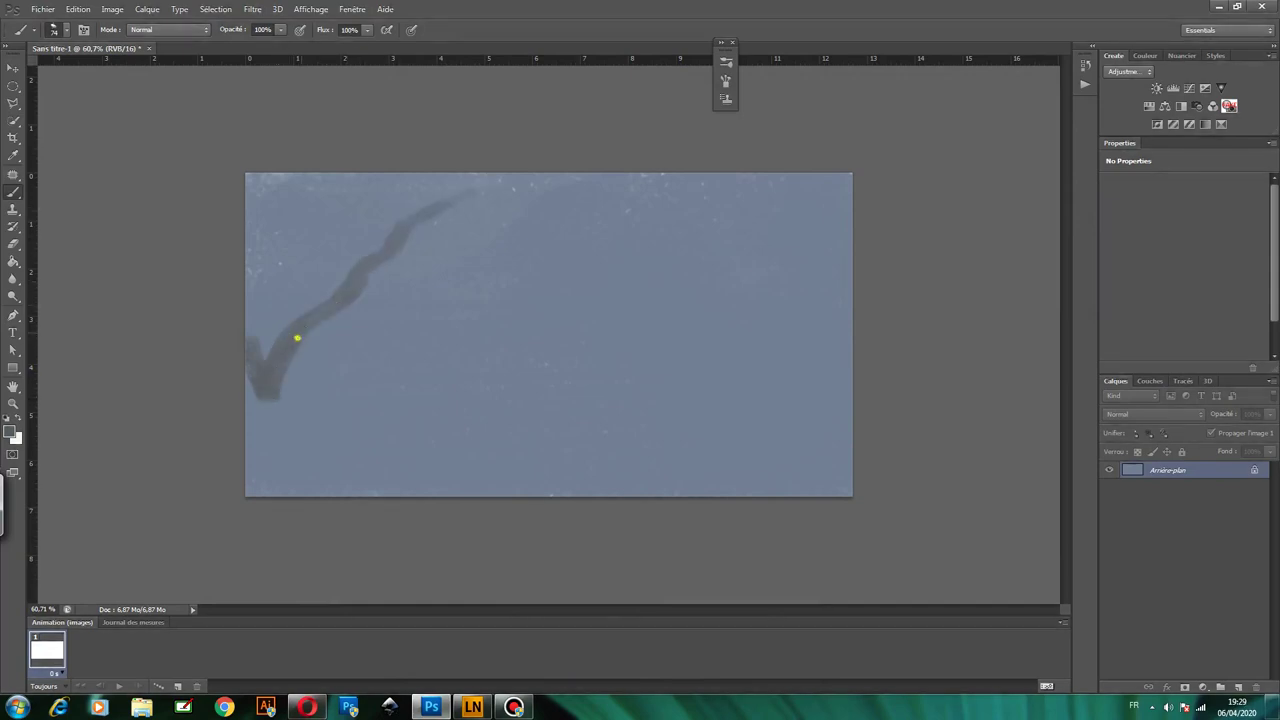
pyautogui.moveTo(268, 397)
pyautogui.mouseDown()
pyautogui.moveTo(280, 305)
pyautogui.moveTo(252, 244)
pyautogui.mouseUp()
pyautogui.moveTo(279, 304); pyautogui.dragTo(281, 317)
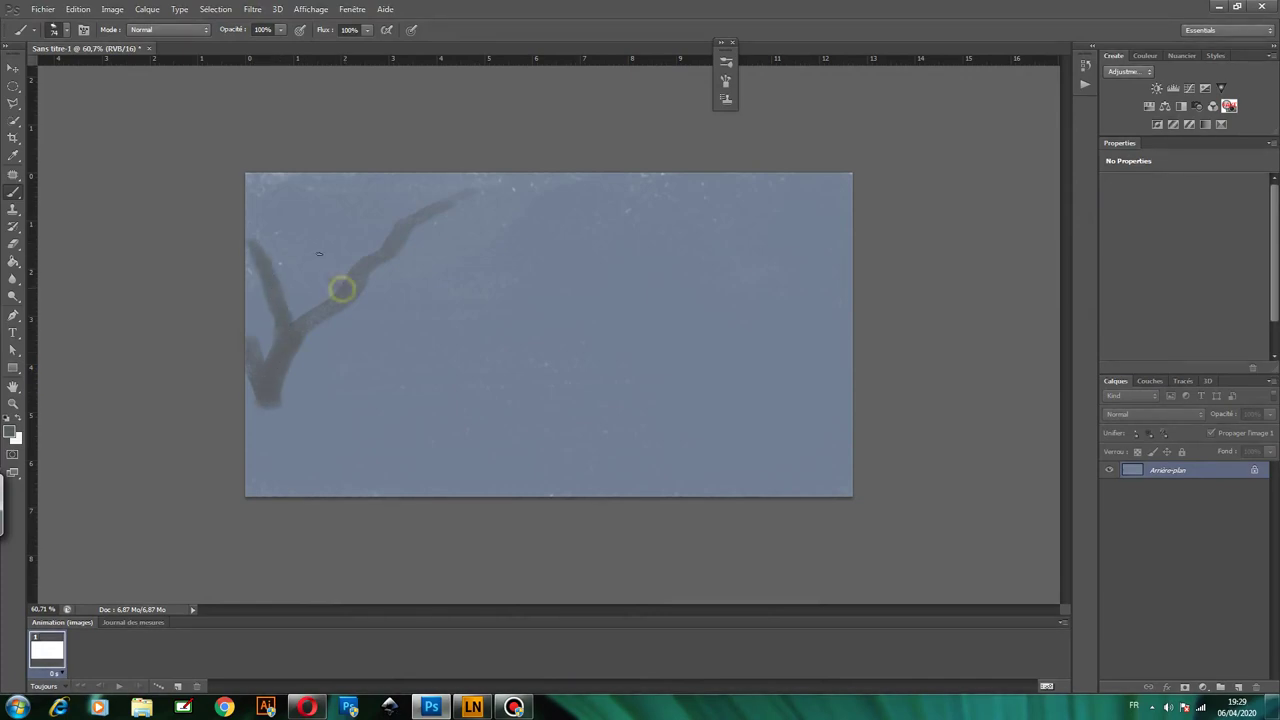
pyautogui.moveTo(340, 286); pyautogui.dragTo(308, 222)
# Paint a thick central trunk rising into a branch, and extend the top-left branch.
pyautogui.moveTo(503, 374)
pyautogui.mouseDown()
pyautogui.moveTo(478, 325)
pyautogui.moveTo(477, 248)
pyautogui.moveTo(443, 210)
pyautogui.moveTo(343, 206)
pyautogui.mouseUp()
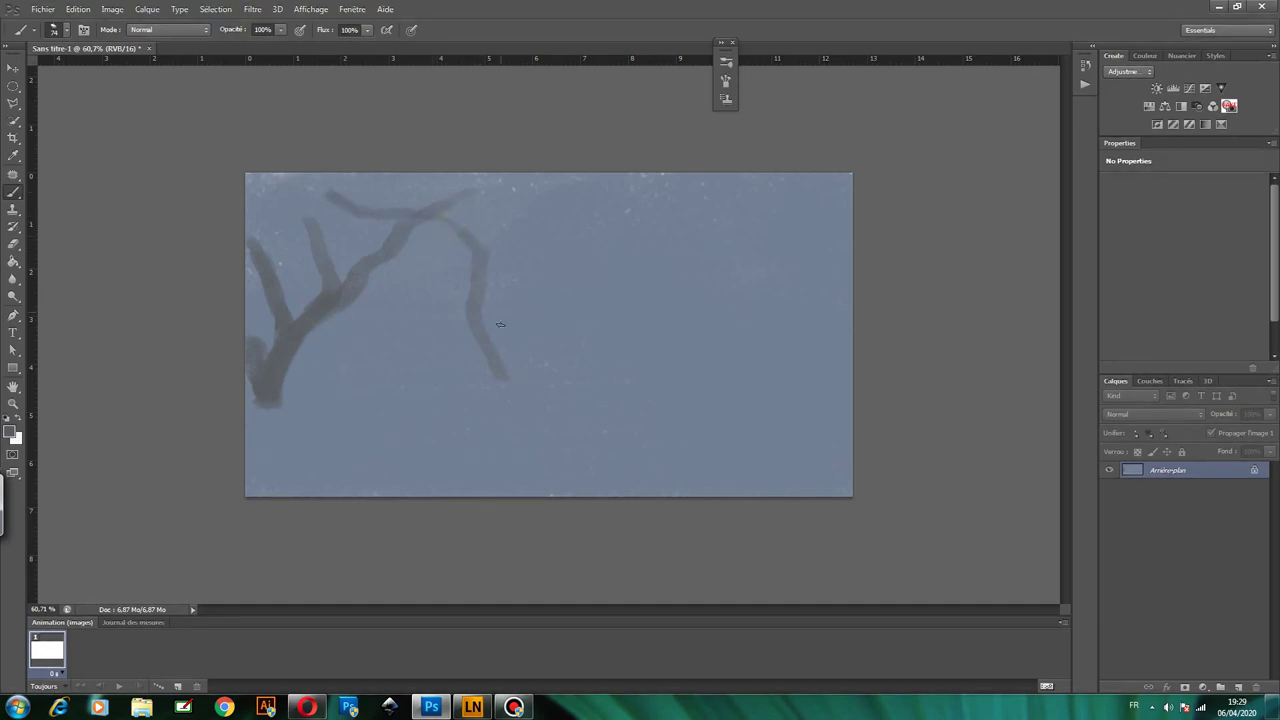
pyautogui.moveTo(476, 251); pyautogui.dragTo(486, 357)
pyautogui.moveTo(477, 300); pyautogui.dragTo(515, 390)
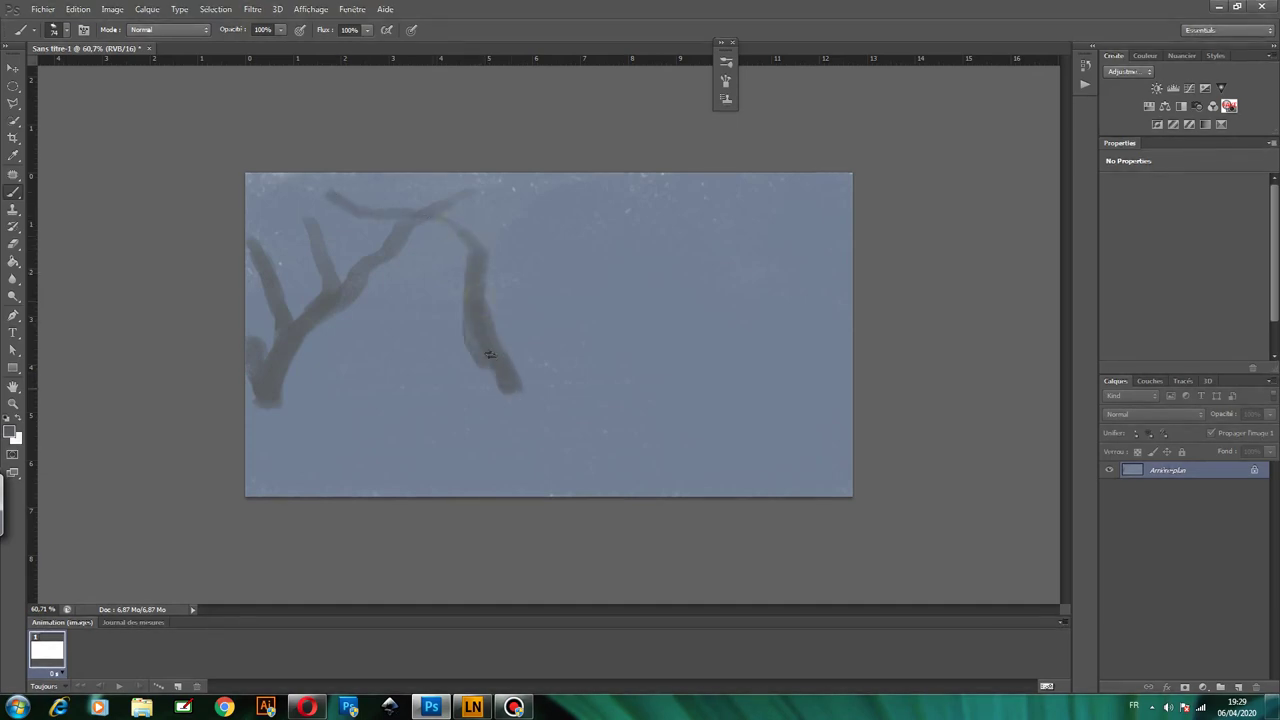
pyautogui.moveTo(480, 290); pyautogui.dragTo(449, 232)
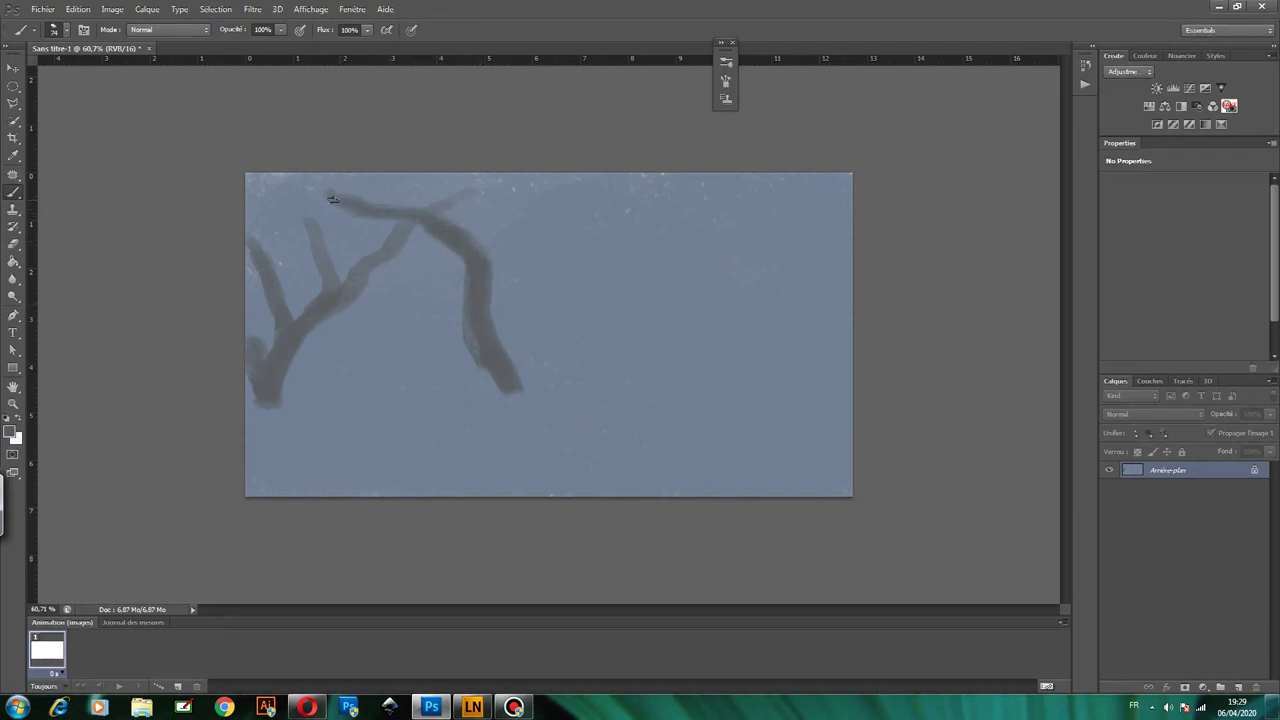
pyautogui.moveTo(330, 197); pyautogui.dragTo(298, 176)
# Paint a trunk right of centre with thin branches reaching to the upper right.
pyautogui.moveTo(612, 183)
pyautogui.mouseDown()
pyautogui.moveTo(540, 224)
pyautogui.moveTo(543, 296)
pyautogui.moveTo(506, 352)
pyautogui.moveTo(505, 390)
pyautogui.mouseUp()
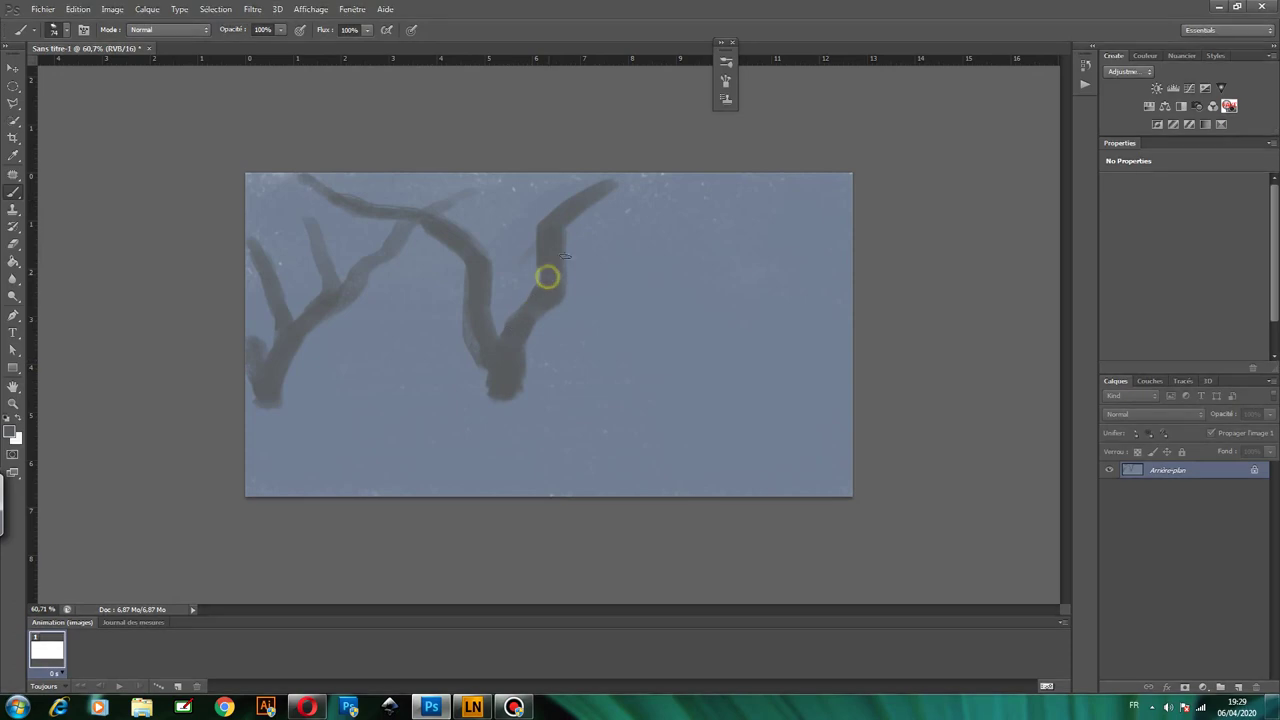
pyautogui.moveTo(566, 256); pyautogui.dragTo(645, 228)
pyautogui.moveTo(568, 255); pyautogui.dragTo(698, 182)
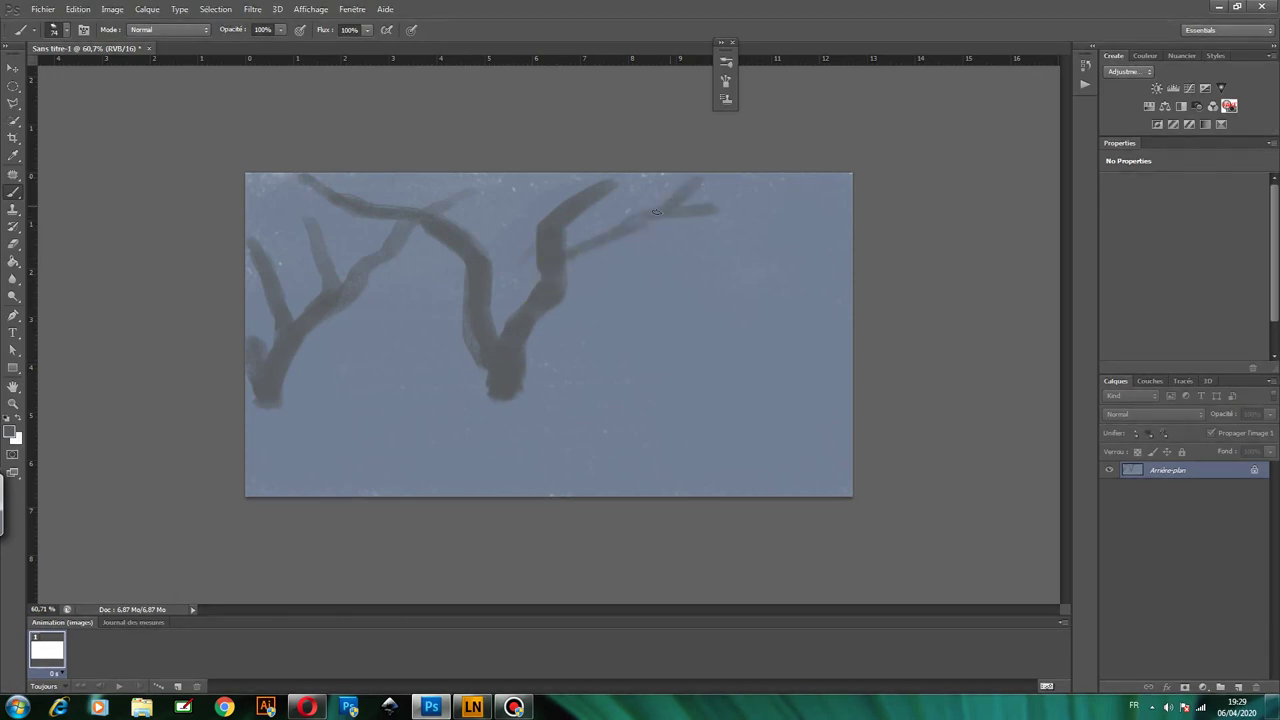
pyautogui.moveTo(628, 224); pyautogui.dragTo(562, 262)
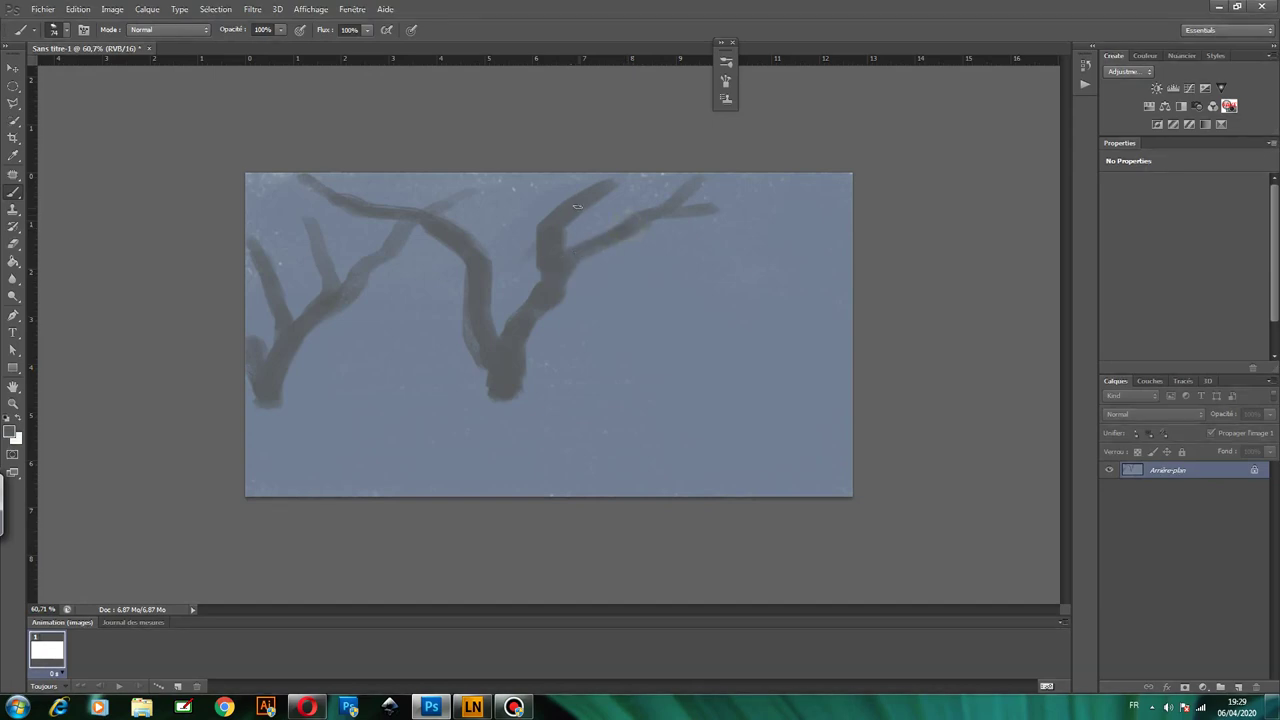
pyautogui.moveTo(660, 190); pyautogui.dragTo(586, 206)
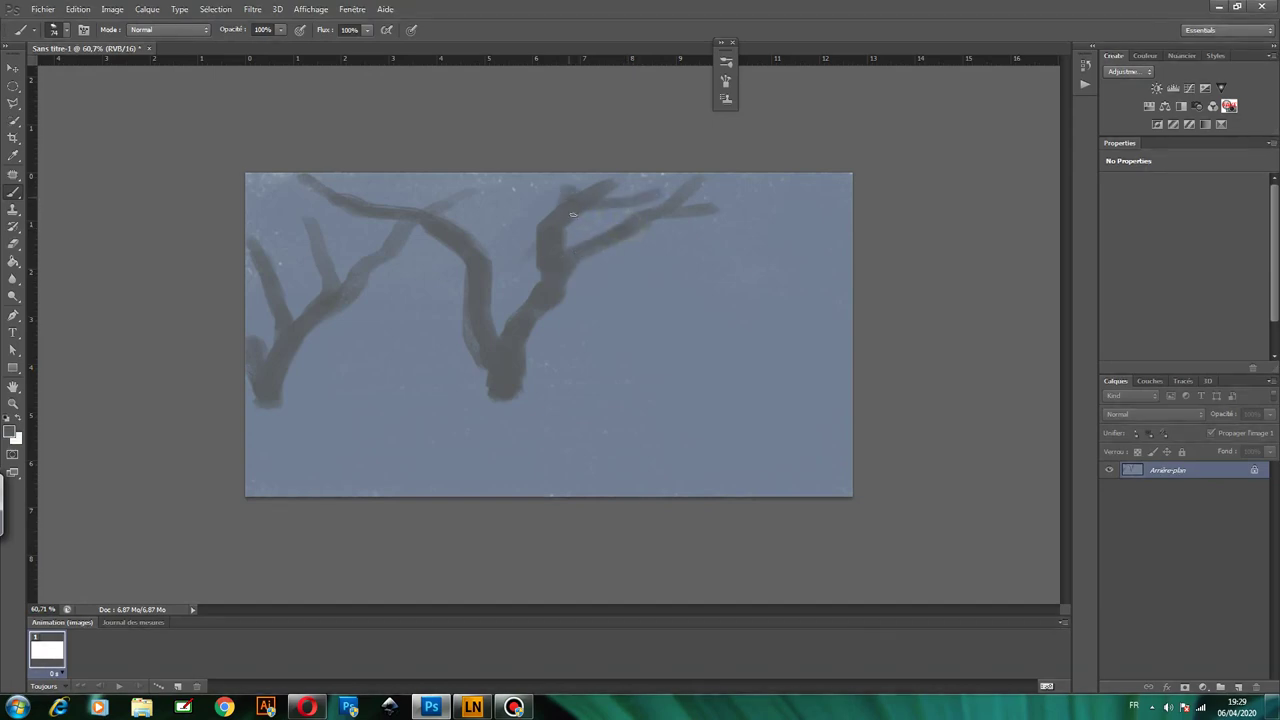
# Add a V-shaped tree further right, a small right tree, and short trunk stubs.
pyautogui.moveTo(707, 256)
pyautogui.mouseDown()
pyautogui.moveTo(626, 366)
pyautogui.moveTo(628, 318)
pyautogui.moveTo(572, 302)
pyautogui.moveTo(658, 382)
pyautogui.mouseUp()
pyautogui.moveTo(731, 357); pyautogui.dragTo(741, 333)
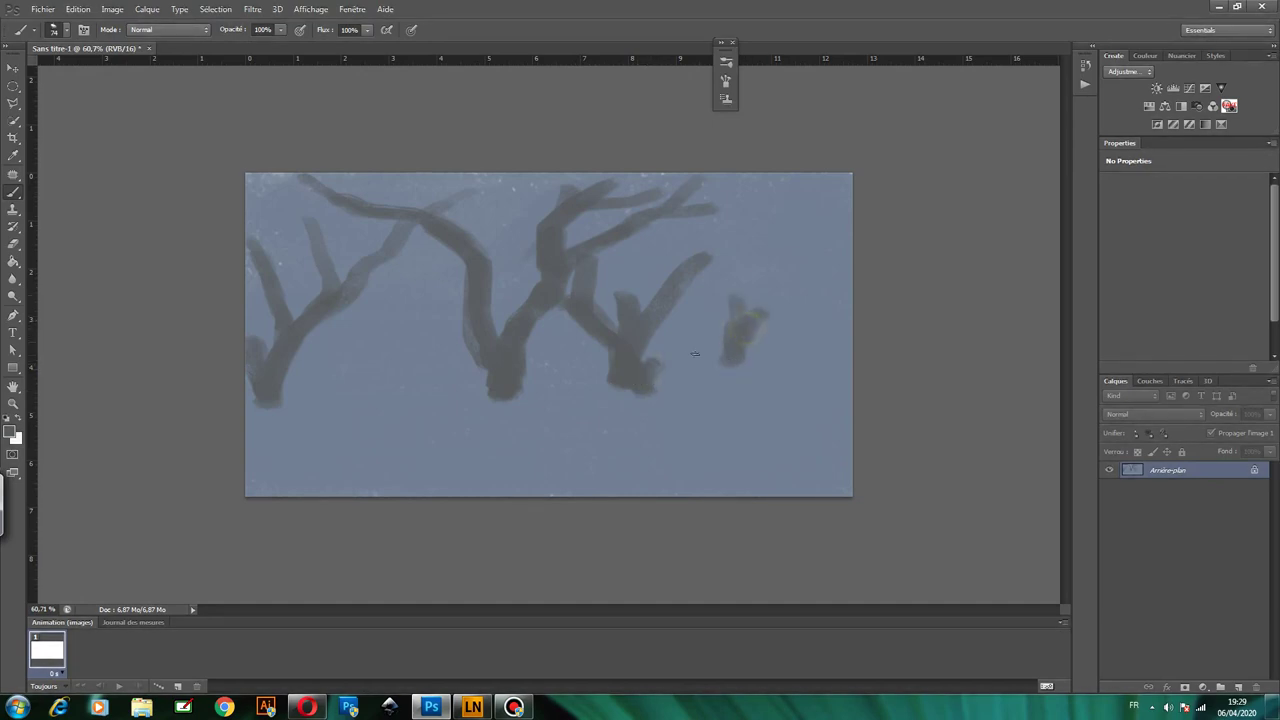
pyautogui.click(629, 377)
pyautogui.moveTo(362, 326); pyautogui.dragTo(359, 336)
# Shrink the brush to 25 px and grow the left stub into a thin forked tree.
pyautogui.click(67, 30)
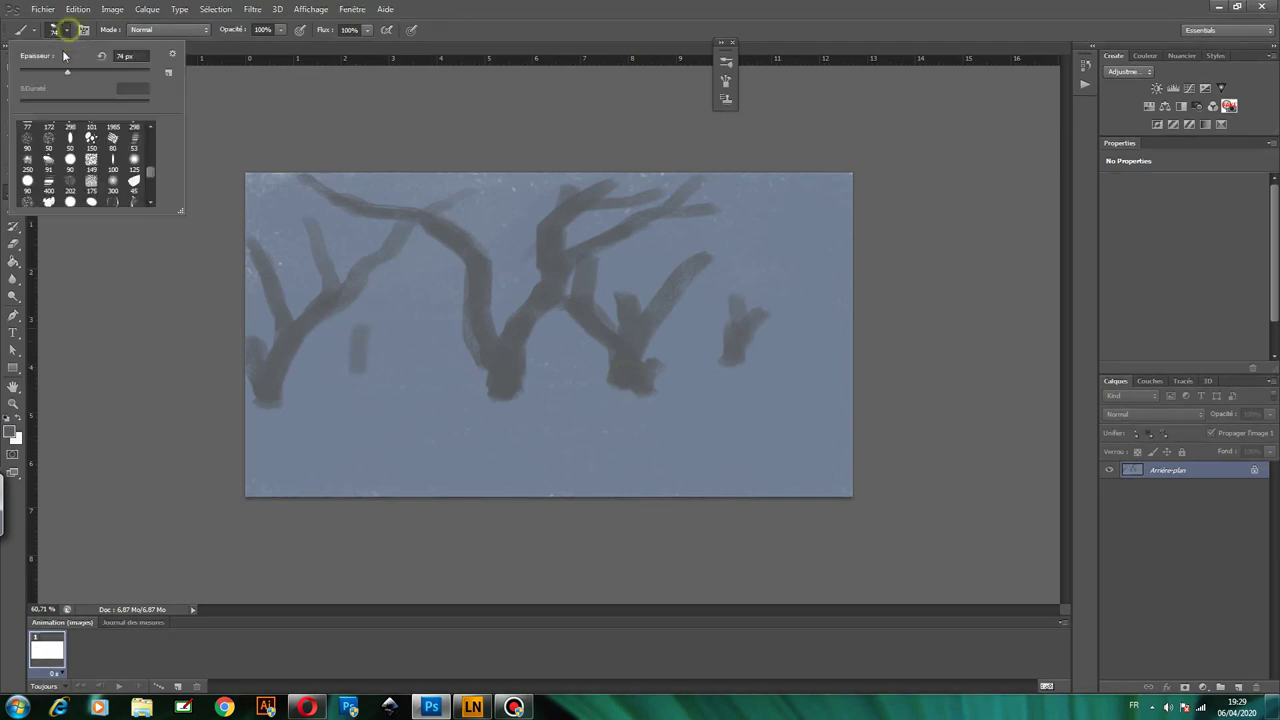
pyautogui.moveTo(45, 73); pyautogui.dragTo(35, 73)
pyautogui.press('Return')
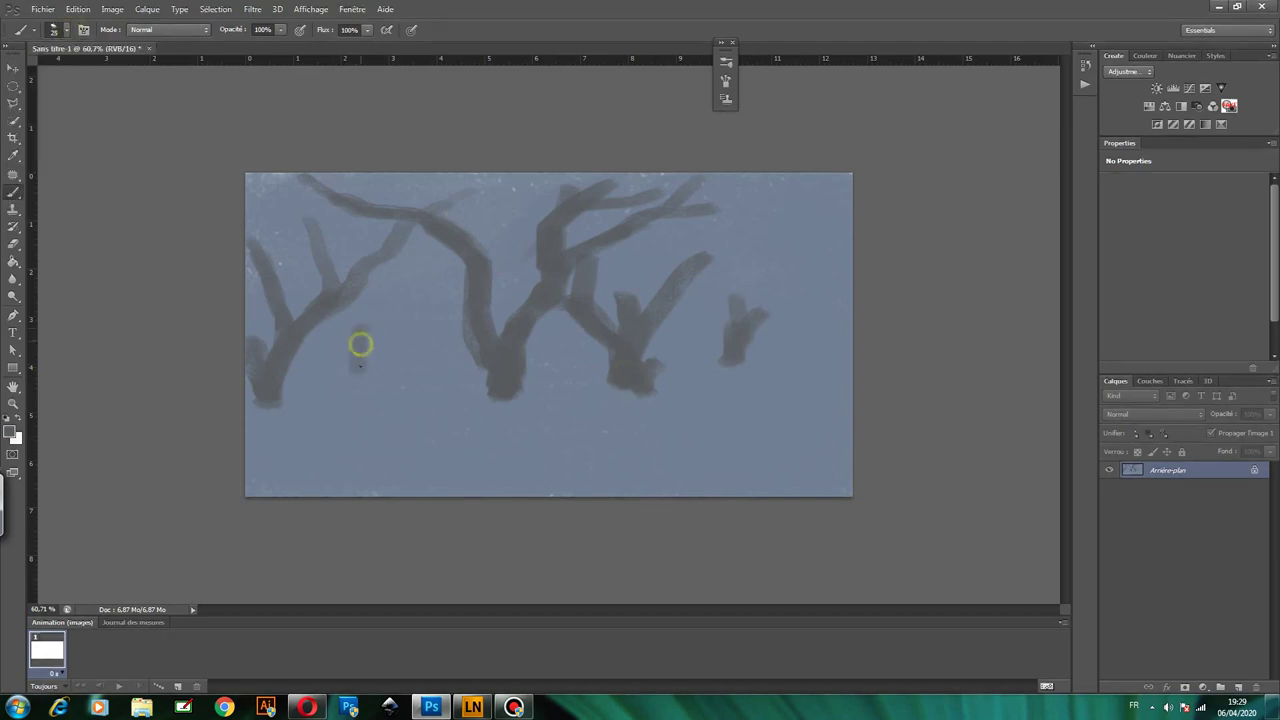
pyautogui.moveTo(358, 332); pyautogui.dragTo(355, 367)
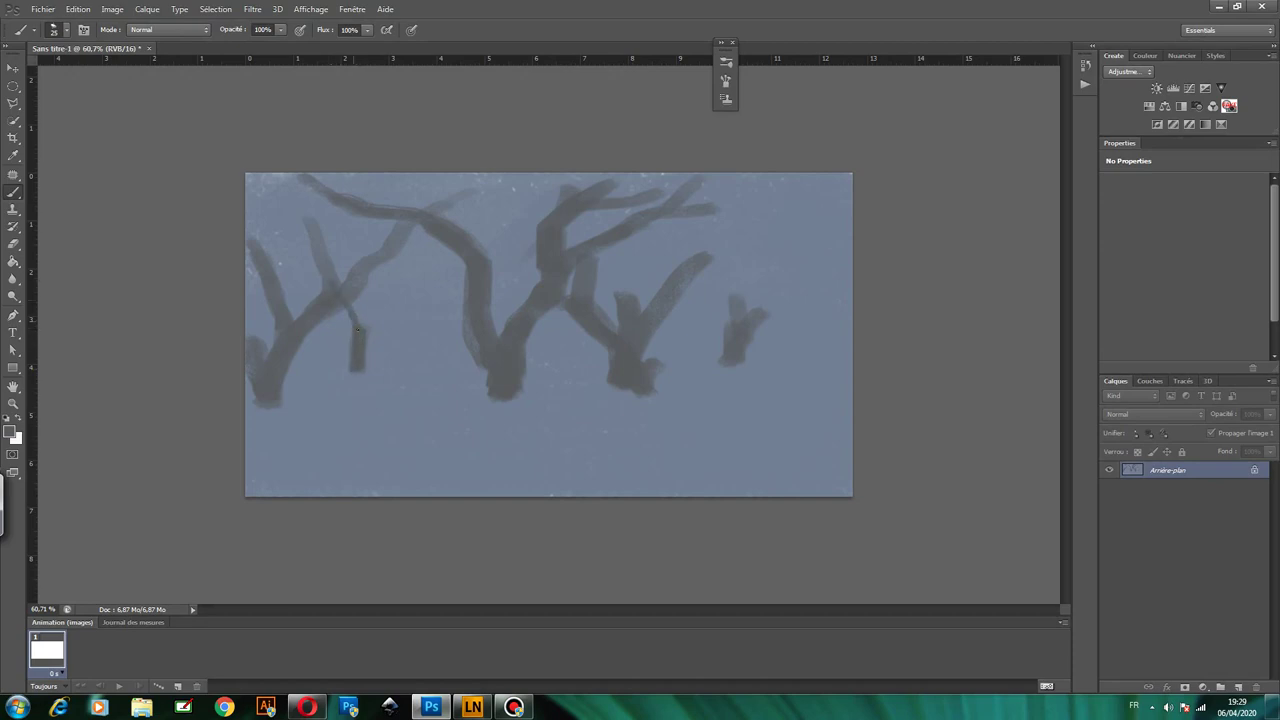
pyautogui.moveTo(378, 318); pyautogui.dragTo(422, 283)
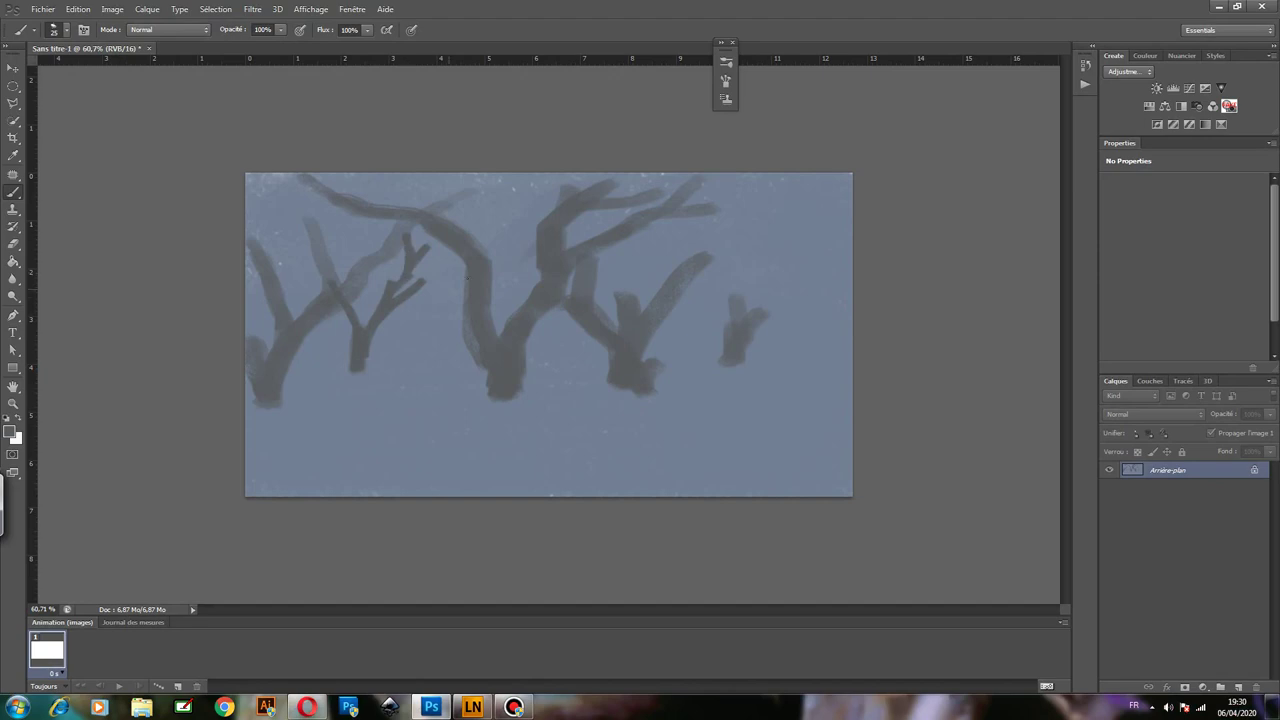
pyautogui.moveTo(466, 280); pyautogui.dragTo(441, 346)
pyautogui.moveTo(412, 311)
pyautogui.mouseDown()
pyautogui.moveTo(443, 354)
pyautogui.moveTo(450, 422)
pyautogui.mouseUp()
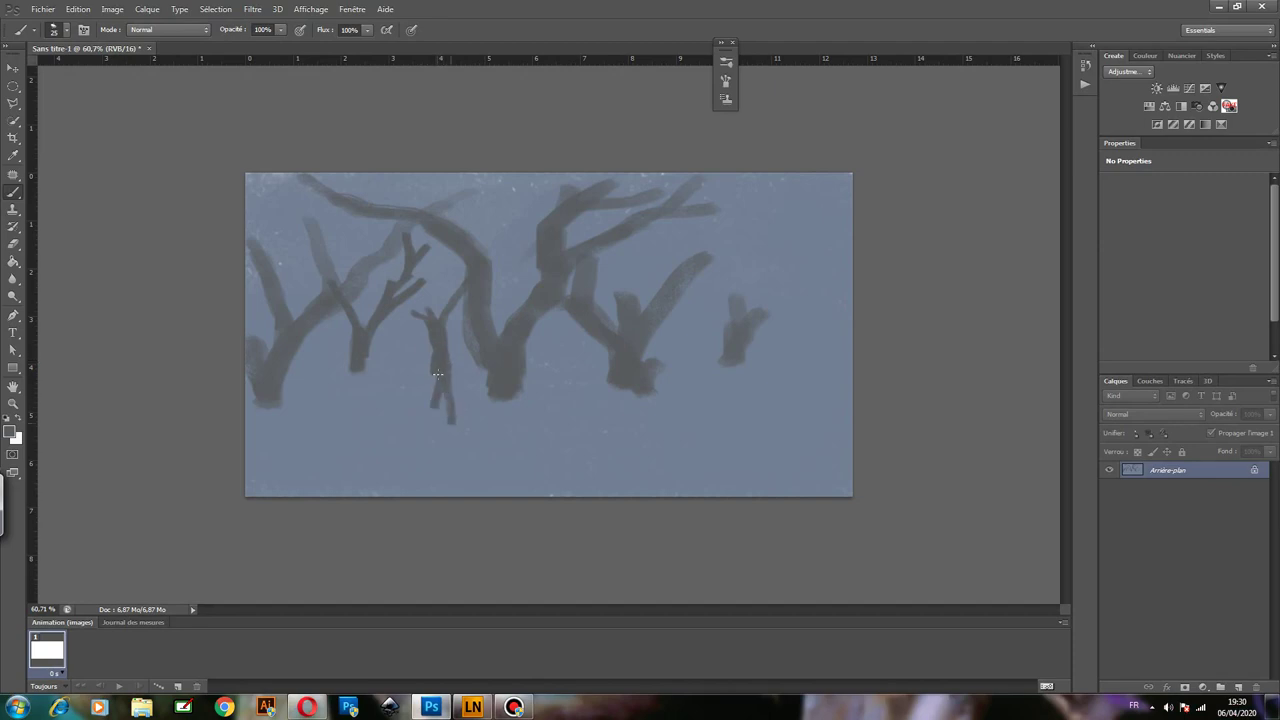
# Extend the central trunk bases toward the ground and branch the small right tree.
pyautogui.moveTo(493, 352)
pyautogui.mouseDown()
pyautogui.moveTo(487, 430)
pyautogui.moveTo(523, 418)
pyautogui.mouseUp()
pyautogui.moveTo(627, 368); pyautogui.dragTo(622, 400)
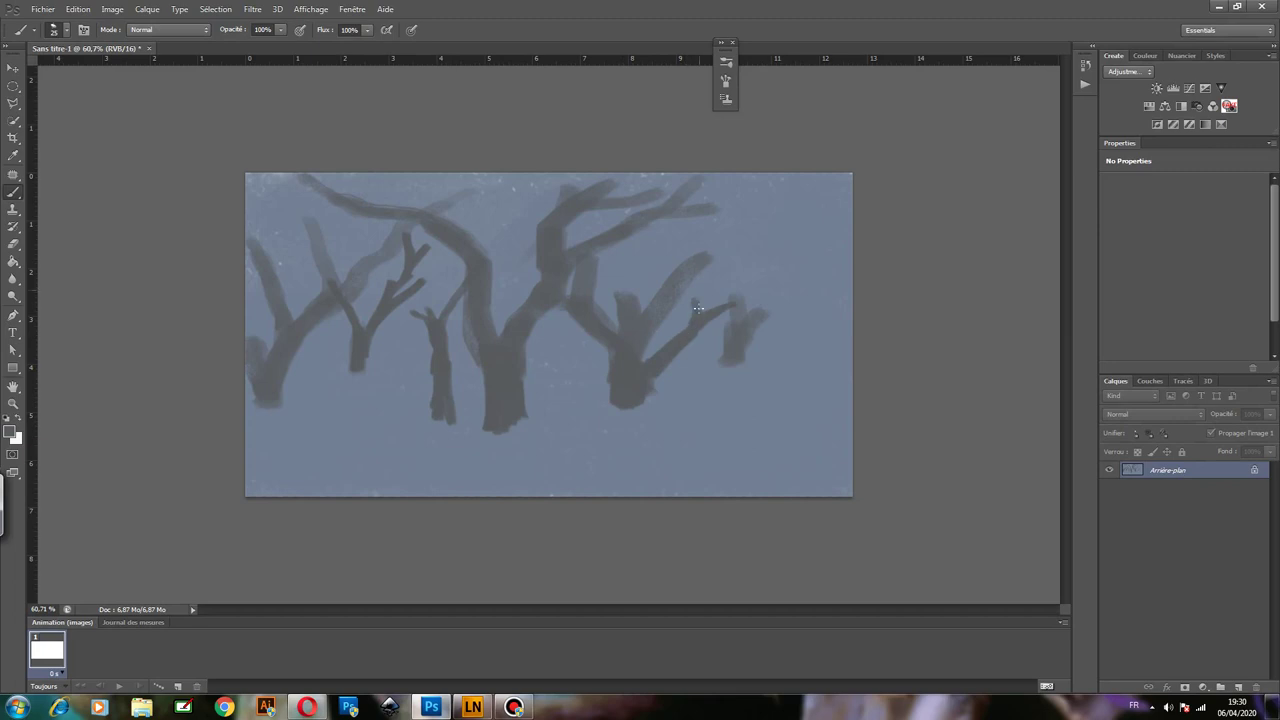
pyautogui.moveTo(752, 347); pyautogui.dragTo(818, 287)
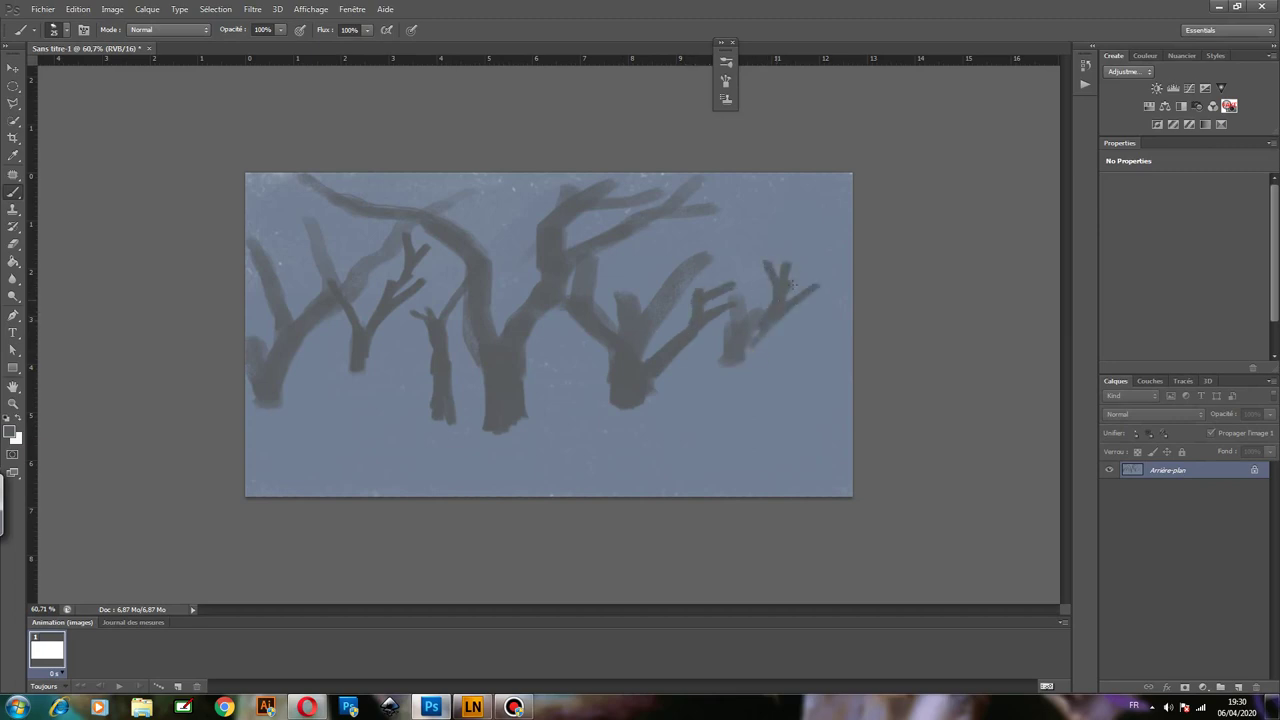
pyautogui.moveTo(748, 378); pyautogui.dragTo(848, 322)
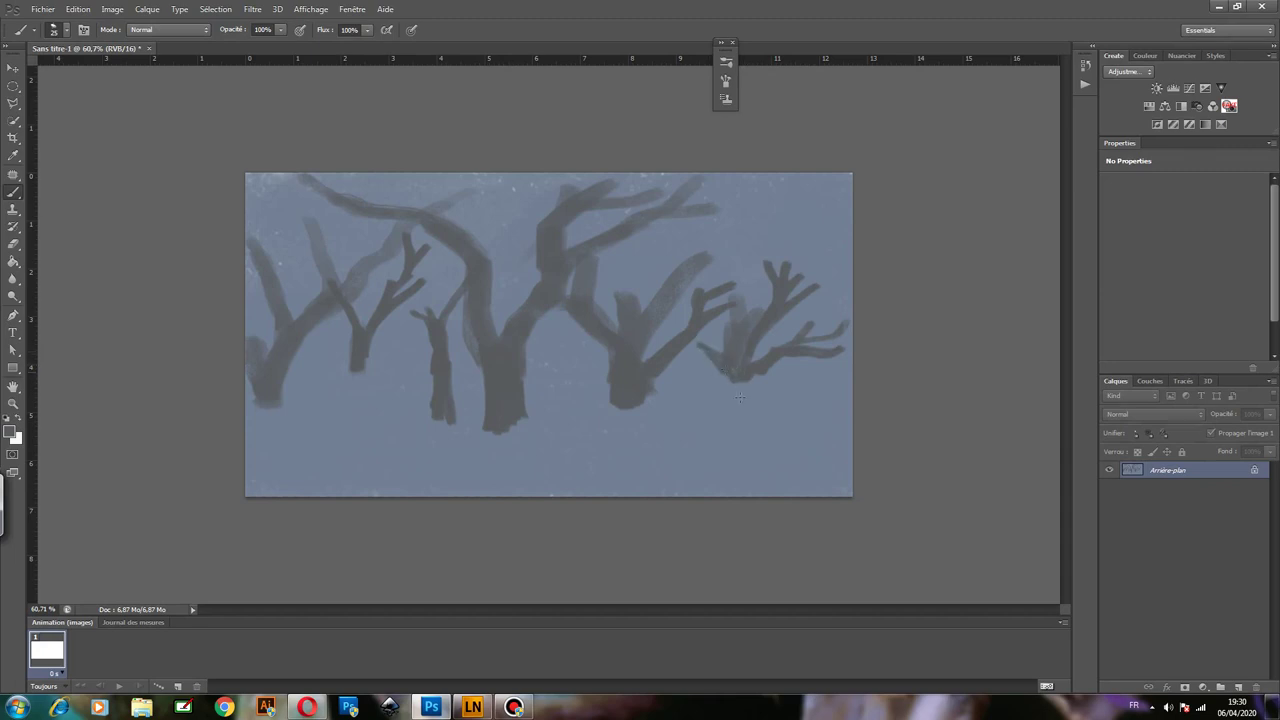
# Add thin branches and twigs at the far right and on the middle trees.
pyautogui.moveTo(820, 190)
pyautogui.mouseDown()
pyautogui.moveTo(786, 246)
pyautogui.moveTo(845, 233)
pyautogui.moveTo(828, 330)
pyautogui.mouseUp()
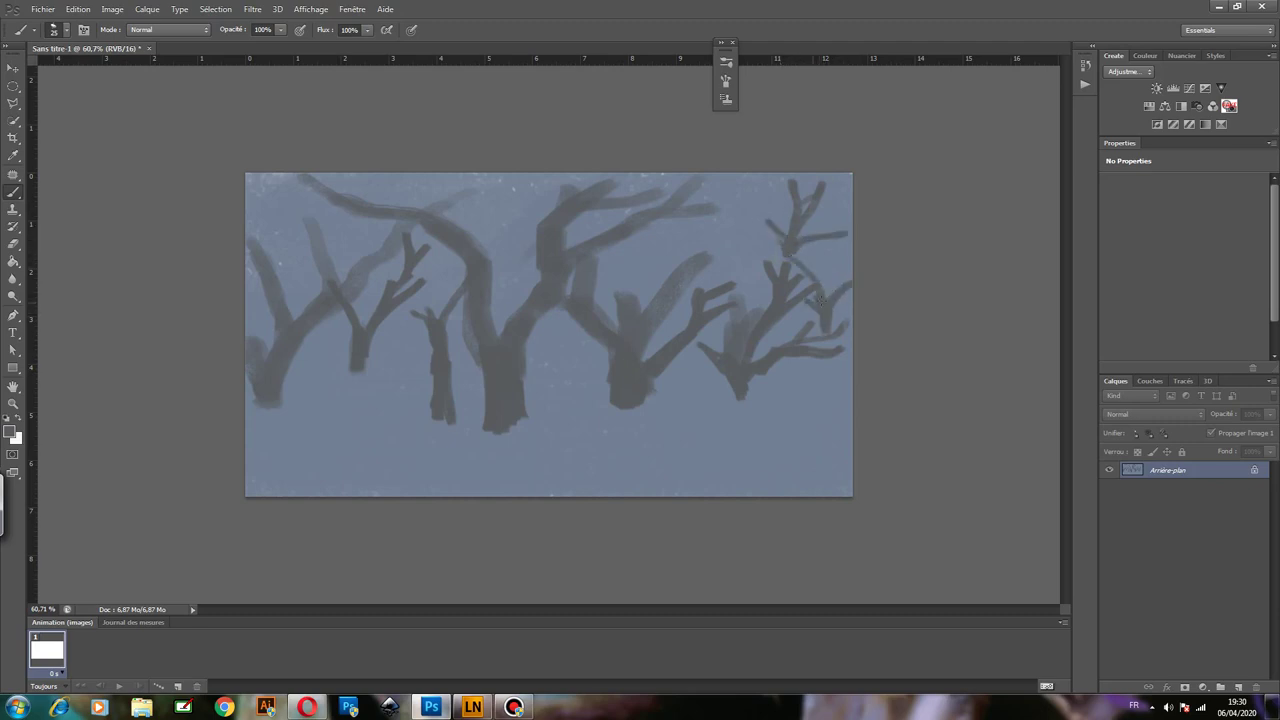
pyautogui.moveTo(760, 284); pyautogui.dragTo(698, 234)
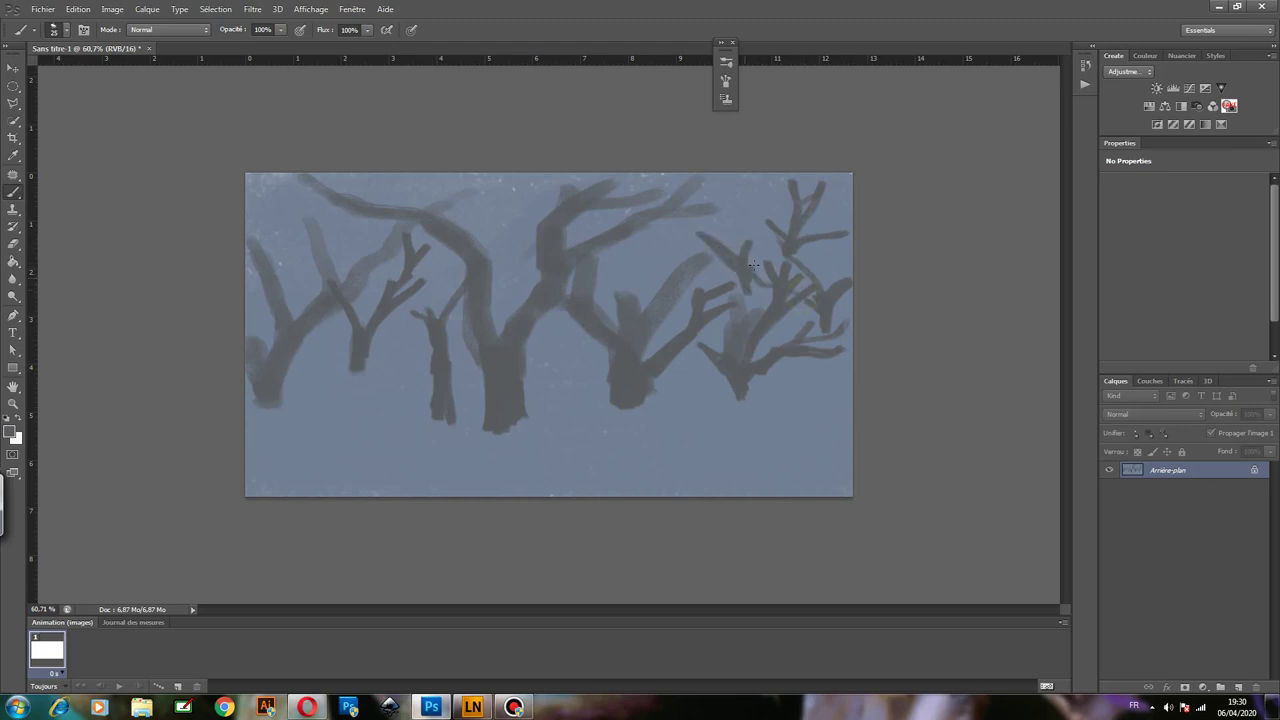
pyautogui.moveTo(752, 276); pyautogui.dragTo(730, 246)
pyautogui.moveTo(586, 232); pyautogui.dragTo(661, 266)
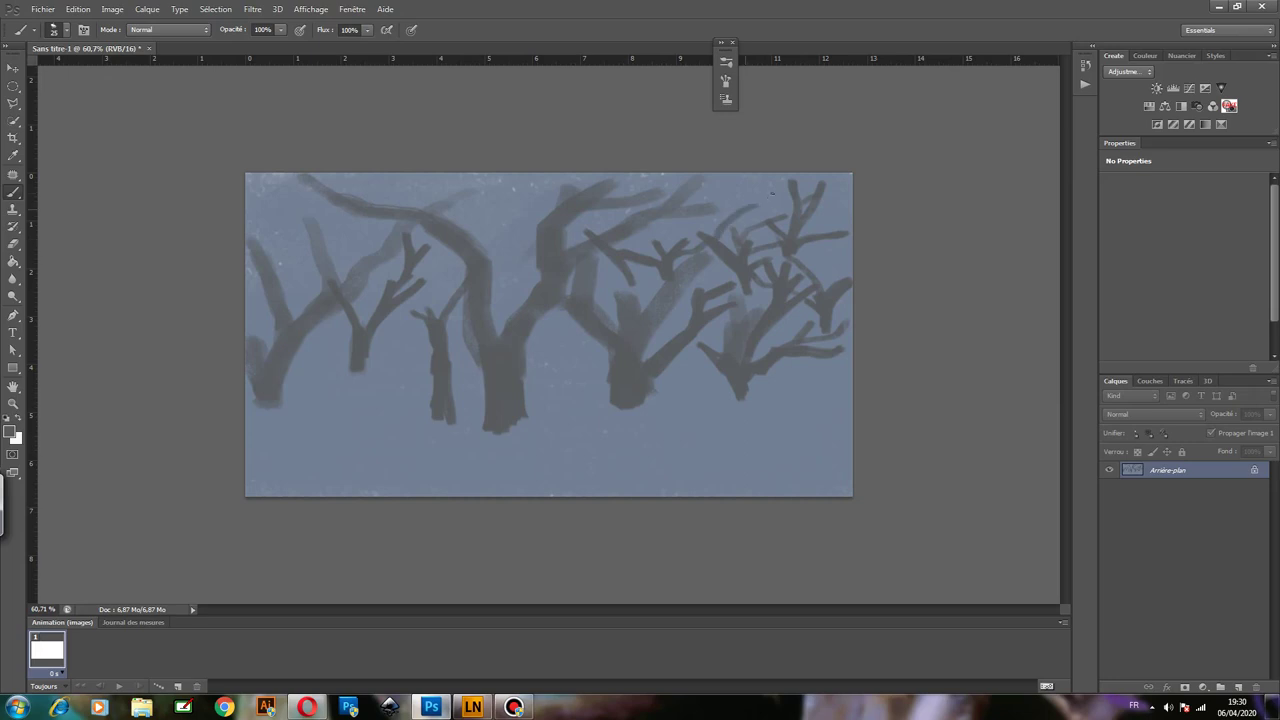
pyautogui.moveTo(462, 206)
pyautogui.mouseDown()
pyautogui.moveTo(522, 264)
pyautogui.moveTo(514, 237)
pyautogui.moveTo(462, 189)
pyautogui.moveTo(505, 246)
pyautogui.mouseUp()
# Add thin branches to the right and middle-right trees.
pyautogui.moveTo(634, 240)
pyautogui.mouseDown()
pyautogui.moveTo(670, 176)
pyautogui.moveTo(647, 258)
pyautogui.moveTo(642, 246)
pyautogui.mouseUp()
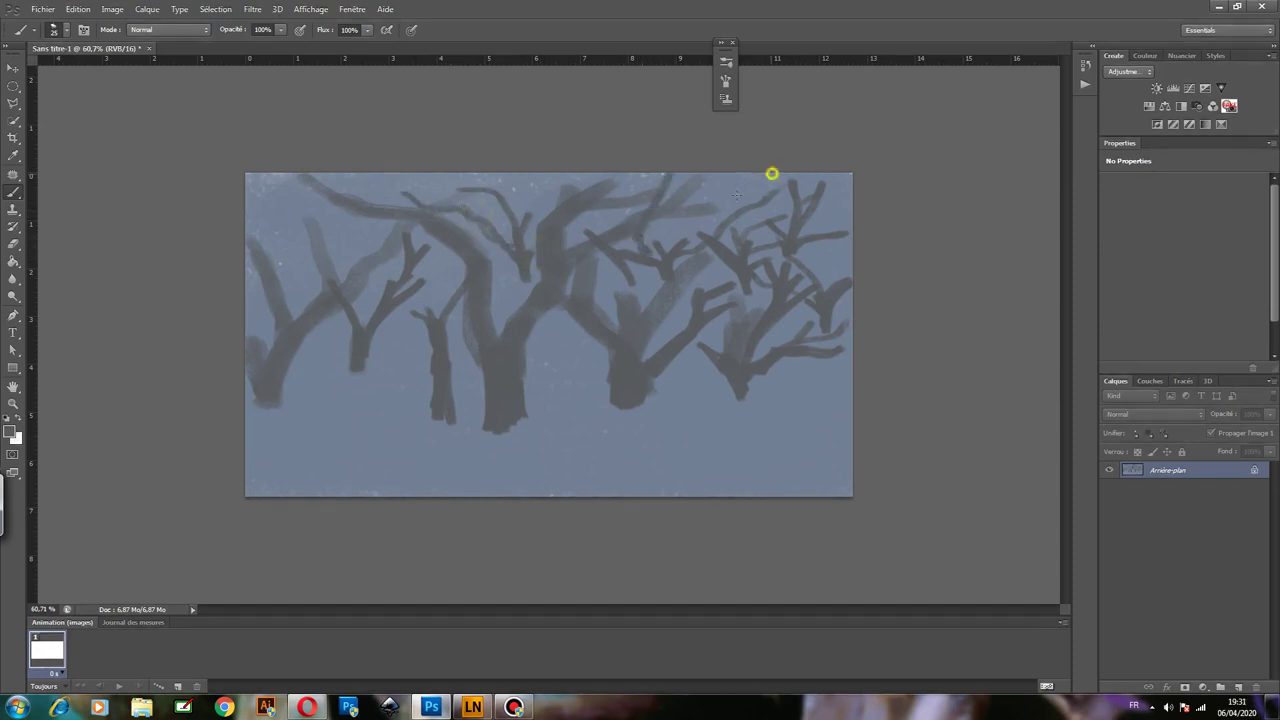
pyautogui.moveTo(772, 174); pyautogui.dragTo(711, 226)
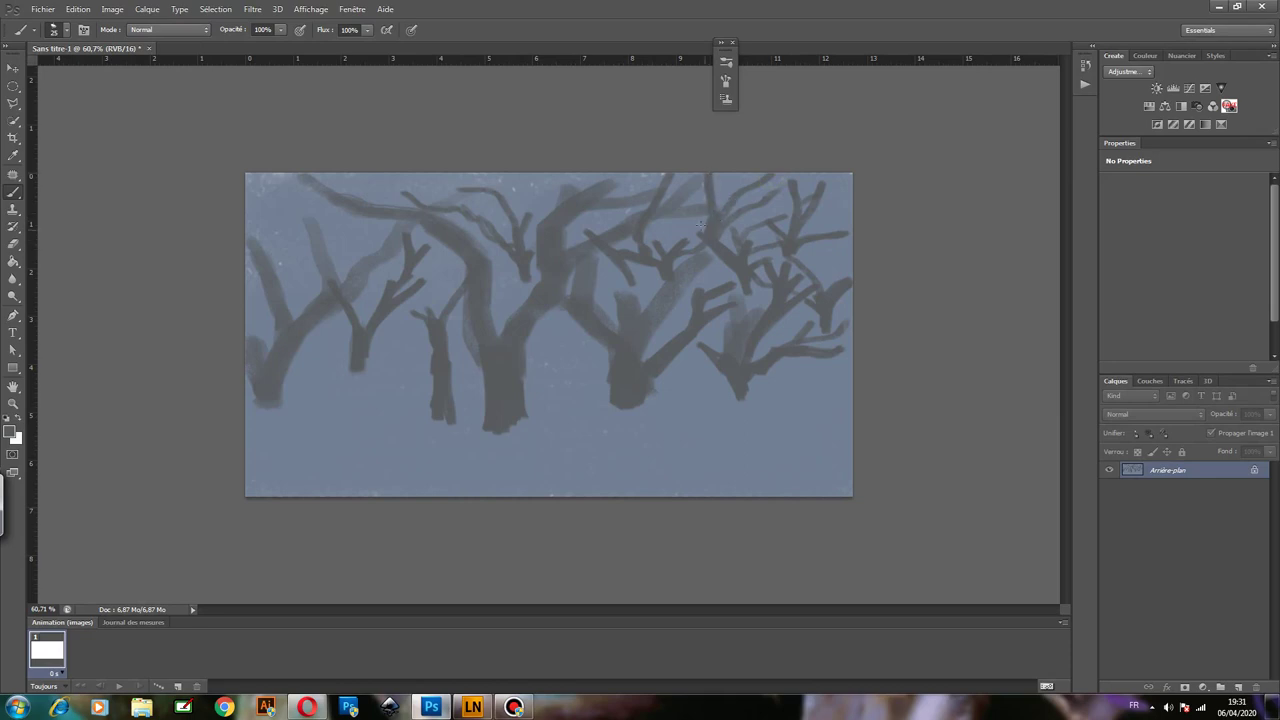
pyautogui.click(704, 237)
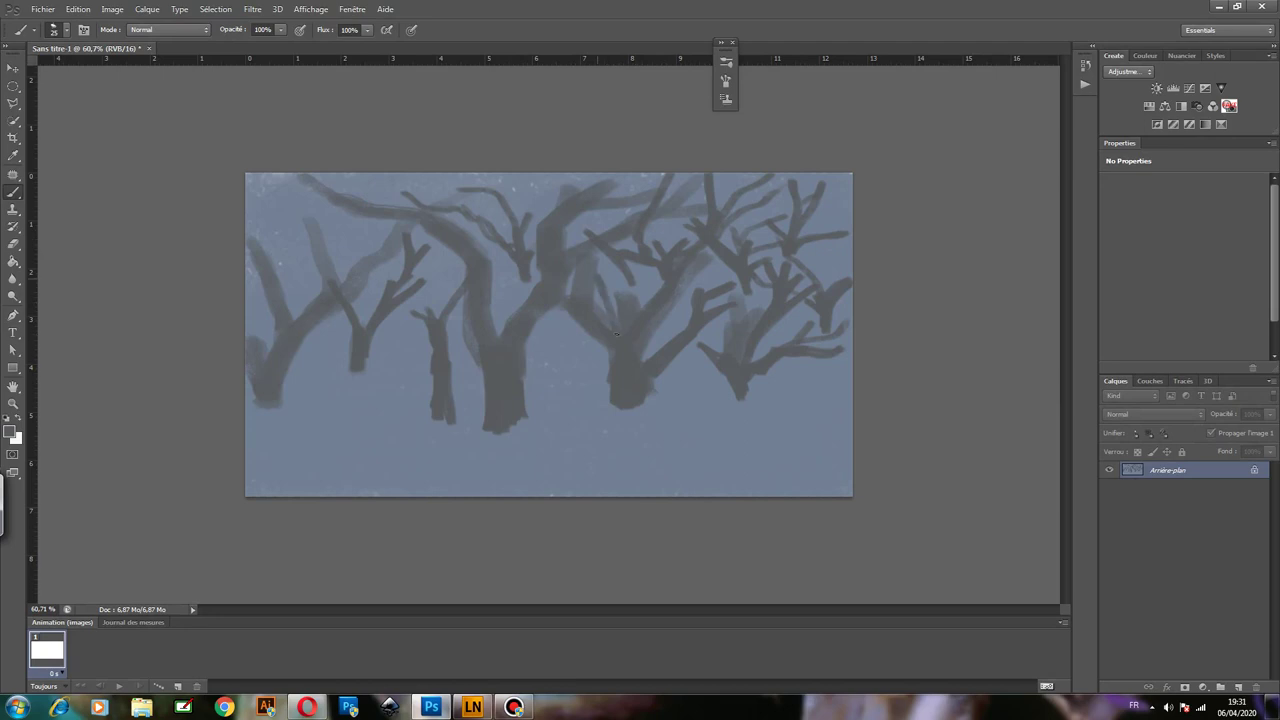
pyautogui.moveTo(615, 316); pyautogui.dragTo(648, 276)
pyautogui.moveTo(628, 274)
pyautogui.mouseDown()
pyautogui.moveTo(606, 249)
pyautogui.moveTo(609, 229)
pyautogui.mouseUp()
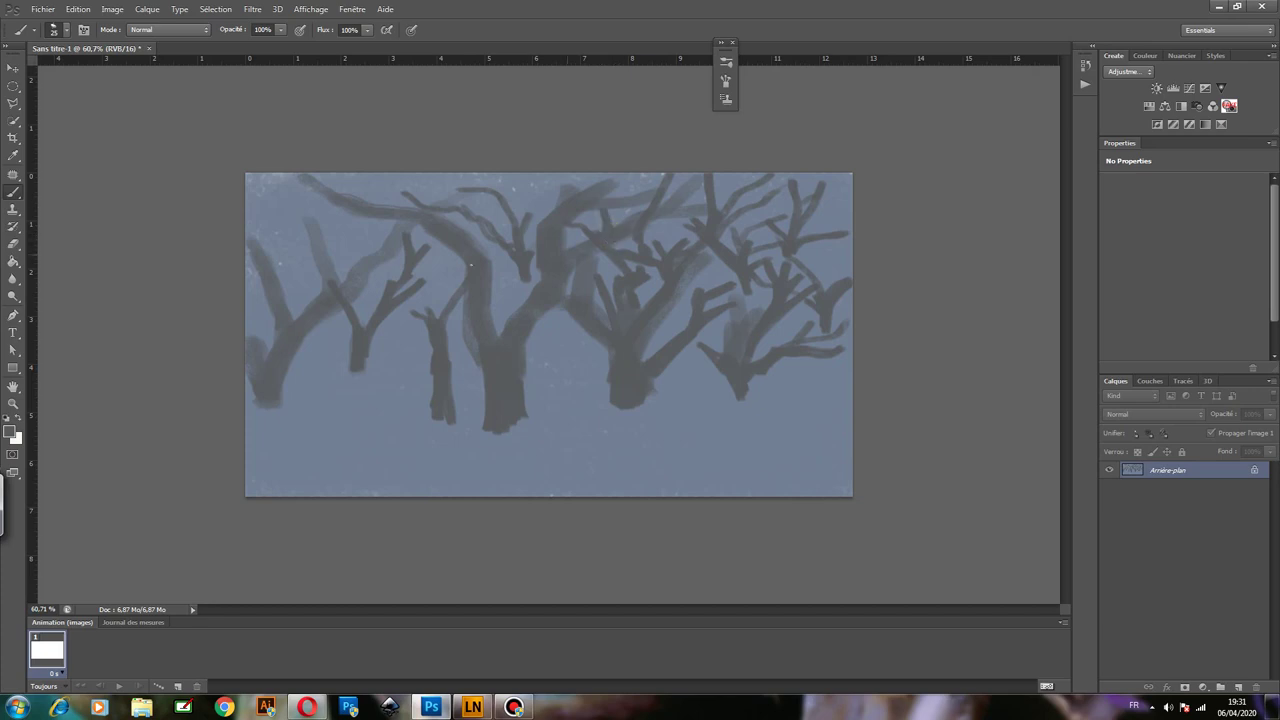
# Paint more thin branches on the left tree and between the left and central trees.
pyautogui.moveTo(272, 188)
pyautogui.mouseDown()
pyautogui.moveTo(346, 282)
pyautogui.moveTo(350, 217)
pyautogui.mouseUp()
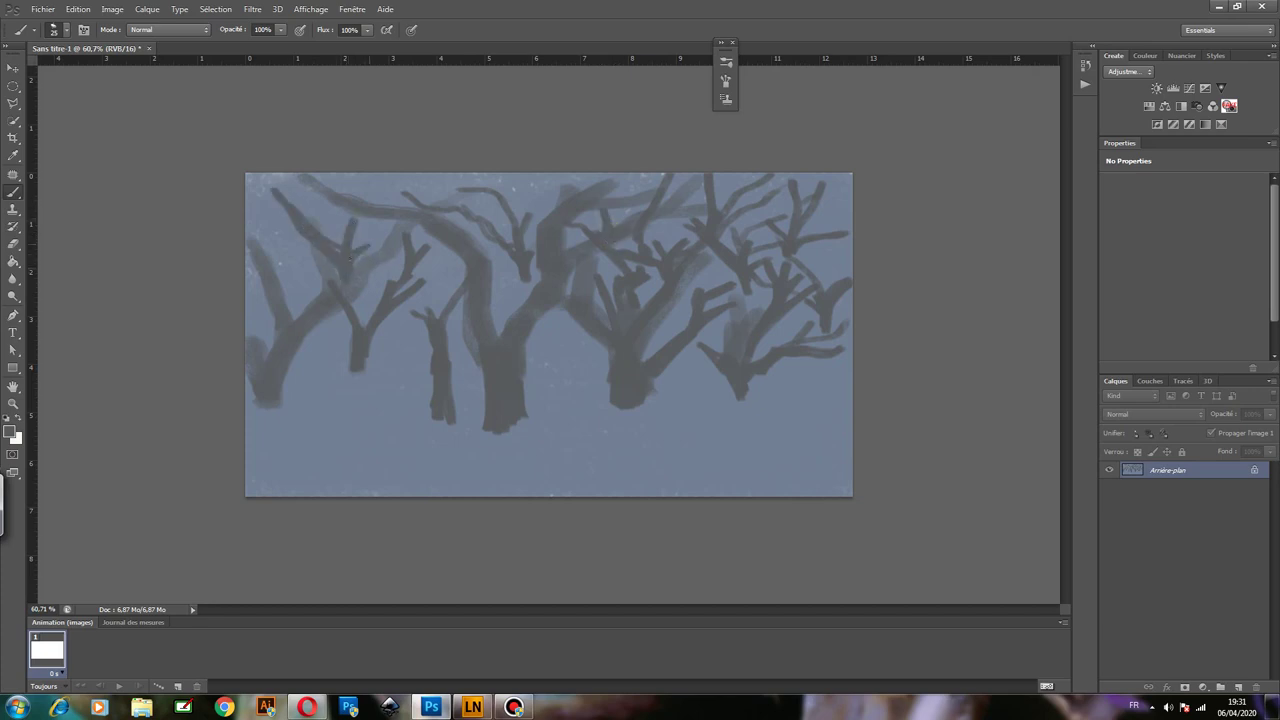
pyautogui.moveTo(316, 258); pyautogui.dragTo(252, 228)
pyautogui.moveTo(330, 282); pyautogui.dragTo(274, 264)
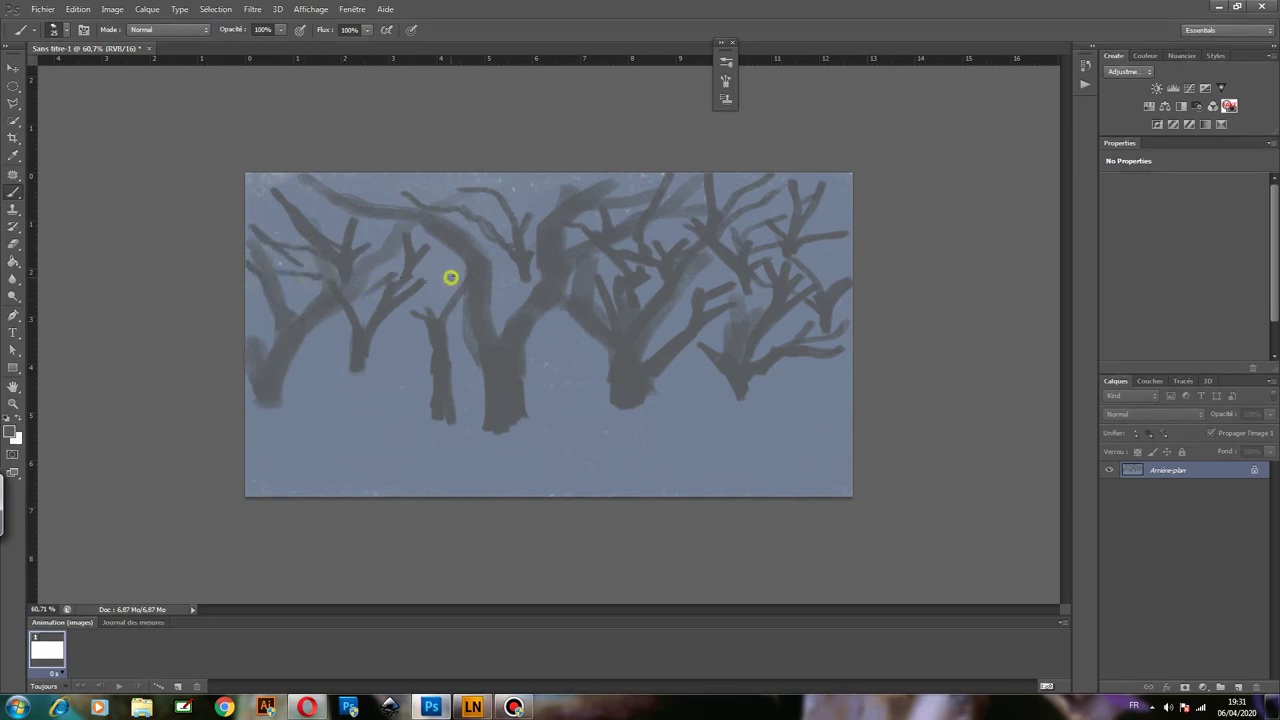
pyautogui.moveTo(449, 277); pyautogui.dragTo(412, 320)
pyautogui.moveTo(512, 287)
pyautogui.mouseDown()
pyautogui.moveTo(408, 370)
pyautogui.moveTo(350, 397)
pyautogui.mouseUp()
# Thicken the leftmost trunk bases and add a short dark trunk on the right.
pyautogui.moveTo(278, 375); pyautogui.dragTo(276, 398)
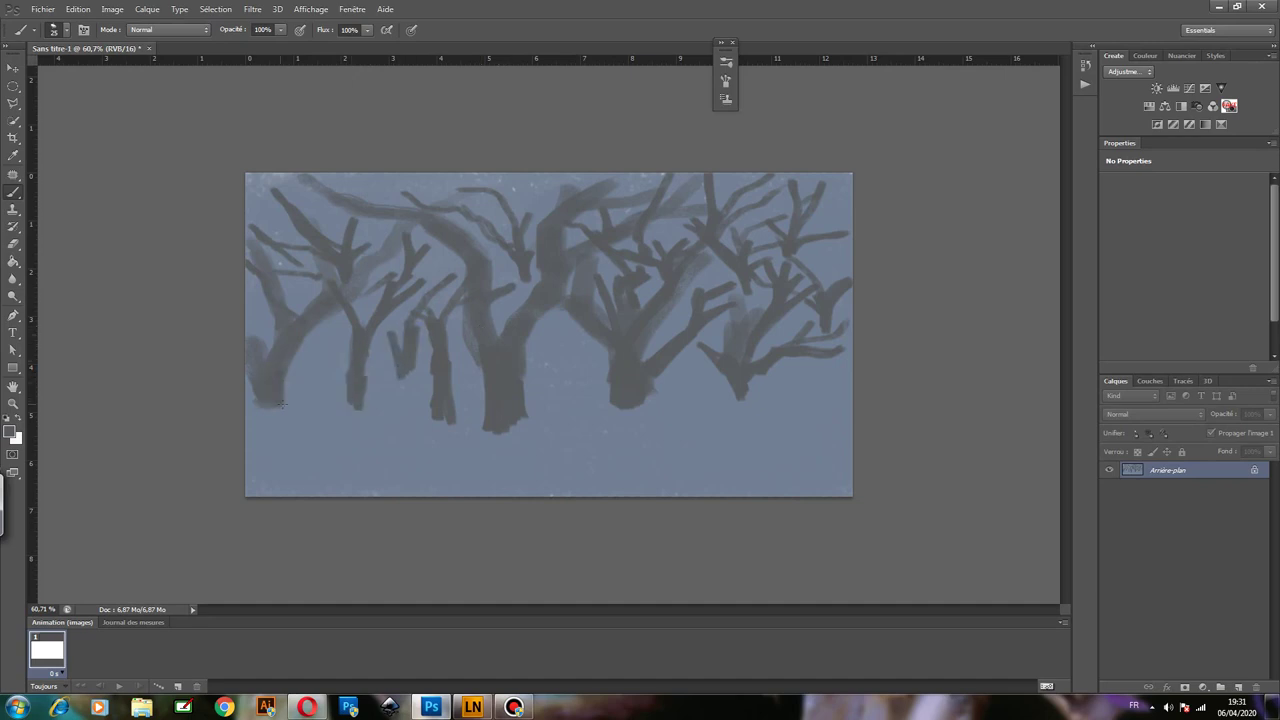
pyautogui.moveTo(354, 377); pyautogui.dragTo(370, 352)
pyautogui.moveTo(428, 386)
pyautogui.mouseDown()
pyautogui.moveTo(408, 357)
pyautogui.moveTo(405, 378)
pyautogui.mouseUp()
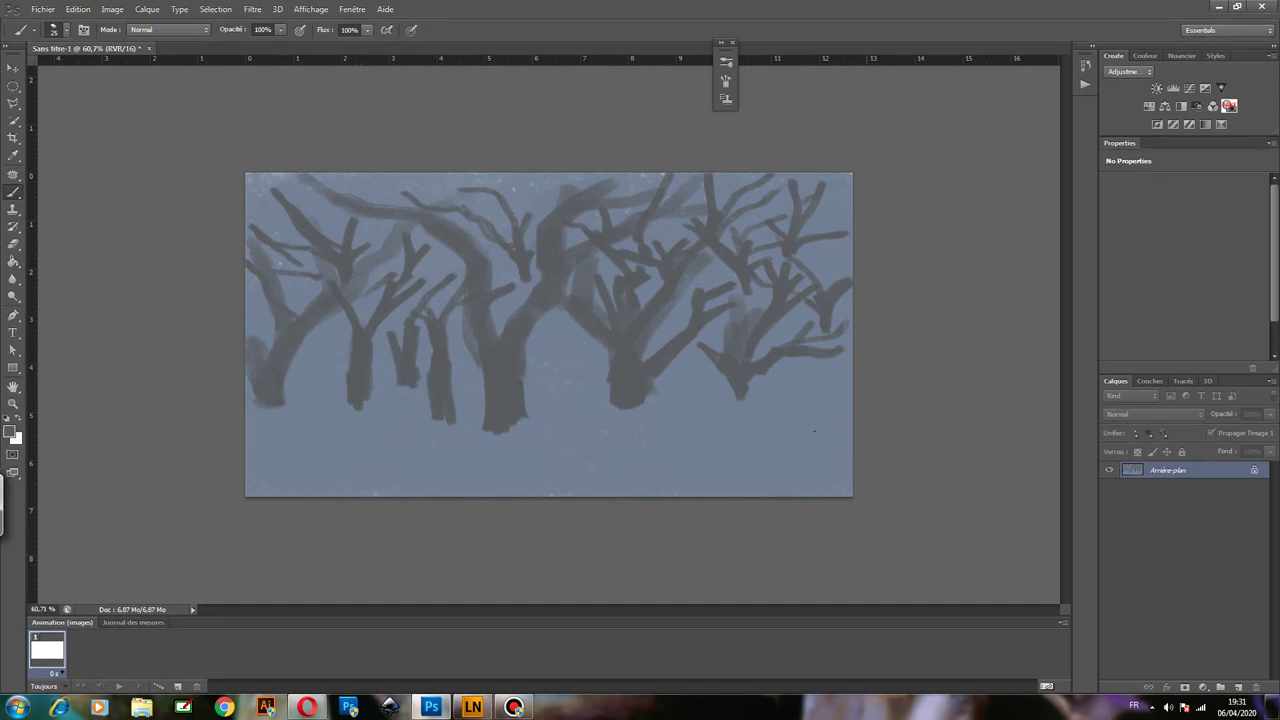
pyautogui.moveTo(787, 350); pyautogui.dragTo(783, 397)
# Paint a small sapling near the right tree plus hanging and diagonal branches mid-left.
pyautogui.moveTo(748, 372); pyautogui.dragTo(704, 333)
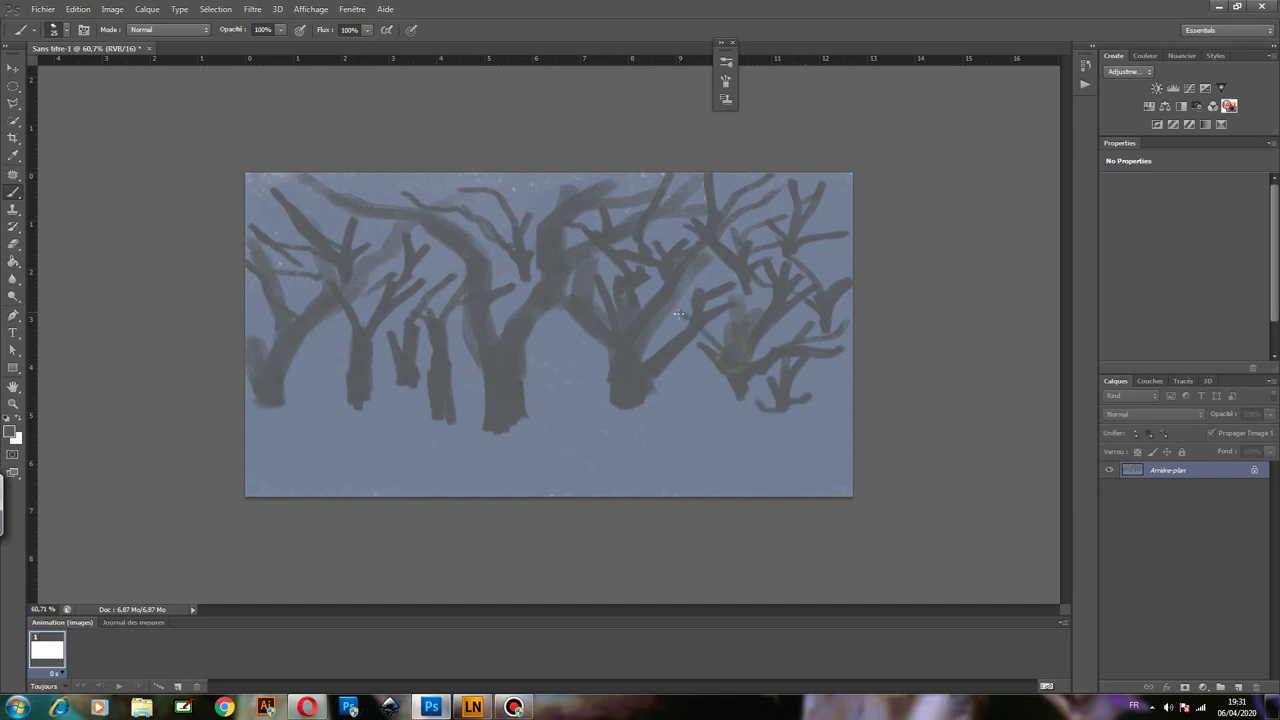
pyautogui.moveTo(544, 338); pyautogui.dragTo(582, 402)
pyautogui.moveTo(598, 344); pyautogui.dragTo(584, 398)
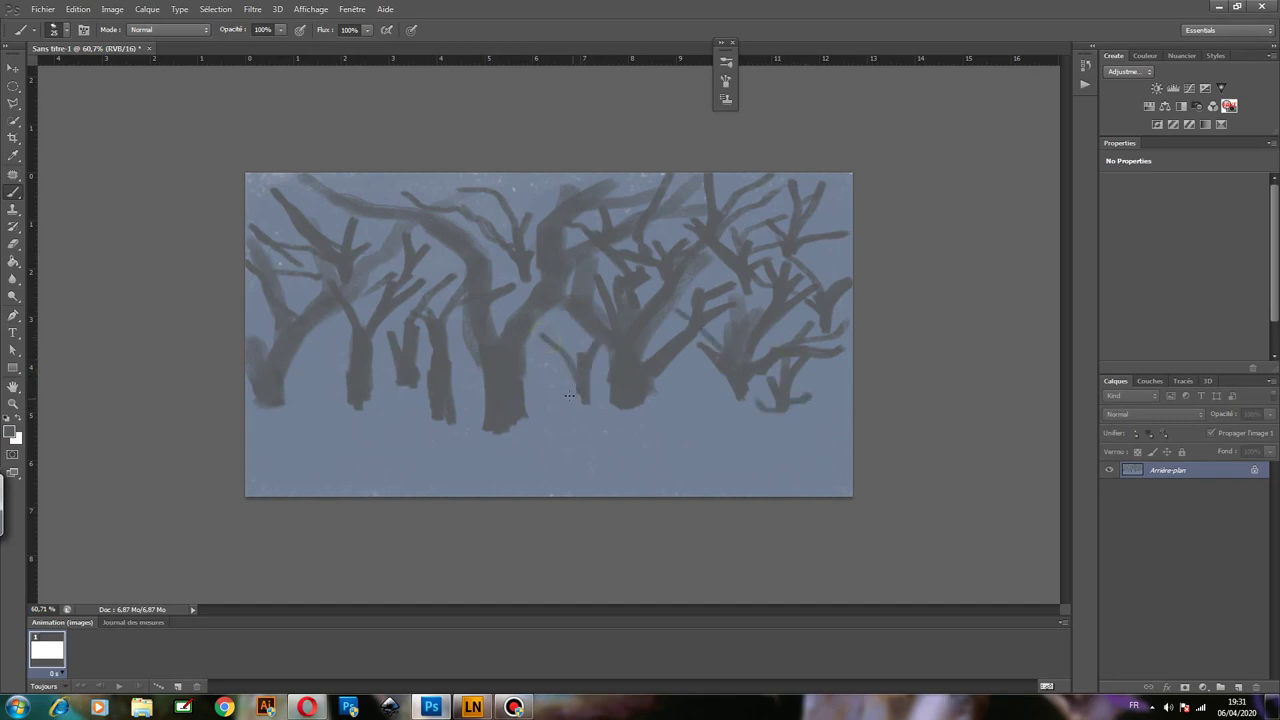
pyautogui.moveTo(550, 340)
pyautogui.mouseDown()
pyautogui.moveTo(553, 369)
pyautogui.moveTo(578, 325)
pyautogui.moveTo(514, 284)
pyautogui.mouseUp()
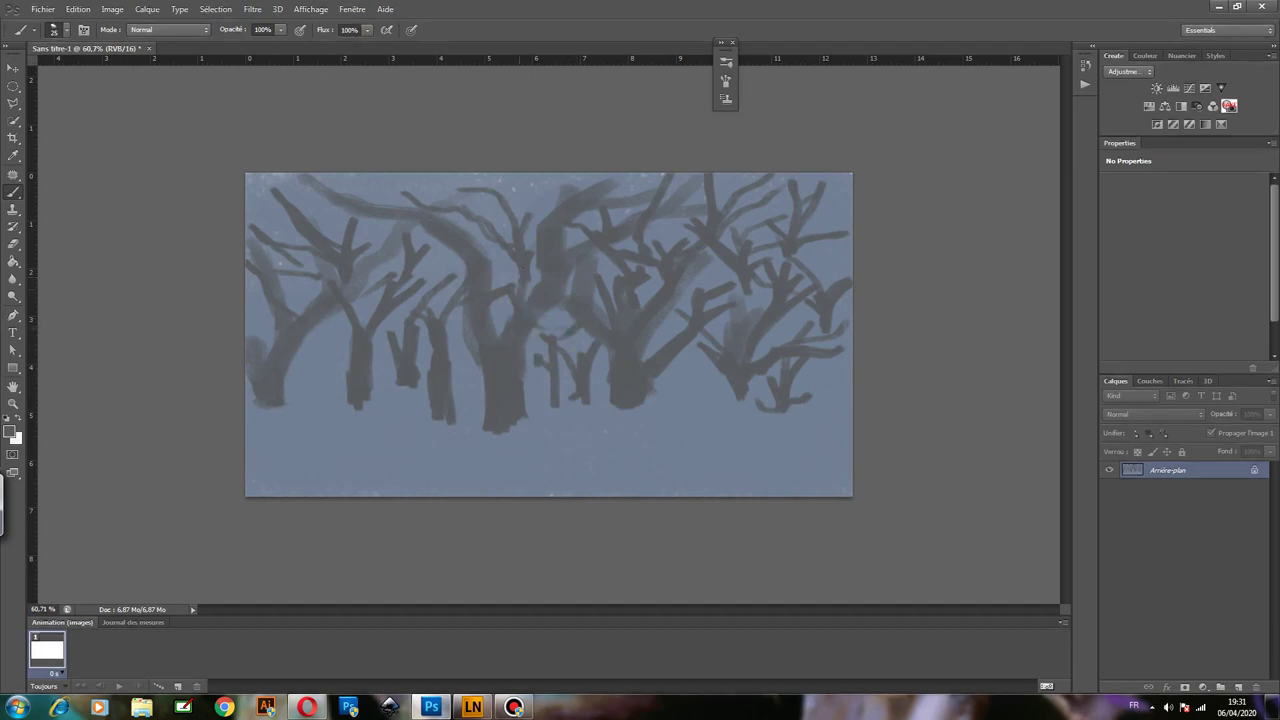
pyautogui.moveTo(446, 255); pyautogui.dragTo(436, 316)
pyautogui.moveTo(310, 320); pyautogui.dragTo(346, 384)
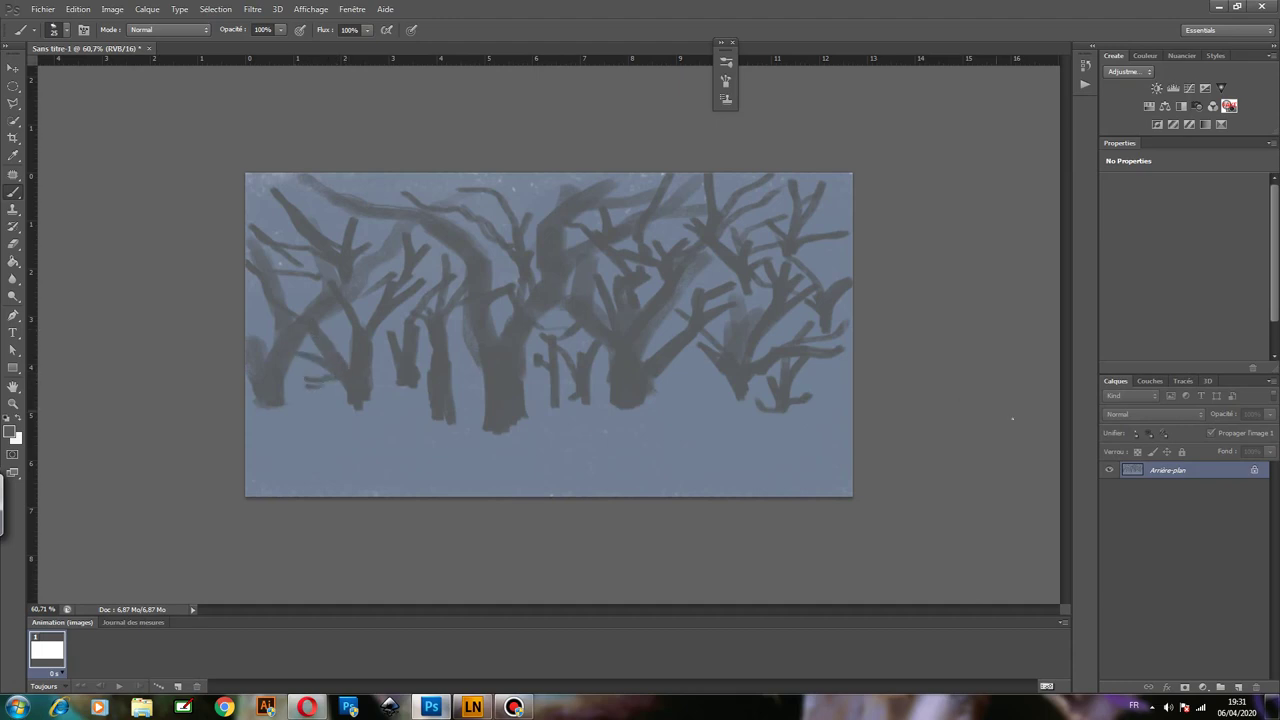
# Add a new empty layer above the background and glance at the forest references.
pyautogui.click(1239, 688)
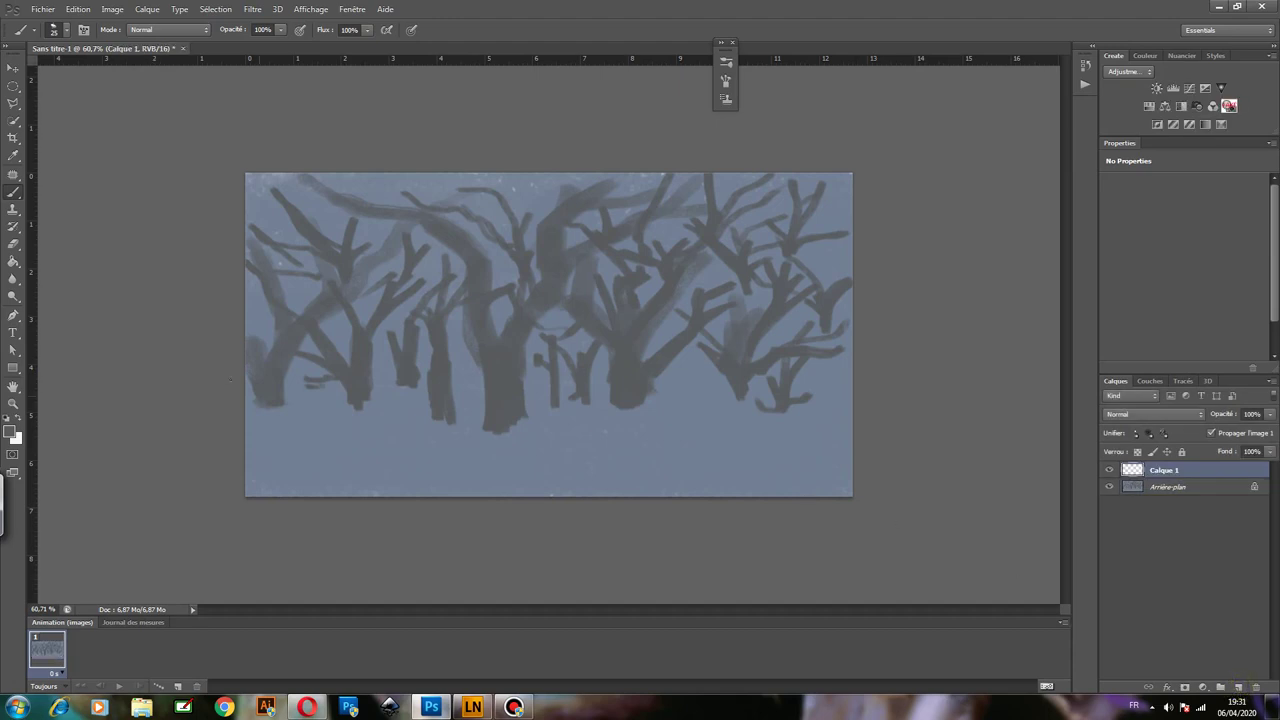
pyautogui.click(312, 706)
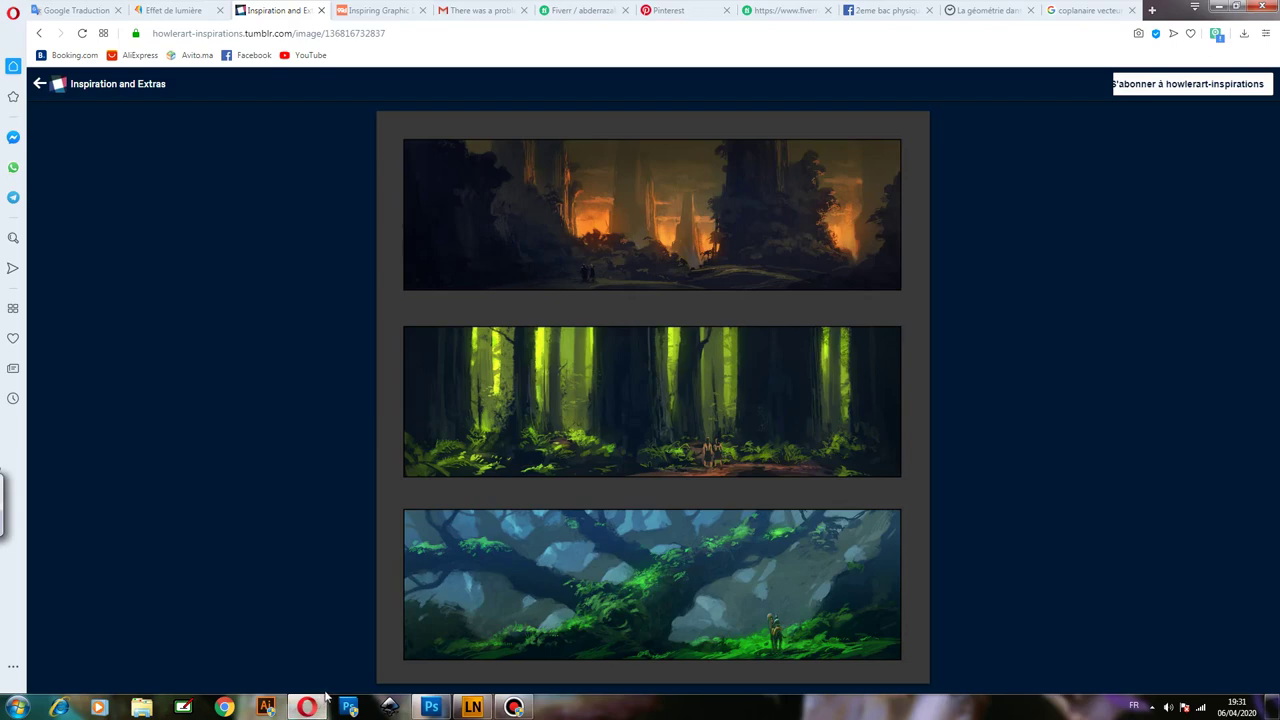
pyautogui.moveTo(307, 707)
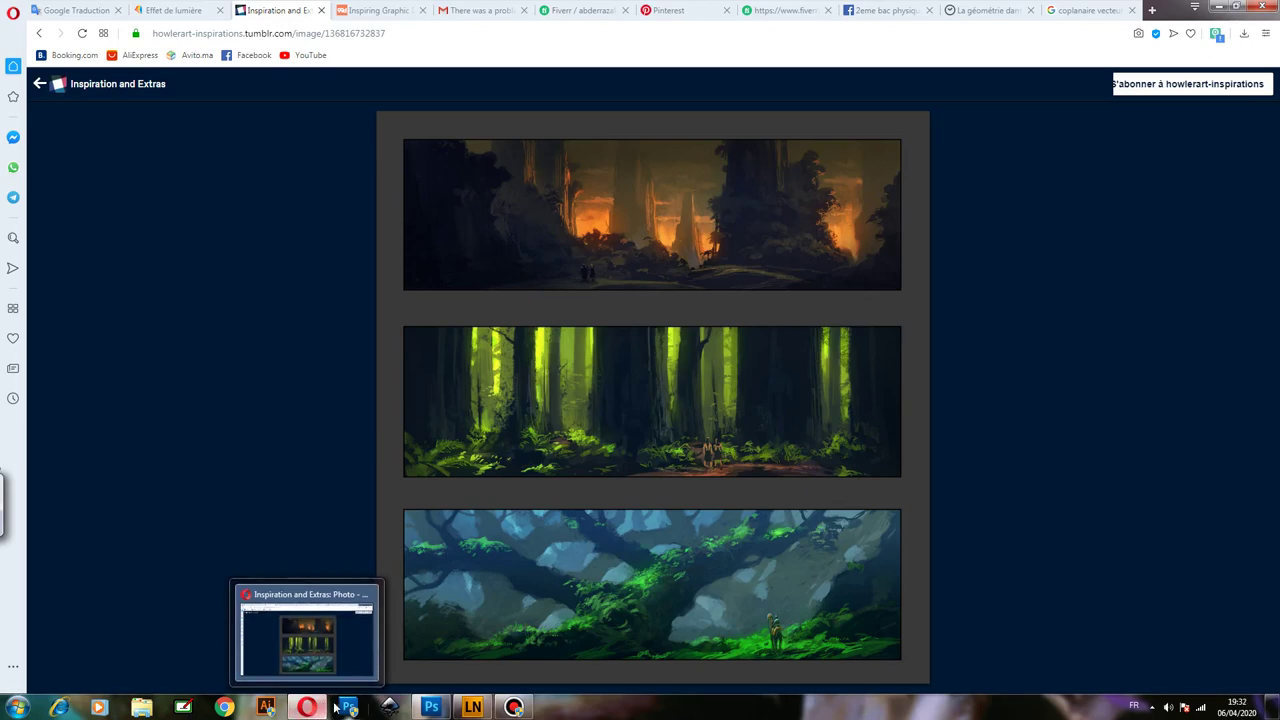
pyautogui.click(420, 707)
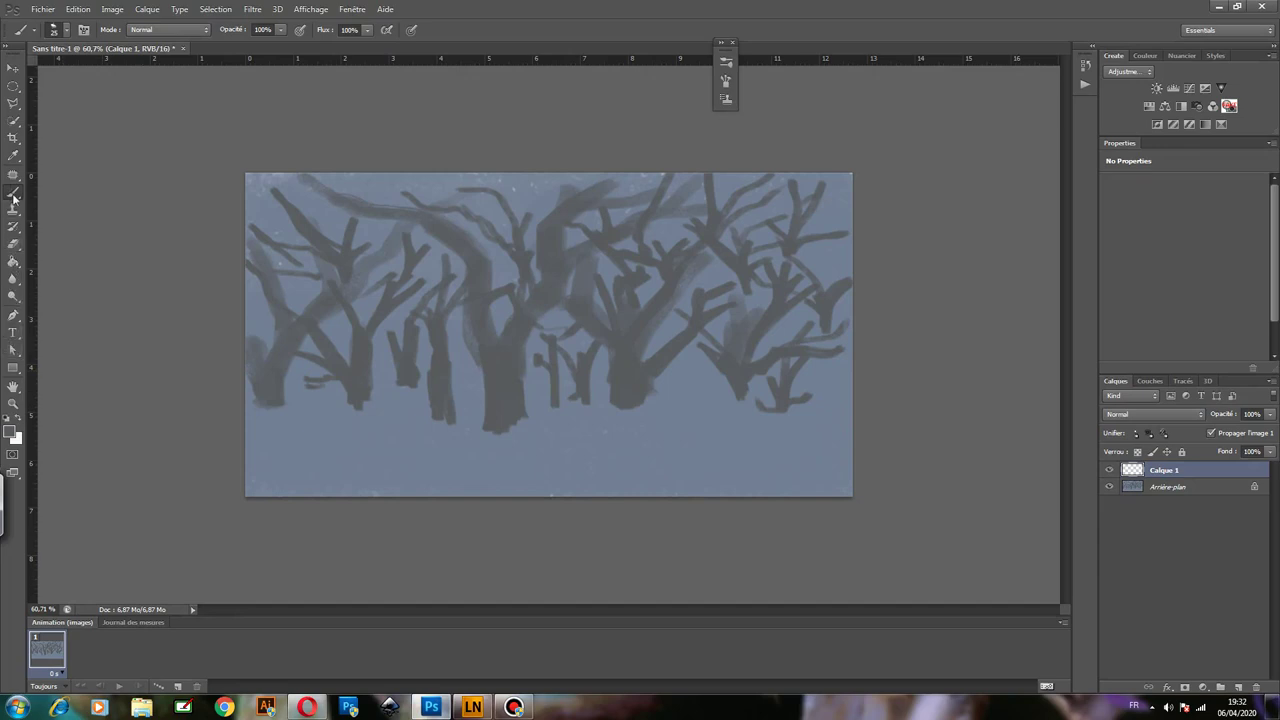
# Enlarge the brush, recheck the references, and open the foreground colour picker.
pyautogui.click(66, 29)
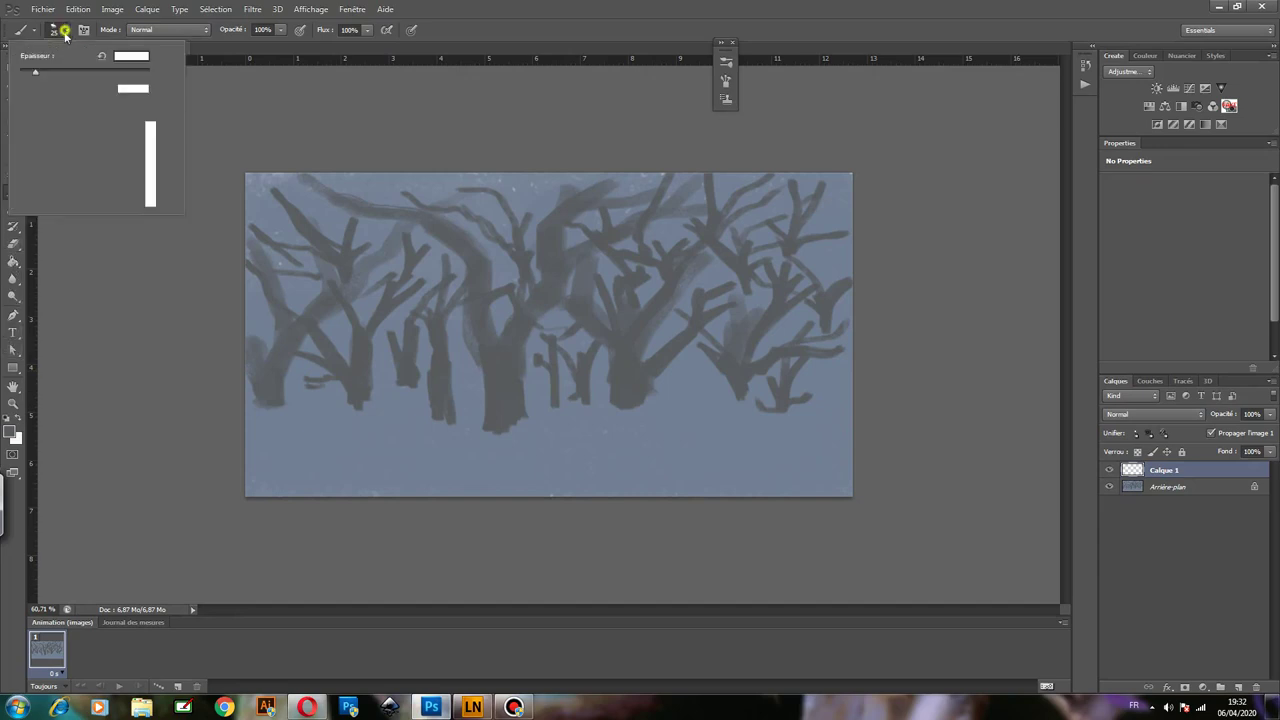
pyautogui.moveTo(37, 71); pyautogui.dragTo(81, 73)
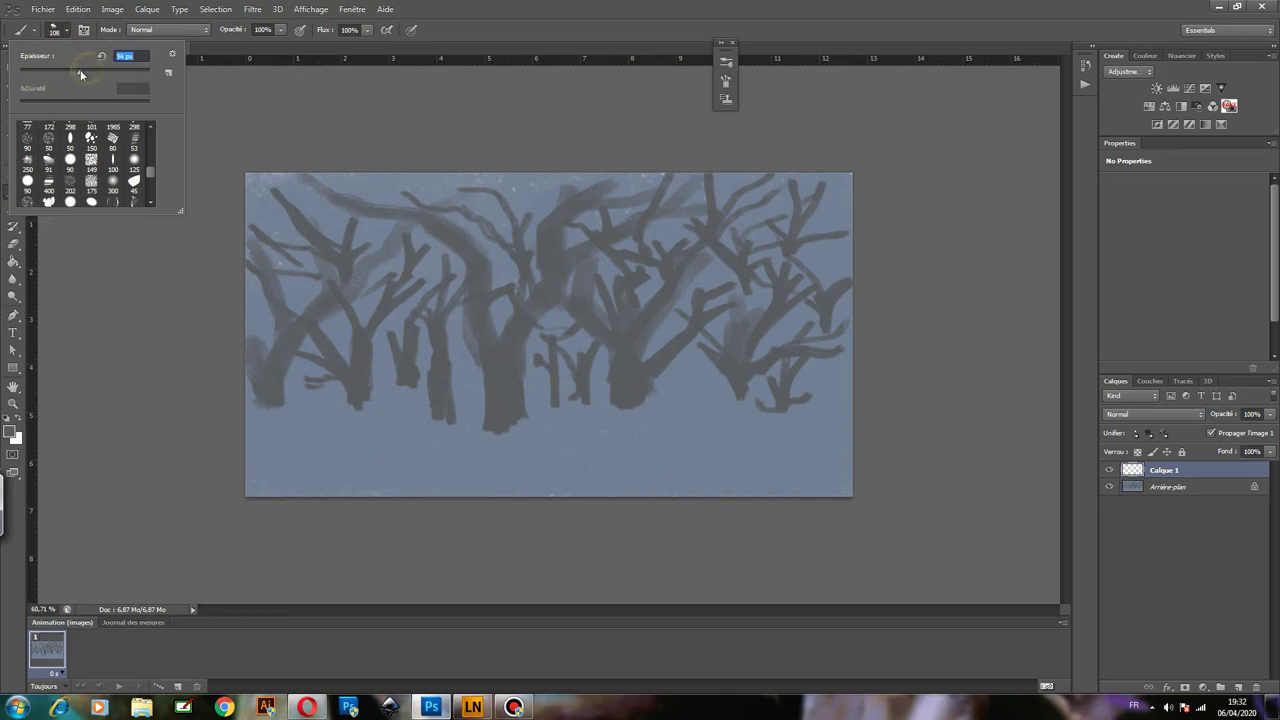
pyautogui.click(436, 707)
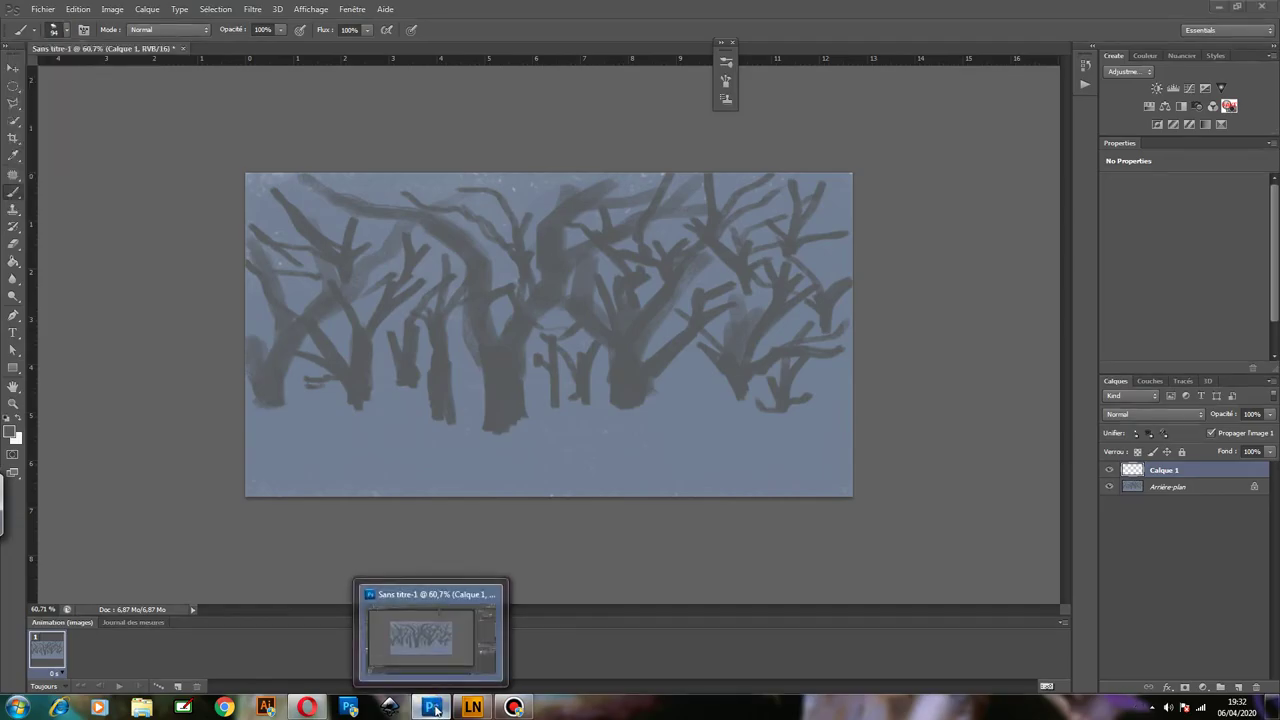
pyautogui.click(436, 707)
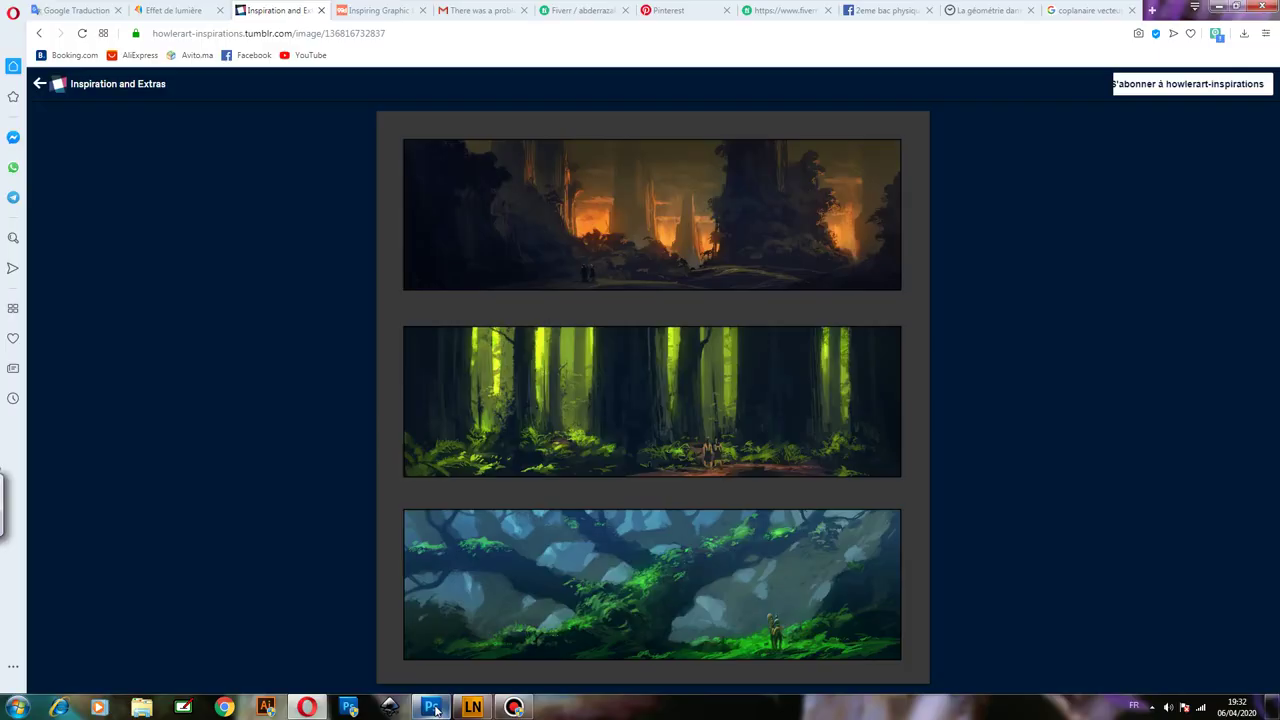
pyautogui.click(434, 708)
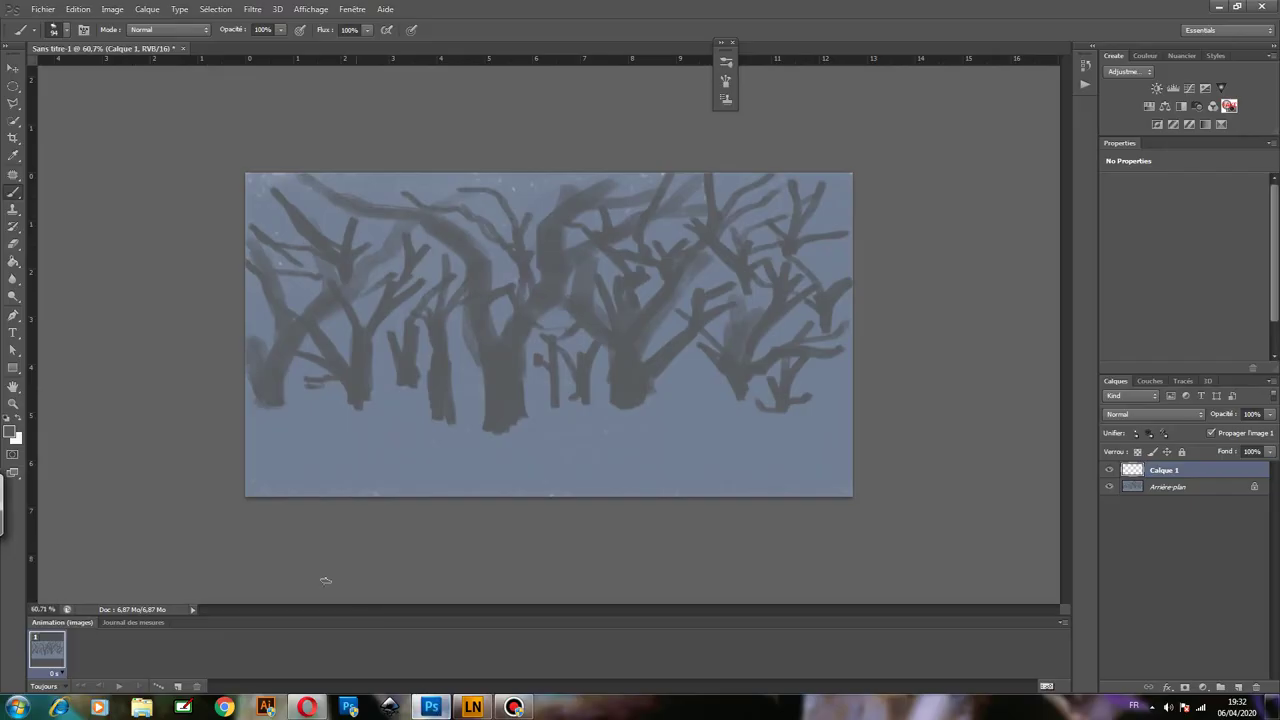
pyautogui.click(8, 425)
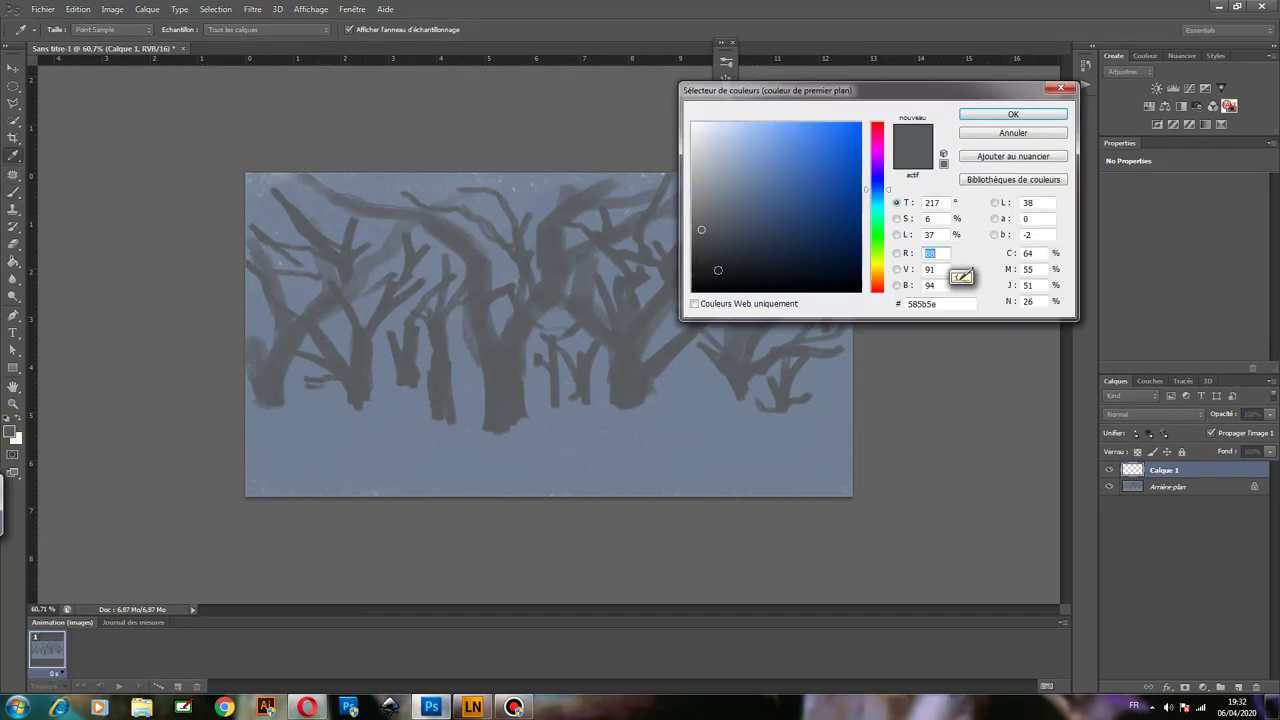
# Pick charcoal #353639 and paint the first dark tree trunk on the left of Calque 1.
pyautogui.click(704, 254)
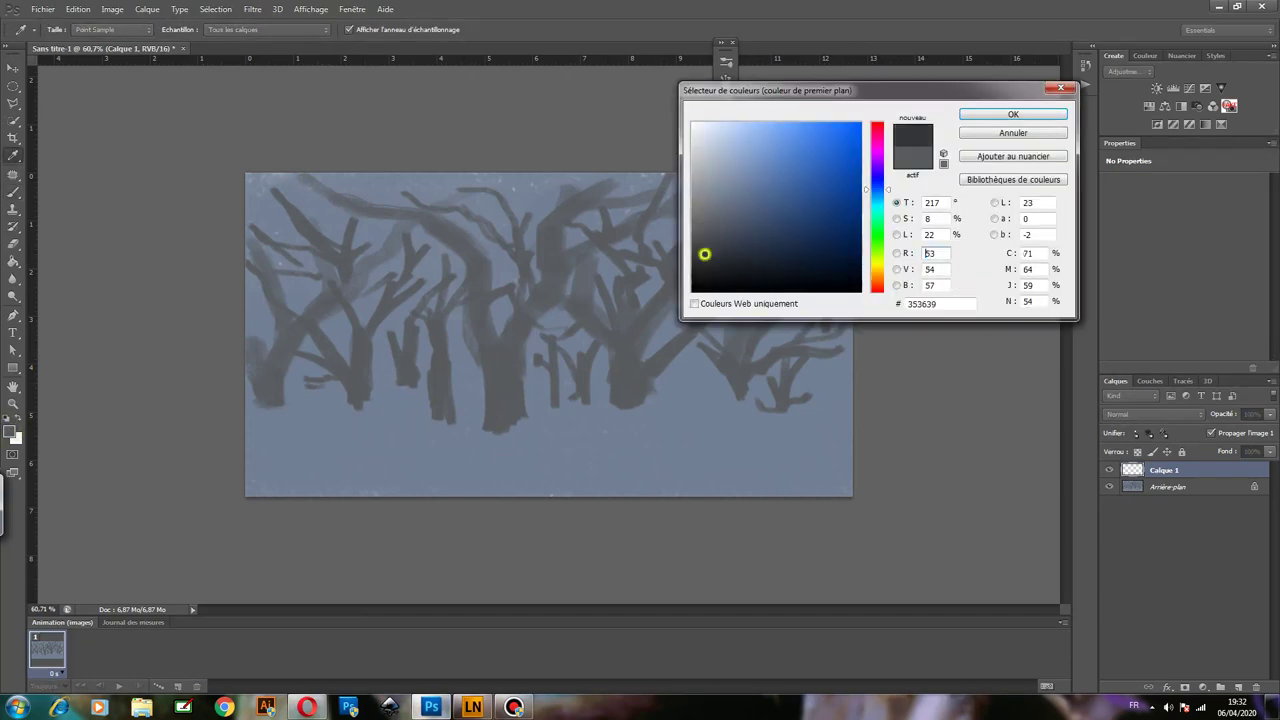
pyautogui.click(980, 117)
pyautogui.moveTo(240, 288)
pyautogui.mouseDown()
pyautogui.moveTo(330, 380)
pyautogui.moveTo(252, 306)
pyautogui.moveTo(340, 411)
pyautogui.moveTo(558, 244)
pyautogui.moveTo(345, 392)
pyautogui.moveTo(322, 326)
pyautogui.moveTo(262, 255)
pyautogui.moveTo(325, 325)
pyautogui.mouseUp()
pyautogui.moveTo(355, 250)
pyautogui.mouseDown()
pyautogui.moveTo(380, 205)
pyautogui.moveTo(420, 188)
pyautogui.moveTo(365, 183)
pyautogui.moveTo(366, 229)
pyautogui.moveTo(337, 297)
pyautogui.moveTo(345, 338)
pyautogui.moveTo(334, 337)
pyautogui.moveTo(349, 400)
pyautogui.moveTo(320, 437)
pyautogui.moveTo(394, 423)
pyautogui.mouseUp()
# Paint a second dark trunk on the right with spreading branches linked to the left tree.
pyautogui.moveTo(594, 420)
pyautogui.mouseDown()
pyautogui.moveTo(634, 360)
pyautogui.moveTo(527, 296)
pyautogui.moveTo(627, 371)
pyautogui.moveTo(600, 434)
pyautogui.moveTo(654, 352)
pyautogui.moveTo(709, 335)
pyautogui.moveTo(806, 250)
pyautogui.moveTo(848, 232)
pyautogui.mouseUp()
pyautogui.moveTo(677, 366)
pyautogui.mouseDown()
pyautogui.moveTo(849, 331)
pyautogui.moveTo(689, 357)
pyautogui.moveTo(685, 292)
pyautogui.moveTo(662, 242)
pyautogui.moveTo(686, 290)
pyautogui.moveTo(622, 195)
pyautogui.mouseUp()
pyautogui.moveTo(686, 277)
pyautogui.mouseDown()
pyautogui.moveTo(741, 188)
pyautogui.moveTo(700, 232)
pyautogui.mouseUp()
pyautogui.moveTo(690, 291)
pyautogui.mouseDown()
pyautogui.moveTo(694, 249)
pyautogui.moveTo(684, 332)
pyautogui.moveTo(655, 330)
pyautogui.moveTo(800, 258)
pyautogui.mouseUp()
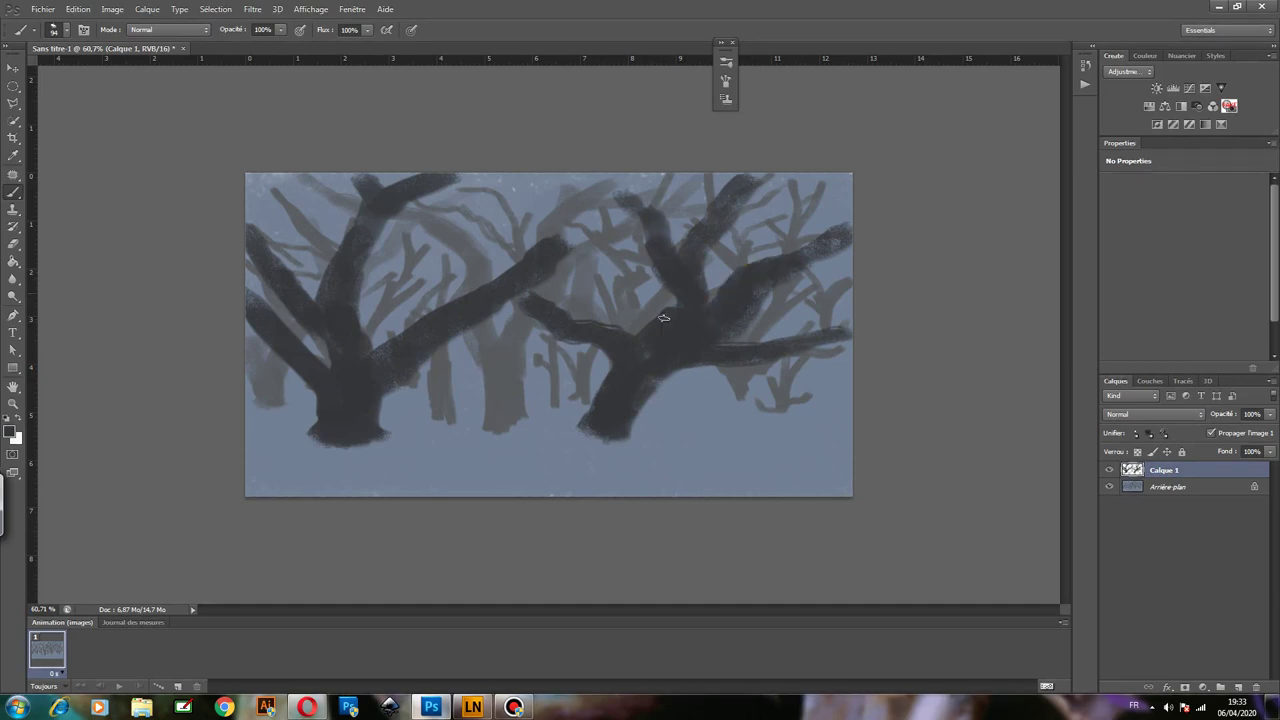
pyautogui.moveTo(395, 360)
pyautogui.mouseDown()
pyautogui.moveTo(571, 337)
pyautogui.moveTo(432, 342)
pyautogui.moveTo(414, 271)
pyautogui.moveTo(445, 315)
pyautogui.moveTo(414, 264)
pyautogui.moveTo(256, 202)
pyautogui.moveTo(272, 215)
pyautogui.moveTo(372, 216)
pyautogui.moveTo(320, 211)
pyautogui.moveTo(350, 228)
pyautogui.mouseUp()
pyautogui.moveTo(570, 340)
pyautogui.mouseDown()
pyautogui.moveTo(665, 296)
pyautogui.moveTo(636, 308)
pyautogui.mouseUp()
# Thicken the linking branch and widen both dark trunk bases along the ground.
pyautogui.moveTo(513, 350); pyautogui.dragTo(437, 351)
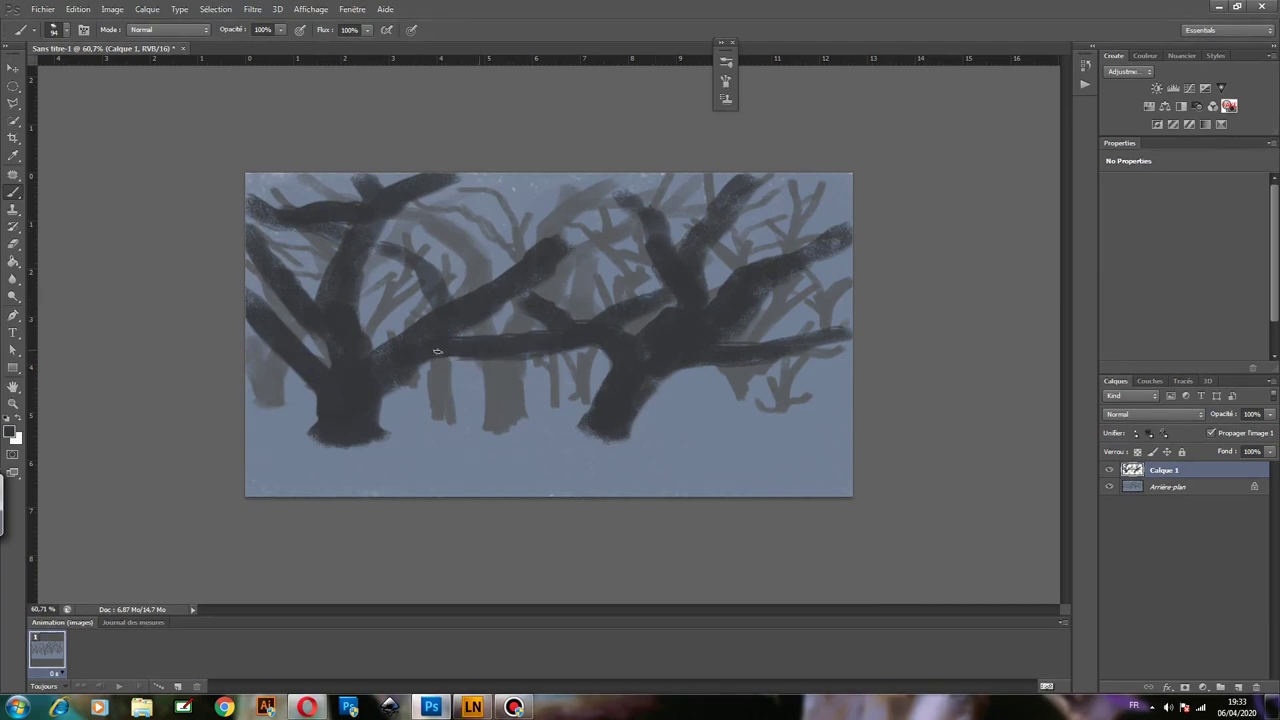
pyautogui.moveTo(374, 395)
pyautogui.mouseDown()
pyautogui.moveTo(337, 420)
pyautogui.moveTo(329, 400)
pyautogui.moveTo(271, 451)
pyautogui.moveTo(318, 440)
pyautogui.mouseUp()
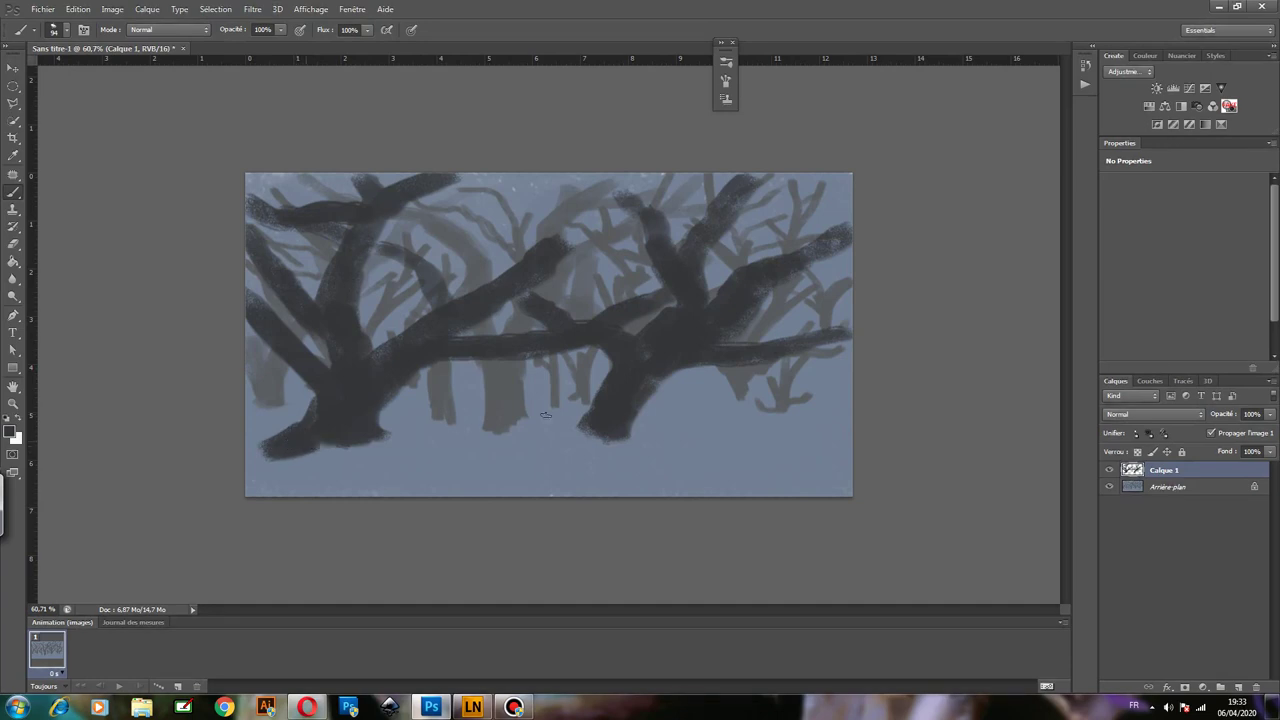
pyautogui.moveTo(608, 417); pyautogui.dragTo(562, 432)
pyautogui.moveTo(562, 432)
pyautogui.mouseDown()
pyautogui.moveTo(640, 394)
pyautogui.moveTo(665, 435)
pyautogui.moveTo(810, 393)
pyautogui.moveTo(729, 420)
pyautogui.moveTo(794, 400)
pyautogui.moveTo(771, 363)
pyautogui.moveTo(795, 360)
pyautogui.moveTo(800, 406)
pyautogui.moveTo(777, 423)
pyautogui.moveTo(846, 412)
pyautogui.moveTo(805, 405)
pyautogui.moveTo(690, 436)
pyautogui.moveTo(743, 414)
pyautogui.mouseUp()
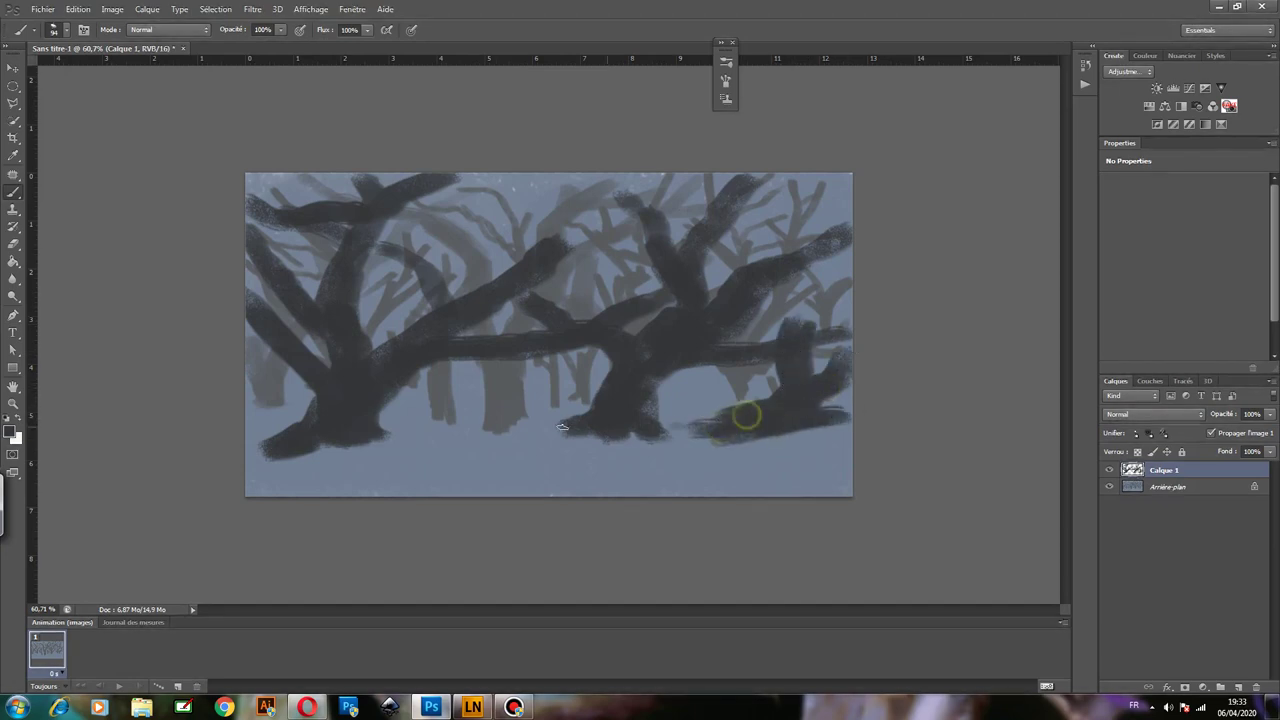
pyautogui.moveTo(490, 416)
pyautogui.mouseDown()
pyautogui.moveTo(438, 420)
pyautogui.moveTo(428, 402)
pyautogui.moveTo(450, 370)
pyautogui.moveTo(455, 412)
pyautogui.moveTo(435, 422)
pyautogui.moveTo(482, 426)
pyautogui.moveTo(450, 420)
pyautogui.mouseUp()
pyautogui.moveTo(464, 302)
pyautogui.mouseDown()
pyautogui.moveTo(552, 191)
pyautogui.moveTo(484, 230)
pyautogui.moveTo(457, 214)
pyautogui.moveTo(468, 228)
pyautogui.moveTo(451, 240)
pyautogui.moveTo(479, 263)
pyautogui.moveTo(463, 300)
pyautogui.moveTo(414, 257)
pyautogui.moveTo(330, 232)
pyautogui.moveTo(380, 249)
pyautogui.mouseUp()
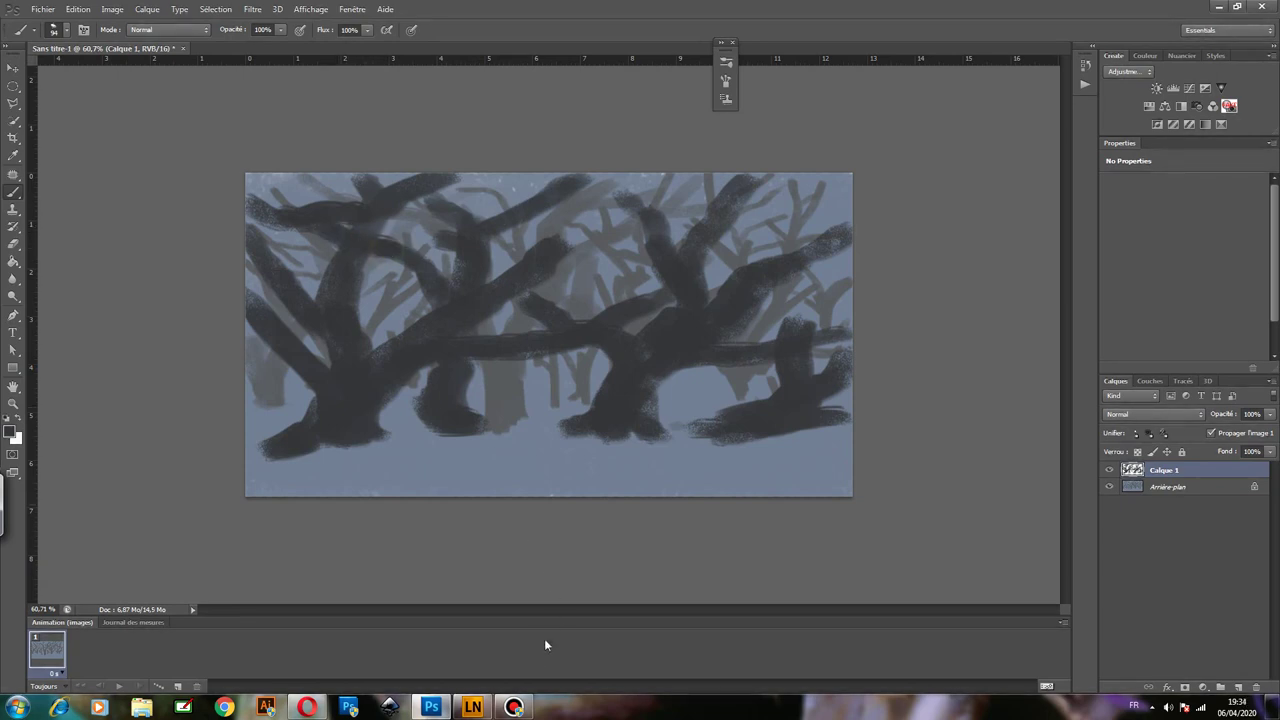
# Extend the top branch and paint a low third dark tree at the right edge.
pyautogui.moveTo(760, 184)
pyautogui.mouseDown()
pyautogui.moveTo(777, 177)
pyautogui.moveTo(700, 243)
pyautogui.moveTo(580, 171)
pyautogui.moveTo(442, 241)
pyautogui.moveTo(460, 274)
pyautogui.moveTo(449, 306)
pyautogui.moveTo(380, 360)
pyautogui.moveTo(352, 347)
pyautogui.moveTo(323, 409)
pyautogui.moveTo(334, 366)
pyautogui.moveTo(250, 300)
pyautogui.moveTo(264, 275)
pyautogui.moveTo(252, 246)
pyautogui.moveTo(354, 332)
pyautogui.moveTo(640, 366)
pyautogui.moveTo(634, 409)
pyautogui.mouseUp()
pyautogui.click(332, 340)
pyautogui.moveTo(777, 403)
pyautogui.mouseDown()
pyautogui.moveTo(791, 345)
pyautogui.moveTo(851, 284)
pyautogui.mouseUp()
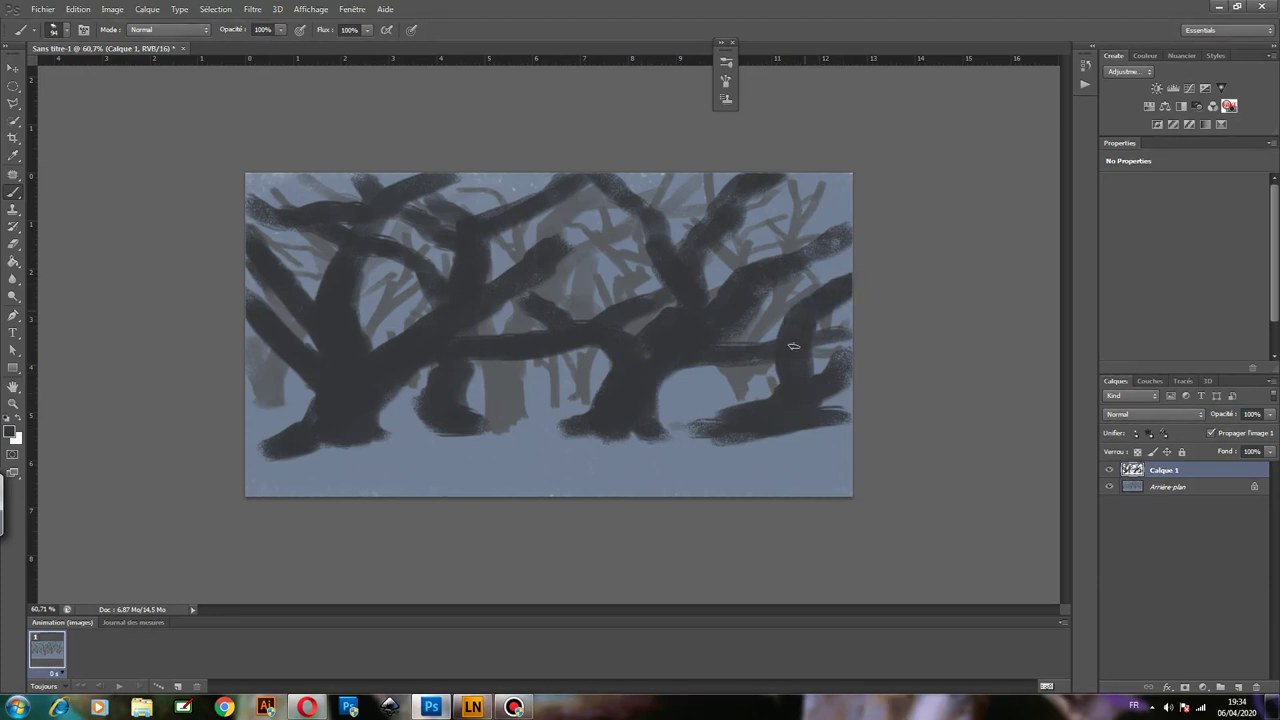
pyautogui.moveTo(800, 320)
pyautogui.mouseDown()
pyautogui.moveTo(803, 374)
pyautogui.moveTo(840, 357)
pyautogui.moveTo(814, 423)
pyautogui.moveTo(849, 429)
pyautogui.moveTo(825, 435)
pyautogui.mouseUp()
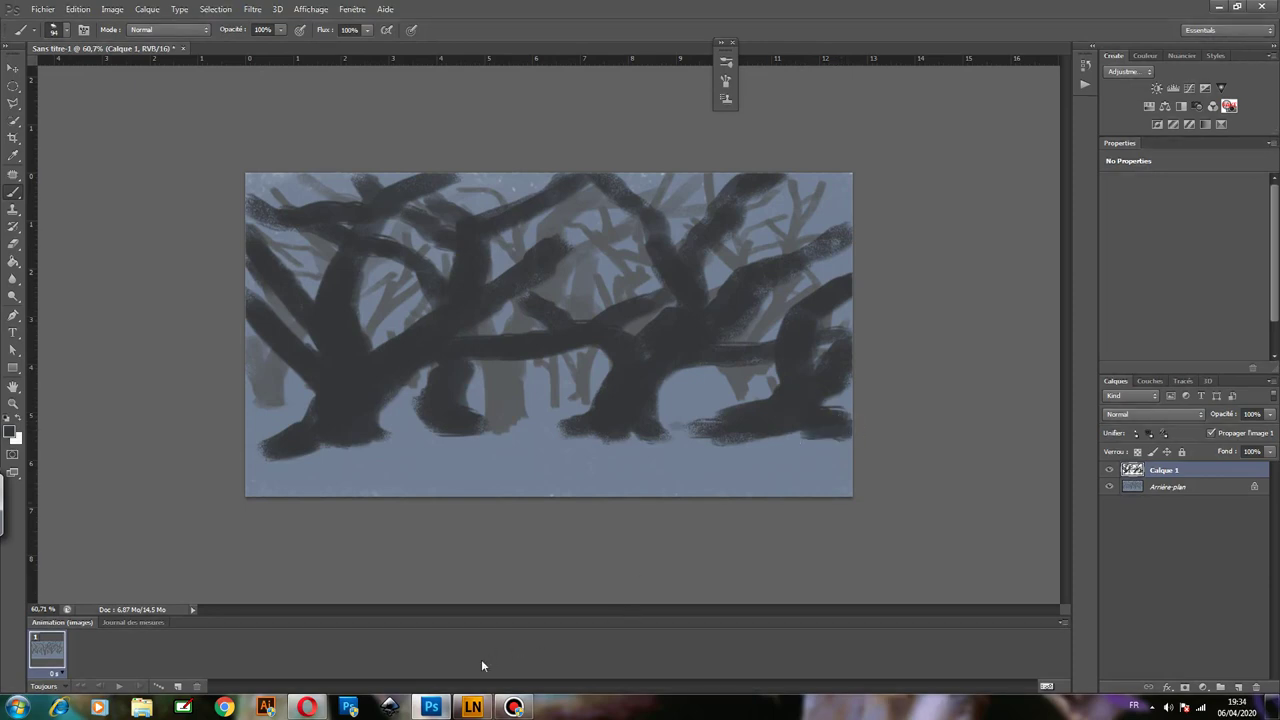
pyautogui.click(431, 708)
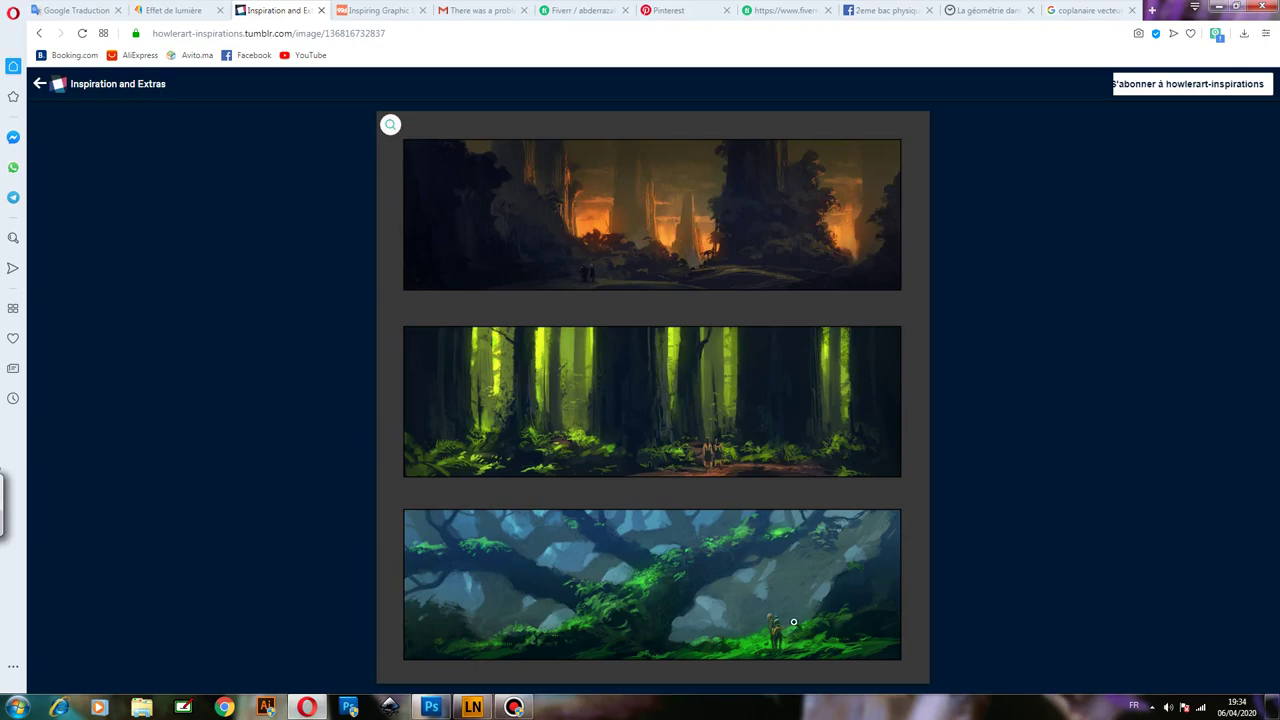
pyautogui.click(431, 708)
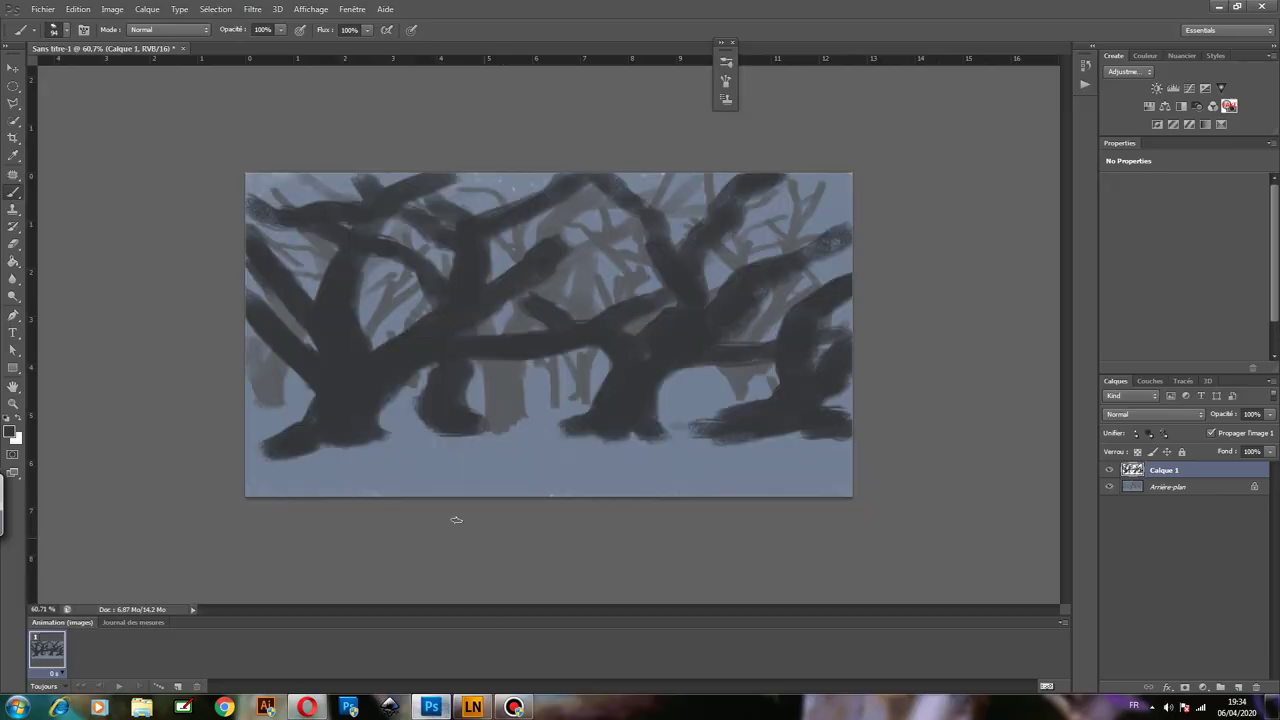
pyautogui.click(431, 708)
# Set the foreground colour to near-pure black and paint a thick black log across the lower left.
pyautogui.click(431, 708)
pyautogui.click(12, 434)
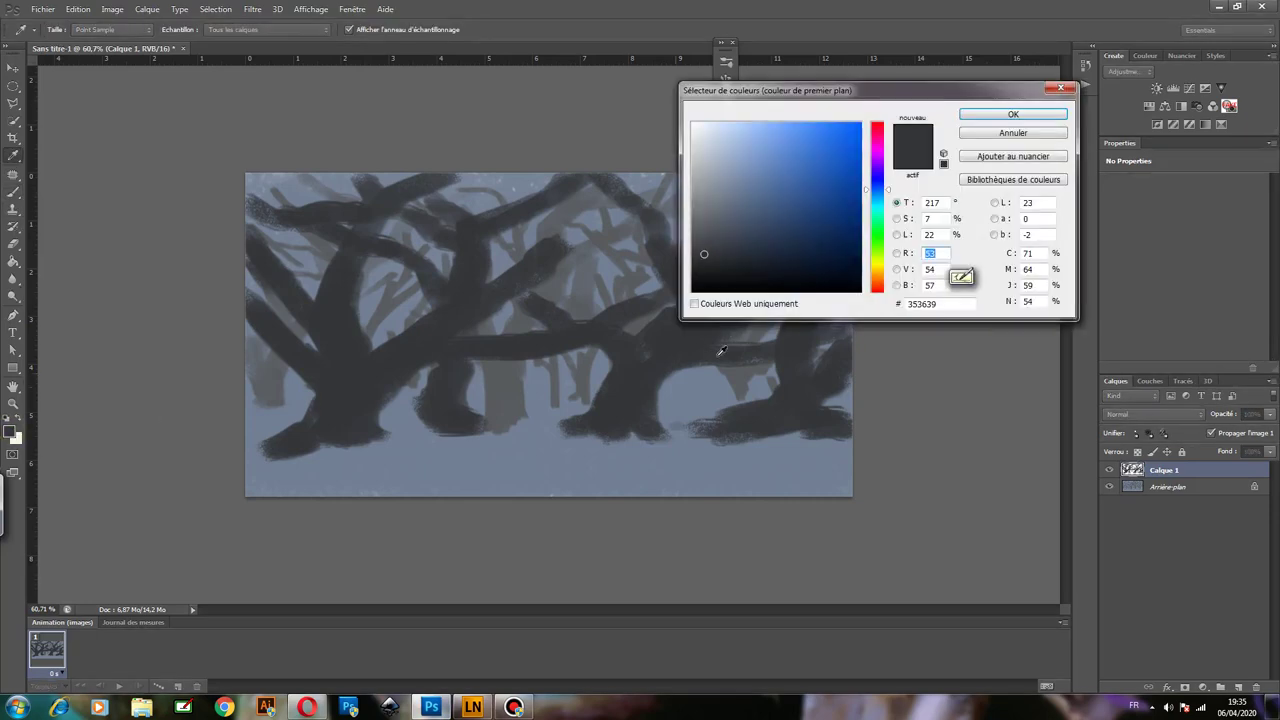
pyautogui.moveTo(702, 270); pyautogui.dragTo(708, 282)
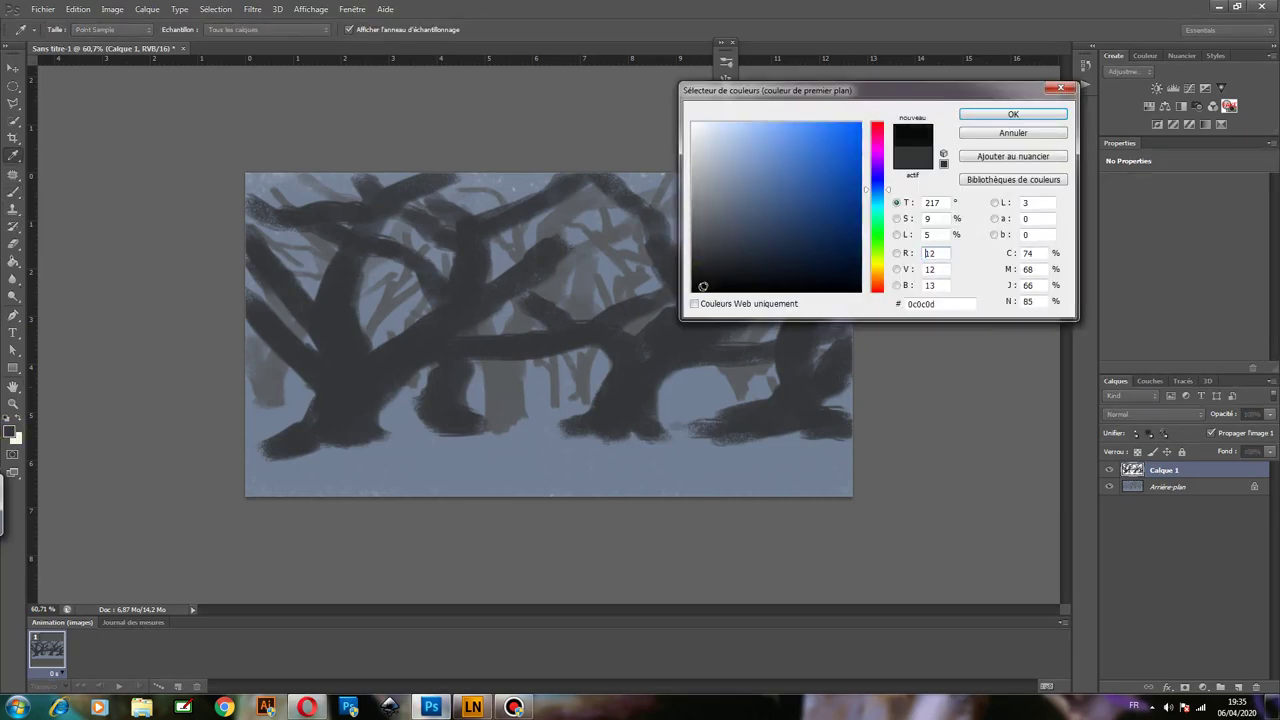
pyautogui.click(704, 288)
pyautogui.click(1010, 115)
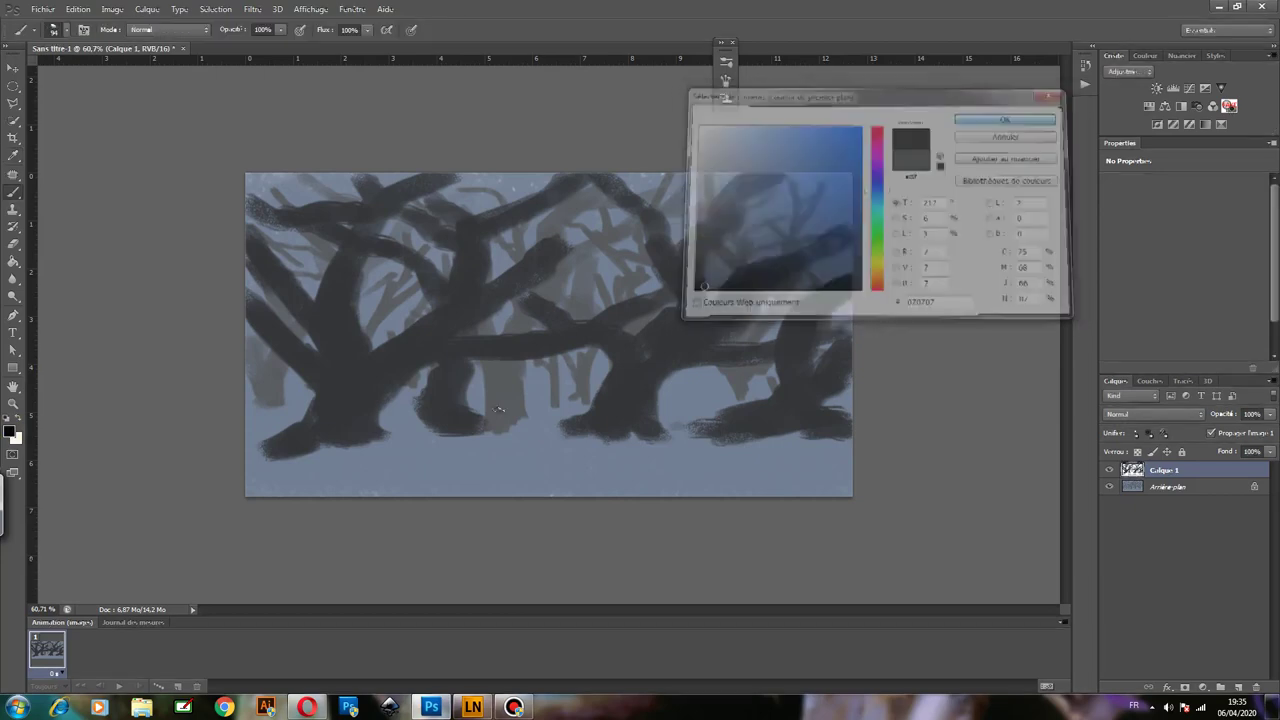
pyautogui.moveTo(244, 478)
pyautogui.mouseDown()
pyautogui.moveTo(468, 447)
pyautogui.moveTo(545, 410)
pyautogui.moveTo(400, 451)
pyautogui.moveTo(518, 414)
pyautogui.moveTo(445, 441)
pyautogui.moveTo(490, 400)
pyautogui.moveTo(400, 440)
pyautogui.moveTo(465, 400)
pyautogui.moveTo(430, 435)
pyautogui.moveTo(268, 482)
pyautogui.mouseUp()
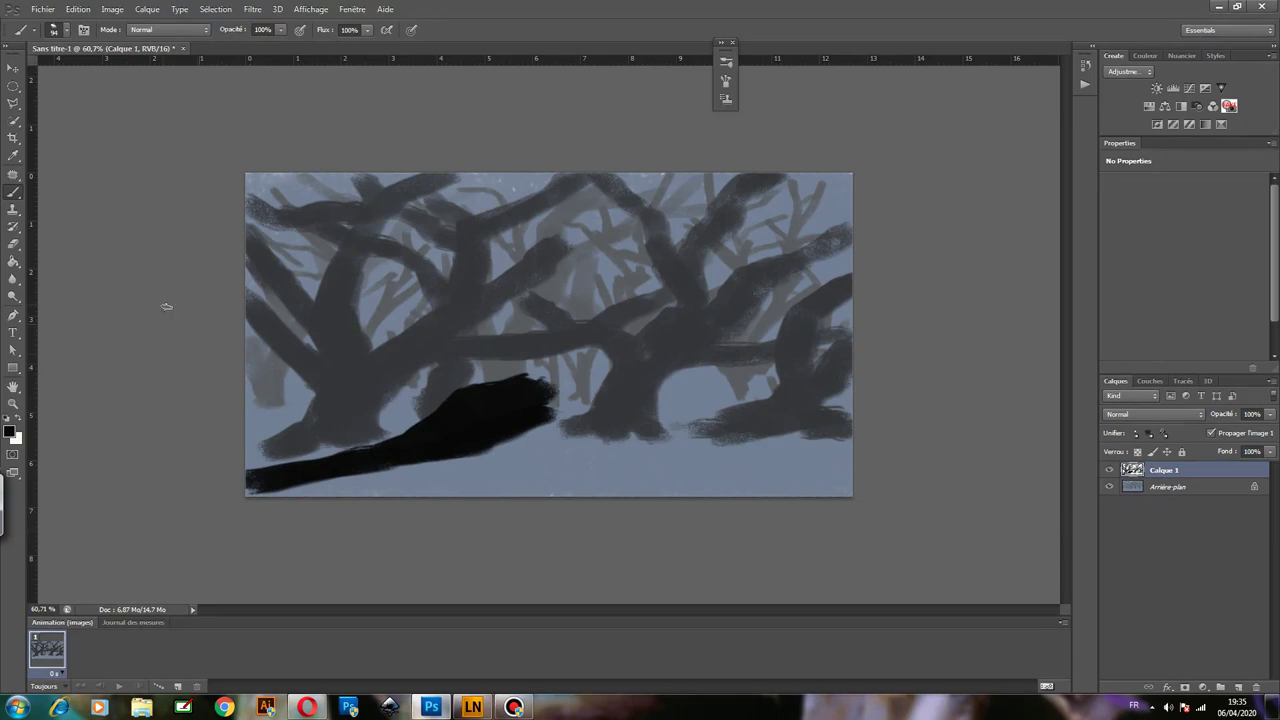
pyautogui.click(14, 244)
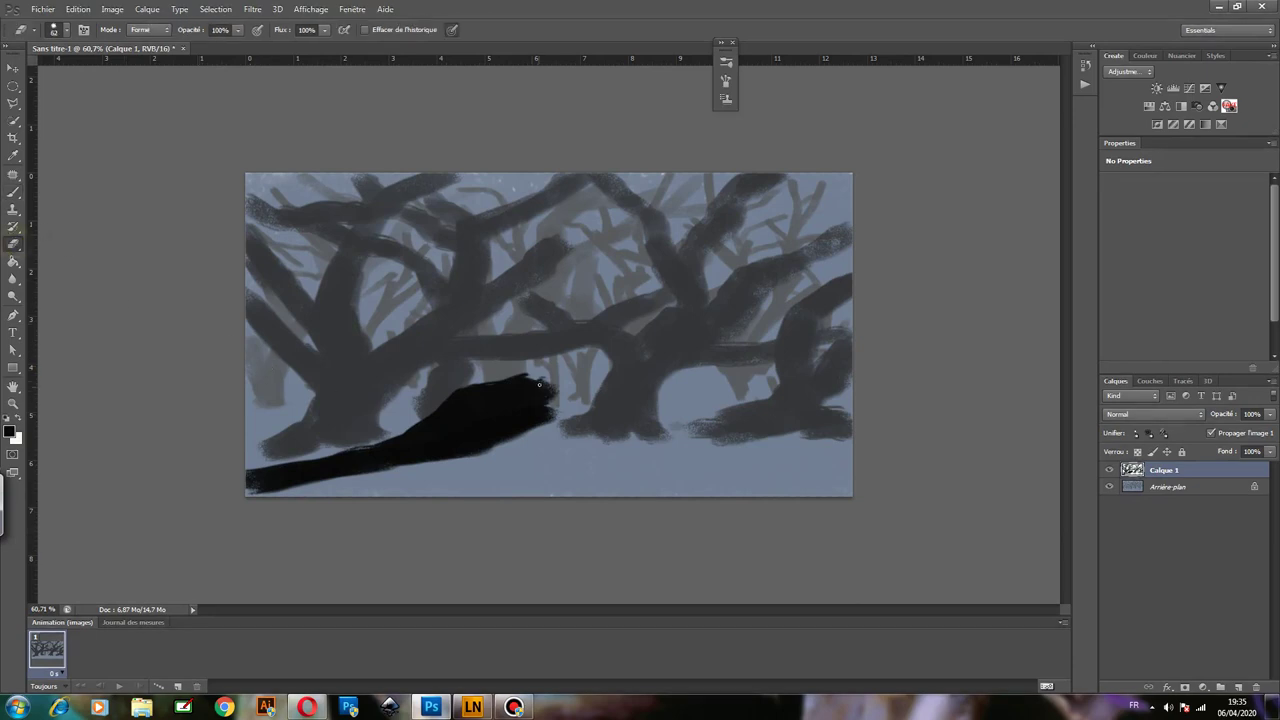
# Erase the black stroke's upper edge and sharpen the upper-left branch ends.
pyautogui.moveTo(536, 381)
pyautogui.mouseDown()
pyautogui.moveTo(330, 462)
pyautogui.moveTo(432, 432)
pyautogui.mouseUp()
pyautogui.moveTo(488, 395)
pyautogui.mouseDown()
pyautogui.moveTo(526, 410)
pyautogui.moveTo(480, 446)
pyautogui.moveTo(476, 424)
pyautogui.moveTo(414, 458)
pyautogui.moveTo(252, 482)
pyautogui.moveTo(302, 481)
pyautogui.moveTo(308, 452)
pyautogui.moveTo(406, 445)
pyautogui.mouseUp()
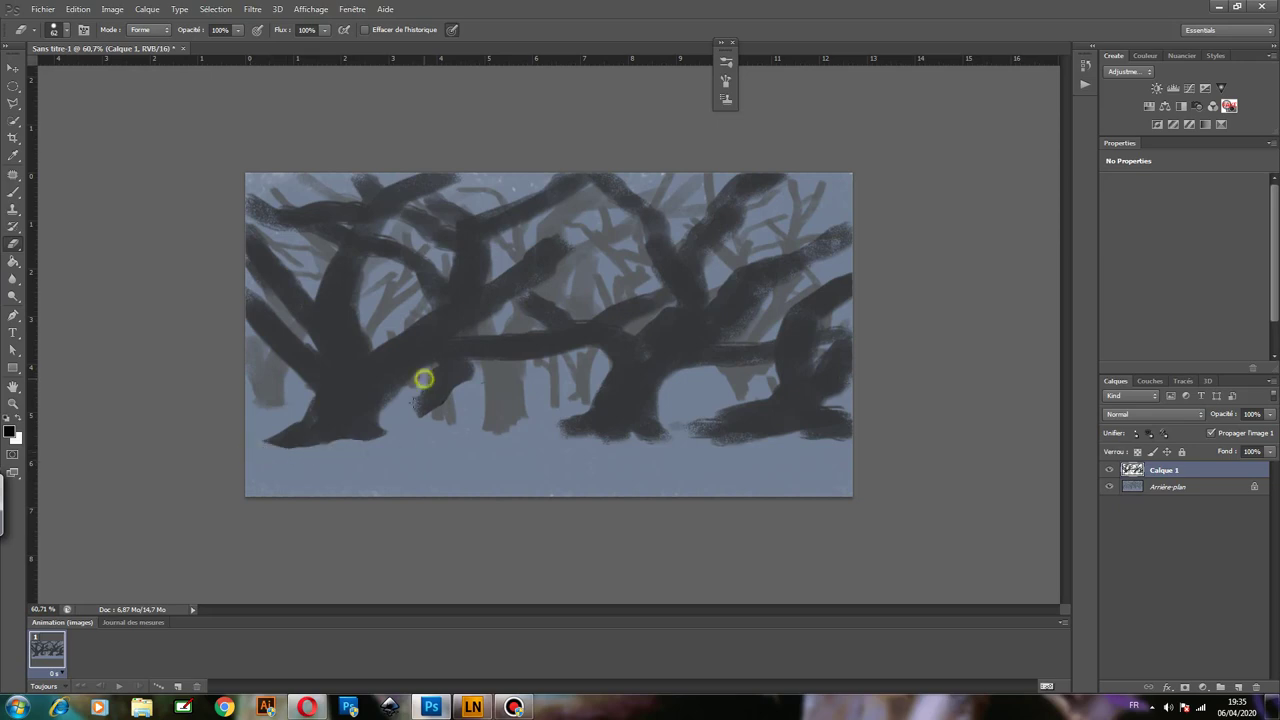
pyautogui.moveTo(424, 379); pyautogui.dragTo(430, 388)
pyautogui.click(317, 239)
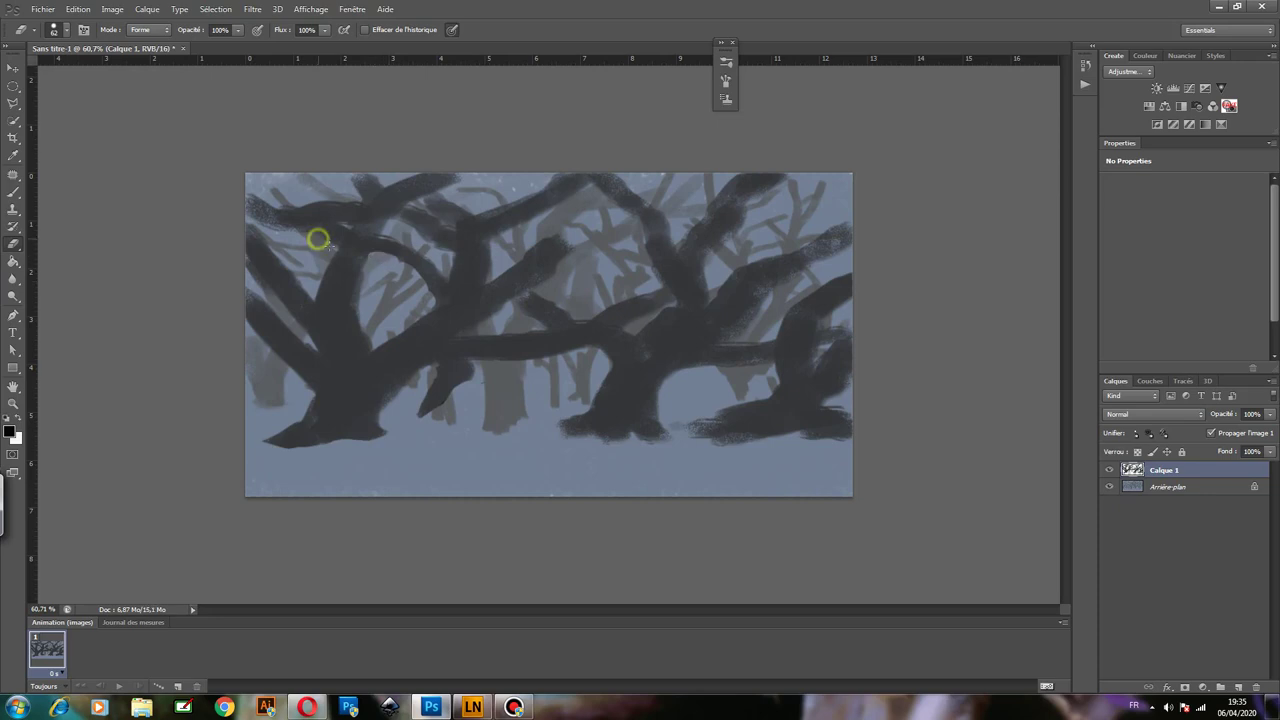
pyautogui.moveTo(288, 229); pyautogui.dragTo(250, 212)
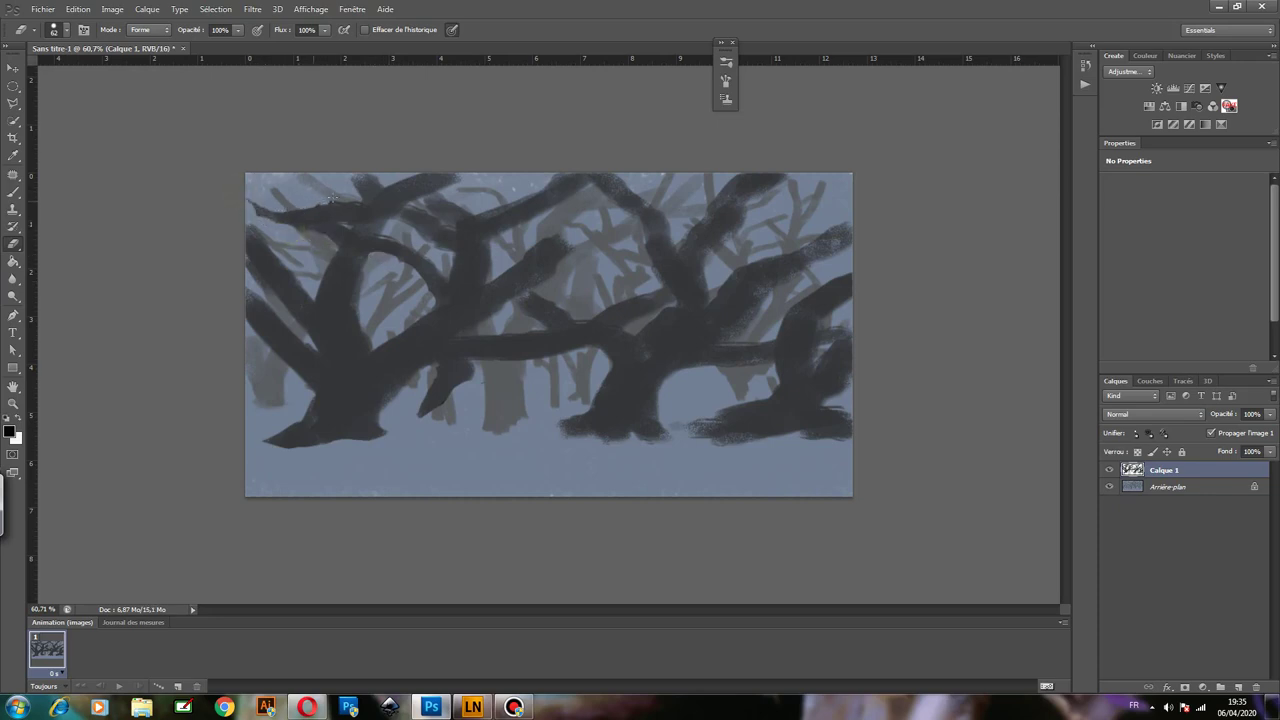
# Trim and lighten the dark gray branches near the top of the canvas.
pyautogui.click(357, 199)
pyautogui.moveTo(423, 191); pyautogui.dragTo(397, 214)
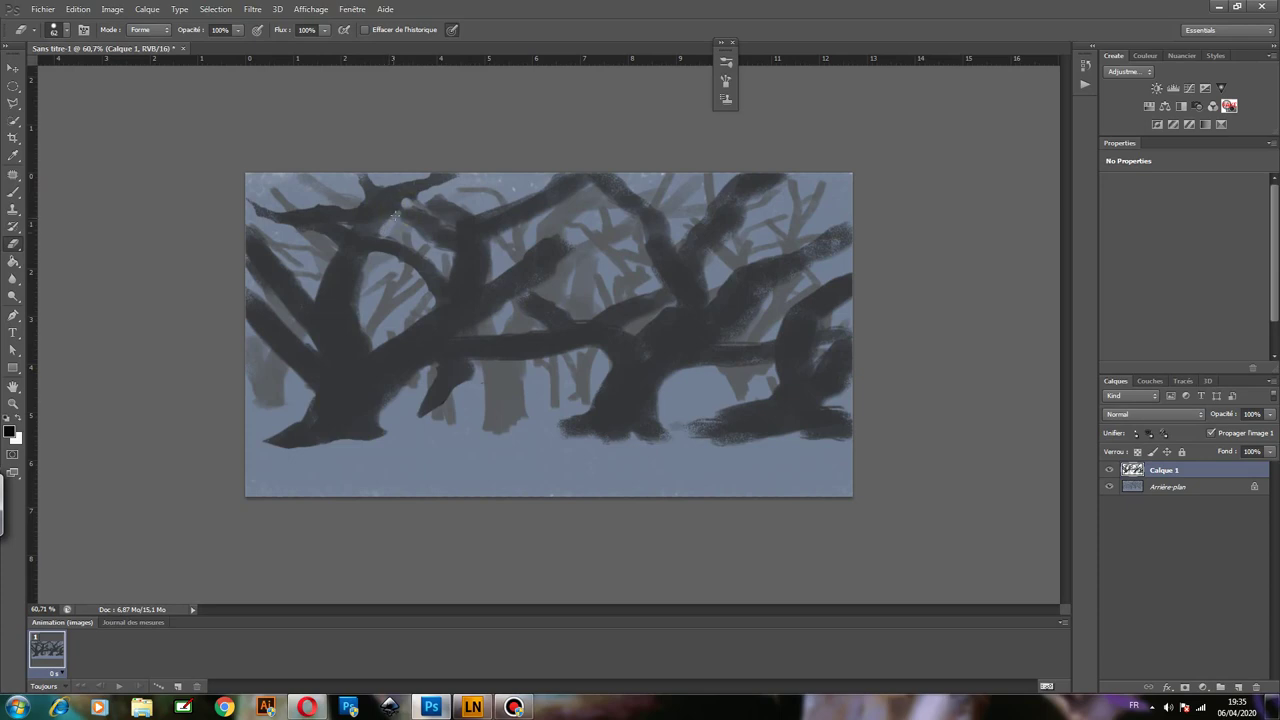
pyautogui.moveTo(380, 234); pyautogui.dragTo(372, 252)
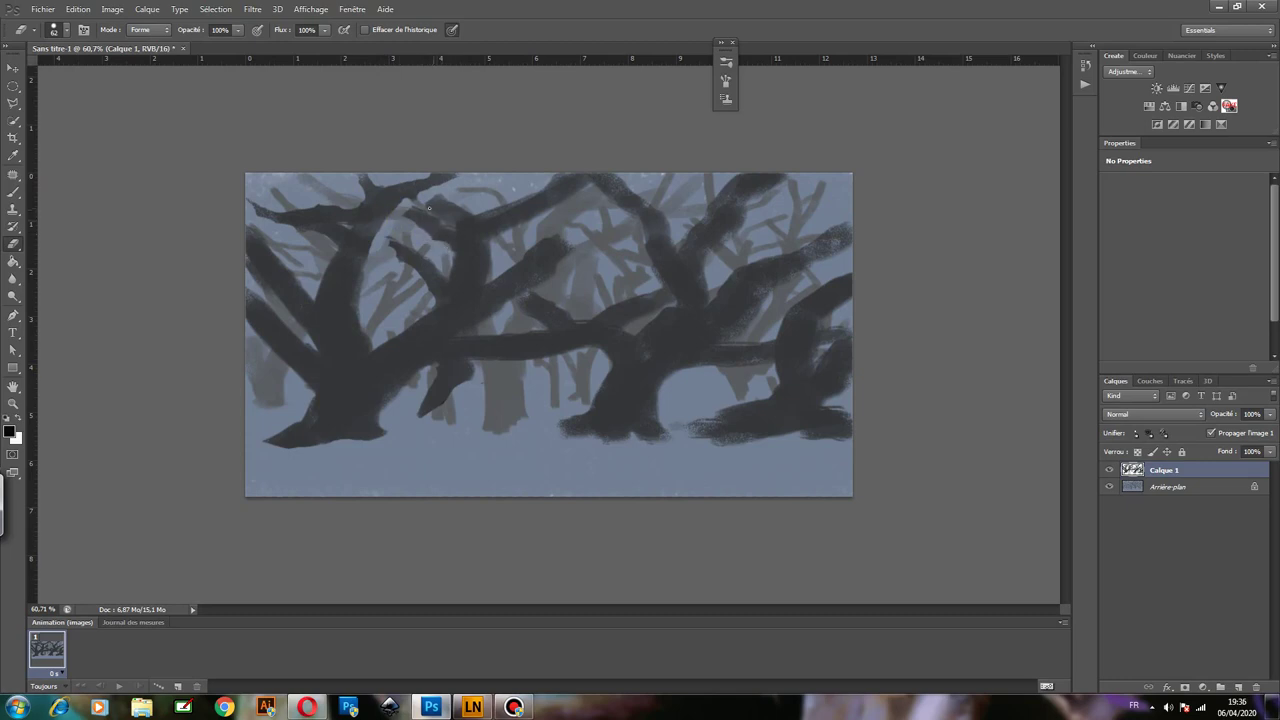
pyautogui.moveTo(429, 208); pyautogui.dragTo(452, 216)
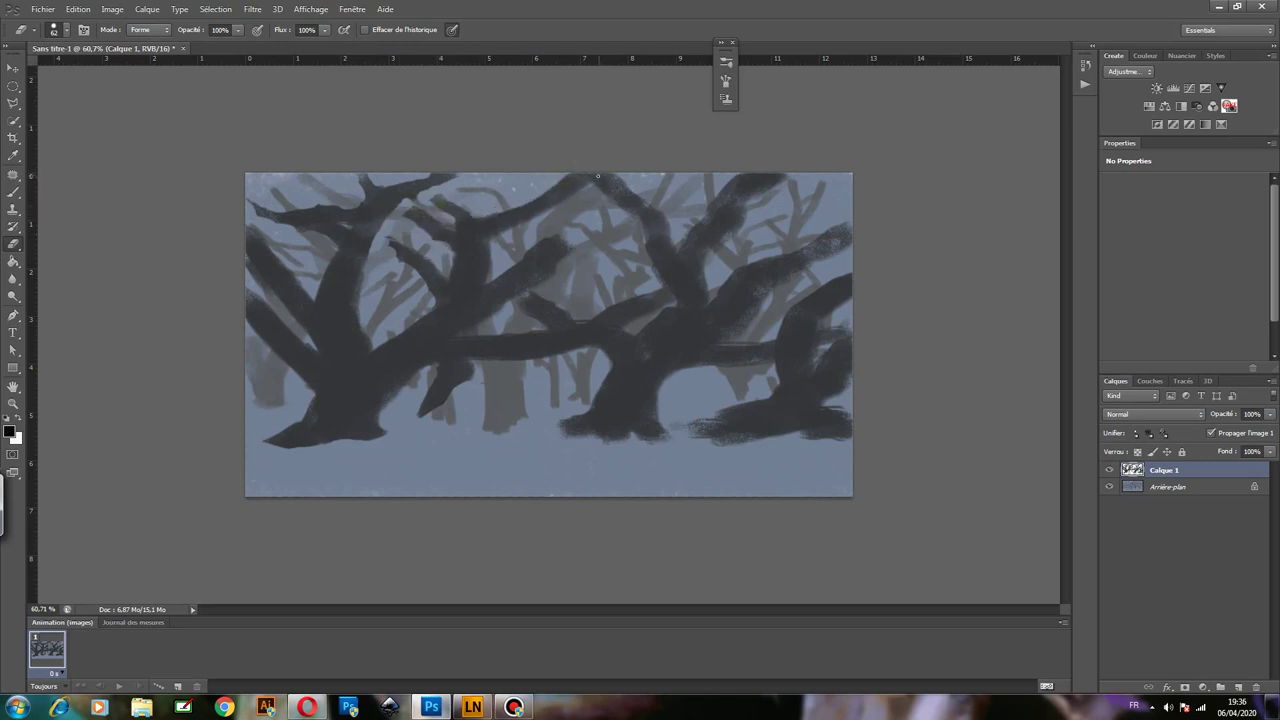
pyautogui.click(601, 173)
# Erase small spots on the middle branch and thin the right tree's branches and edge.
pyautogui.click(511, 310)
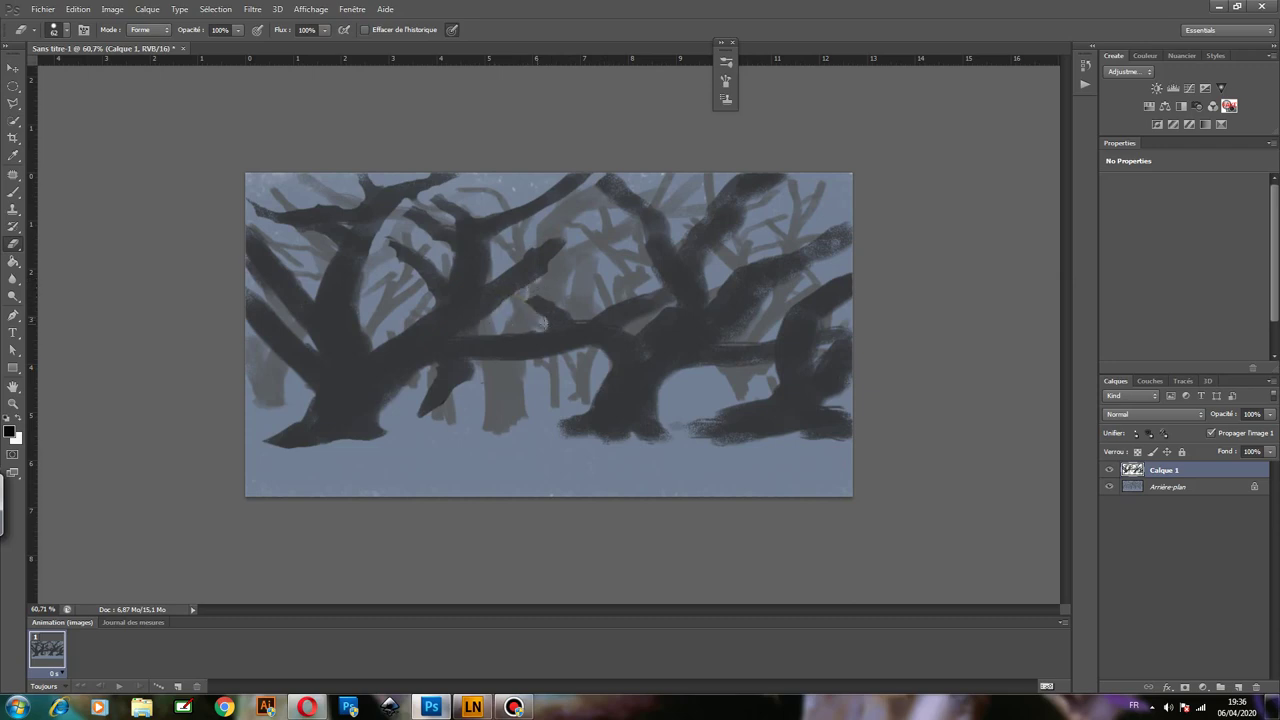
pyautogui.click(543, 294)
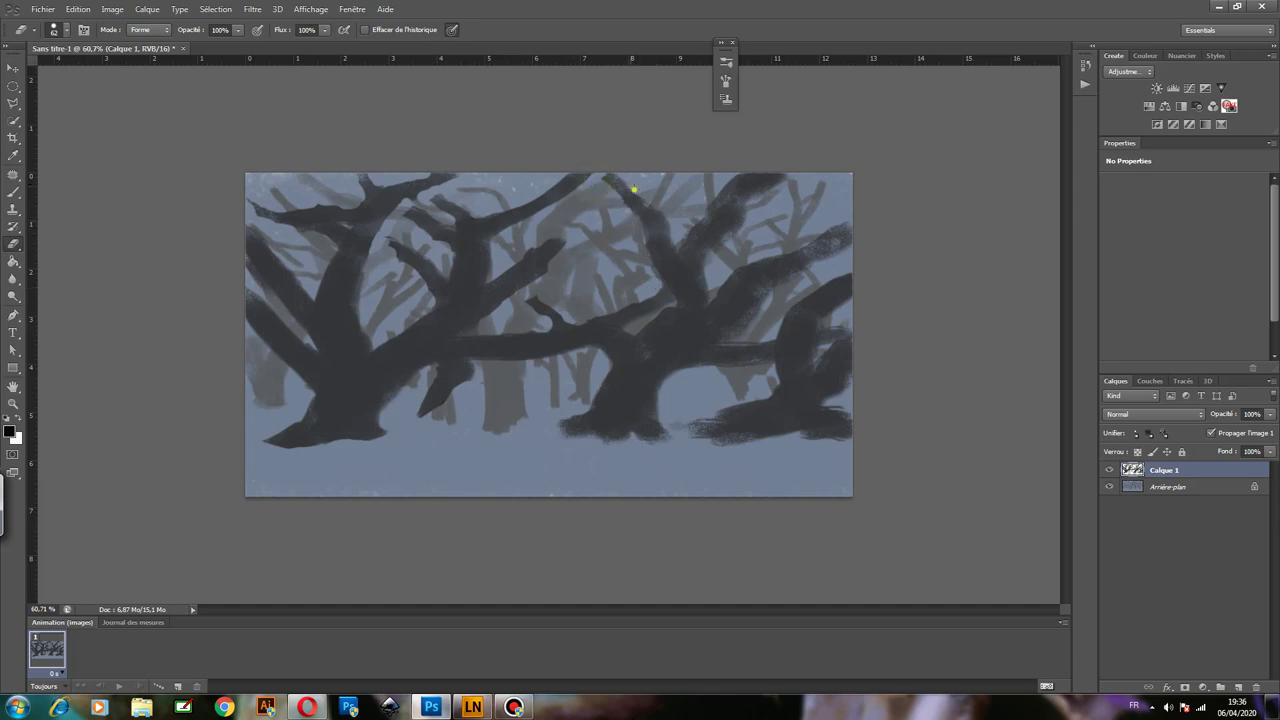
pyautogui.click(672, 244)
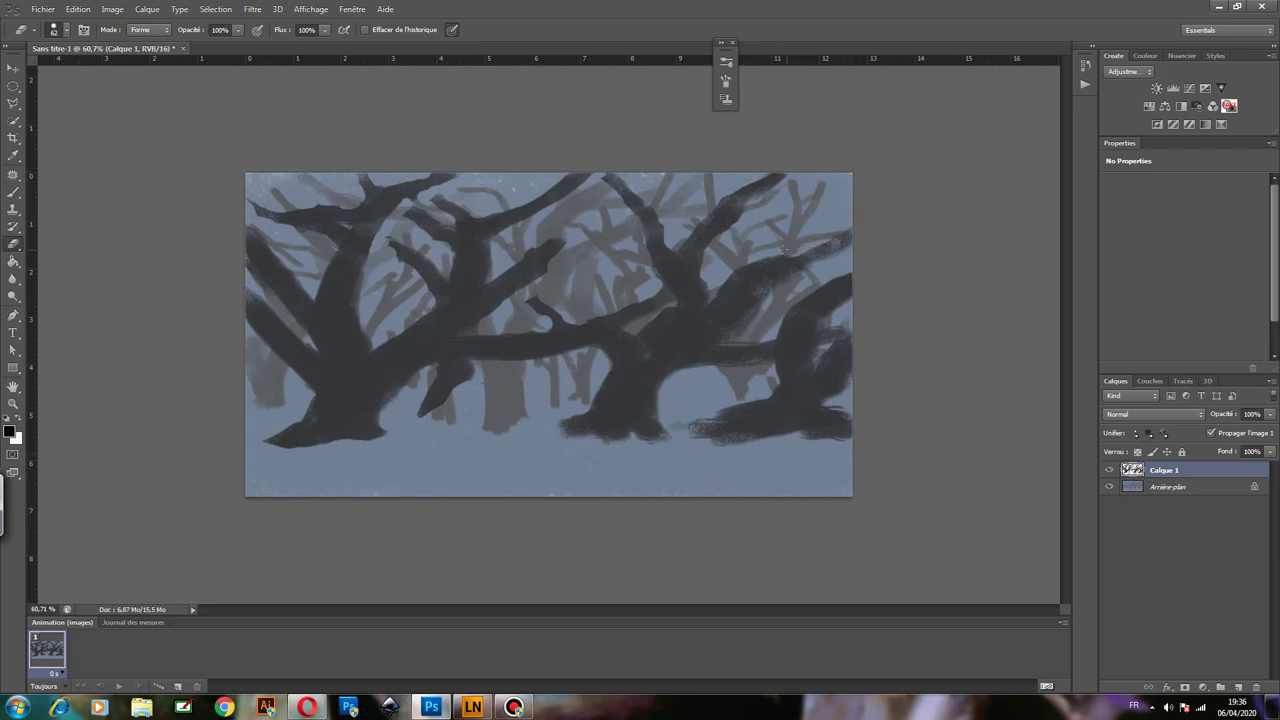
pyautogui.moveTo(849, 247); pyautogui.dragTo(746, 320)
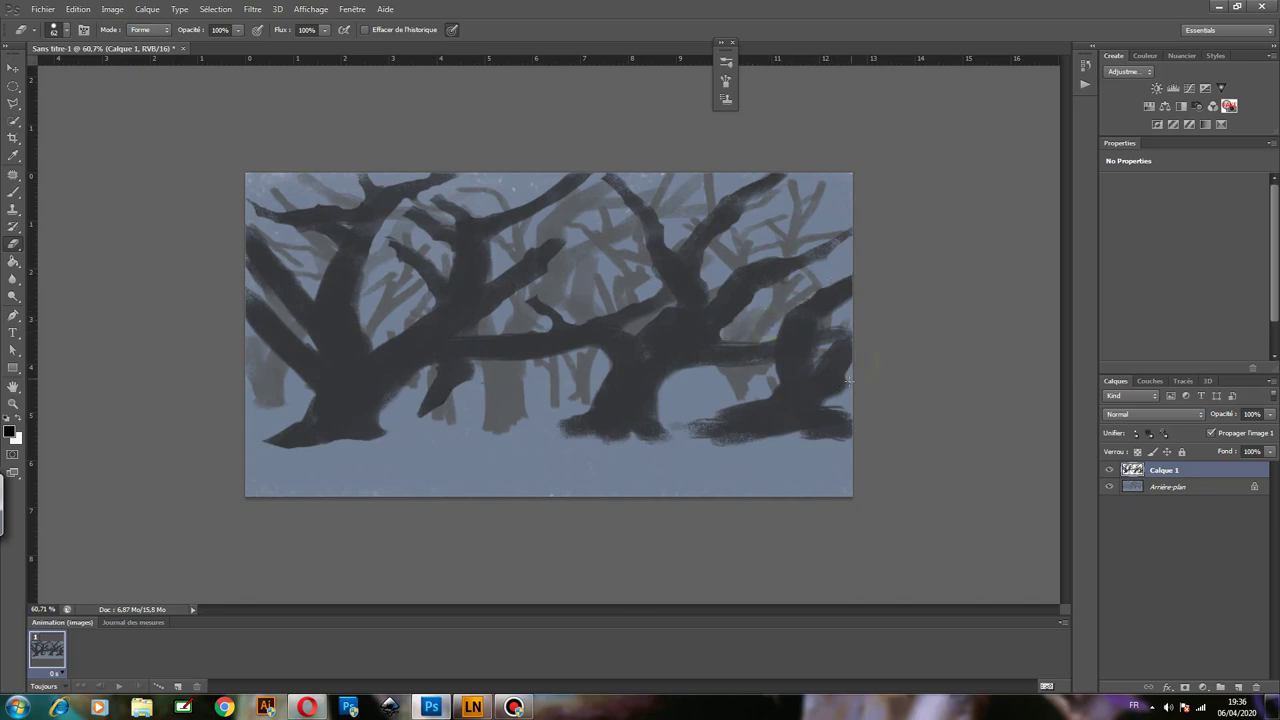
pyautogui.moveTo(840, 402); pyautogui.dragTo(847, 415)
# On a new layer Calque 2, paint a long thick black bar from the lower-left corner.
pyautogui.click(1239, 688)
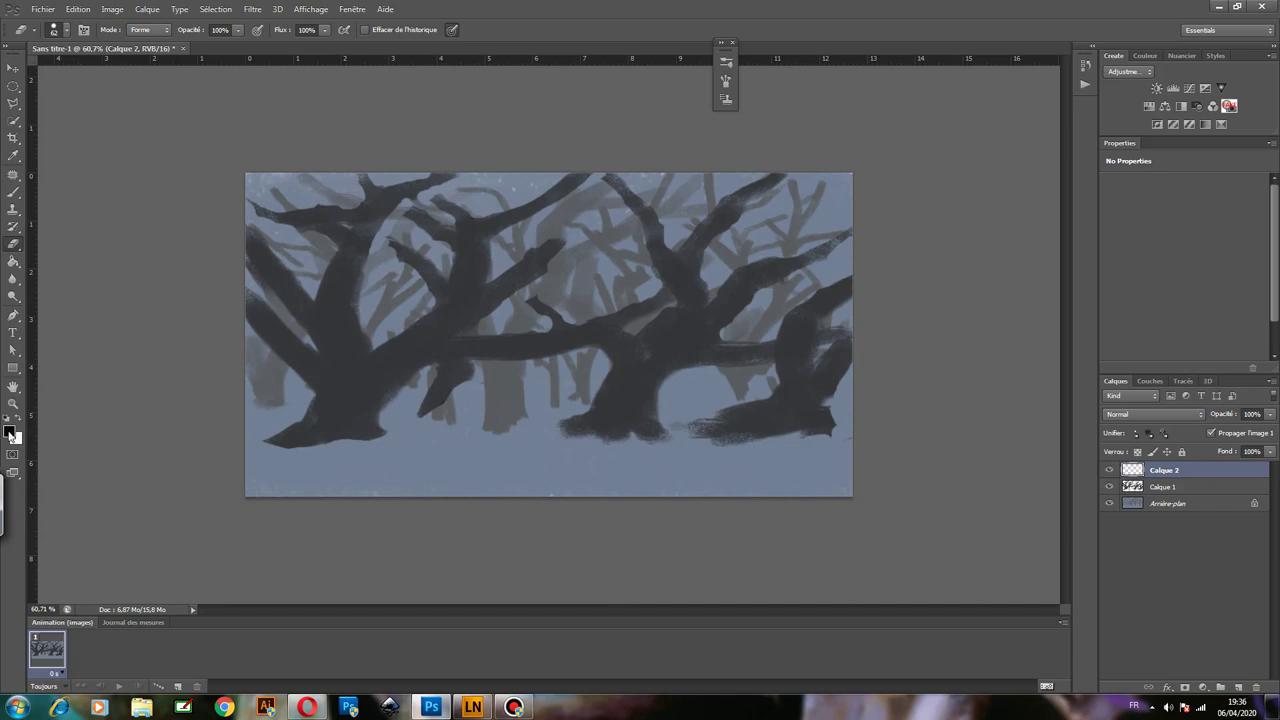
pyautogui.click(13, 191)
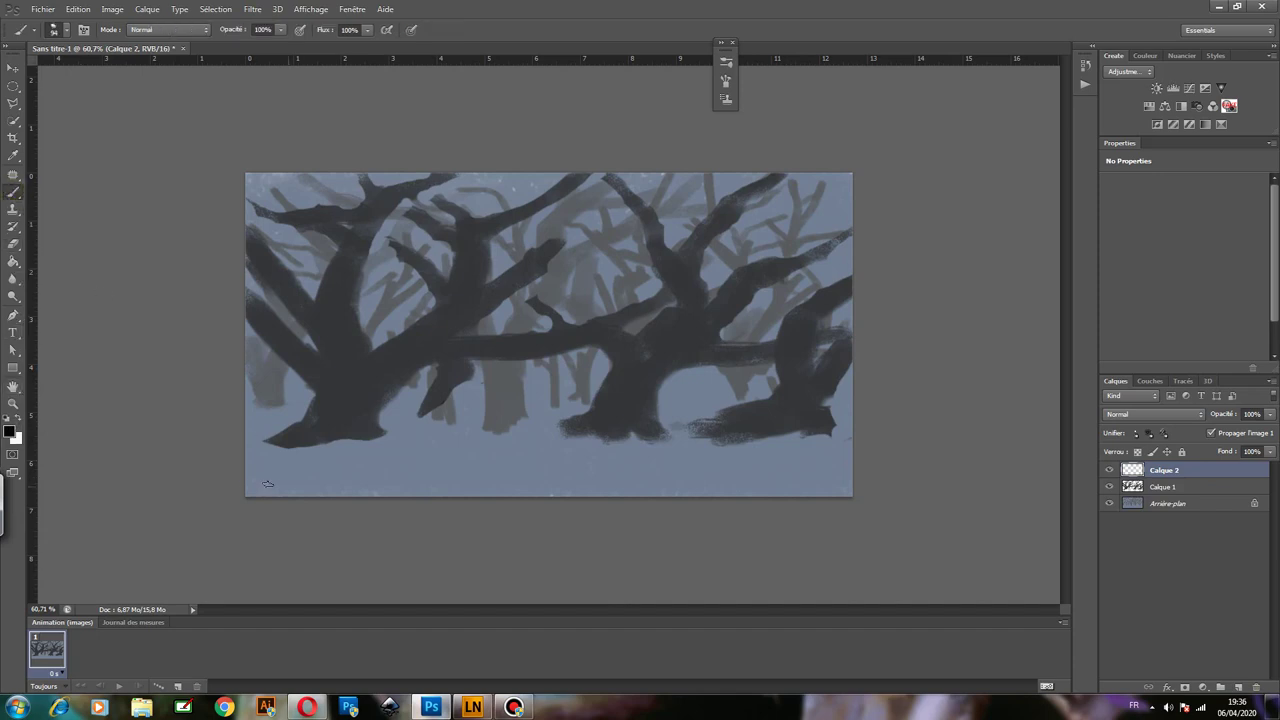
pyautogui.moveTo(247, 485); pyautogui.dragTo(408, 437)
pyautogui.moveTo(276, 458)
pyautogui.mouseDown()
pyautogui.moveTo(428, 440)
pyautogui.moveTo(428, 425)
pyautogui.moveTo(470, 410)
pyautogui.moveTo(535, 418)
pyautogui.mouseUp()
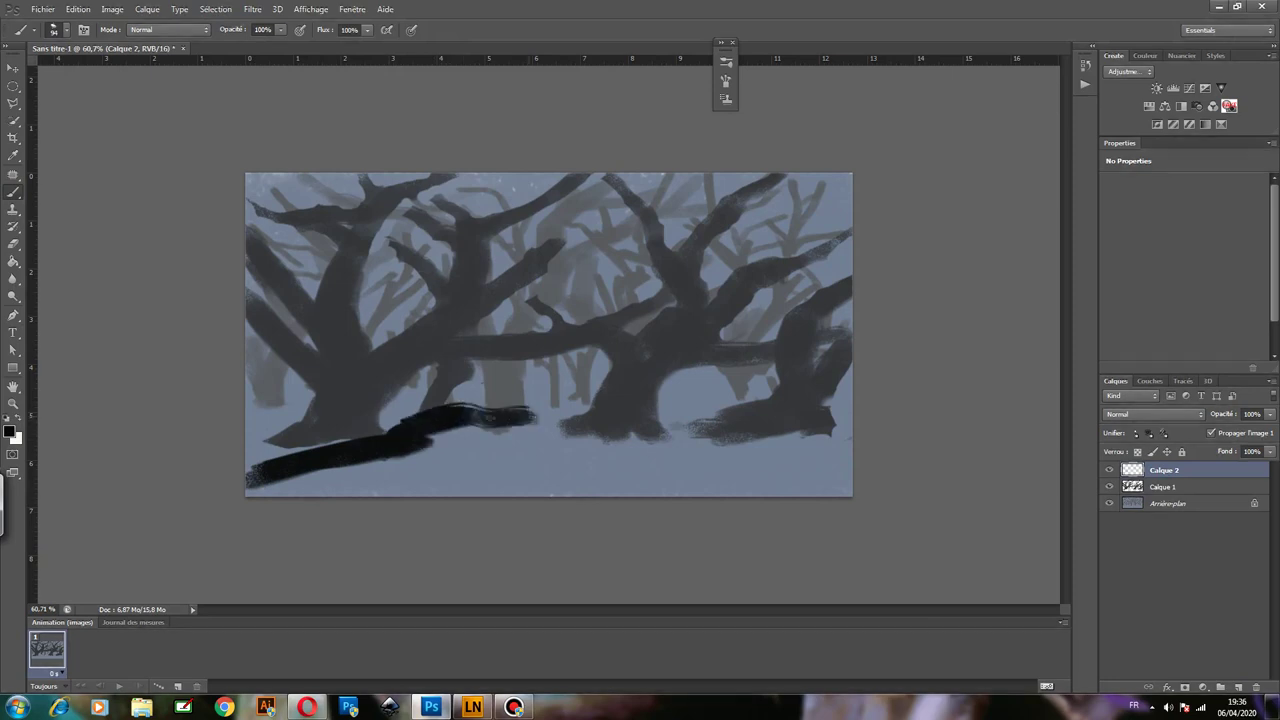
pyautogui.moveTo(450, 420)
pyautogui.mouseDown()
pyautogui.moveTo(498, 400)
pyautogui.moveTo(440, 390)
pyautogui.moveTo(372, 432)
pyautogui.mouseUp()
# Build the black bar into a massive trunk with branches, then glance at the reference.
pyautogui.moveTo(420, 395)
pyautogui.mouseDown()
pyautogui.moveTo(520, 403)
pyautogui.moveTo(477, 387)
pyautogui.moveTo(562, 368)
pyautogui.moveTo(394, 468)
pyautogui.moveTo(255, 488)
pyautogui.moveTo(250, 478)
pyautogui.moveTo(352, 480)
pyautogui.moveTo(510, 440)
pyautogui.moveTo(425, 472)
pyautogui.moveTo(562, 438)
pyautogui.mouseUp()
pyautogui.moveTo(490, 456); pyautogui.dragTo(570, 420)
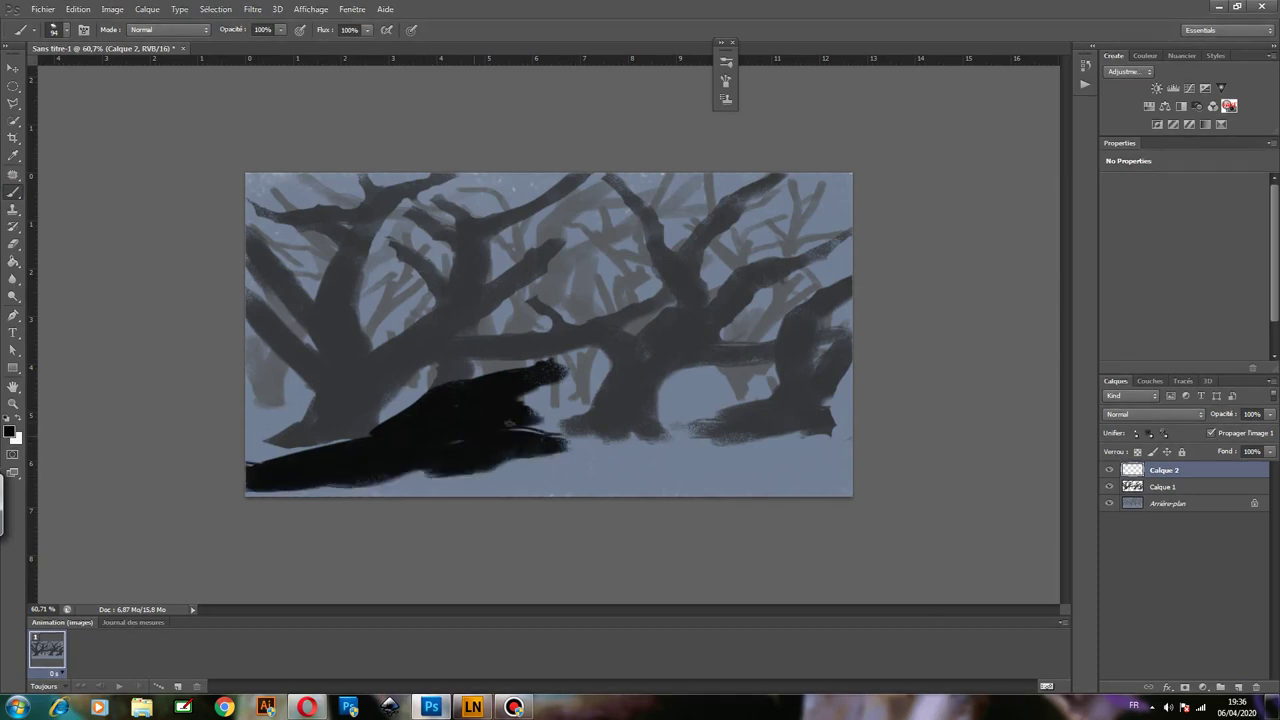
pyautogui.moveTo(460, 440); pyautogui.dragTo(546, 428)
pyautogui.moveTo(801, 432)
pyautogui.mouseDown()
pyautogui.moveTo(850, 380)
pyautogui.moveTo(736, 450)
pyautogui.moveTo(850, 428)
pyautogui.moveTo(772, 482)
pyautogui.moveTo(714, 486)
pyautogui.moveTo(805, 450)
pyautogui.moveTo(675, 473)
pyautogui.moveTo(740, 462)
pyautogui.moveTo(845, 415)
pyautogui.moveTo(845, 345)
pyautogui.moveTo(825, 385)
pyautogui.mouseUp()
pyautogui.moveTo(563, 382)
pyautogui.mouseDown()
pyautogui.moveTo(612, 358)
pyautogui.moveTo(540, 350)
pyautogui.moveTo(550, 335)
pyautogui.moveTo(505, 372)
pyautogui.mouseUp()
pyautogui.moveTo(476, 322)
pyautogui.mouseDown()
pyautogui.moveTo(410, 284)
pyautogui.moveTo(555, 332)
pyautogui.moveTo(460, 378)
pyautogui.moveTo(567, 344)
pyautogui.moveTo(848, 188)
pyautogui.moveTo(778, 232)
pyautogui.moveTo(596, 301)
pyautogui.moveTo(614, 289)
pyautogui.moveTo(590, 355)
pyautogui.moveTo(740, 295)
pyautogui.mouseUp()
pyautogui.moveTo(594, 380)
pyautogui.mouseDown()
pyautogui.moveTo(542, 388)
pyautogui.moveTo(543, 343)
pyautogui.moveTo(510, 315)
pyautogui.moveTo(318, 288)
pyautogui.moveTo(272, 275)
pyautogui.moveTo(252, 252)
pyautogui.moveTo(350, 288)
pyautogui.moveTo(505, 300)
pyautogui.moveTo(446, 287)
pyautogui.moveTo(560, 327)
pyautogui.moveTo(520, 354)
pyautogui.moveTo(580, 371)
pyautogui.moveTo(560, 377)
pyautogui.moveTo(528, 432)
pyautogui.moveTo(560, 455)
pyautogui.moveTo(600, 452)
pyautogui.moveTo(490, 455)
pyautogui.moveTo(584, 458)
pyautogui.moveTo(615, 502)
pyautogui.mouseUp()
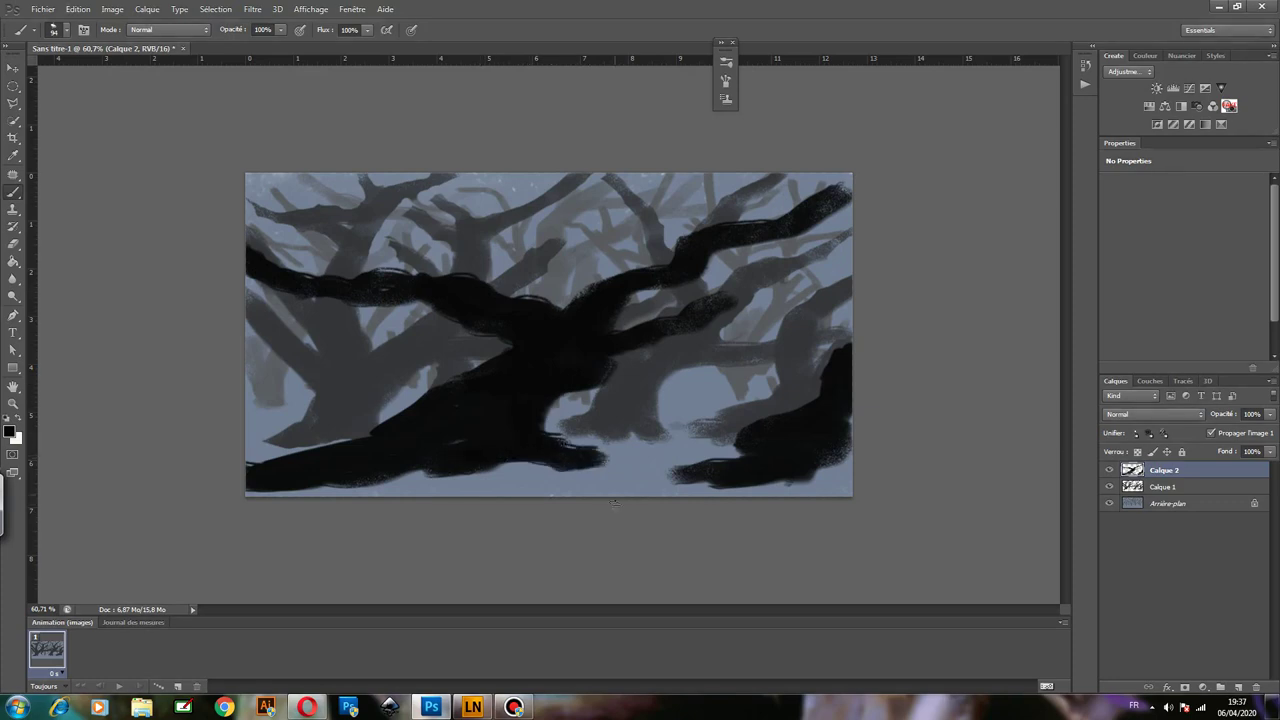
pyautogui.click(432, 708)
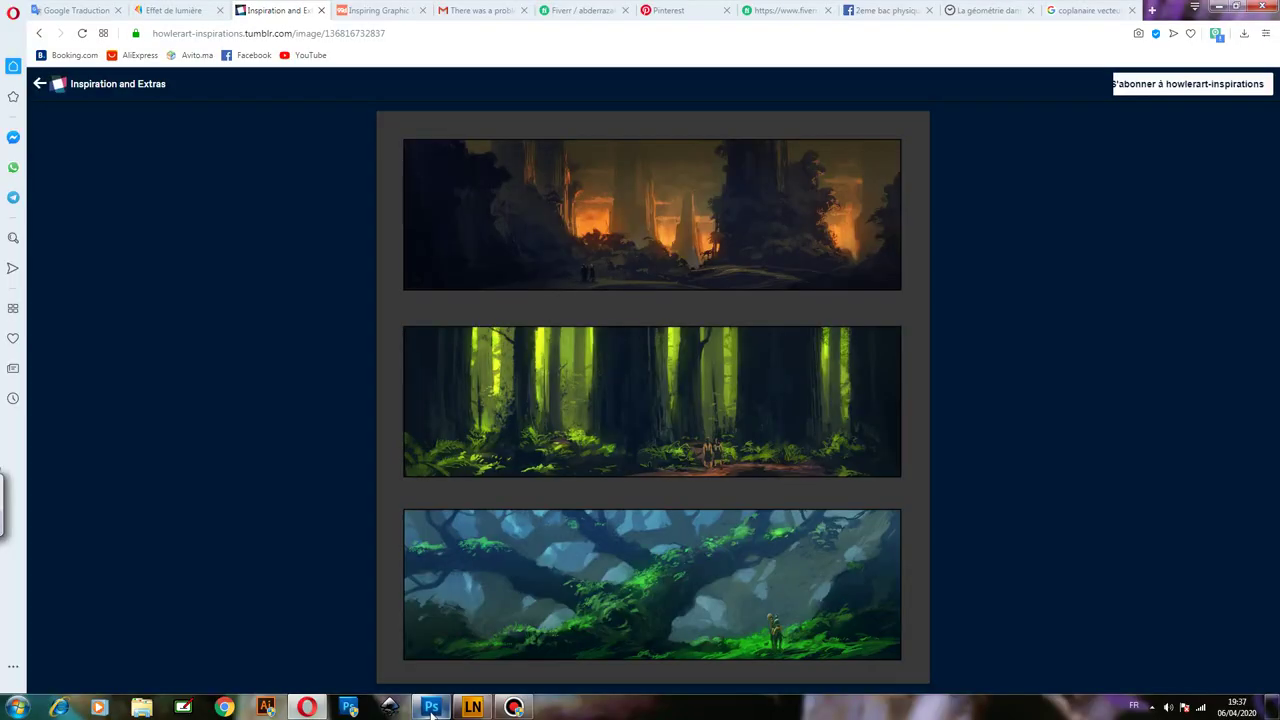
pyautogui.click(432, 708)
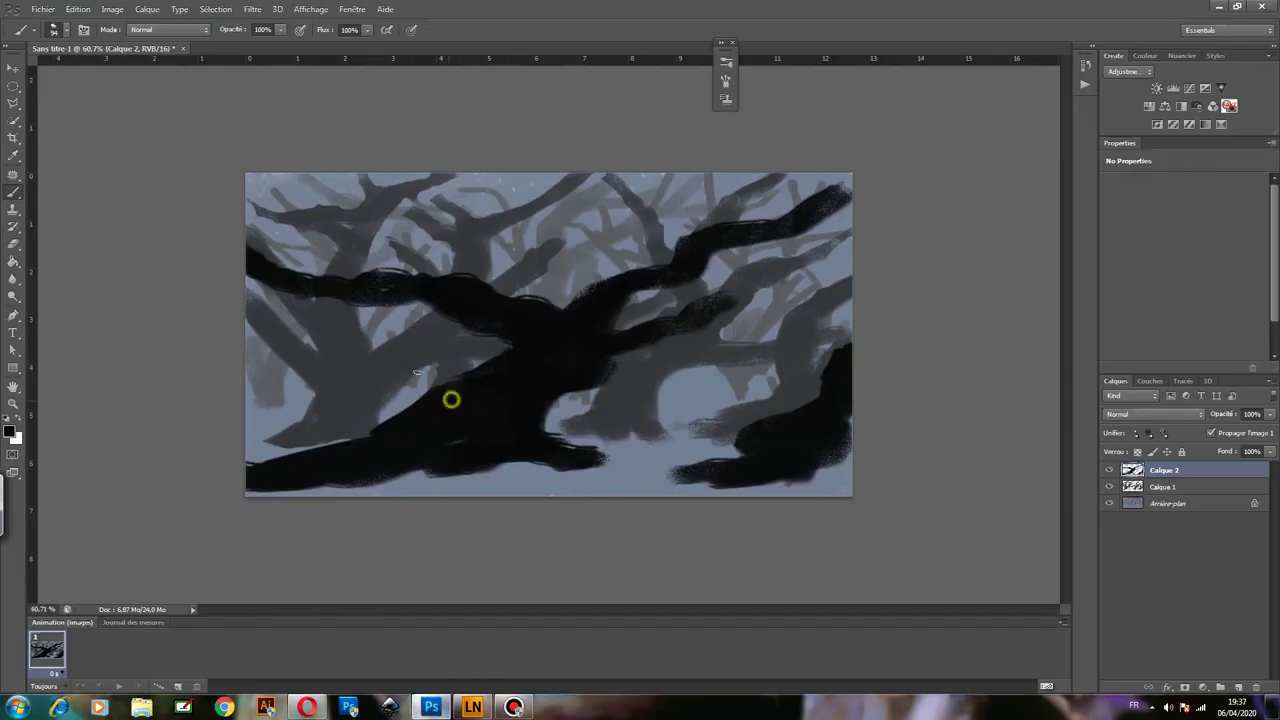
# Paint thick black branches out to the left edge and along the upper left, checking the reference.
pyautogui.moveTo(451, 399); pyautogui.dragTo(252, 338)
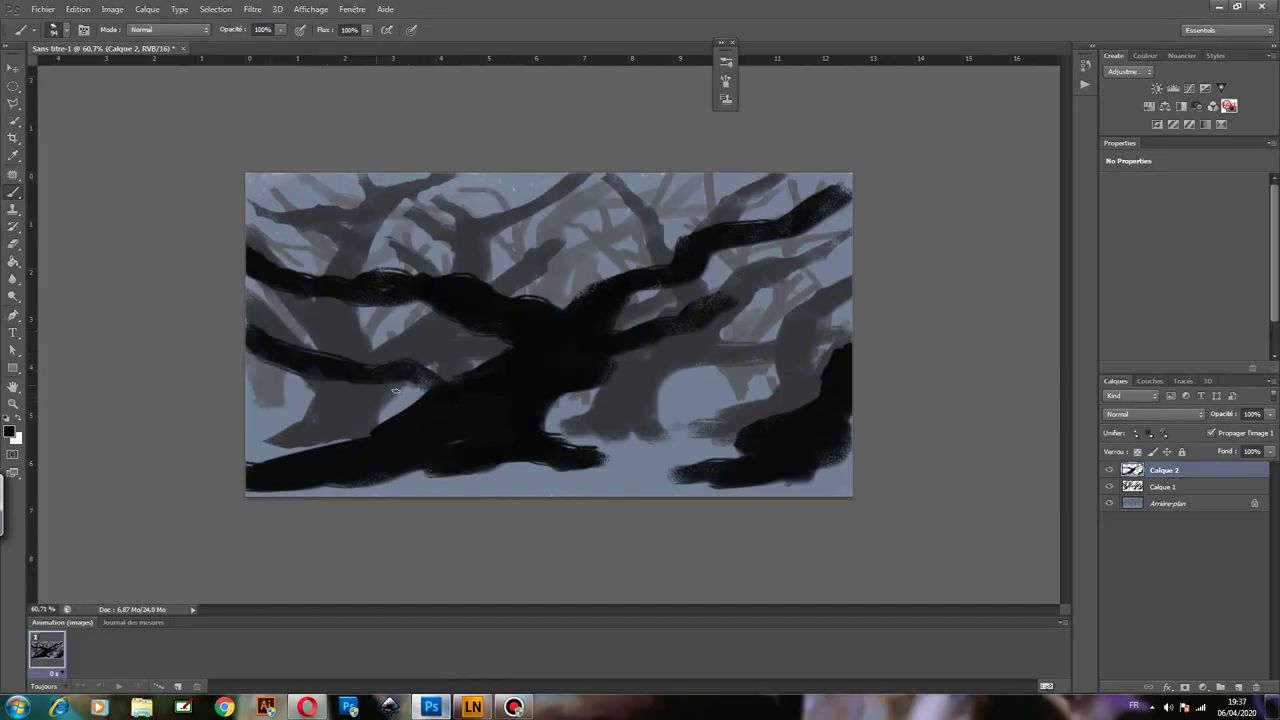
pyautogui.moveTo(395, 391)
pyautogui.mouseDown()
pyautogui.moveTo(465, 386)
pyautogui.moveTo(400, 369)
pyautogui.moveTo(462, 374)
pyautogui.moveTo(263, 338)
pyautogui.mouseUp()
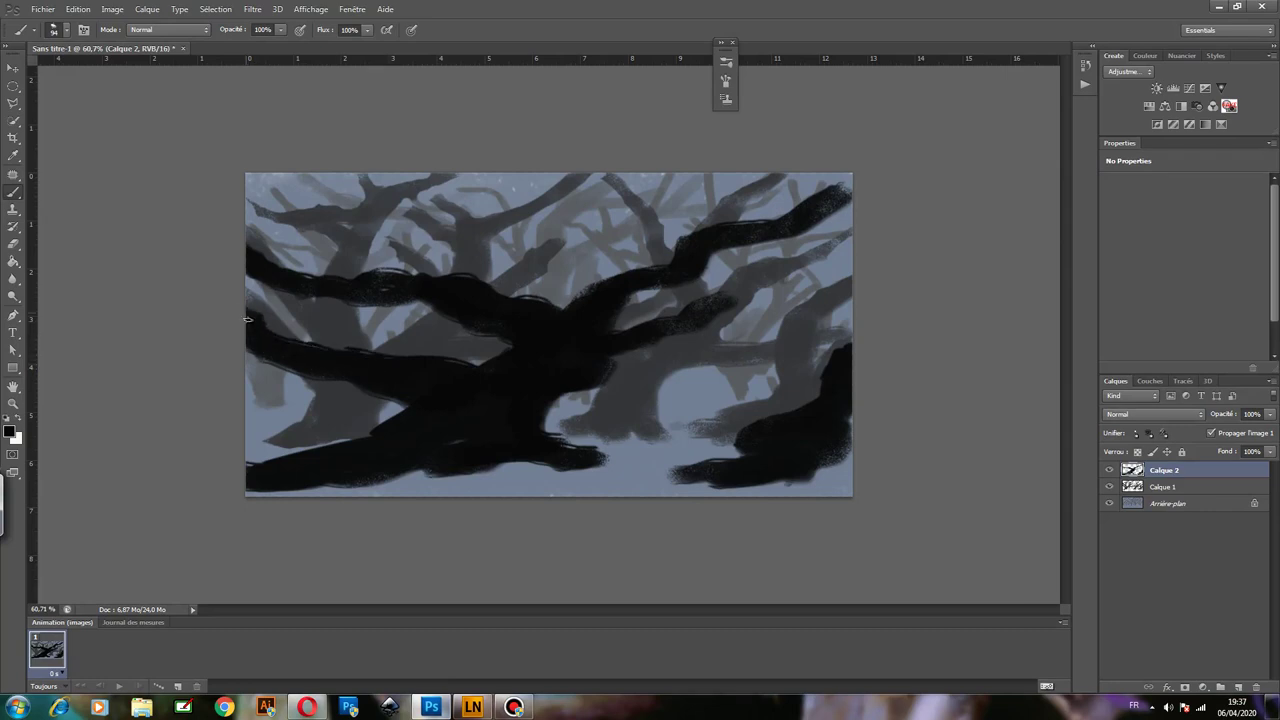
pyautogui.moveTo(240, 290); pyautogui.dragTo(255, 341)
pyautogui.moveTo(257, 257)
pyautogui.mouseDown()
pyautogui.moveTo(256, 222)
pyautogui.moveTo(297, 175)
pyautogui.moveTo(262, 215)
pyautogui.moveTo(258, 250)
pyautogui.moveTo(480, 292)
pyautogui.mouseUp()
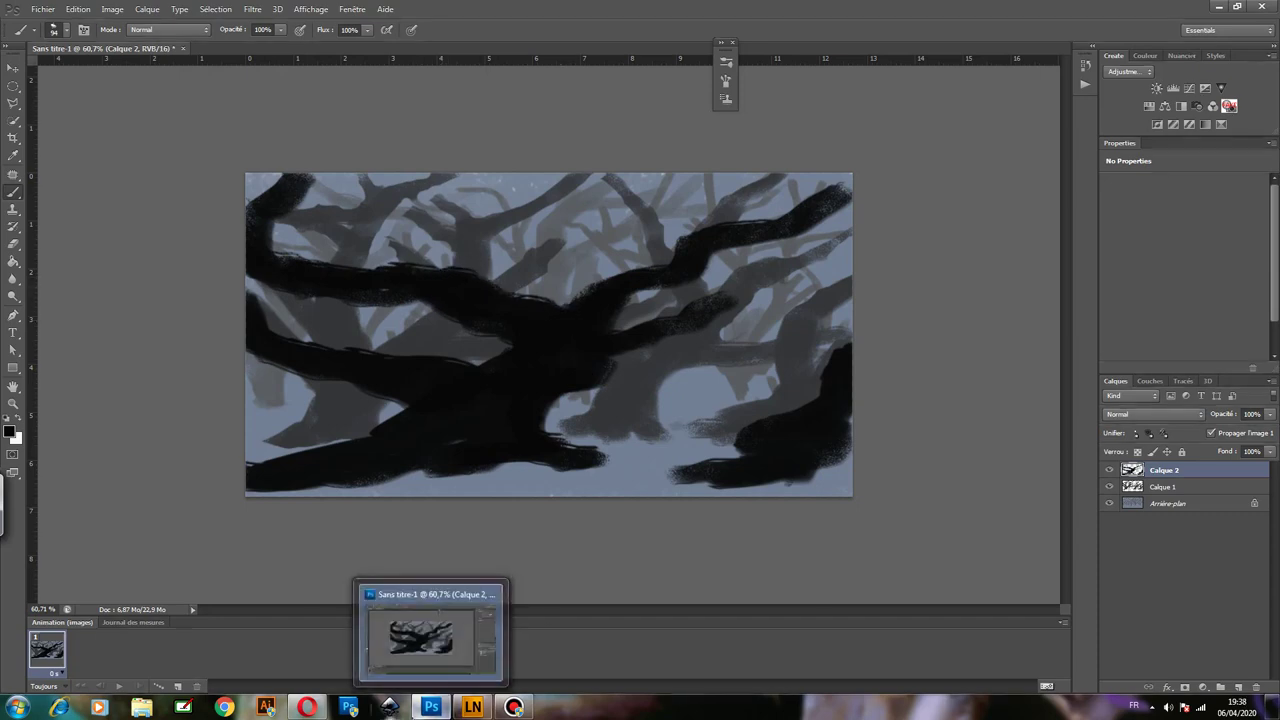
pyautogui.click(431, 707)
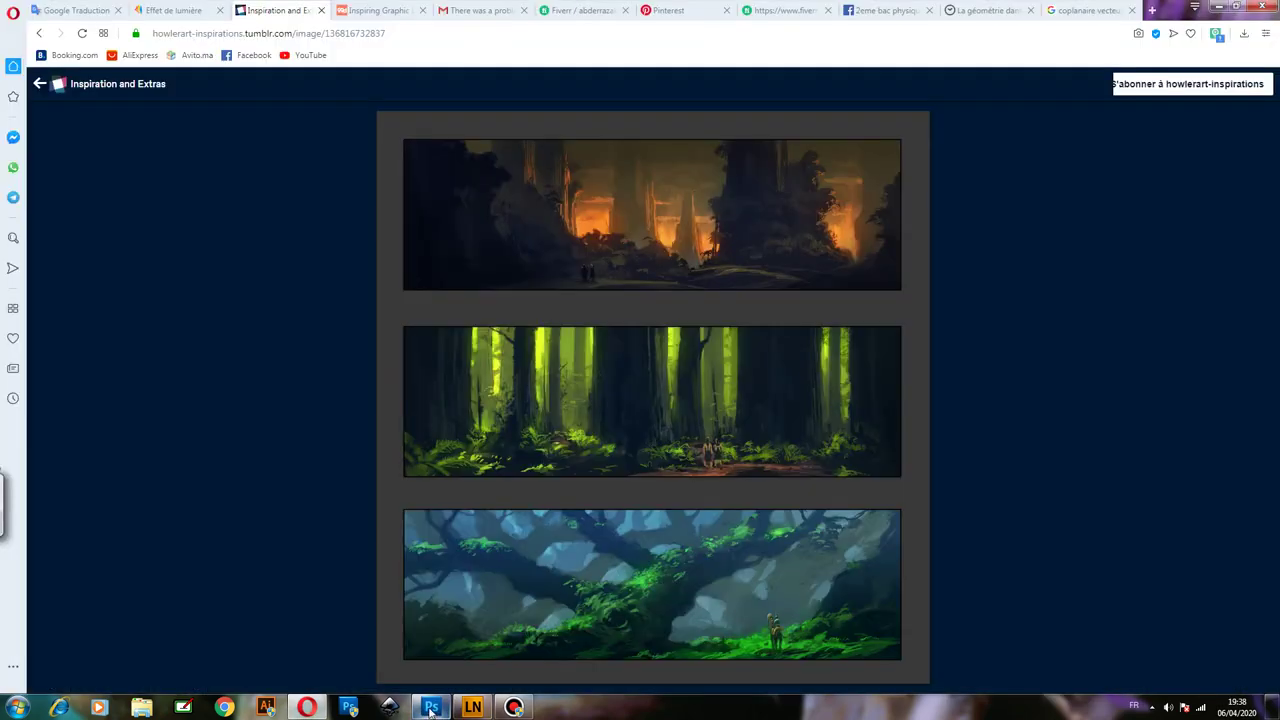
pyautogui.click(431, 707)
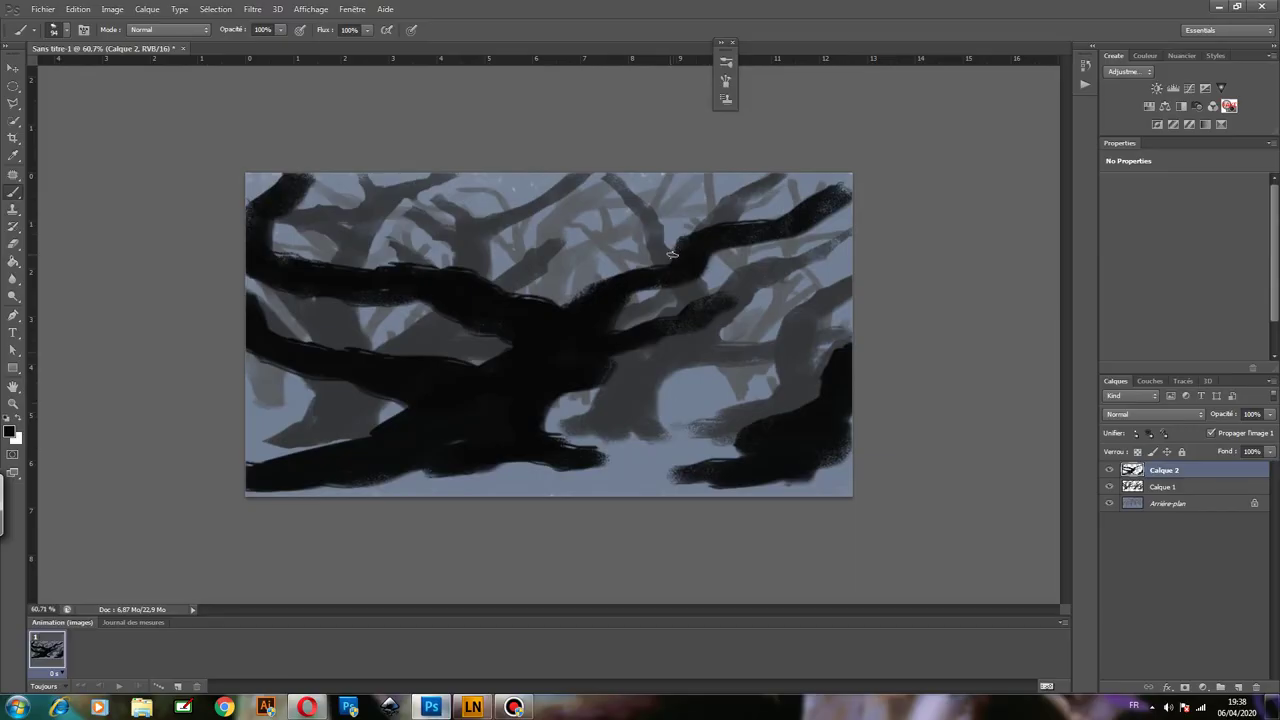
# Paint a black branch up to the top-right and a short stroke at the lower right.
pyautogui.moveTo(672, 255)
pyautogui.mouseDown()
pyautogui.moveTo(575, 308)
pyautogui.moveTo(706, 300)
pyautogui.moveTo(850, 240)
pyautogui.mouseUp()
pyautogui.moveTo(826, 415)
pyautogui.mouseDown()
pyautogui.moveTo(800, 322)
pyautogui.moveTo(820, 284)
pyautogui.moveTo(796, 330)
pyautogui.moveTo(805, 405)
pyautogui.moveTo(784, 360)
pyautogui.moveTo(742, 344)
pyautogui.moveTo(786, 362)
pyautogui.moveTo(809, 412)
pyautogui.mouseUp()
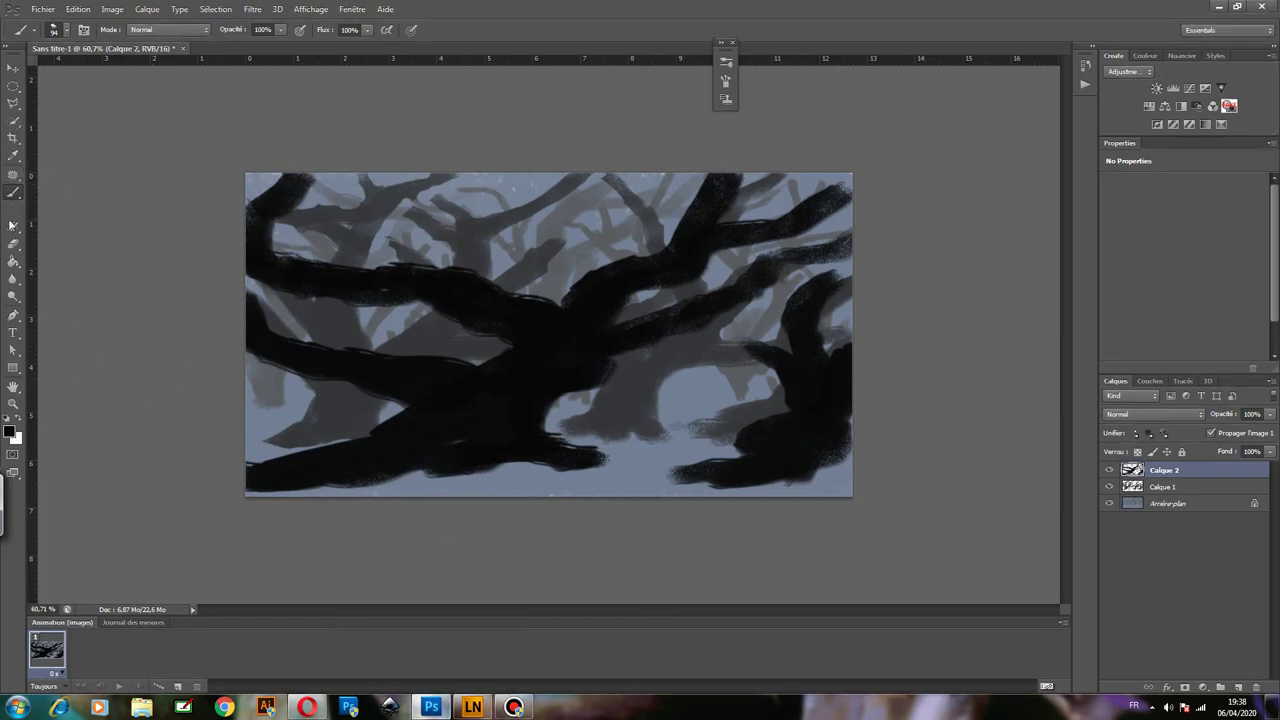
# Shrink the brush to 32 px and add thin dark twigs on the upper-left branches.
pyautogui.click(54, 30)
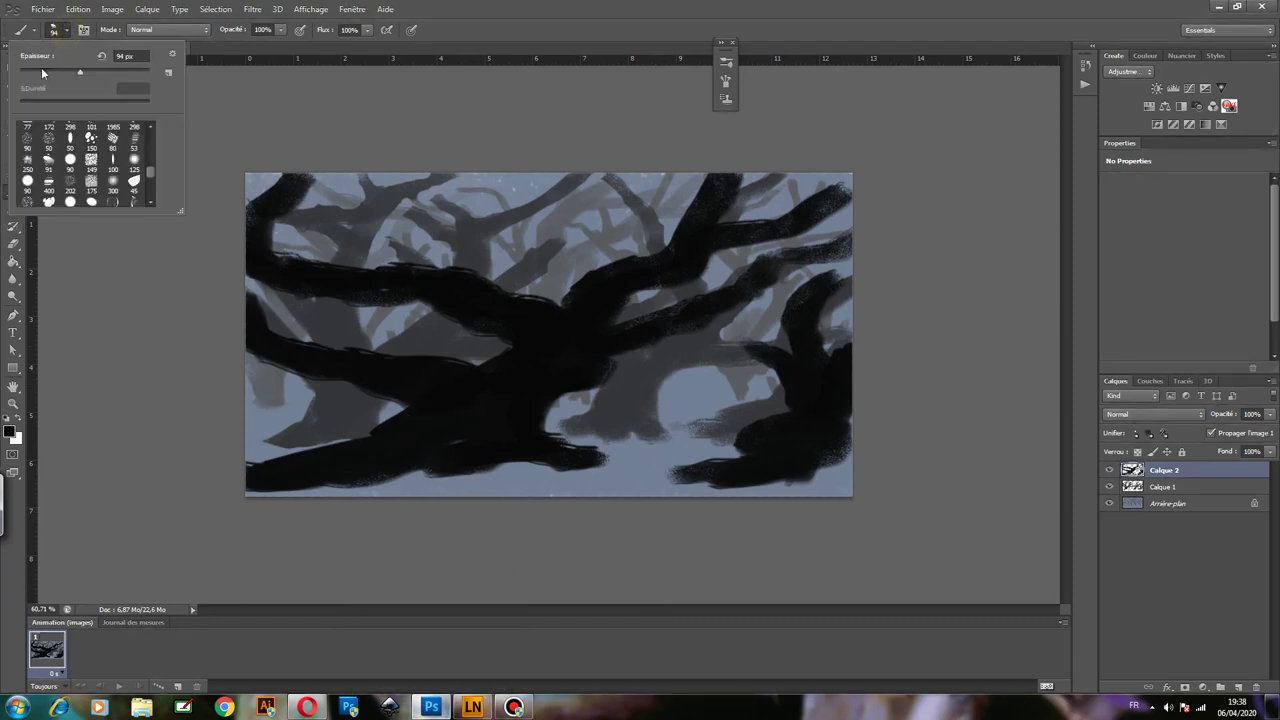
pyautogui.moveTo(48, 72); pyautogui.dragTo(40, 72)
pyautogui.moveTo(324, 186)
pyautogui.mouseDown()
pyautogui.moveTo(300, 200)
pyautogui.moveTo(320, 190)
pyautogui.mouseUp()
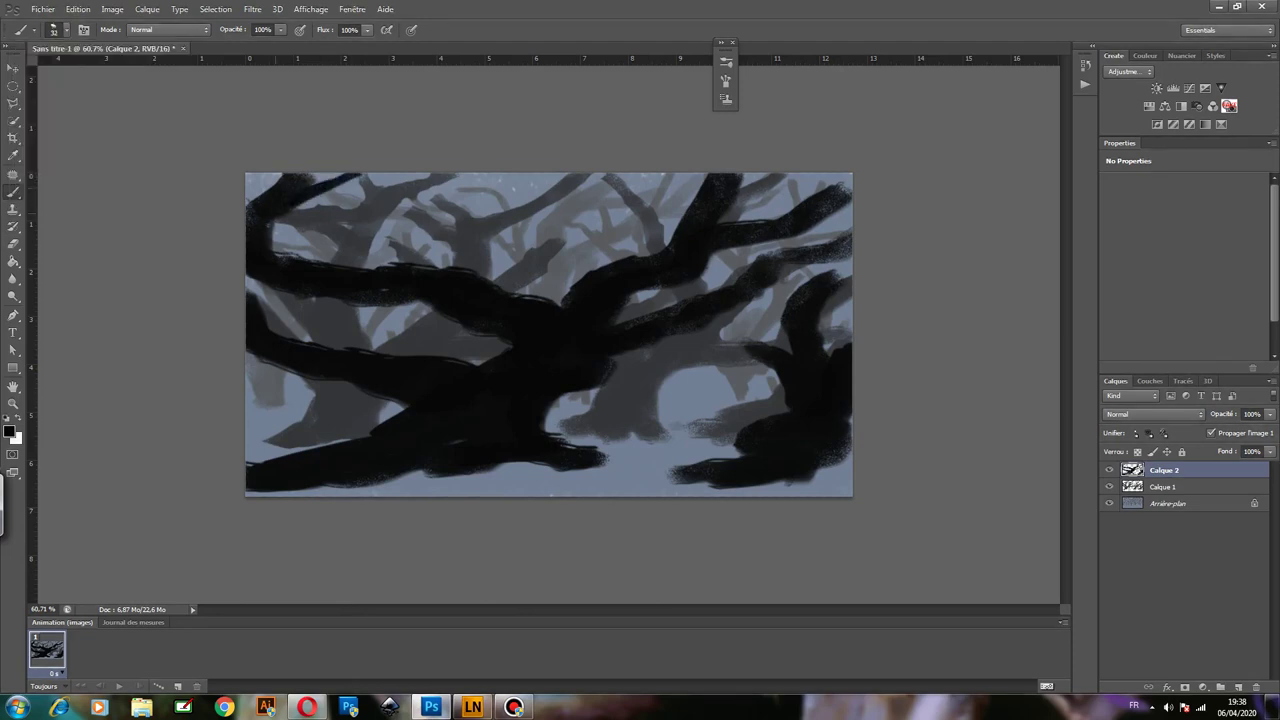
pyautogui.moveTo(280, 256); pyautogui.dragTo(312, 234)
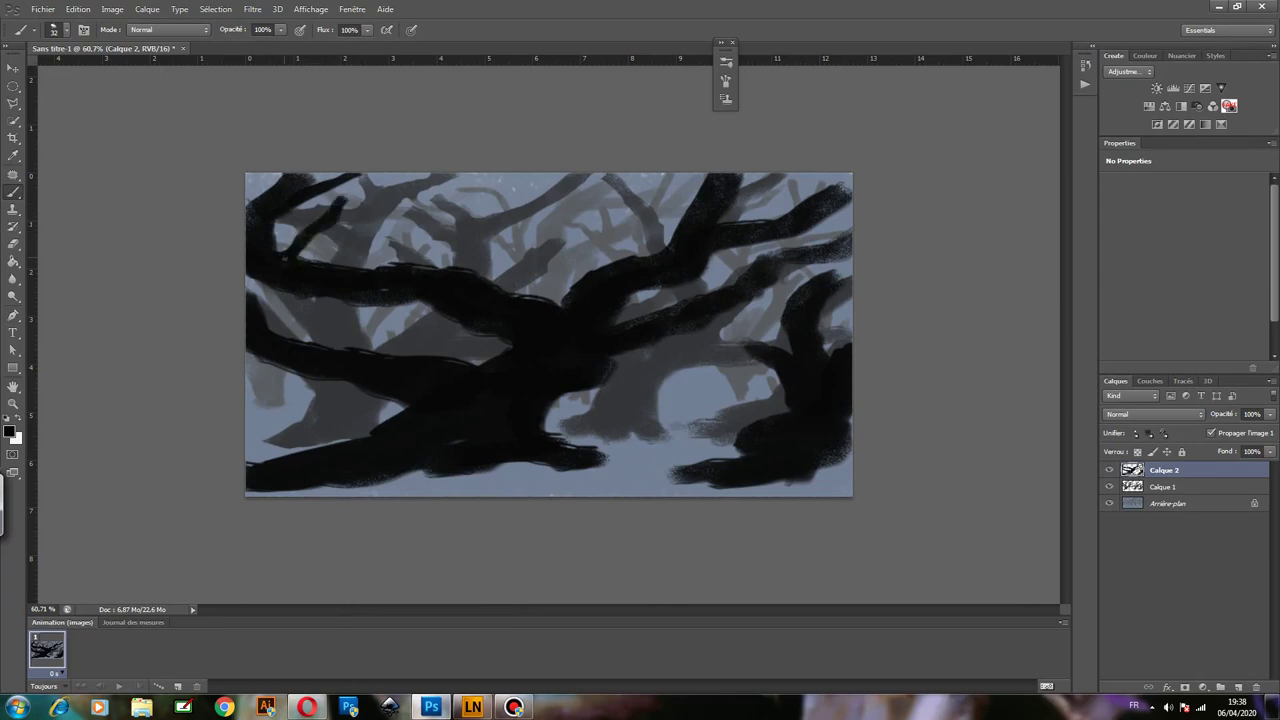
pyautogui.moveTo(350, 240); pyautogui.dragTo(338, 268)
pyautogui.moveTo(398, 258); pyautogui.dragTo(366, 180)
pyautogui.moveTo(388, 228); pyautogui.dragTo(418, 264)
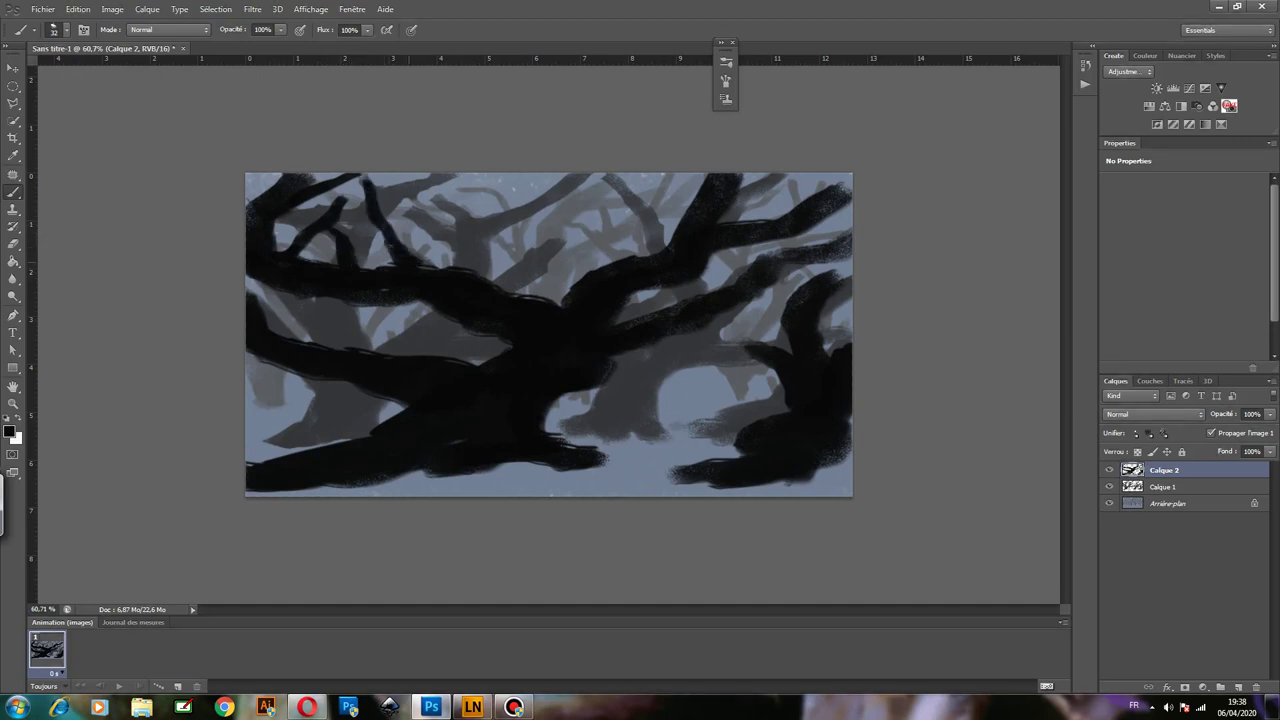
# Extend the left branch upward, cover its light streak, and add thin branches near the centre.
pyautogui.moveTo(309, 371); pyautogui.dragTo(282, 304)
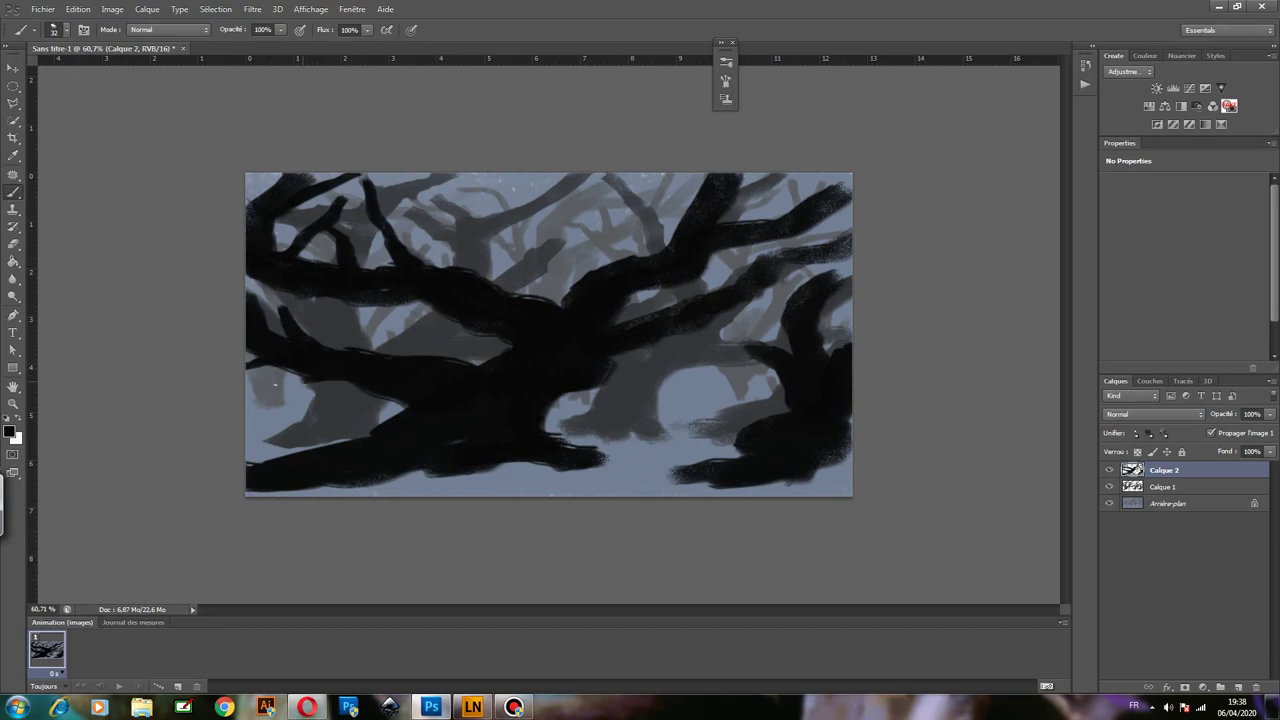
pyautogui.moveTo(270, 380); pyautogui.dragTo(312, 378)
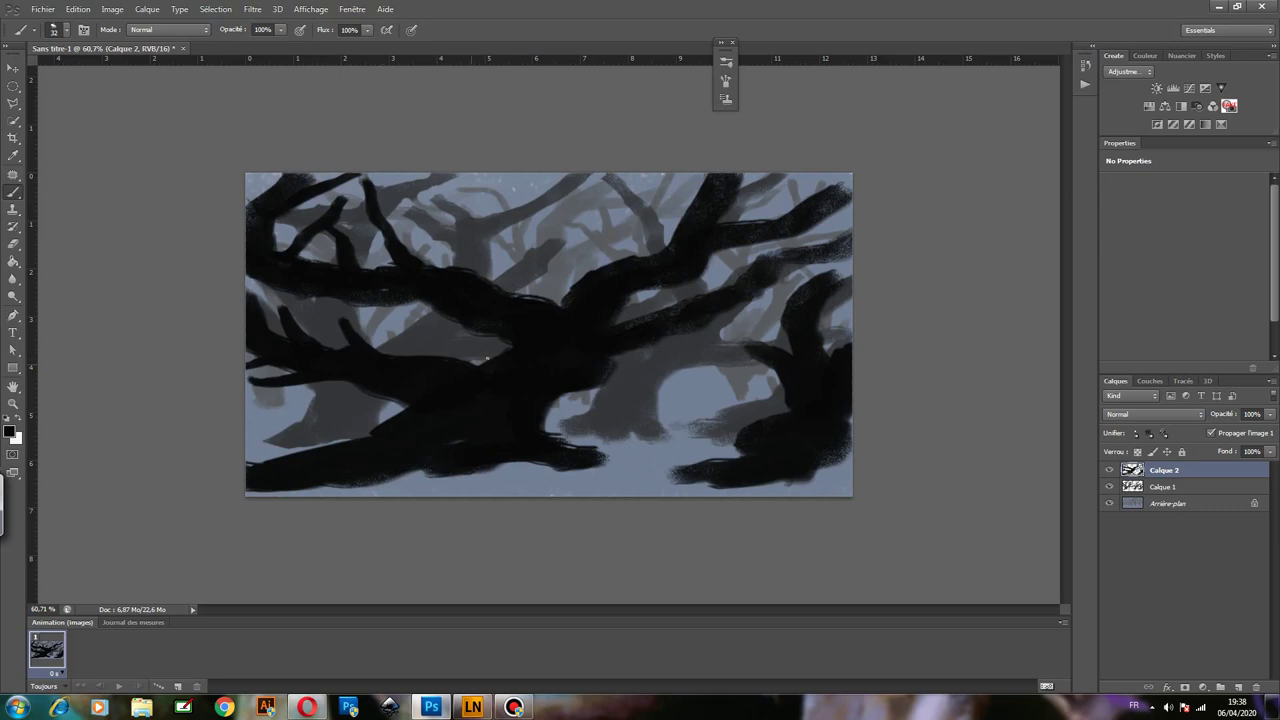
pyautogui.click(520, 334)
pyautogui.moveTo(462, 215)
pyautogui.mouseDown()
pyautogui.moveTo(474, 259)
pyautogui.moveTo(514, 300)
pyautogui.mouseUp()
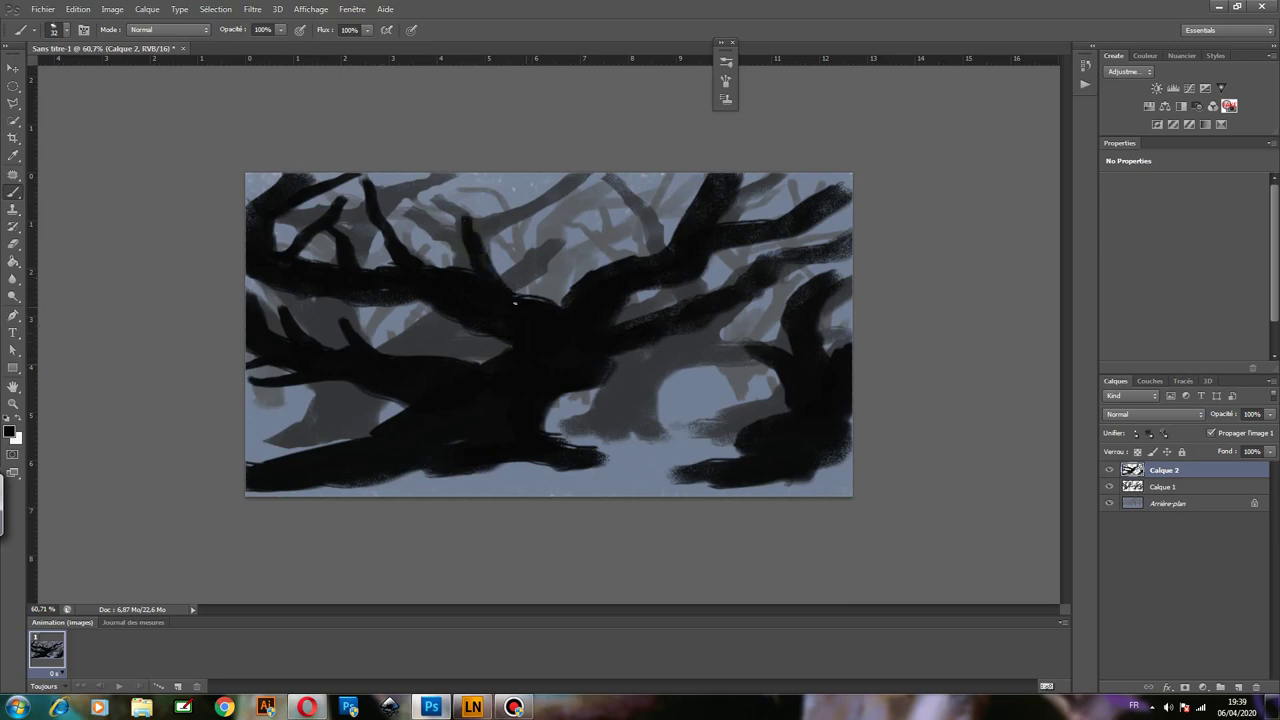
pyautogui.moveTo(473, 234)
pyautogui.mouseDown()
pyautogui.moveTo(566, 174)
pyautogui.moveTo(463, 212)
pyautogui.mouseUp()
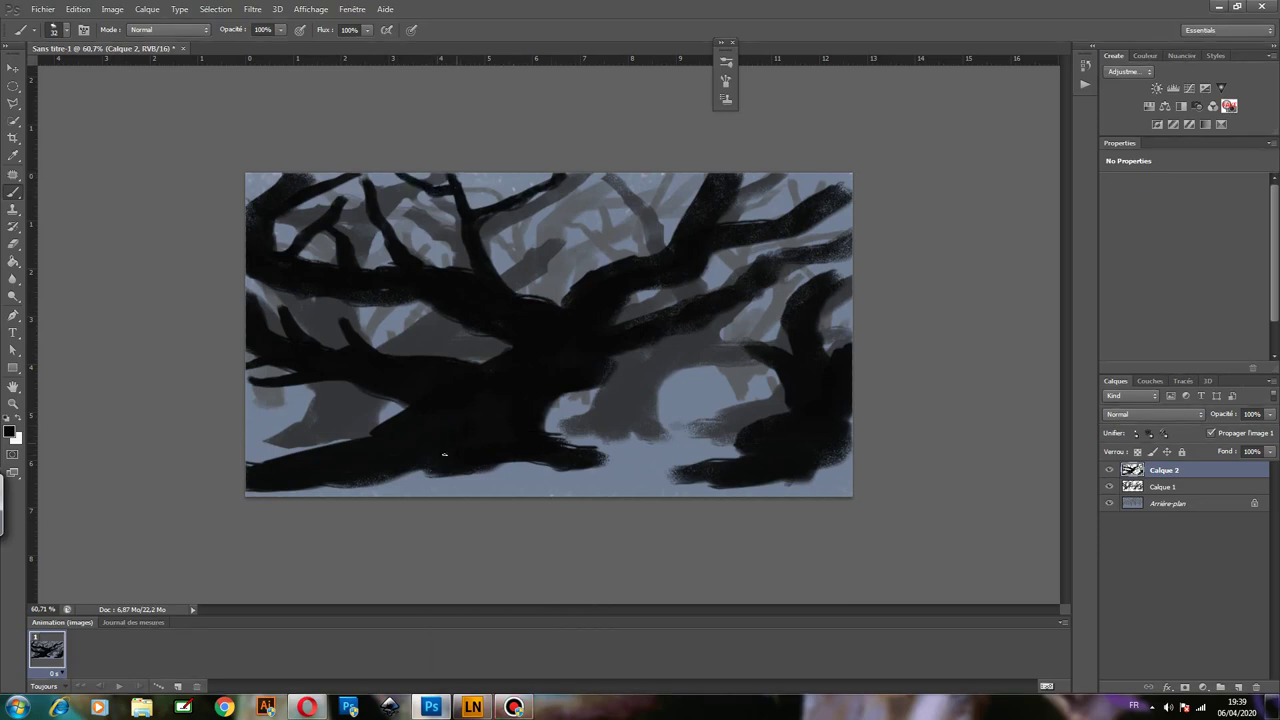
# Darken the whole bottom edge of the canvas into black ground, covering light patches.
pyautogui.moveTo(549, 442); pyautogui.dragTo(610, 460)
pyautogui.moveTo(720, 471); pyautogui.dragTo(668, 476)
pyautogui.moveTo(505, 481)
pyautogui.mouseDown()
pyautogui.moveTo(255, 493)
pyautogui.moveTo(290, 440)
pyautogui.moveTo(360, 438)
pyautogui.moveTo(262, 452)
pyautogui.mouseUp()
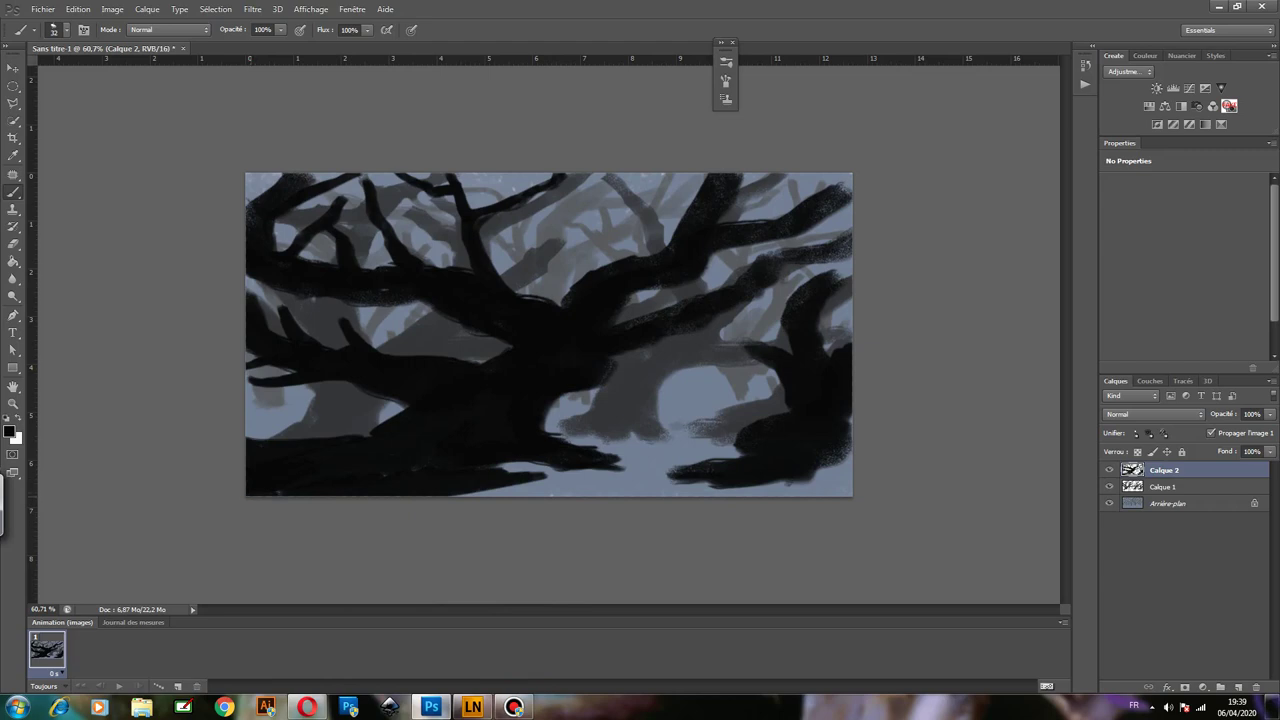
pyautogui.moveTo(604, 483)
pyautogui.mouseDown()
pyautogui.moveTo(480, 468)
pyautogui.moveTo(610, 470)
pyautogui.mouseUp()
pyautogui.moveTo(536, 492)
pyautogui.mouseDown()
pyautogui.moveTo(692, 465)
pyautogui.moveTo(726, 452)
pyautogui.moveTo(714, 436)
pyautogui.mouseUp()
pyautogui.moveTo(634, 440); pyautogui.dragTo(740, 424)
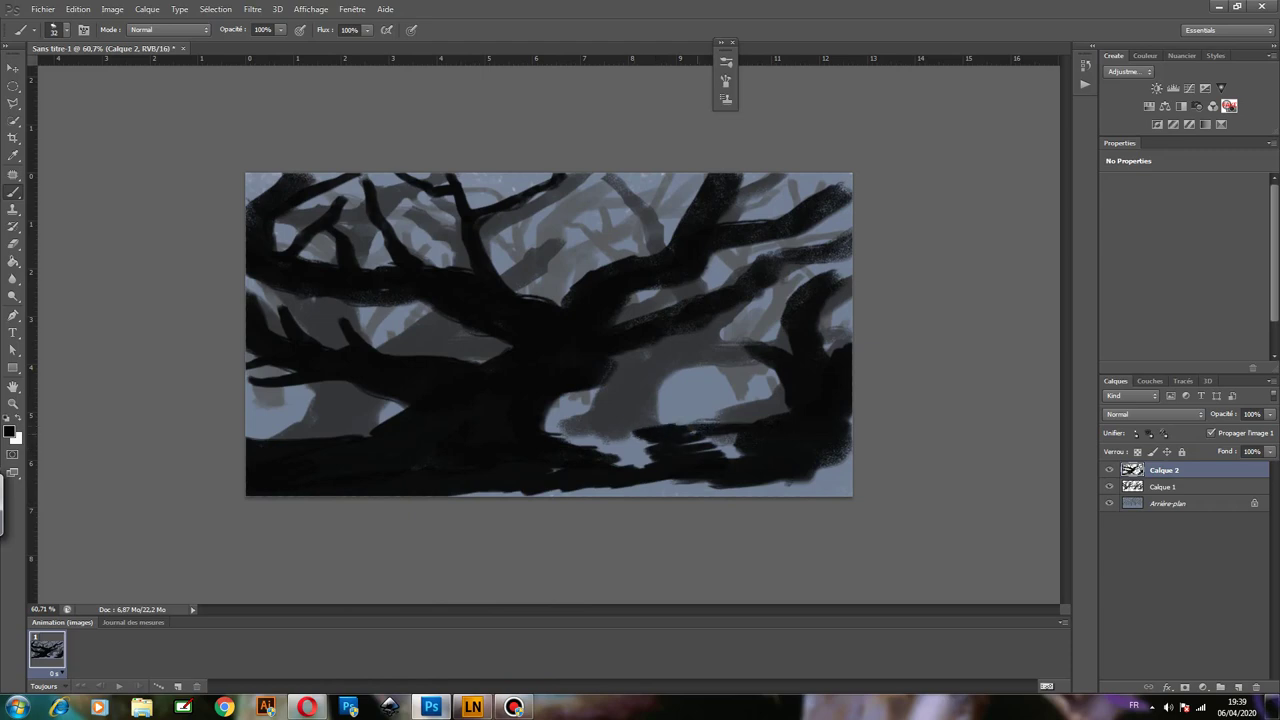
pyautogui.moveTo(578, 436); pyautogui.dragTo(726, 418)
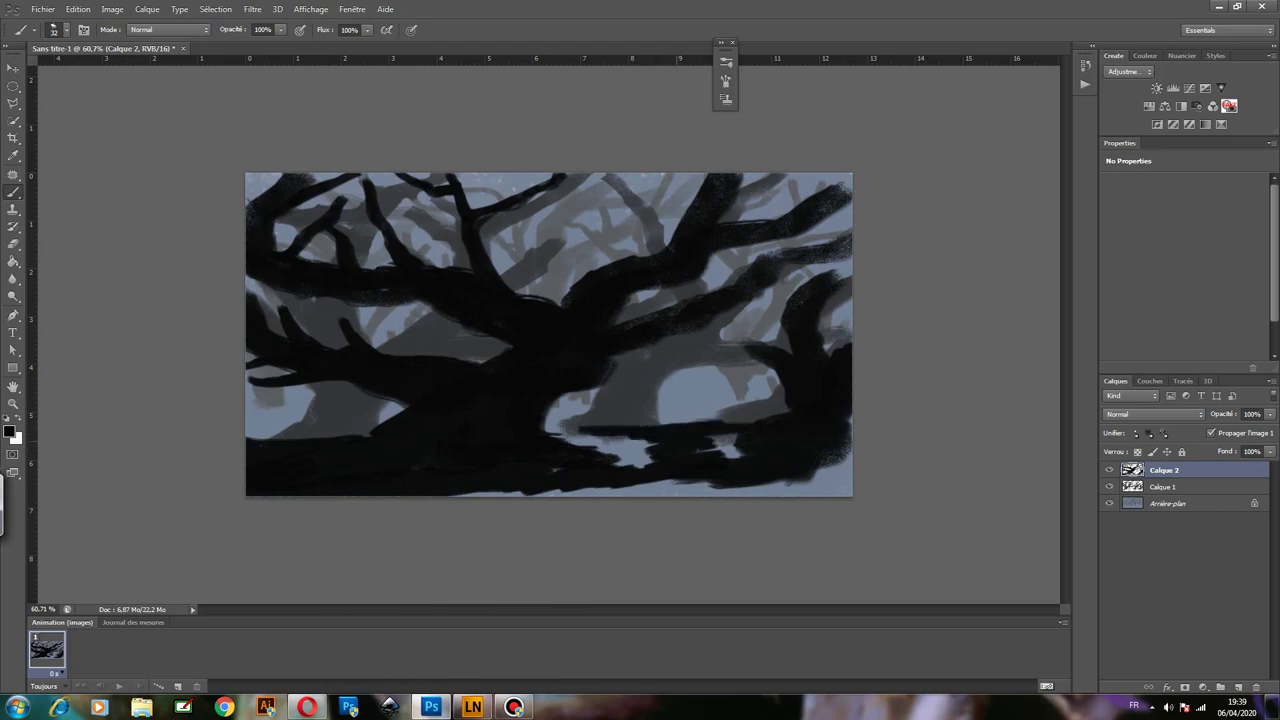
pyautogui.moveTo(845, 458)
pyautogui.mouseDown()
pyautogui.moveTo(796, 482)
pyautogui.moveTo(850, 492)
pyautogui.moveTo(690, 490)
pyautogui.mouseUp()
pyautogui.moveTo(776, 488); pyautogui.dragTo(584, 492)
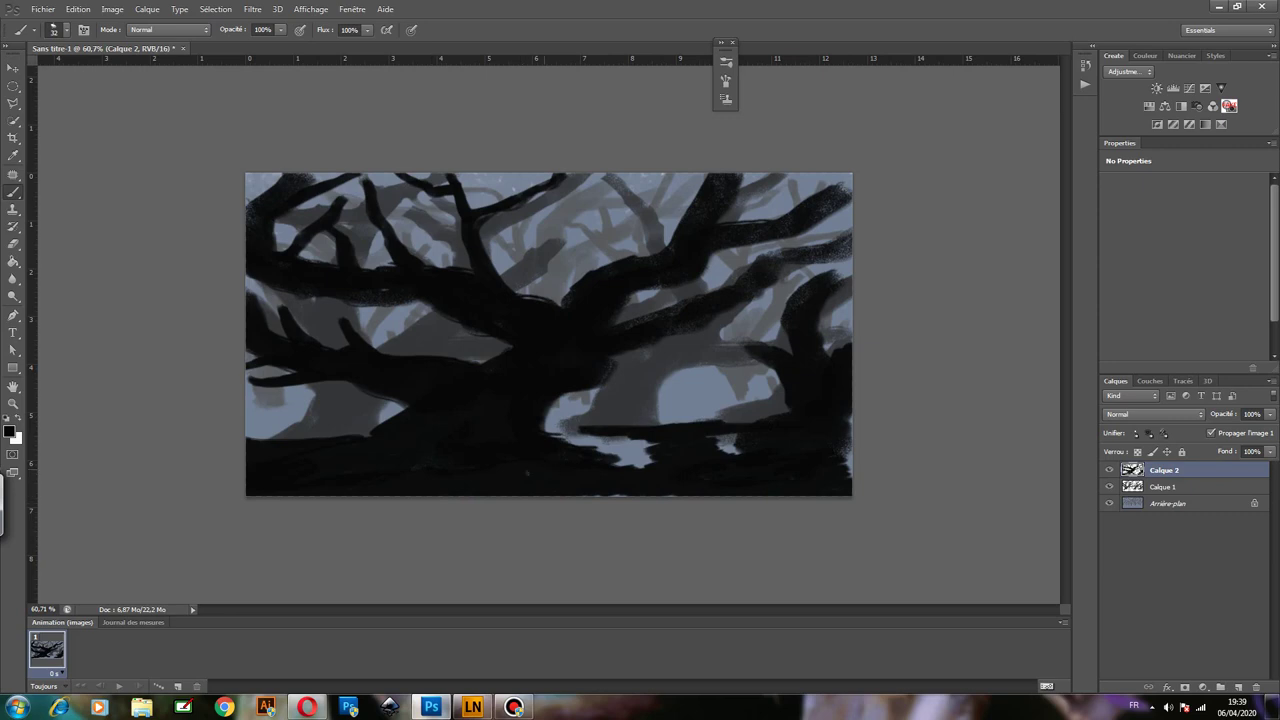
pyautogui.moveTo(560, 497)
pyautogui.mouseDown()
pyautogui.moveTo(625, 490)
pyautogui.moveTo(652, 462)
pyautogui.mouseUp()
pyautogui.moveTo(506, 466)
pyautogui.mouseDown()
pyautogui.moveTo(471, 466)
pyautogui.moveTo(544, 441)
pyautogui.mouseUp()
# Paint a vertical branch on the right tree and extend thin branches to the upper right.
pyautogui.moveTo(766, 349); pyautogui.dragTo(759, 312)
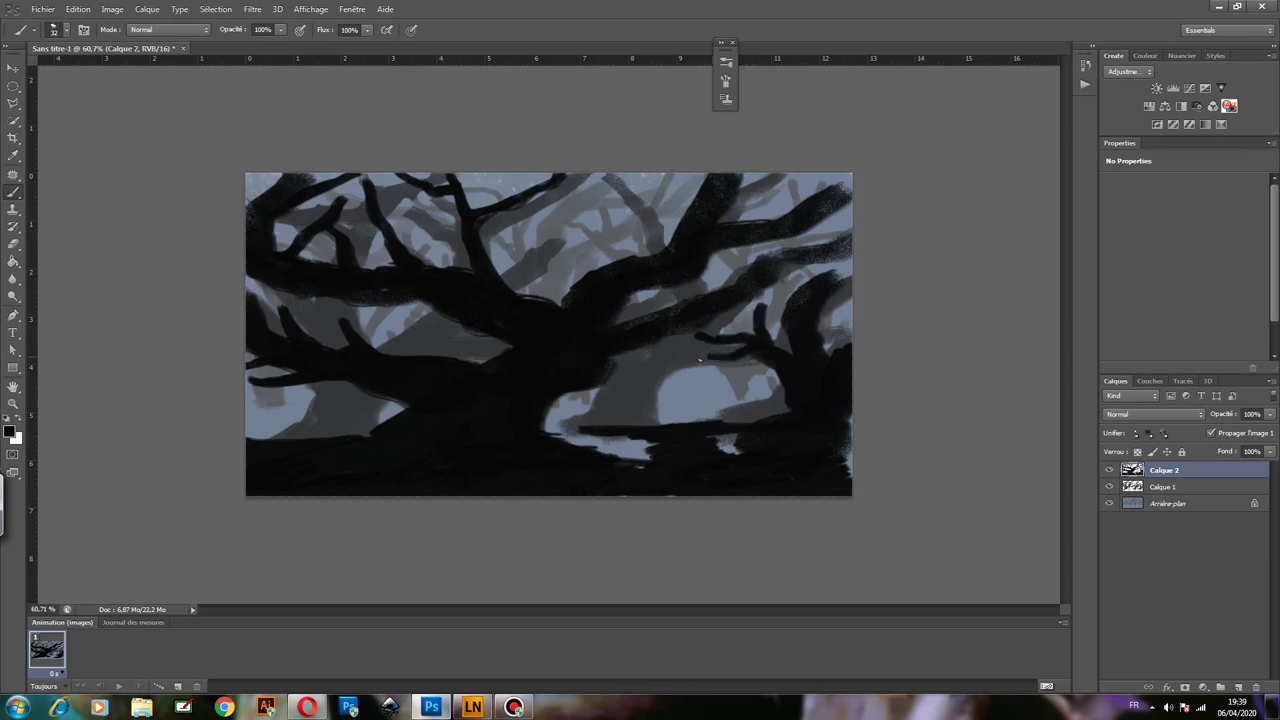
pyautogui.moveTo(702, 358); pyautogui.dragTo(746, 350)
pyautogui.moveTo(800, 309)
pyautogui.mouseDown()
pyautogui.moveTo(812, 229)
pyautogui.moveTo(811, 255)
pyautogui.moveTo(774, 204)
pyautogui.moveTo(733, 207)
pyautogui.moveTo(770, 192)
pyautogui.mouseUp()
pyautogui.moveTo(694, 209)
pyautogui.mouseDown()
pyautogui.moveTo(650, 207)
pyautogui.moveTo(674, 251)
pyautogui.moveTo(662, 228)
pyautogui.moveTo(585, 238)
pyautogui.moveTo(600, 237)
pyautogui.mouseUp()
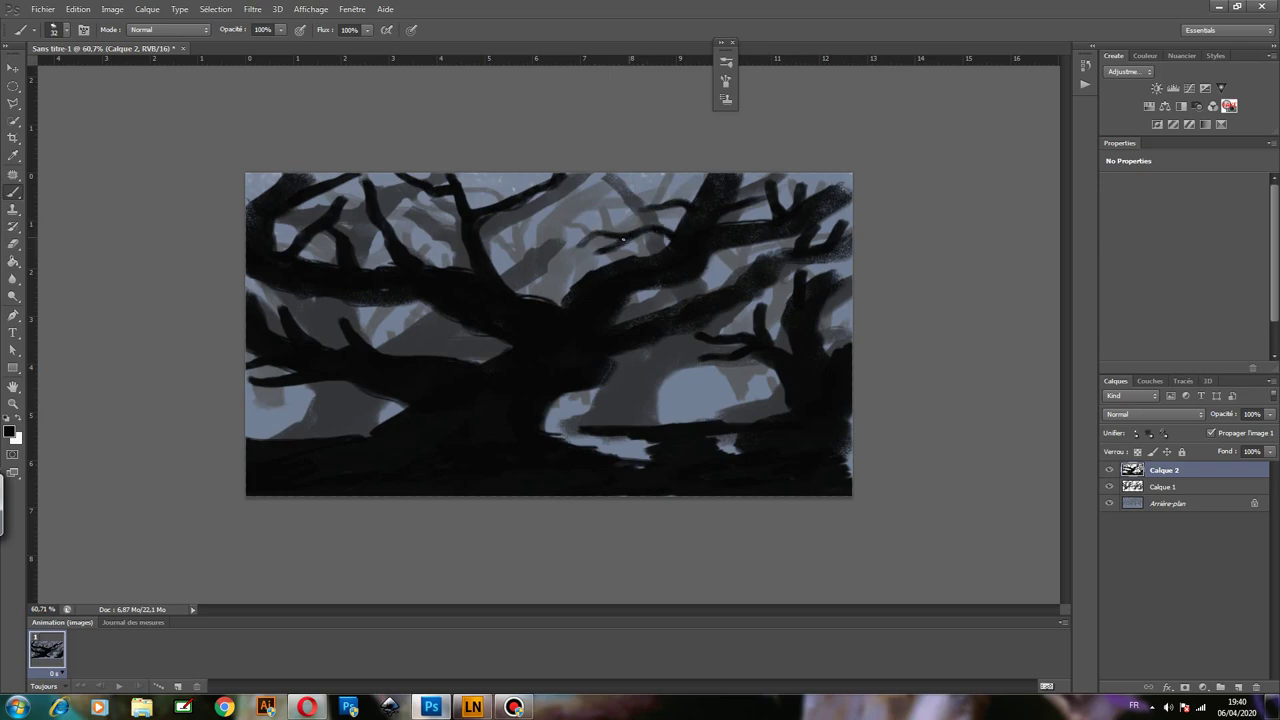
pyautogui.moveTo(656, 208); pyautogui.dragTo(666, 204)
# Thicken the central trunk with dark strokes and touch up the left branch.
pyautogui.moveTo(505, 293)
pyautogui.mouseDown()
pyautogui.moveTo(526, 300)
pyautogui.moveTo(463, 312)
pyautogui.moveTo(501, 338)
pyautogui.moveTo(486, 332)
pyautogui.mouseUp()
pyautogui.click(507, 346)
pyautogui.click(600, 340)
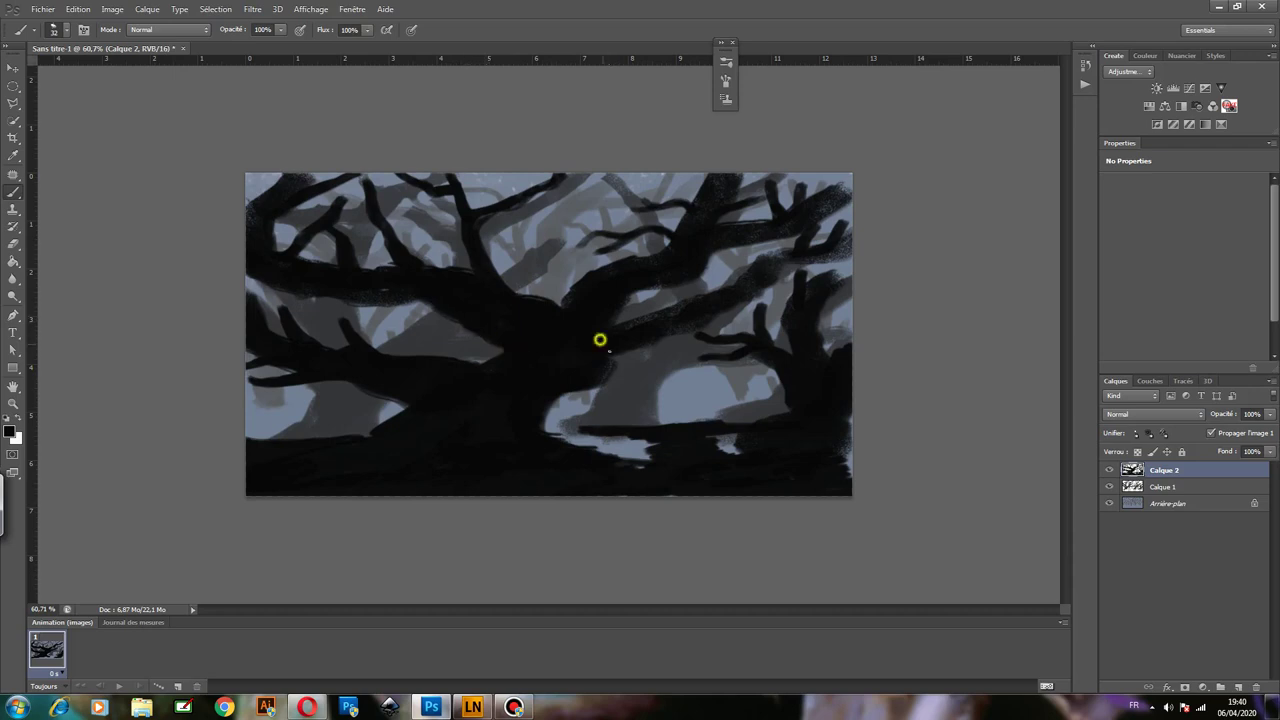
pyautogui.moveTo(607, 357)
pyautogui.mouseDown()
pyautogui.moveTo(550, 388)
pyautogui.moveTo(541, 423)
pyautogui.mouseUp()
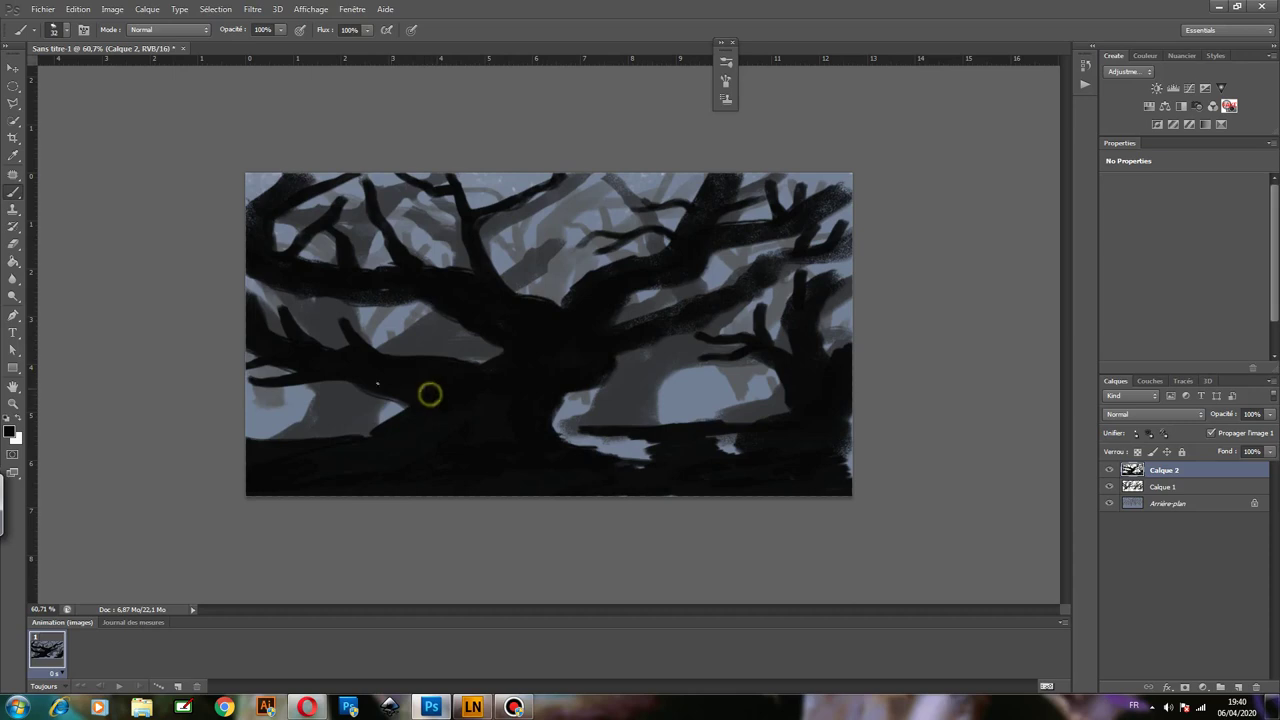
pyautogui.moveTo(389, 370); pyautogui.dragTo(400, 312)
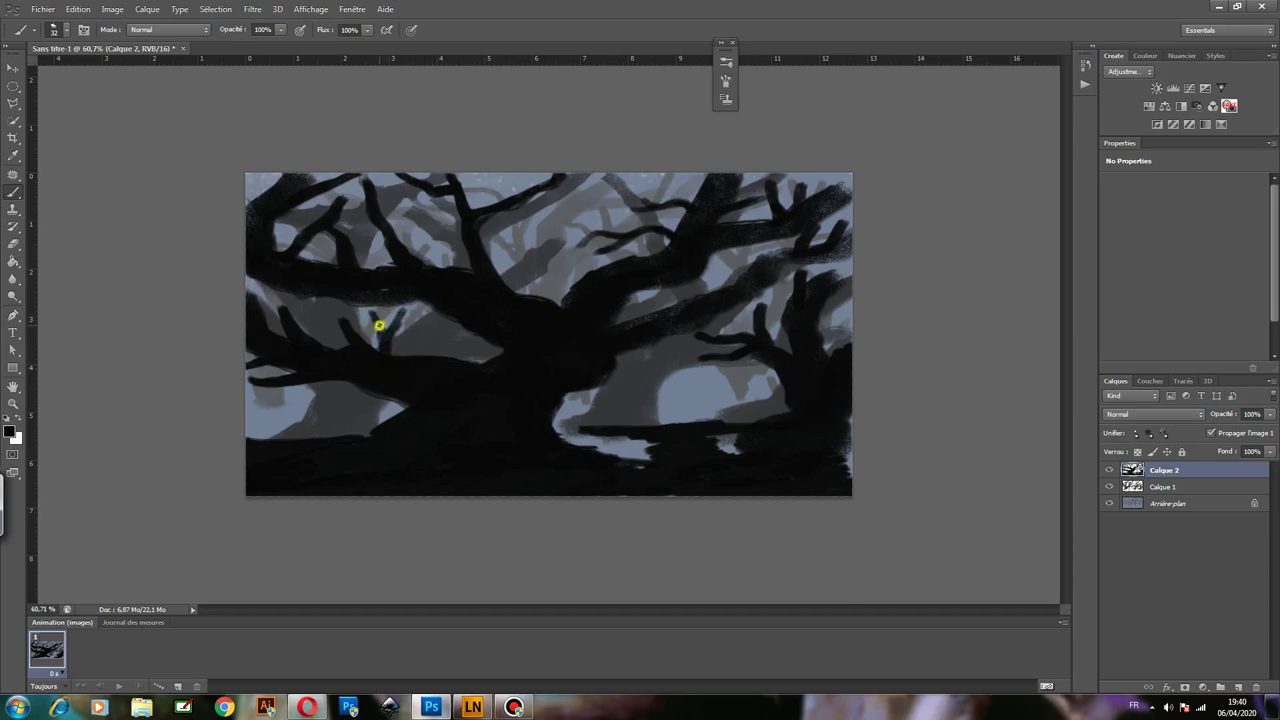
pyautogui.click(345, 333)
pyautogui.click(433, 706)
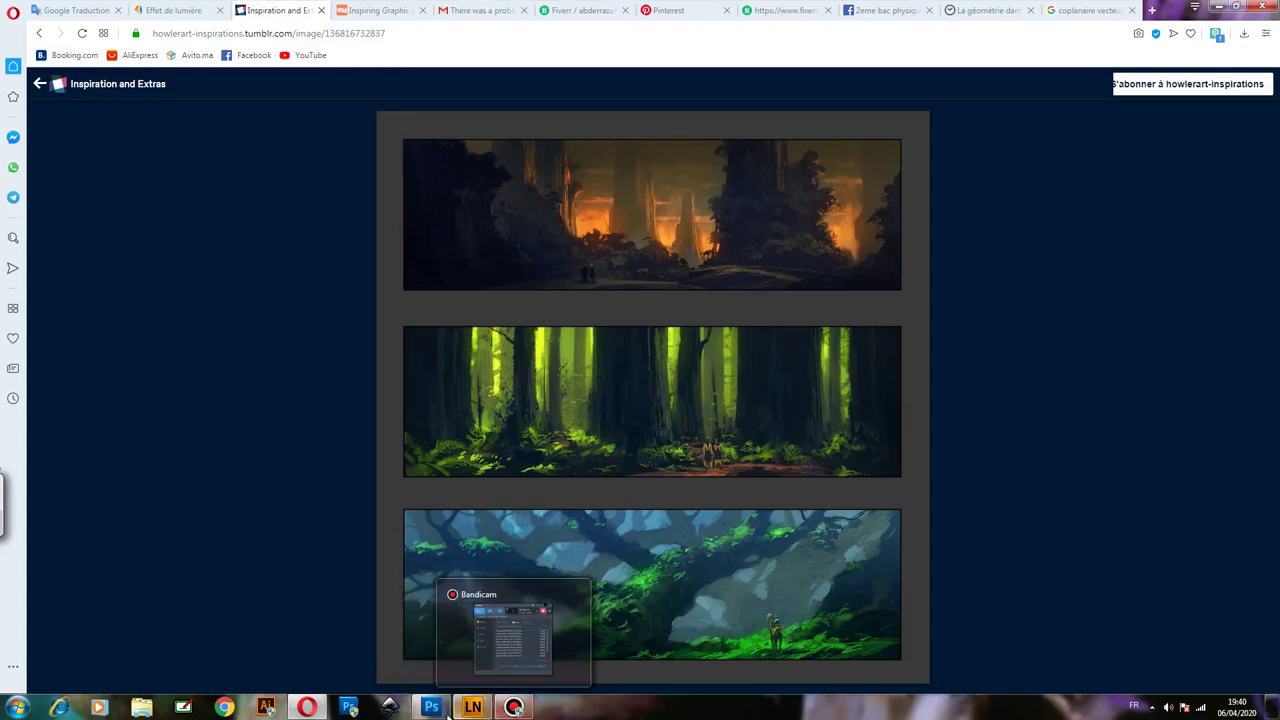
pyautogui.moveTo(431, 707)
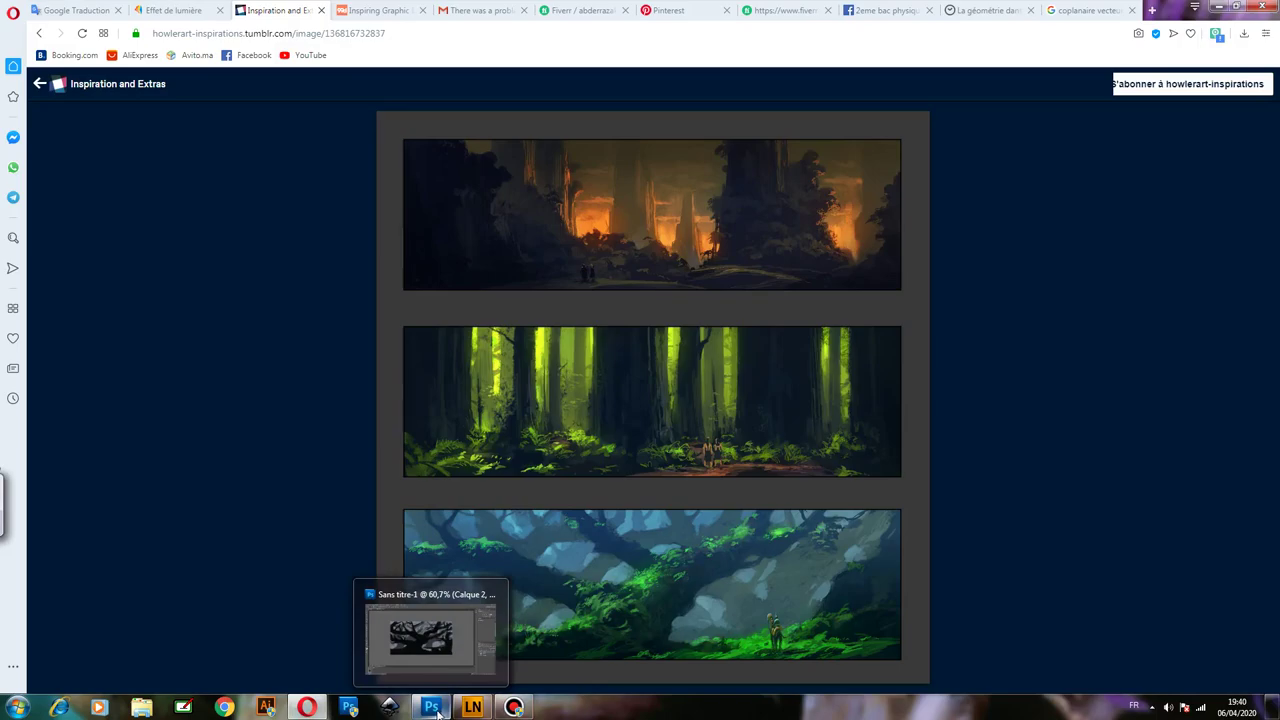
pyautogui.click(437, 712)
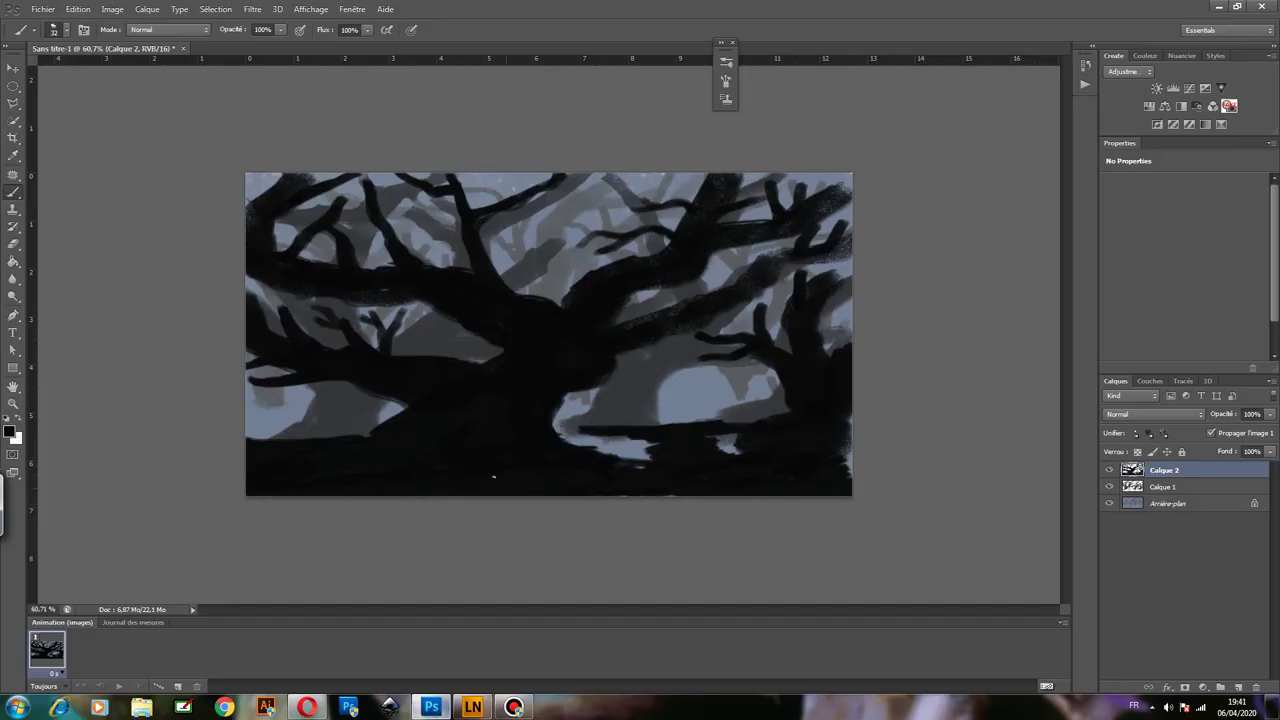
# Add a new empty layer and choose the 506 px tree-shaped brush preset.
pyautogui.click(1238, 688)
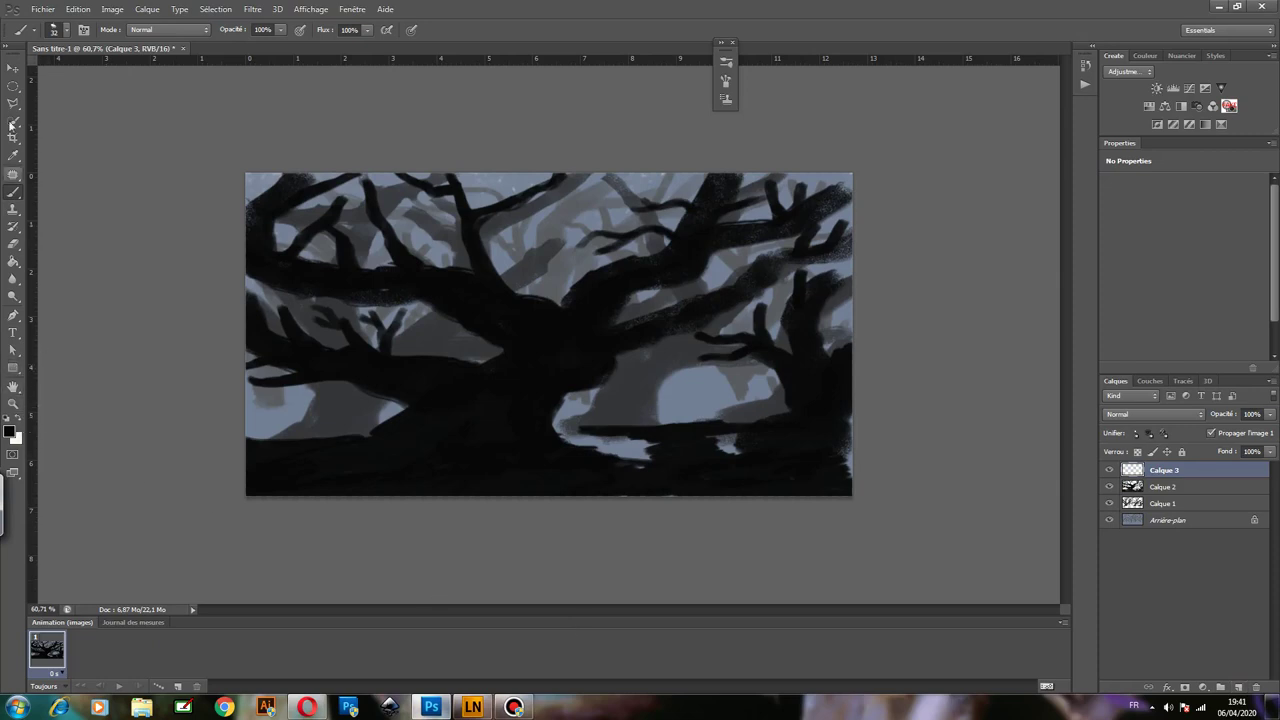
pyautogui.click(56, 32)
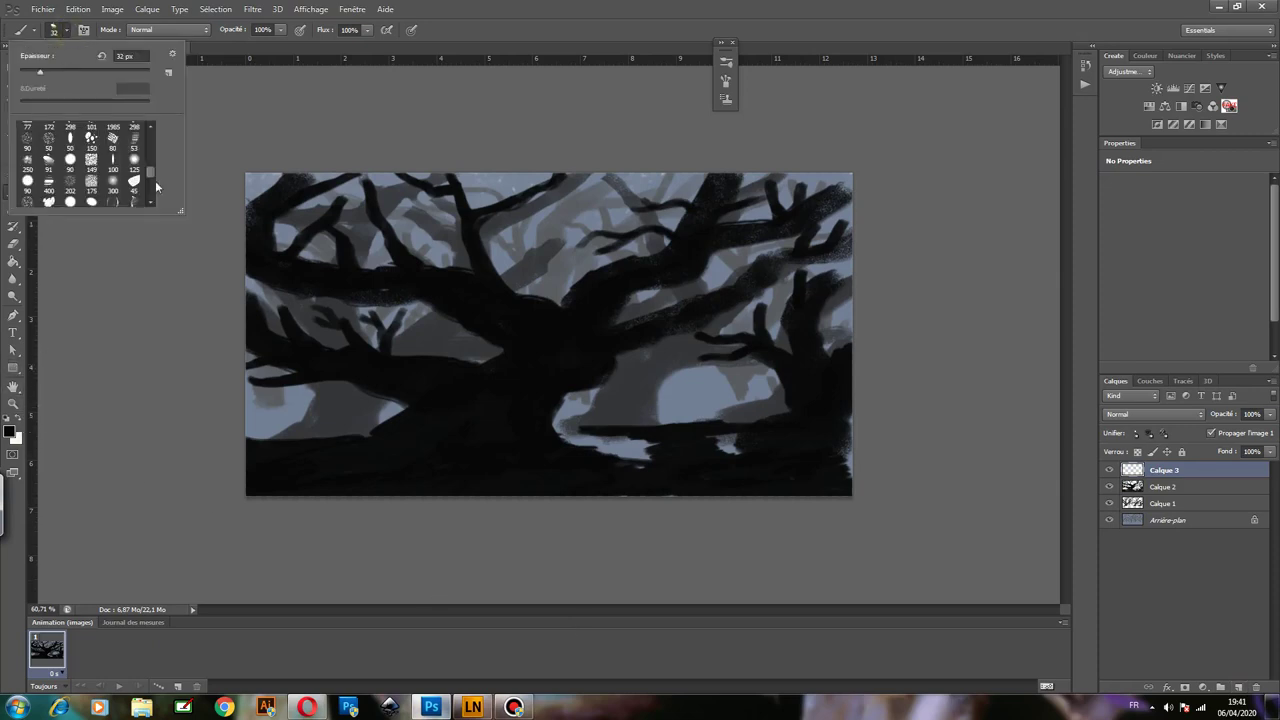
pyautogui.scroll(-5, 151, 175)
pyautogui.scroll(-1, 151, 174)
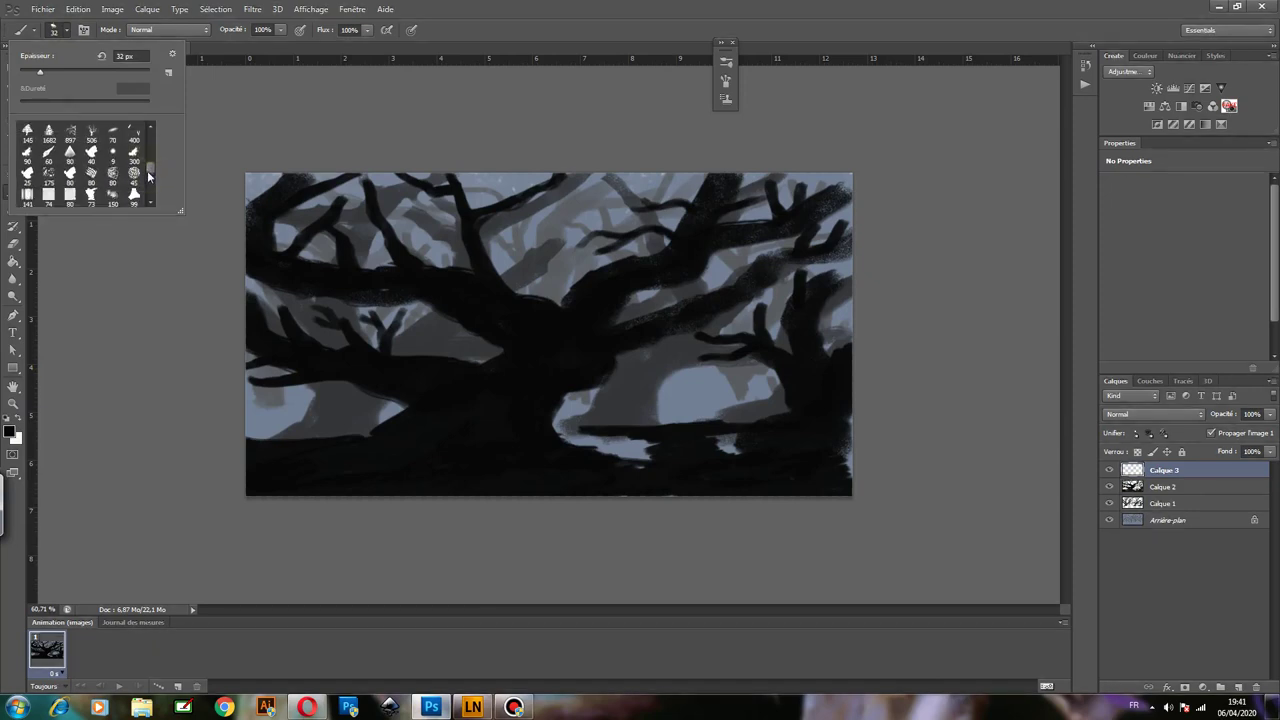
pyautogui.click(96, 136)
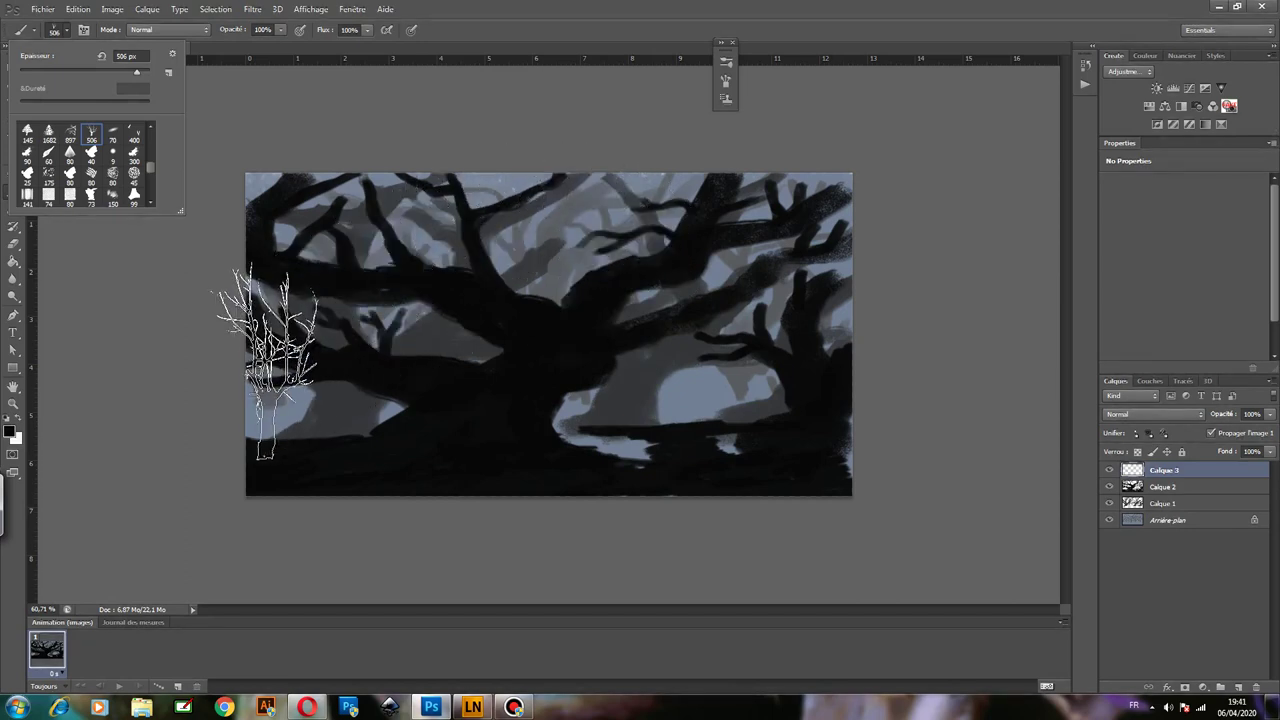
# On Calque 1, stamp background trees at the left edge, centre, right side and upper right.
pyautogui.click(1191, 504)
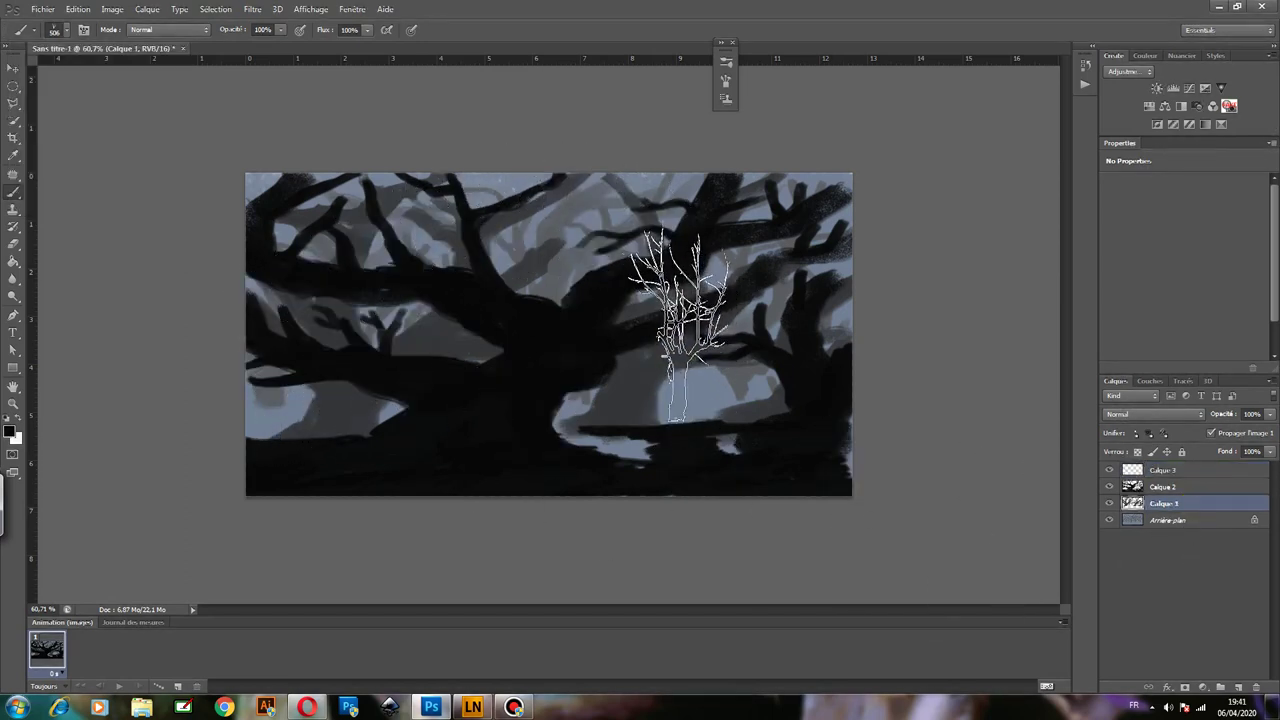
pyautogui.click(678, 326)
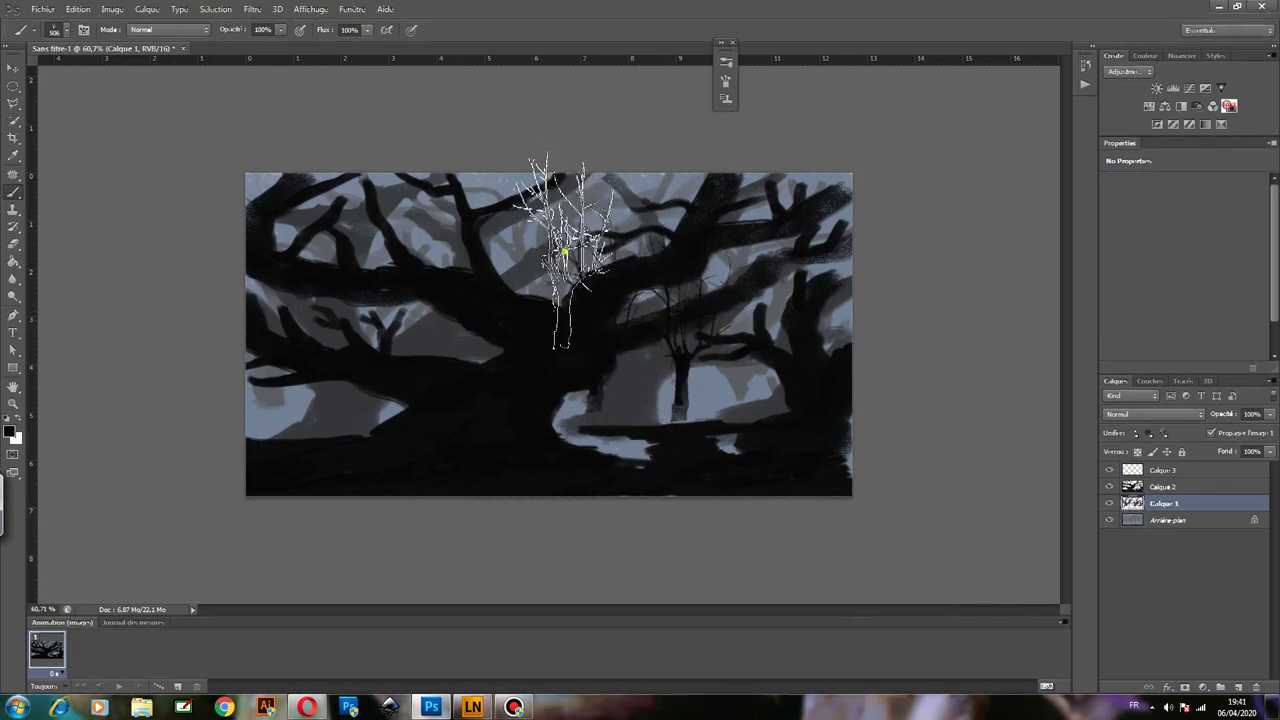
pyautogui.click(565, 252)
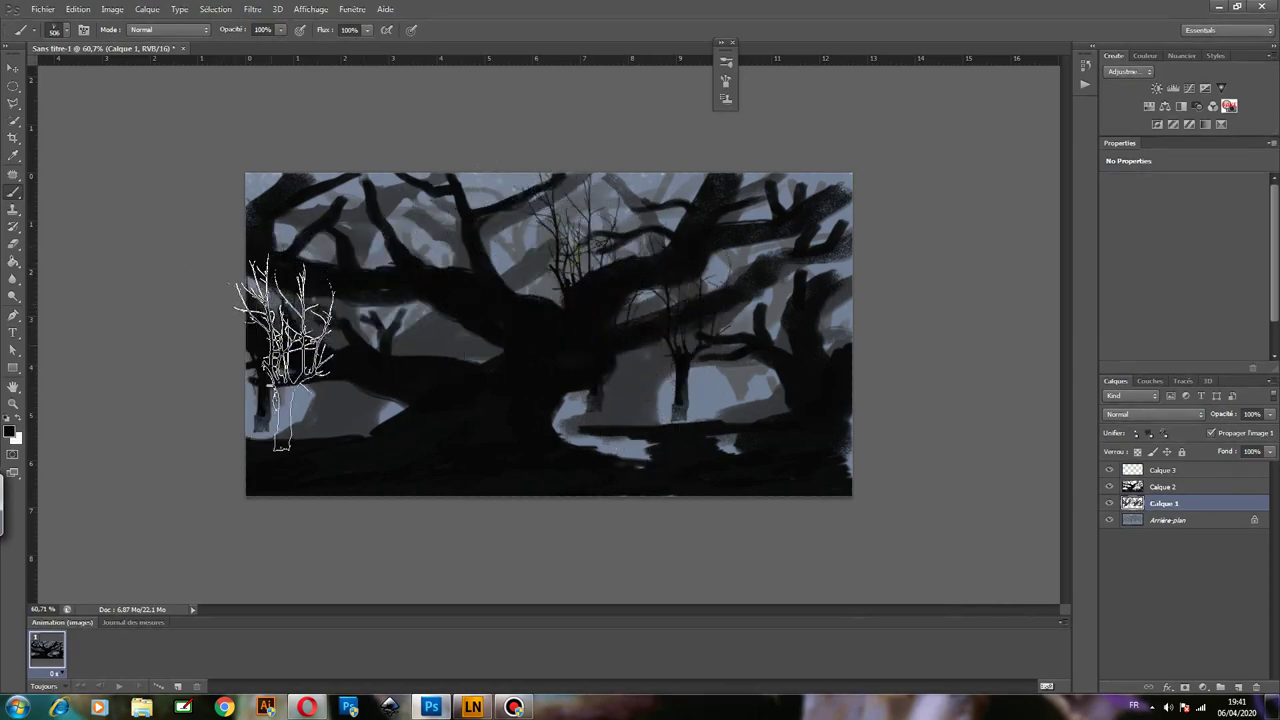
pyautogui.click(284, 352)
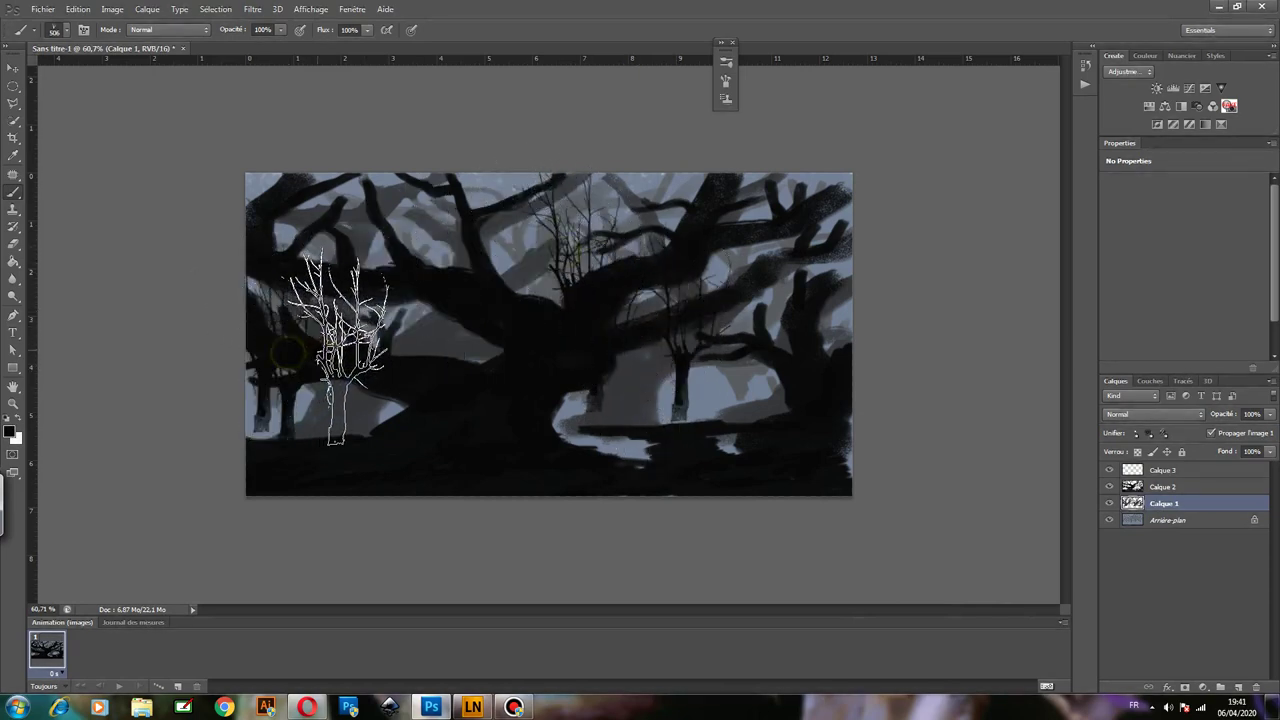
pyautogui.click(723, 309)
pyautogui.click(731, 332)
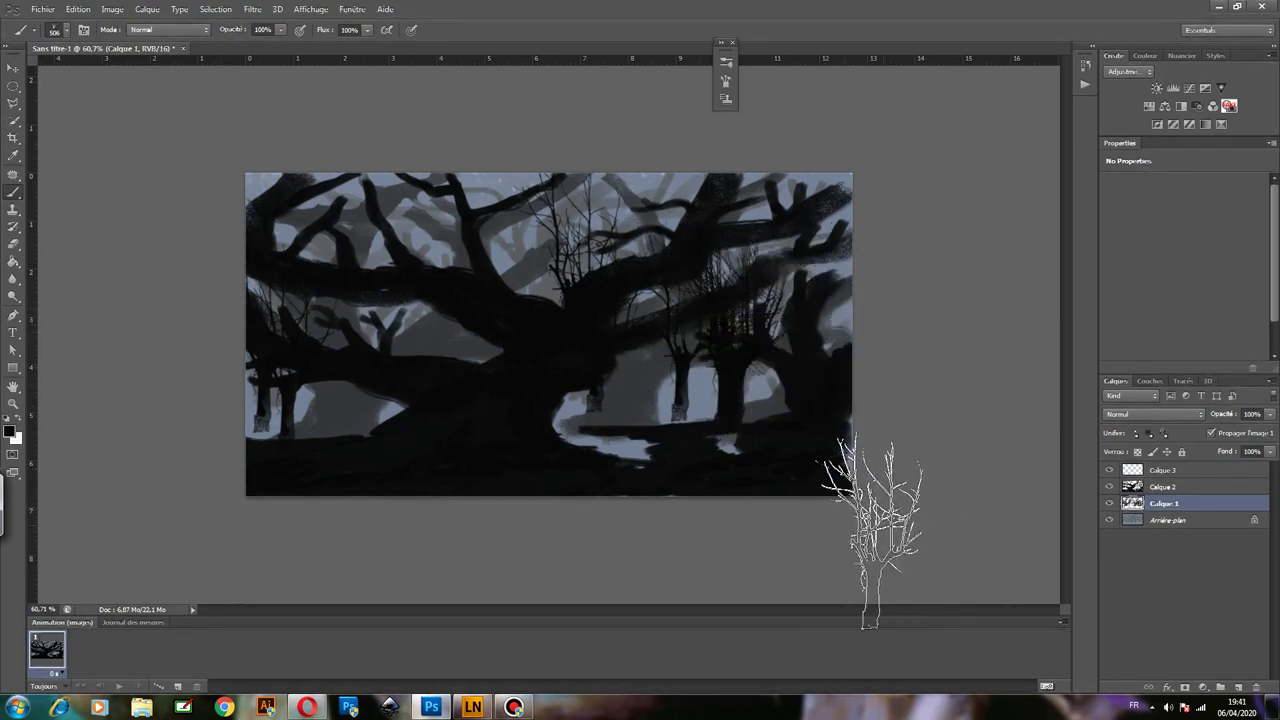
pyautogui.click(845, 275)
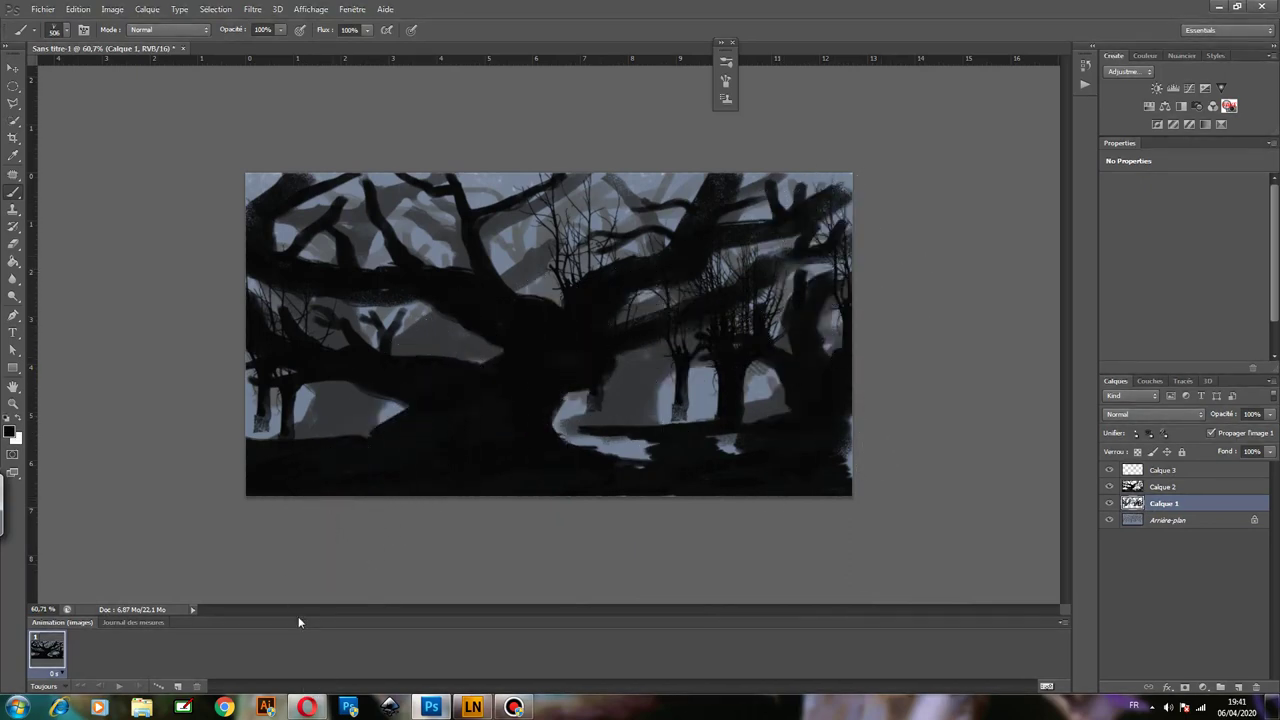
pyautogui.click(258, 360)
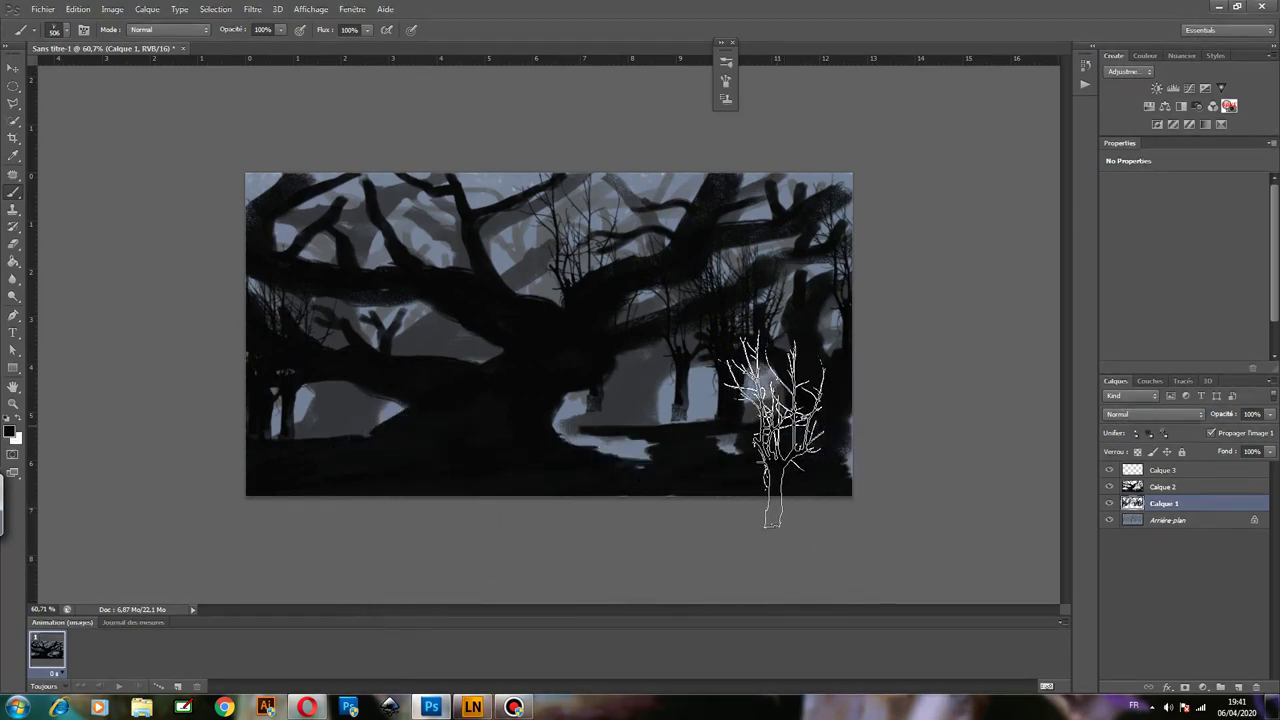
# Sample a grey from the misty background and reselect the tree-shaped brush preset.
pyautogui.press('i')
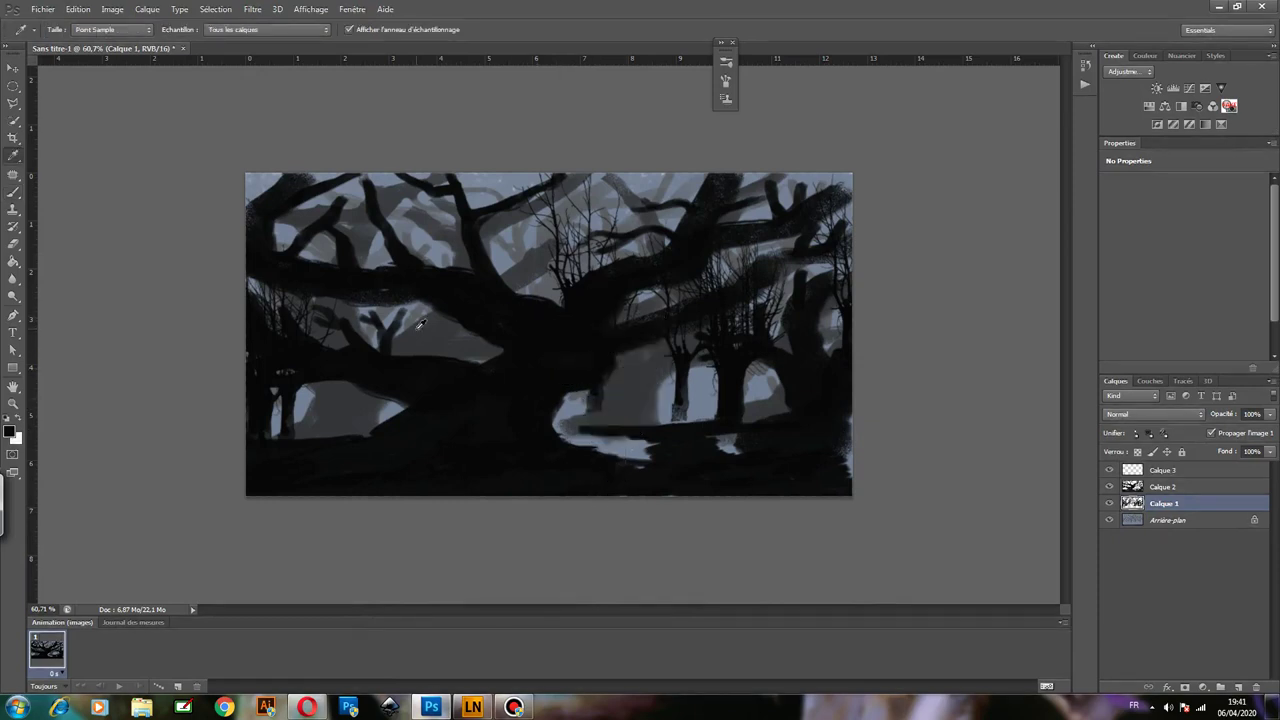
pyautogui.click(425, 336)
pyautogui.press('b')
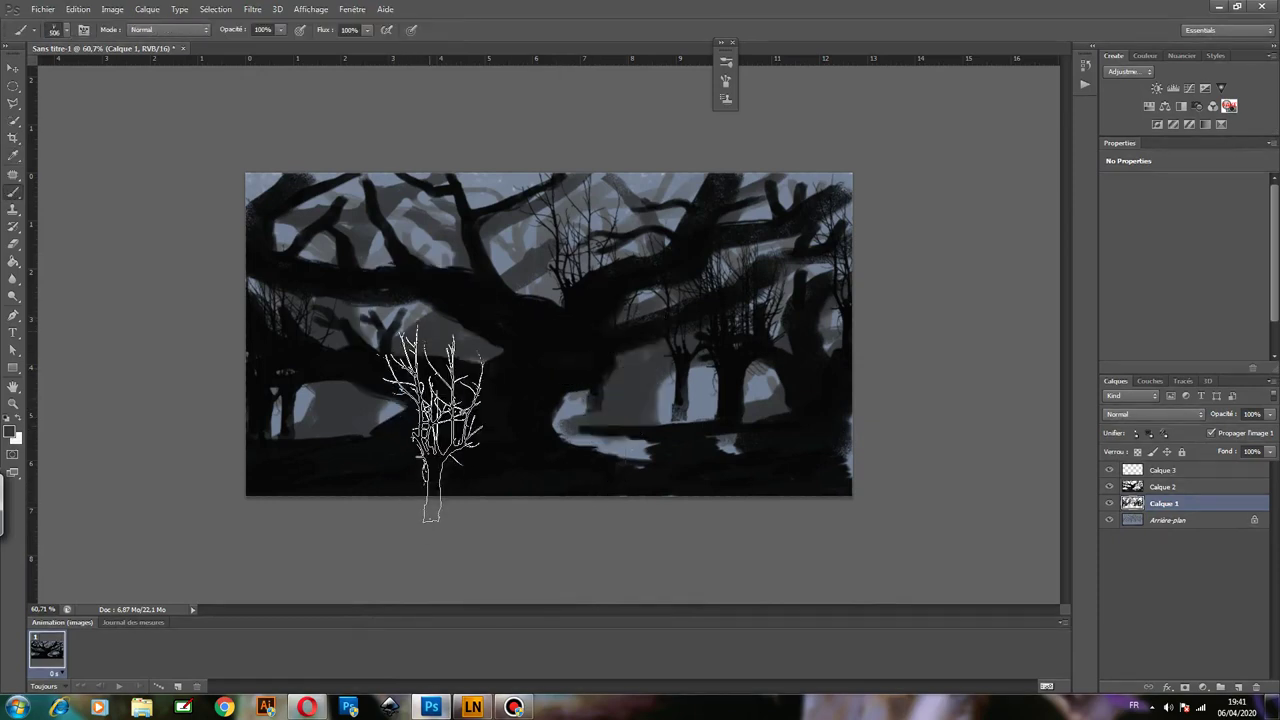
pyautogui.click(66, 31)
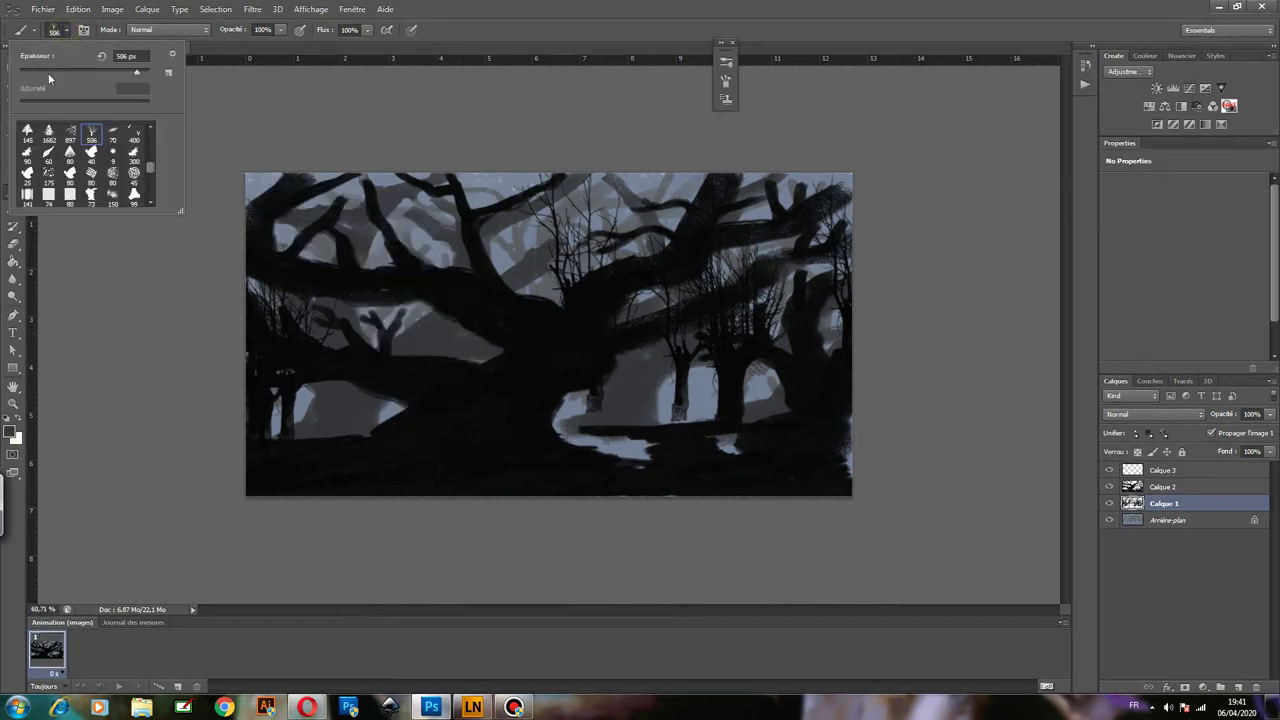
pyautogui.click(319, 378)
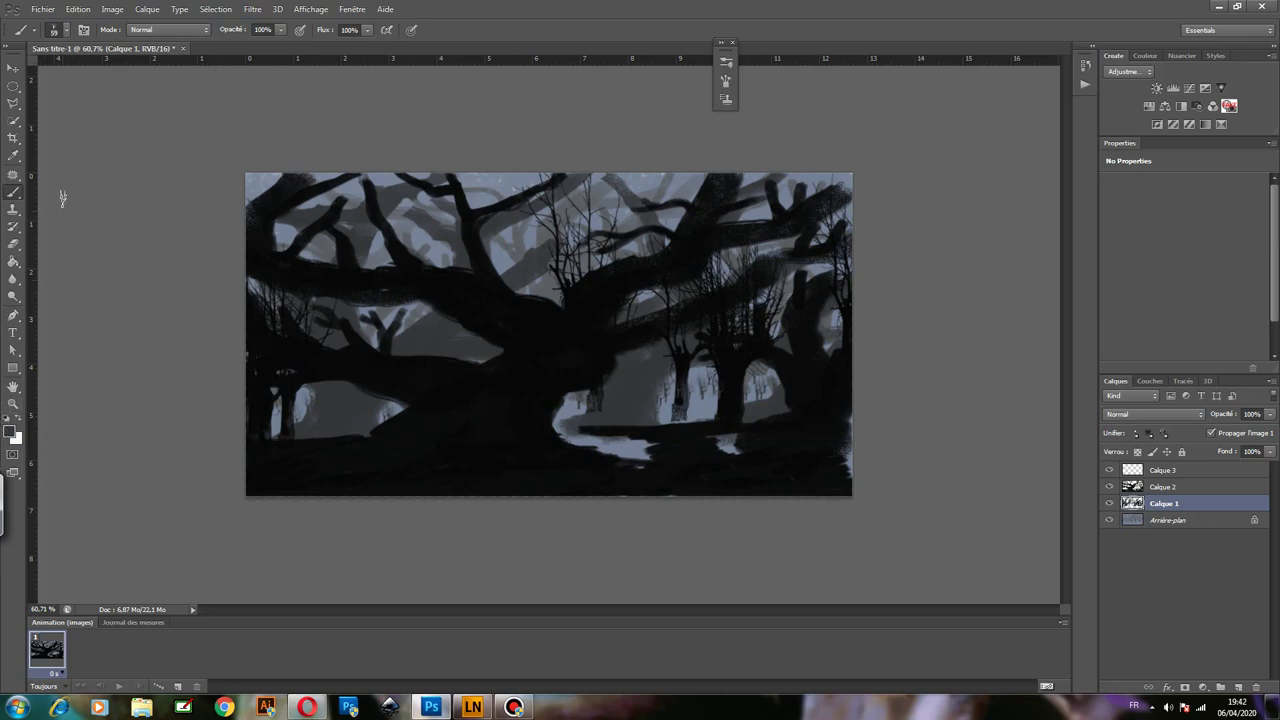
# Choose the 151 px leaf brush preset and make Calque 3 the active layer.
pyautogui.click(68, 31)
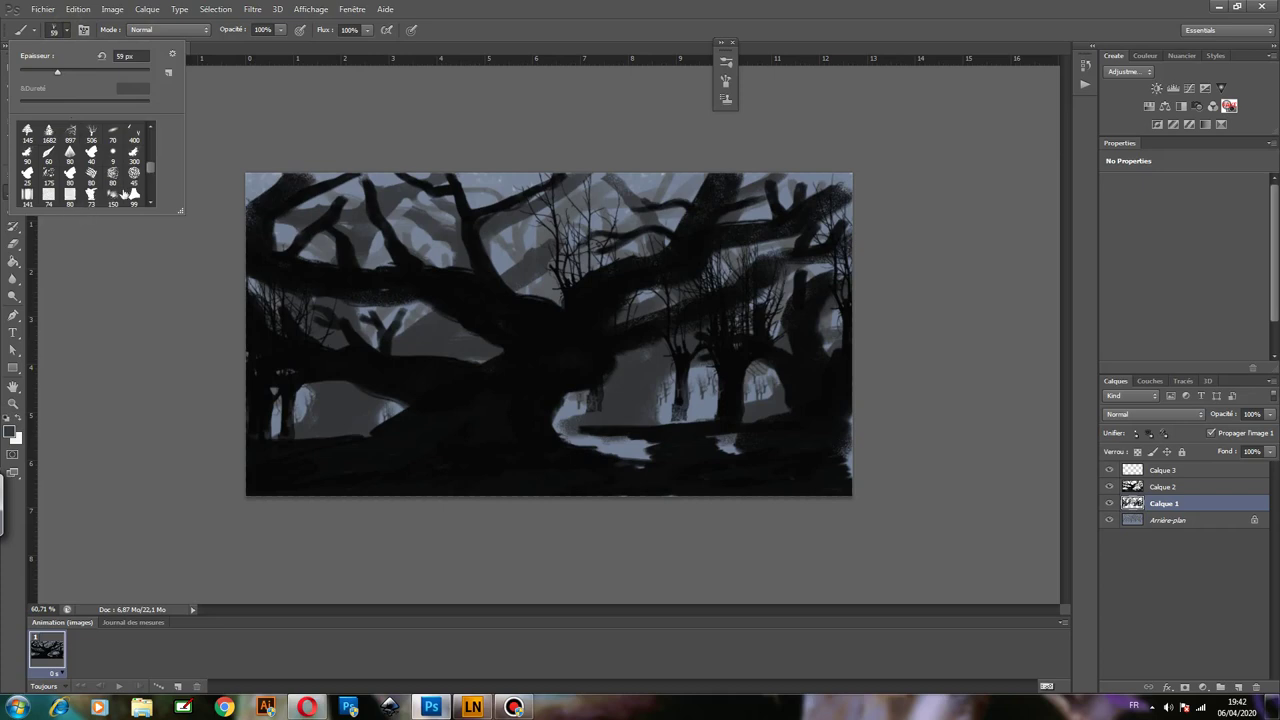
pyautogui.moveTo(151, 172); pyautogui.dragTo(151, 168)
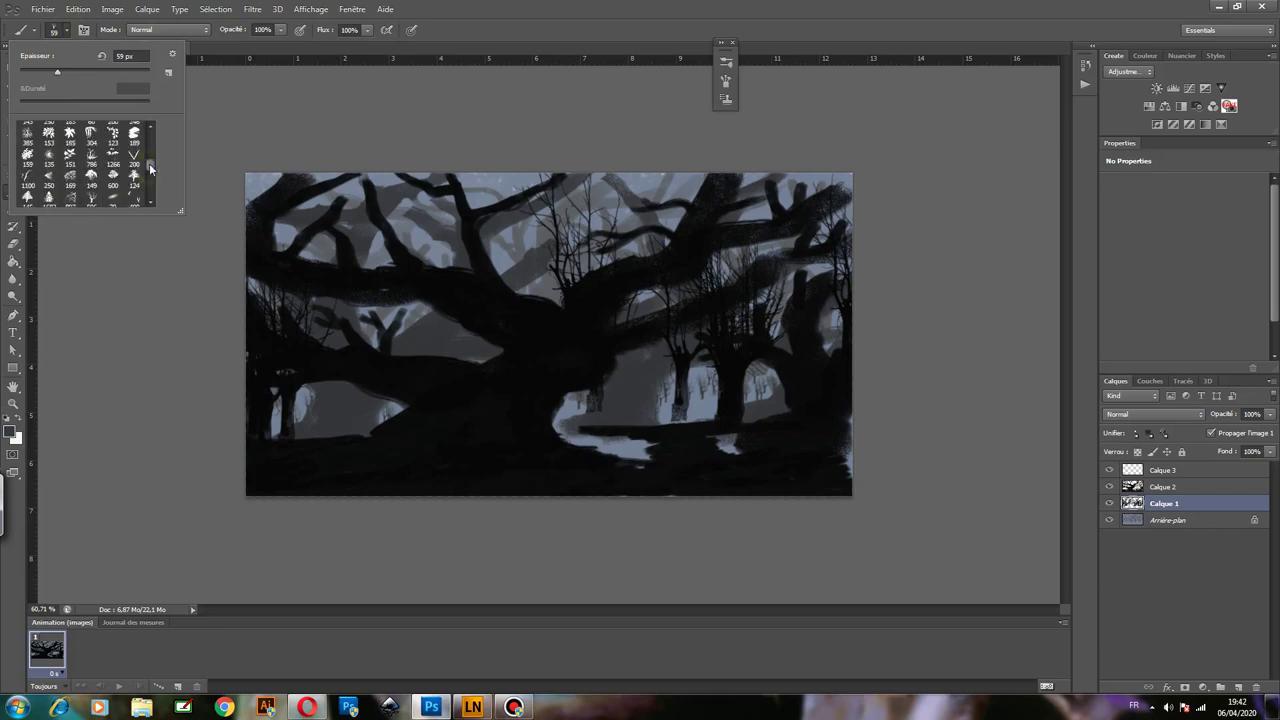
pyautogui.click(70, 156)
pyautogui.click(1172, 476)
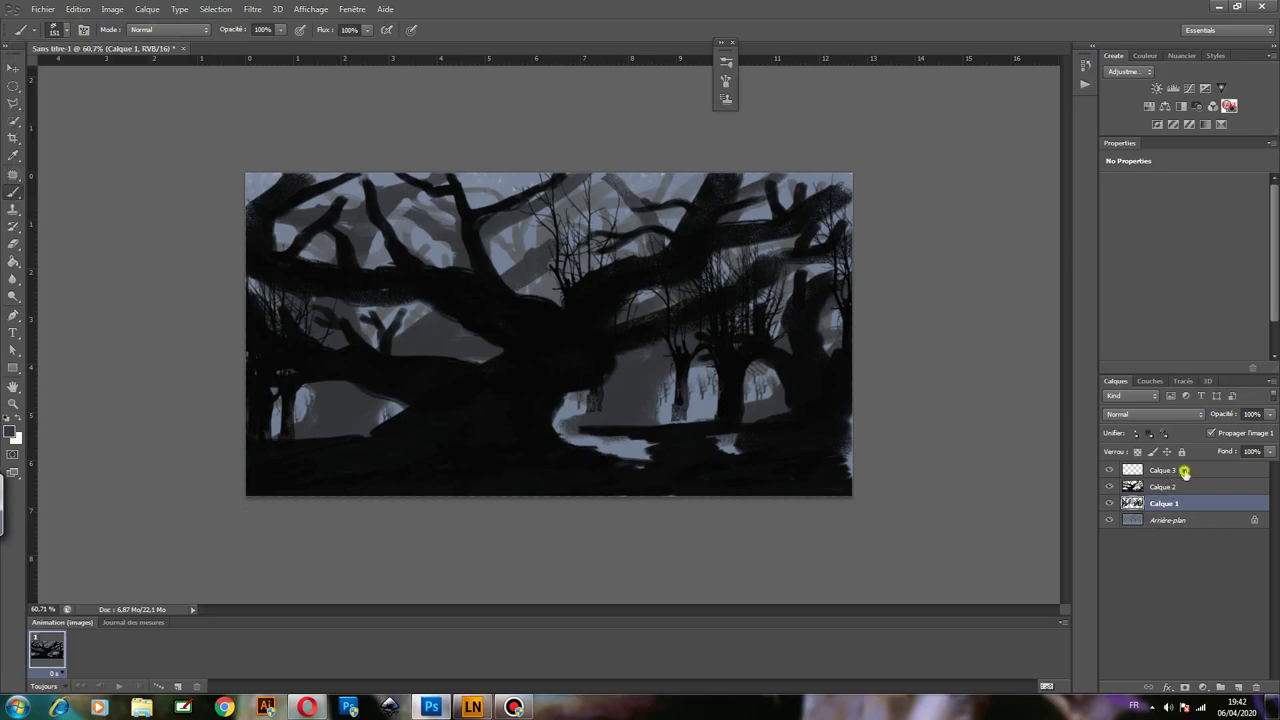
pyautogui.click(1185, 472)
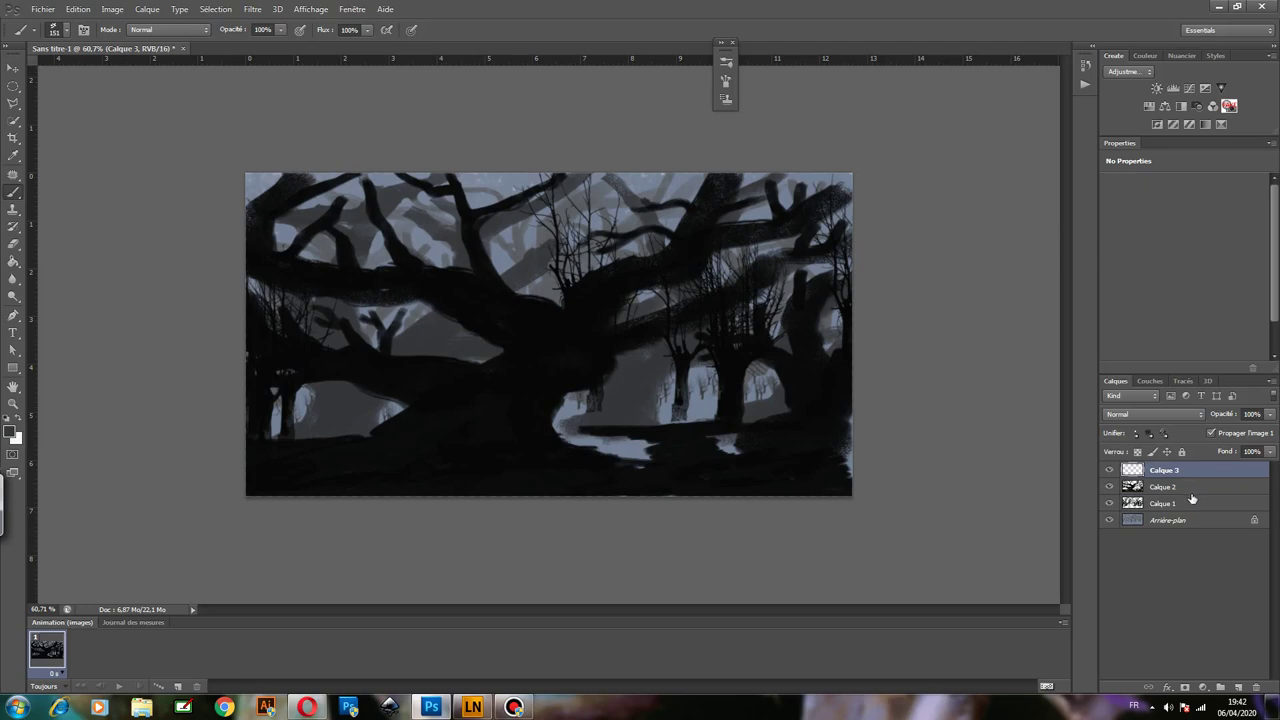
pyautogui.click(1109, 471)
# Set the foreground colour to green 075a38 and paint leaves over the left trees.
pyautogui.click(12, 431)
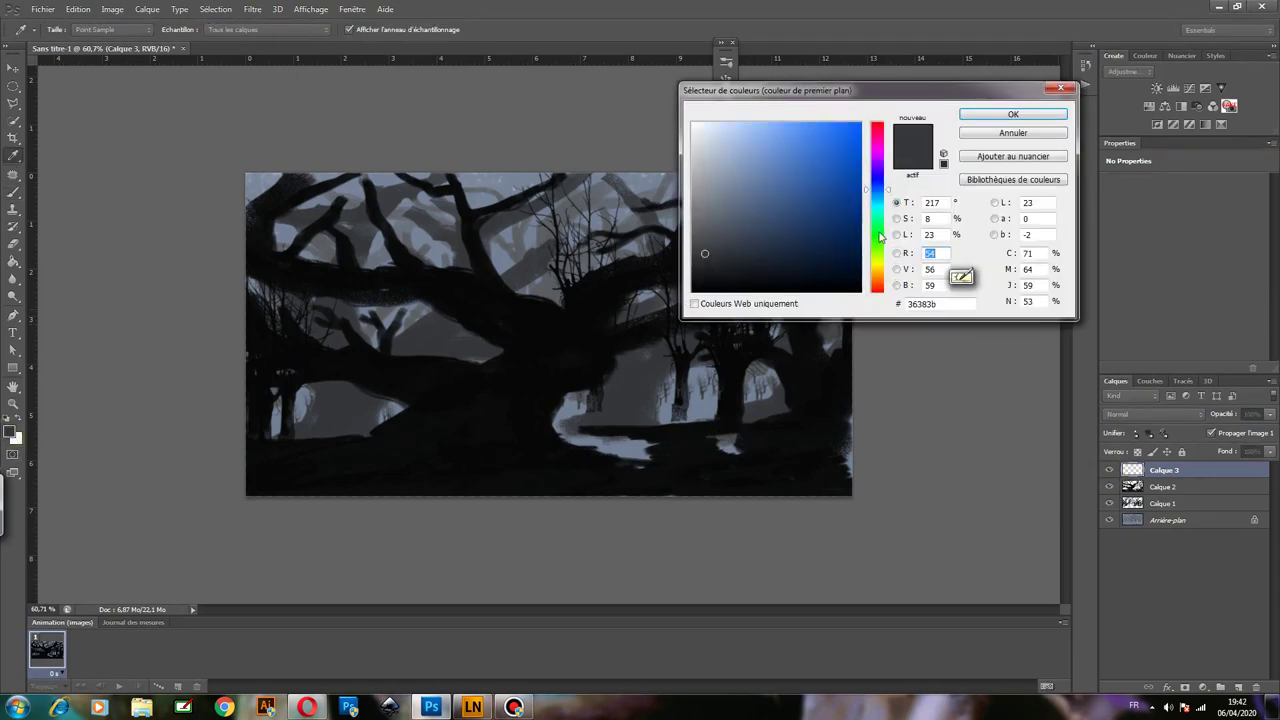
pyautogui.moveTo(880, 236); pyautogui.dragTo(876, 224)
pyautogui.click(849, 234)
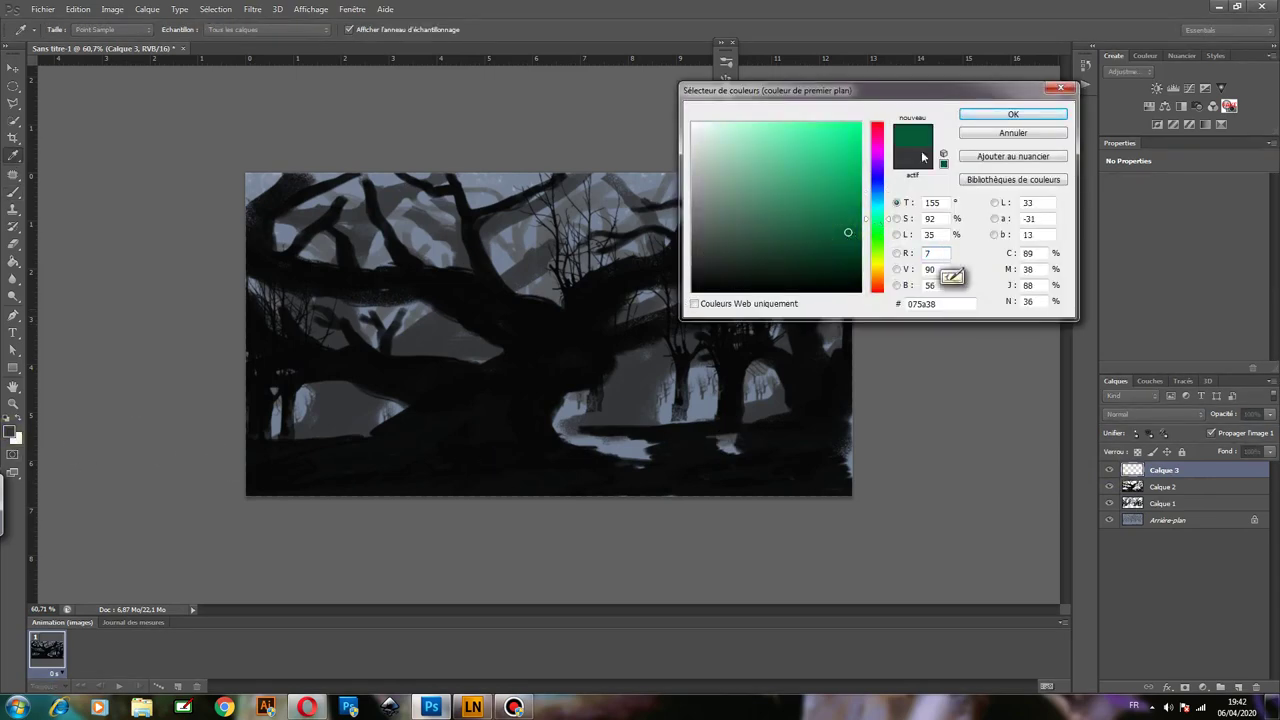
pyautogui.click(1010, 115)
pyautogui.press('b')
pyautogui.moveTo(277, 350)
pyautogui.mouseDown()
pyautogui.moveTo(303, 368)
pyautogui.moveTo(323, 349)
pyautogui.moveTo(286, 334)
pyautogui.moveTo(258, 347)
pyautogui.moveTo(268, 314)
pyautogui.moveTo(271, 400)
pyautogui.moveTo(375, 380)
pyautogui.moveTo(390, 398)
pyautogui.moveTo(408, 358)
pyautogui.moveTo(366, 310)
pyautogui.moveTo(388, 352)
pyautogui.moveTo(337, 354)
pyautogui.moveTo(305, 385)
pyautogui.moveTo(263, 323)
pyautogui.moveTo(277, 412)
pyautogui.mouseUp()
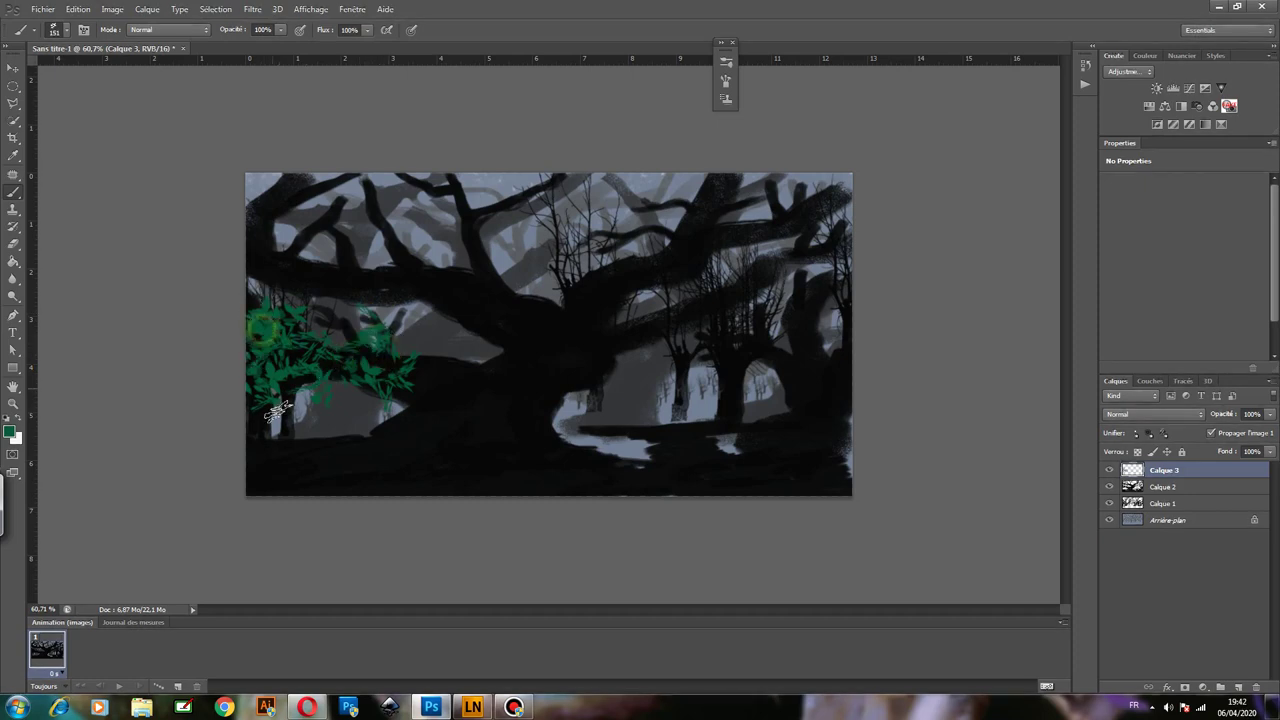
# Paint green leaves over the central trunk, lower-right bush, top-left corner, and upper-right branches.
pyautogui.moveTo(580, 371); pyautogui.dragTo(617, 362)
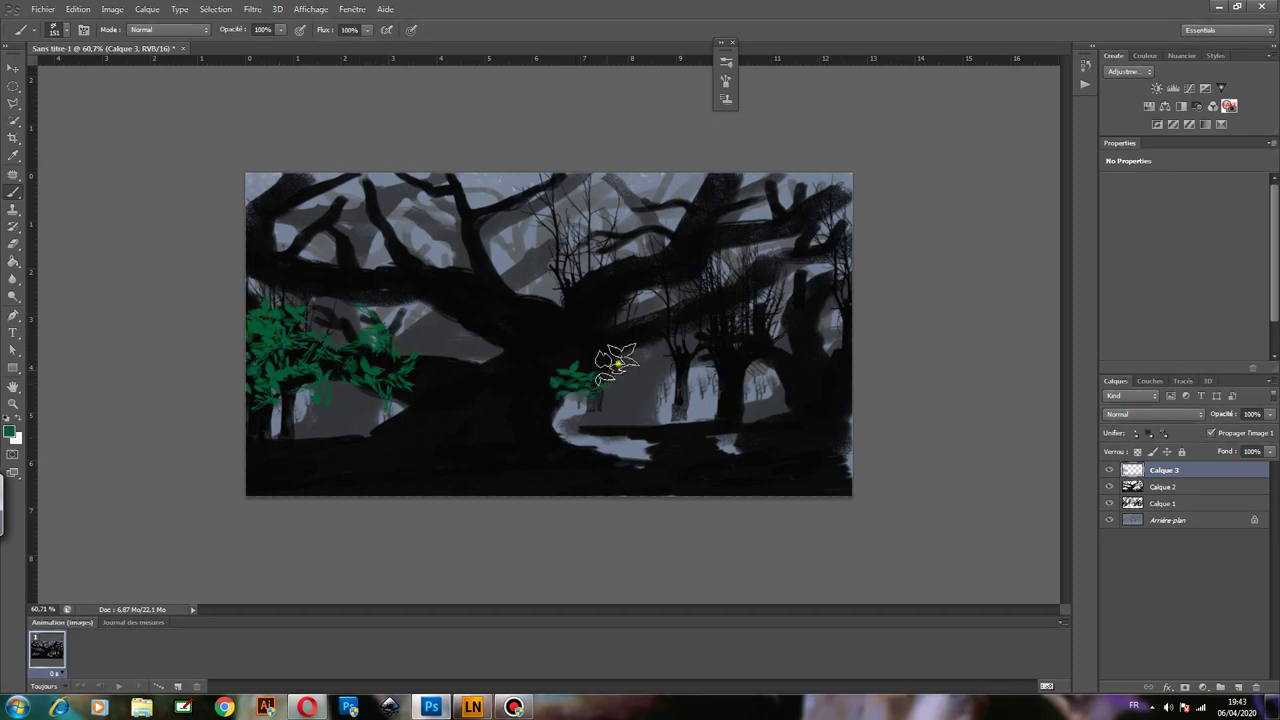
pyautogui.moveTo(706, 423)
pyautogui.mouseDown()
pyautogui.moveTo(766, 456)
pyautogui.moveTo(808, 437)
pyautogui.moveTo(800, 471)
pyautogui.moveTo(843, 451)
pyautogui.moveTo(814, 414)
pyautogui.moveTo(820, 429)
pyautogui.moveTo(752, 470)
pyautogui.moveTo(686, 457)
pyautogui.moveTo(690, 445)
pyautogui.moveTo(665, 437)
pyautogui.moveTo(729, 457)
pyautogui.mouseUp()
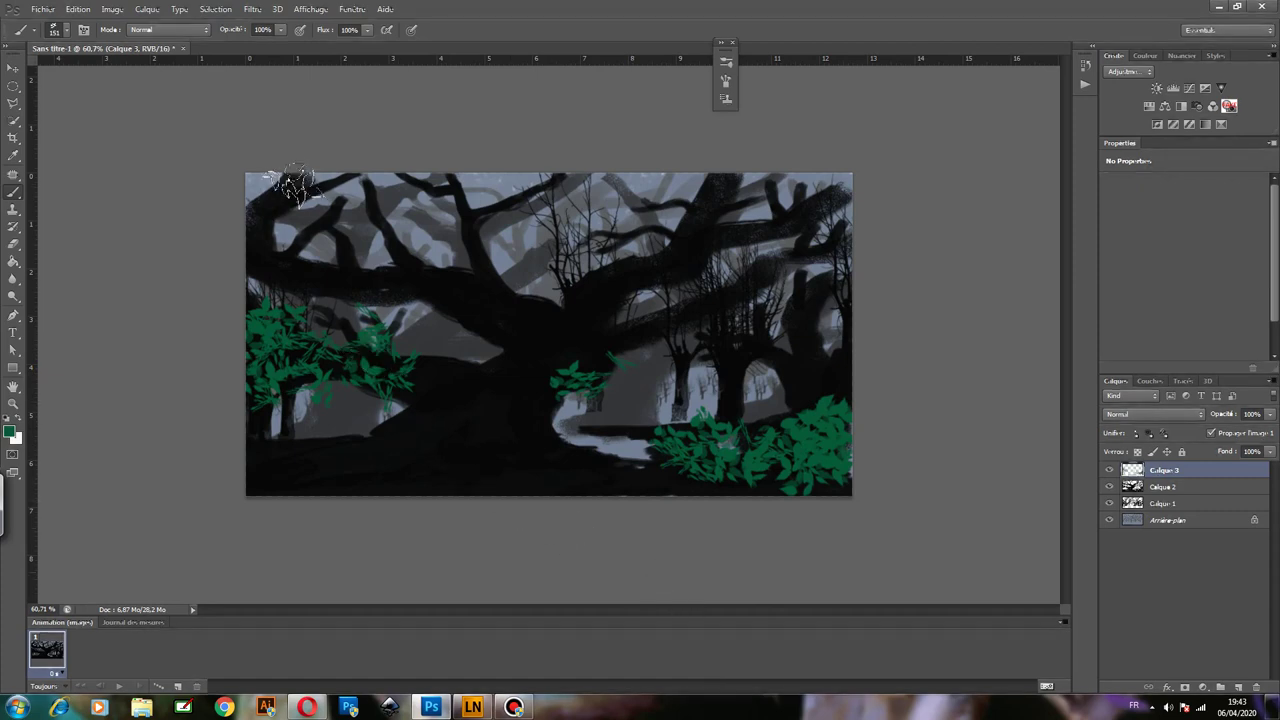
pyautogui.moveTo(286, 194); pyautogui.dragTo(343, 177)
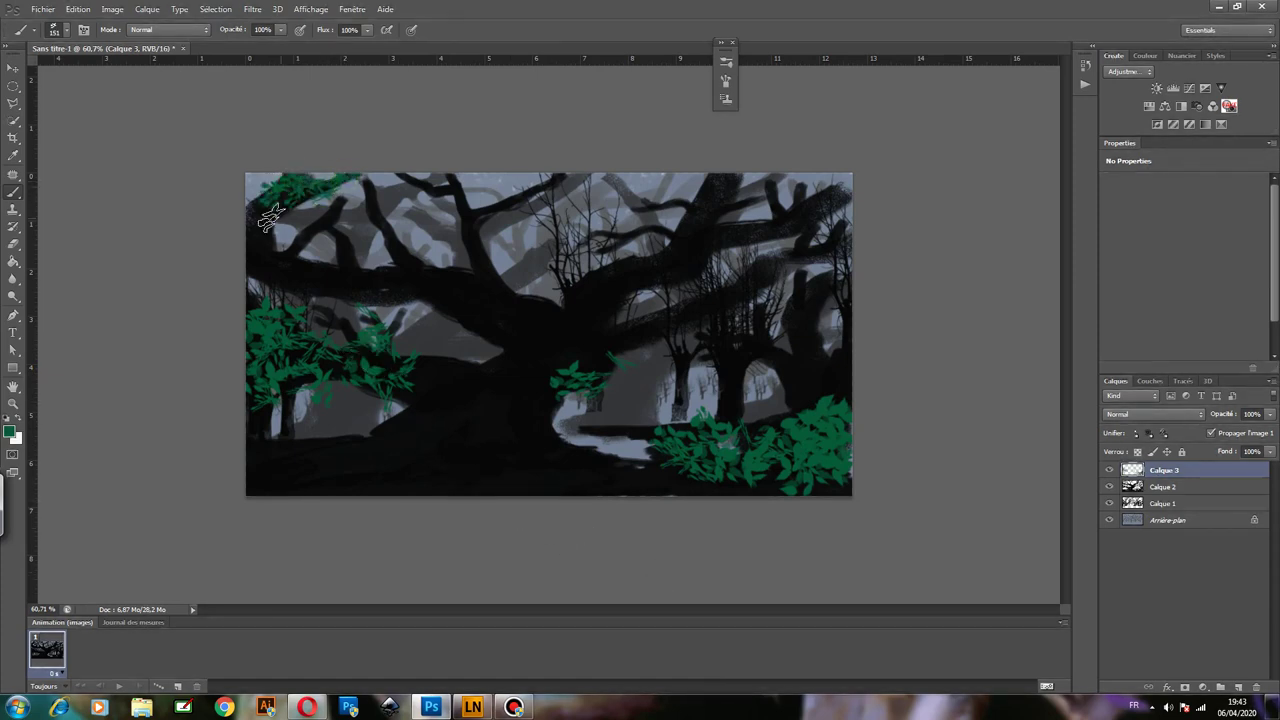
pyautogui.moveTo(271, 200)
pyautogui.mouseDown()
pyautogui.moveTo(263, 214)
pyautogui.moveTo(281, 256)
pyautogui.moveTo(266, 243)
pyautogui.mouseUp()
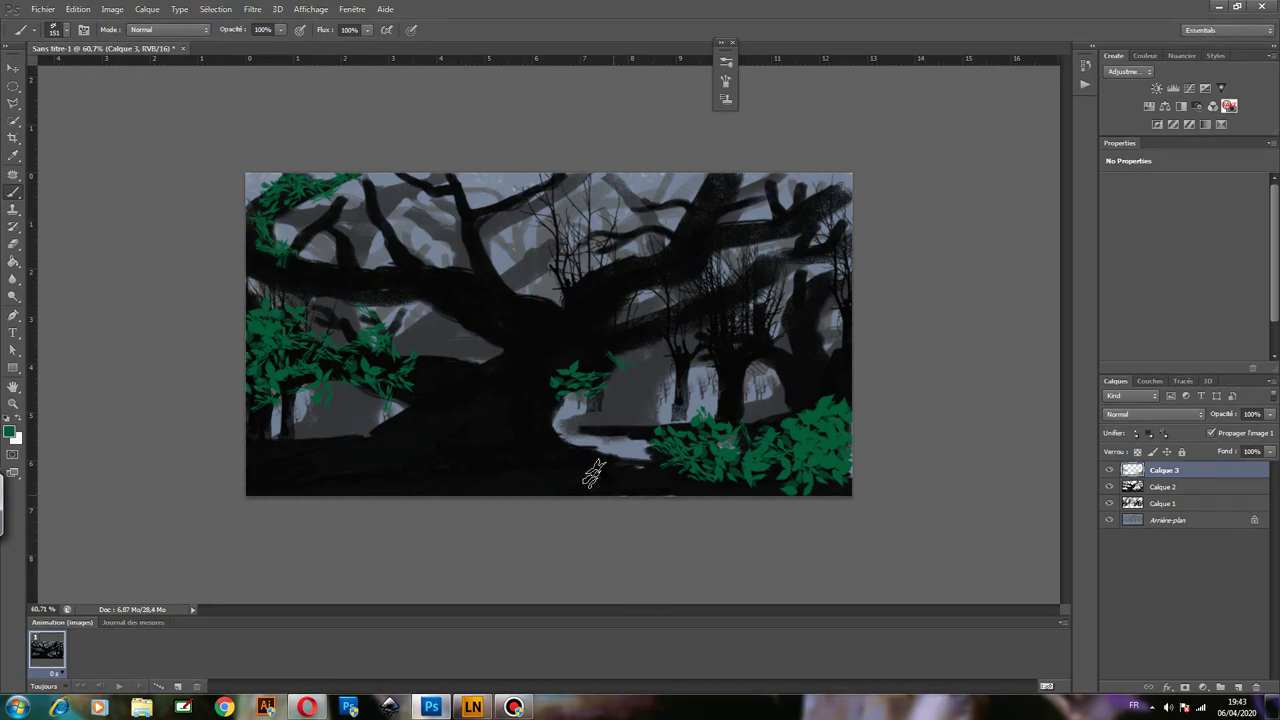
pyautogui.moveTo(495, 268); pyautogui.dragTo(548, 300)
pyautogui.moveTo(412, 265)
pyautogui.mouseDown()
pyautogui.moveTo(374, 194)
pyautogui.moveTo(389, 214)
pyautogui.moveTo(432, 186)
pyautogui.moveTo(533, 193)
pyautogui.moveTo(551, 177)
pyautogui.mouseUp()
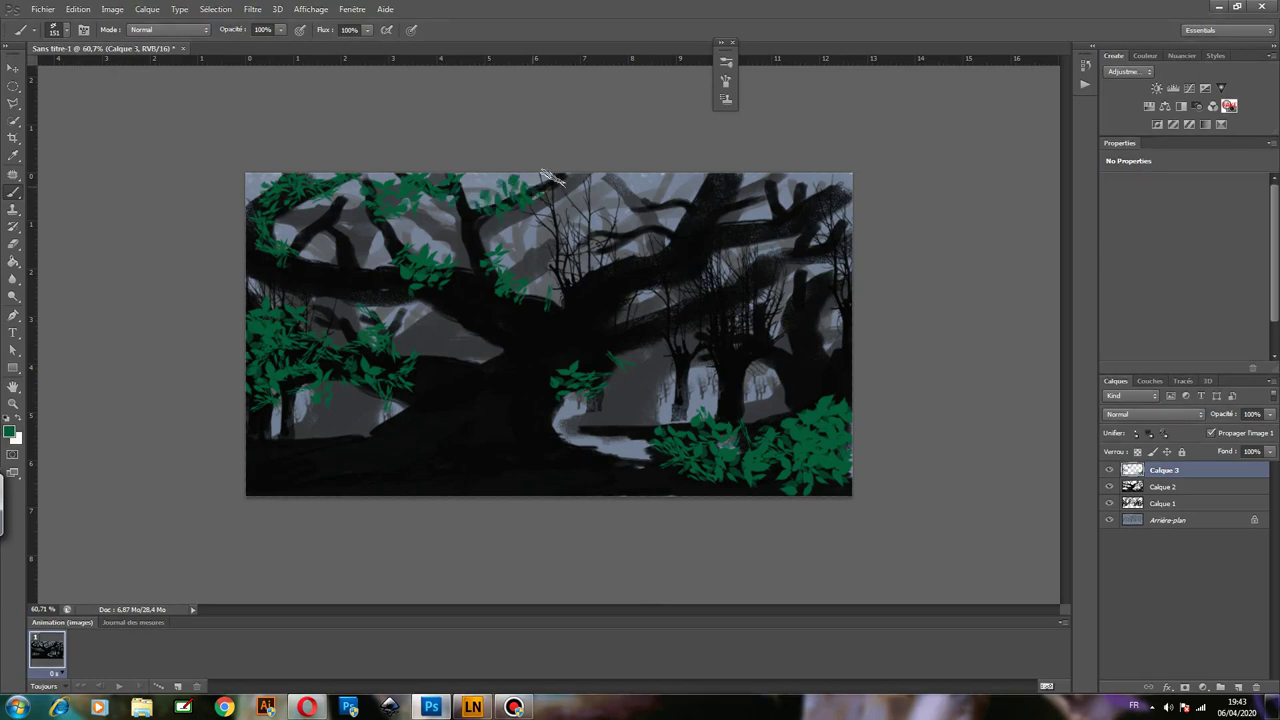
pyautogui.moveTo(714, 251)
pyautogui.mouseDown()
pyautogui.moveTo(677, 223)
pyautogui.moveTo(698, 218)
pyautogui.moveTo(698, 266)
pyautogui.moveTo(658, 285)
pyautogui.moveTo(575, 275)
pyautogui.moveTo(606, 271)
pyautogui.mouseUp()
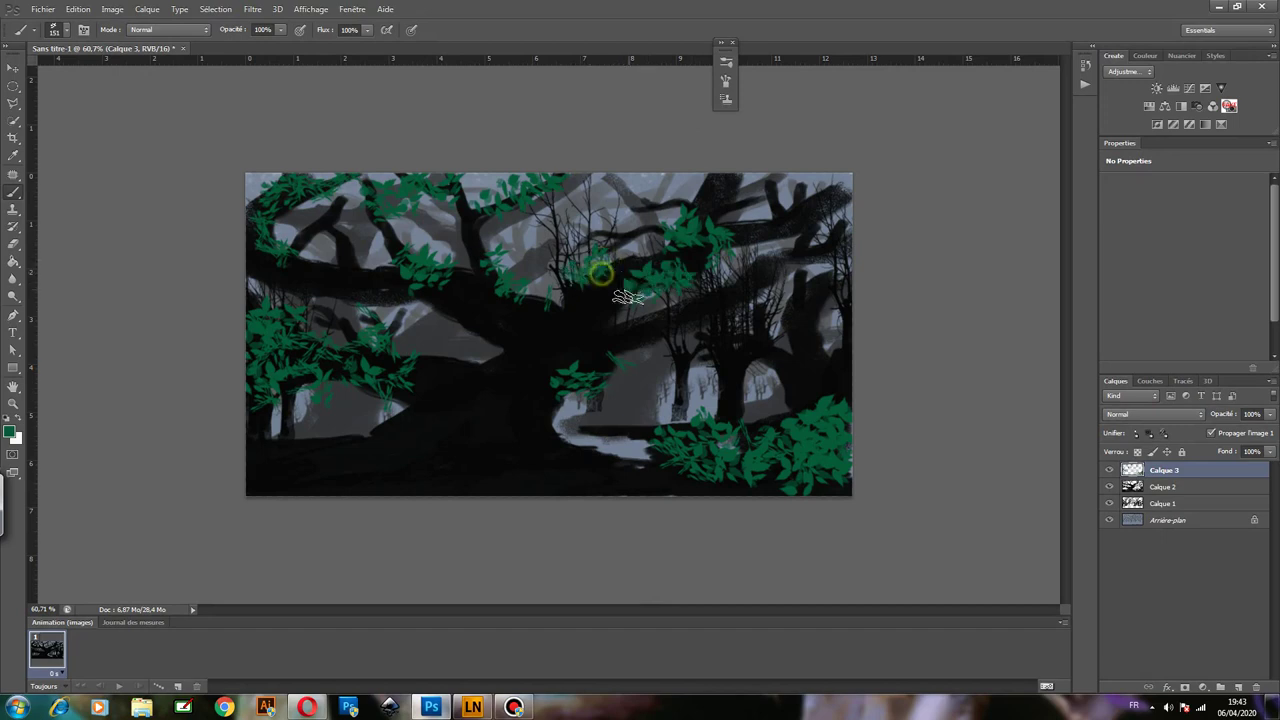
pyautogui.moveTo(688, 302)
pyautogui.mouseDown()
pyautogui.moveTo(729, 297)
pyautogui.moveTo(700, 322)
pyautogui.moveTo(791, 277)
pyautogui.mouseUp()
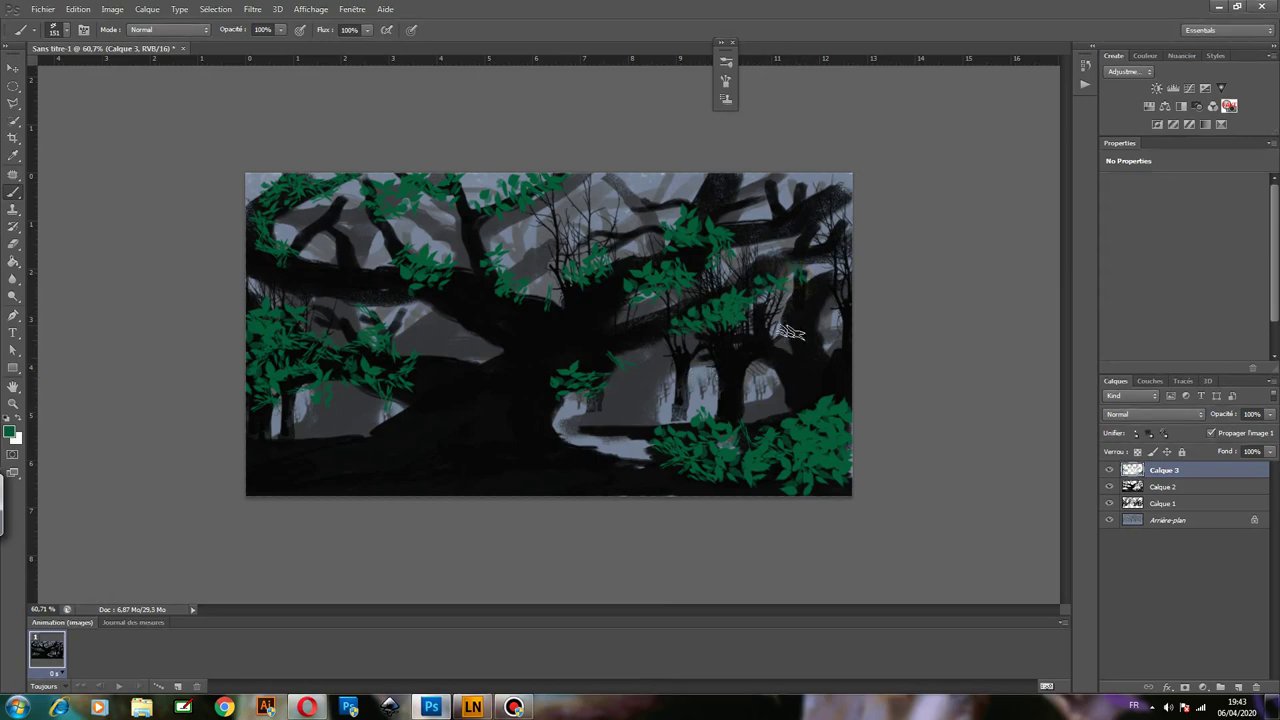
pyautogui.moveTo(640, 320)
pyautogui.mouseDown()
pyautogui.moveTo(665, 310)
pyautogui.moveTo(620, 322)
pyautogui.moveTo(543, 290)
pyautogui.moveTo(522, 296)
pyautogui.moveTo(486, 229)
pyautogui.mouseUp()
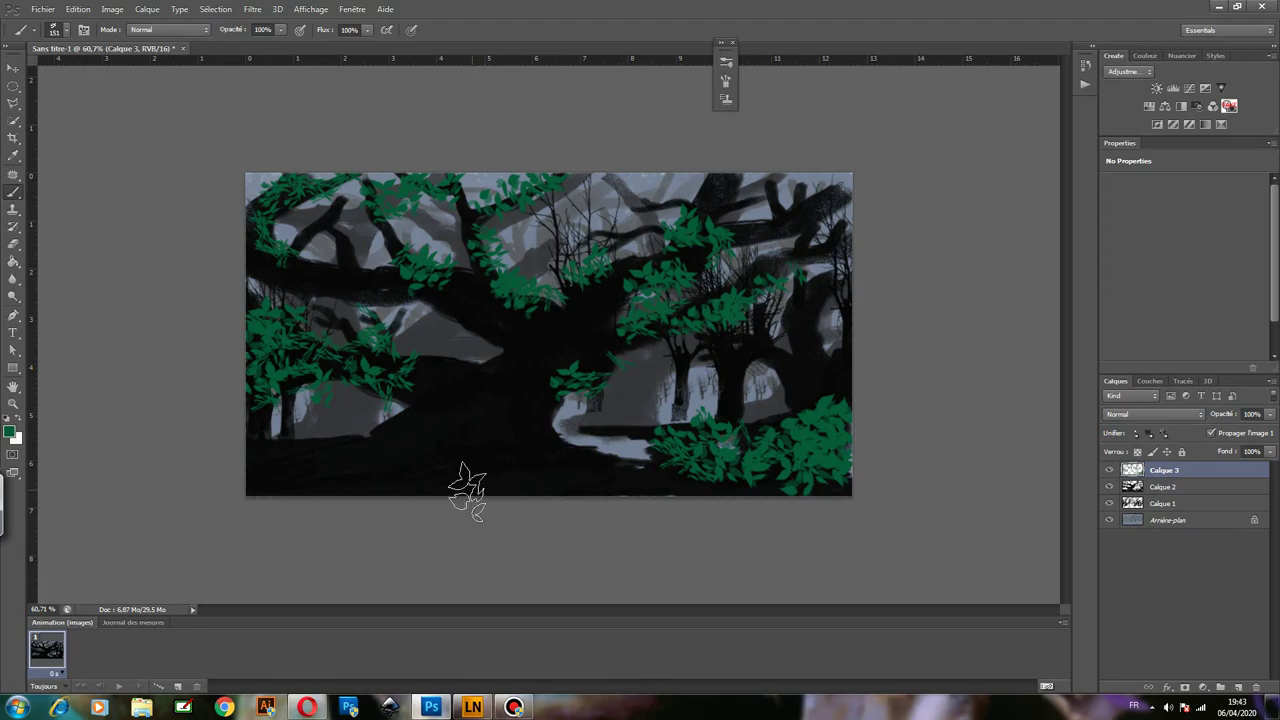
# Check the Opera references, then set the foreground colour to darker green 06301f.
pyautogui.click(433, 710)
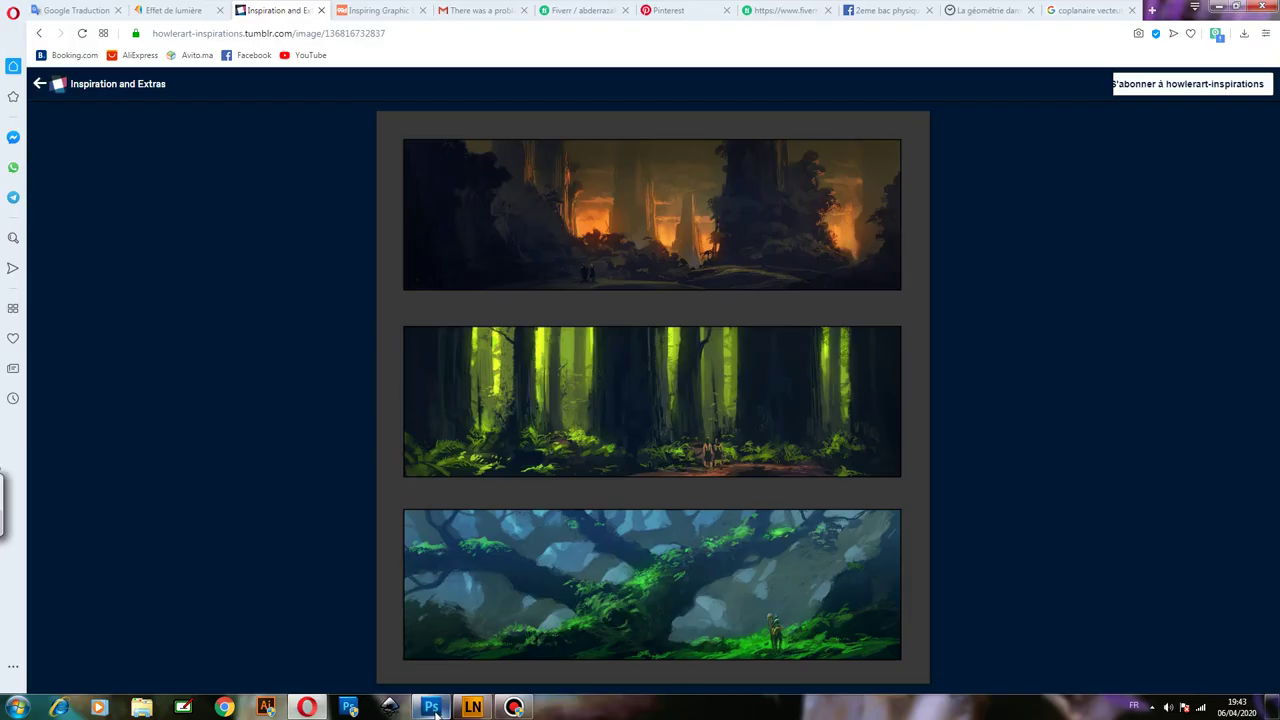
pyautogui.click(433, 710)
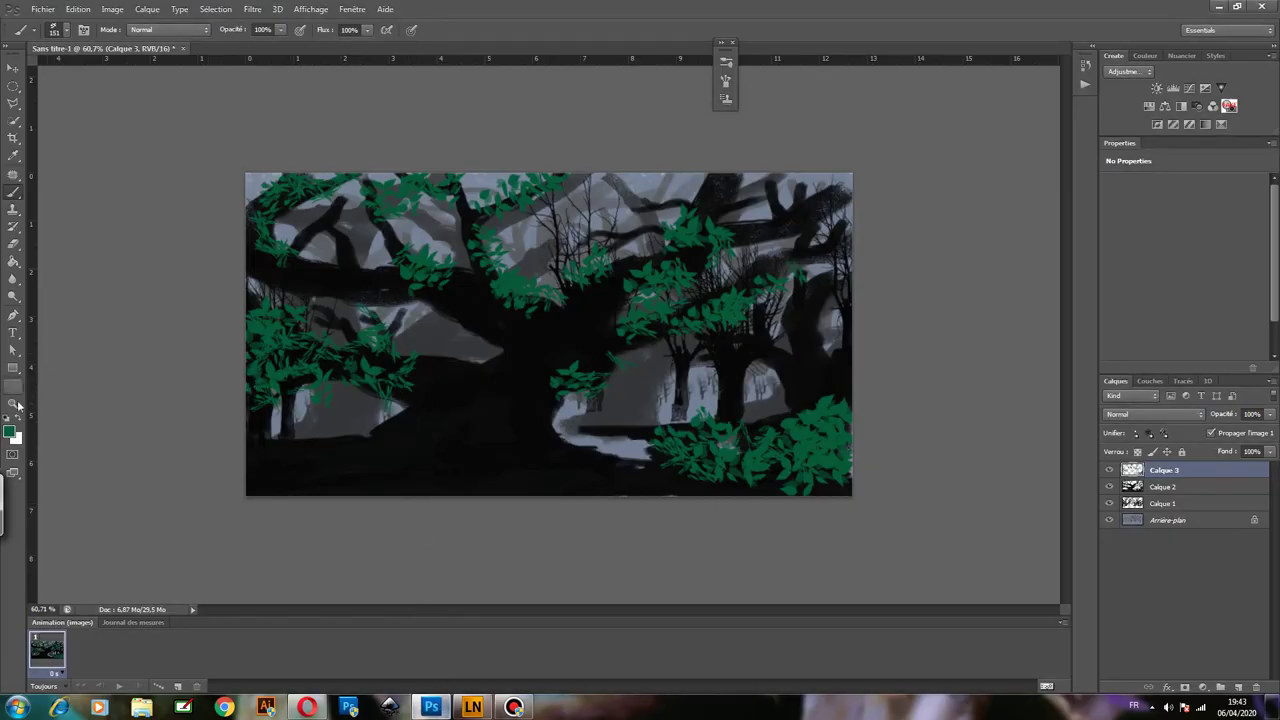
pyautogui.click(11, 433)
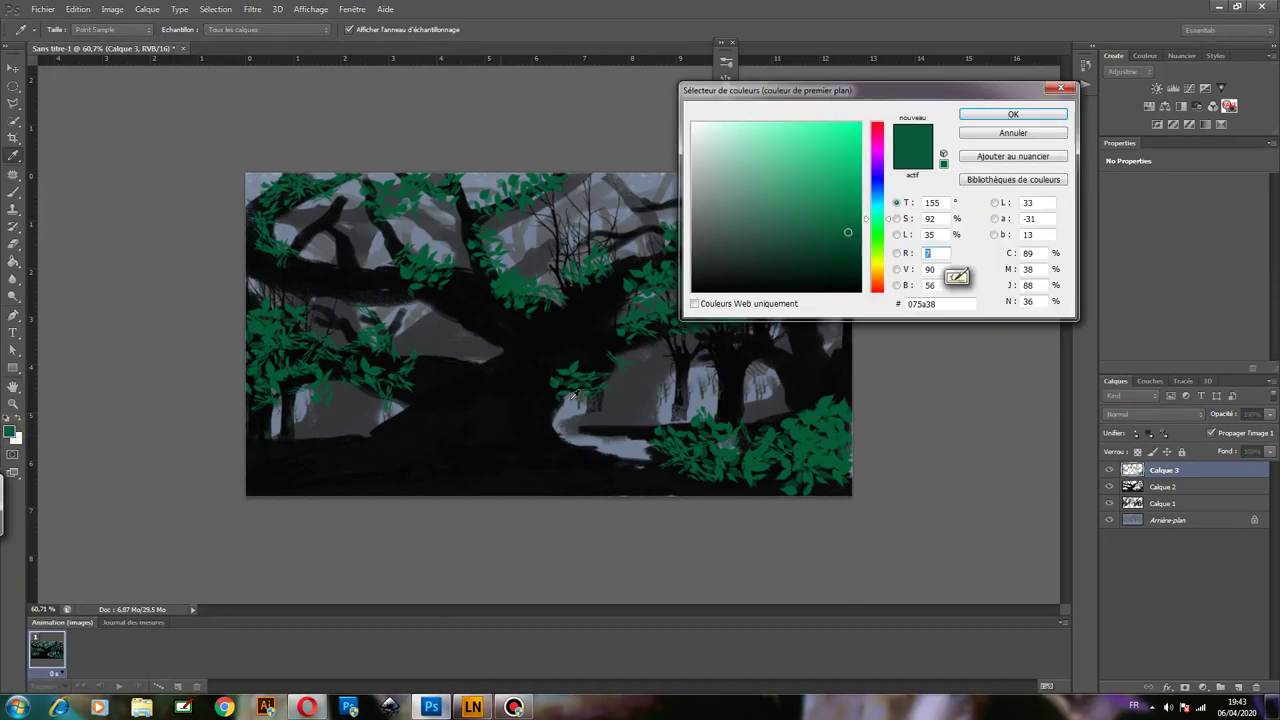
pyautogui.moveTo(770, 263); pyautogui.dragTo(847, 268)
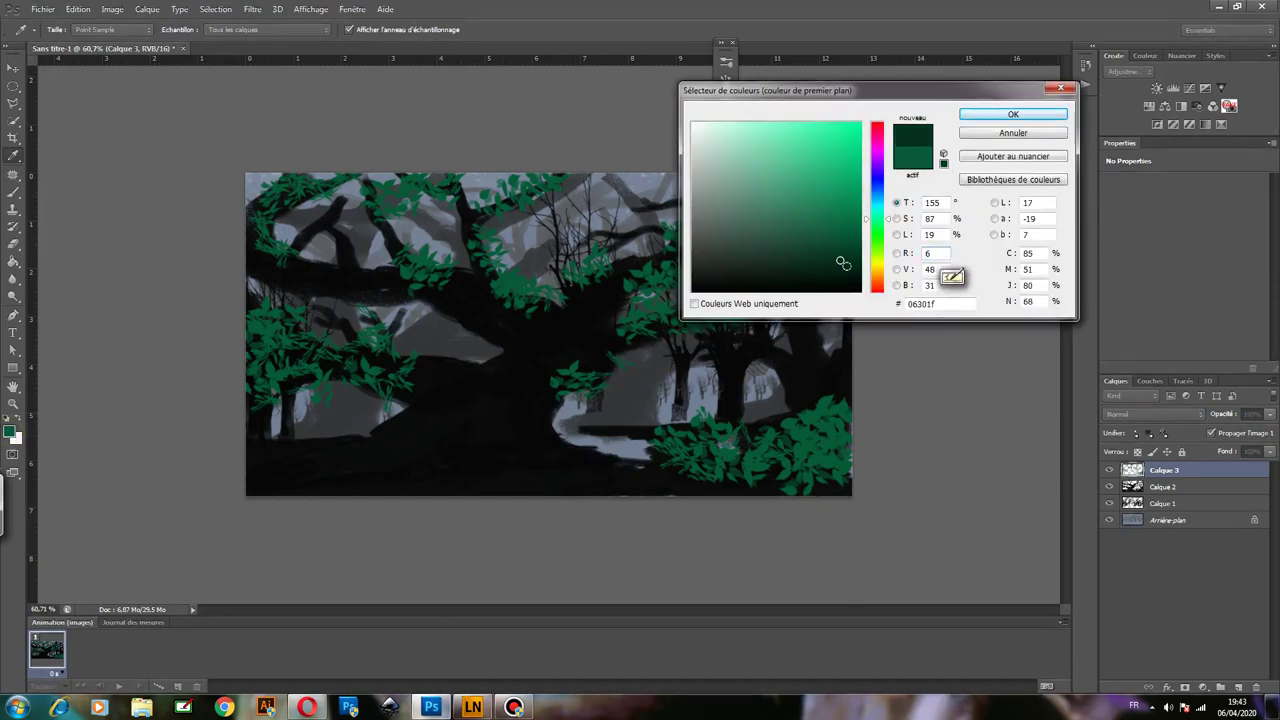
pyautogui.click(993, 118)
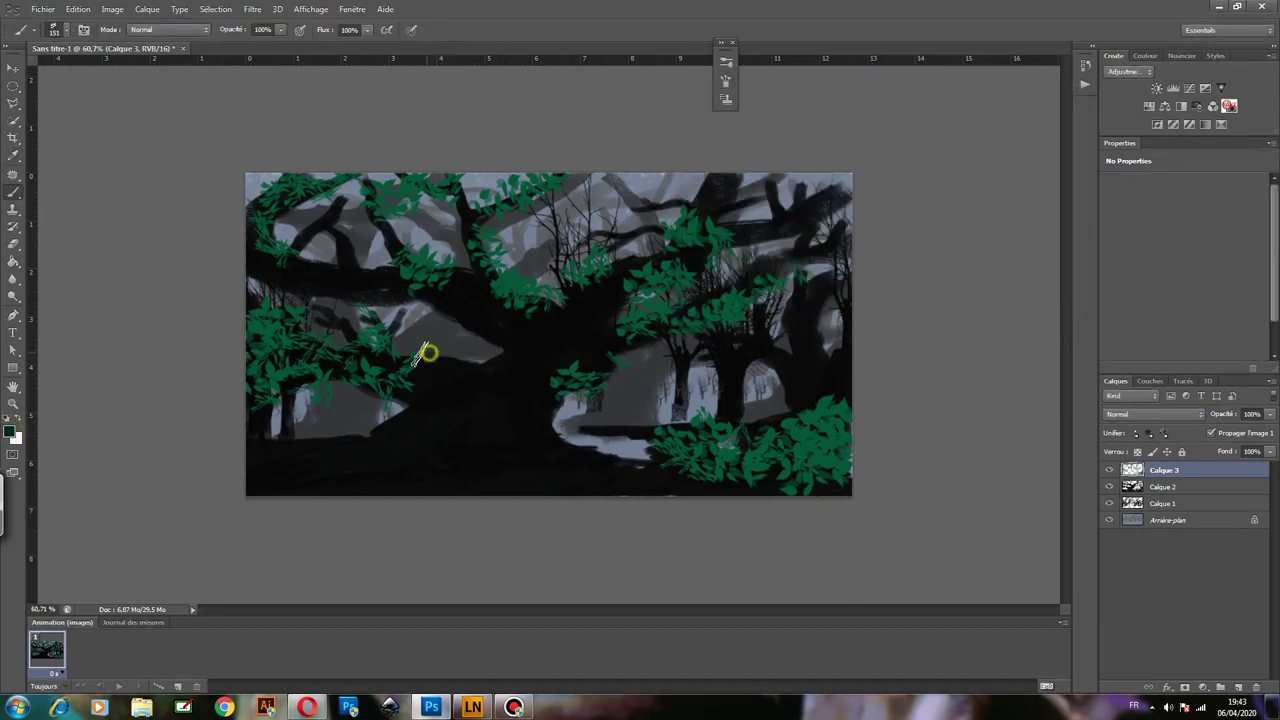
# Dab dark green leaves over the grey patch, left branches, central tree and upper-right trees.
pyautogui.moveTo(440, 362)
pyautogui.mouseDown()
pyautogui.moveTo(405, 355)
pyautogui.moveTo(440, 368)
pyautogui.mouseUp()
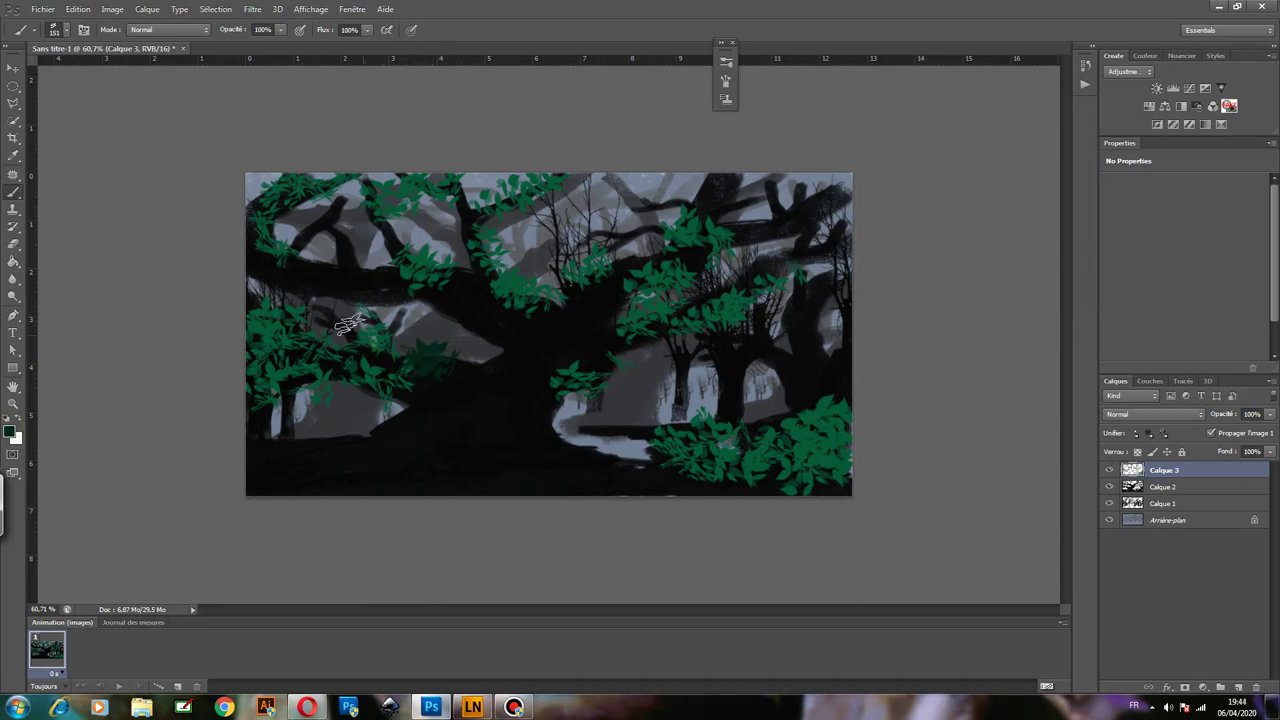
pyautogui.moveTo(392, 272); pyautogui.dragTo(463, 284)
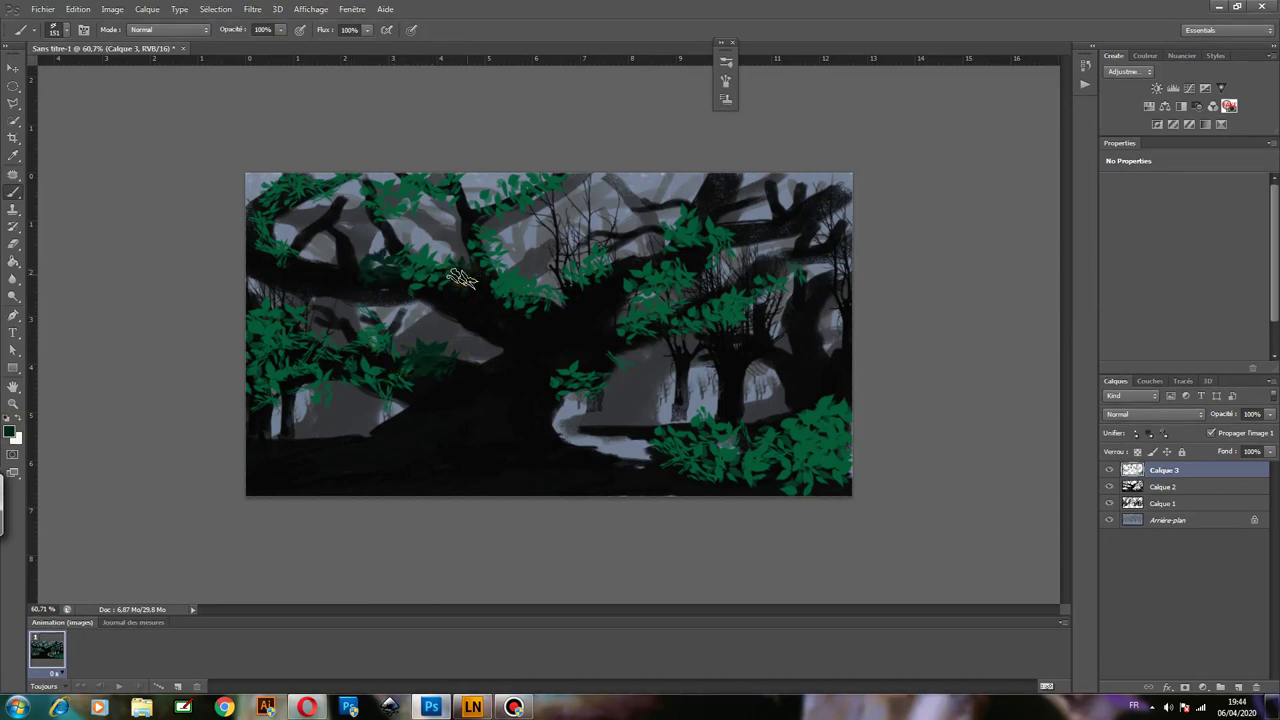
pyautogui.click(566, 314)
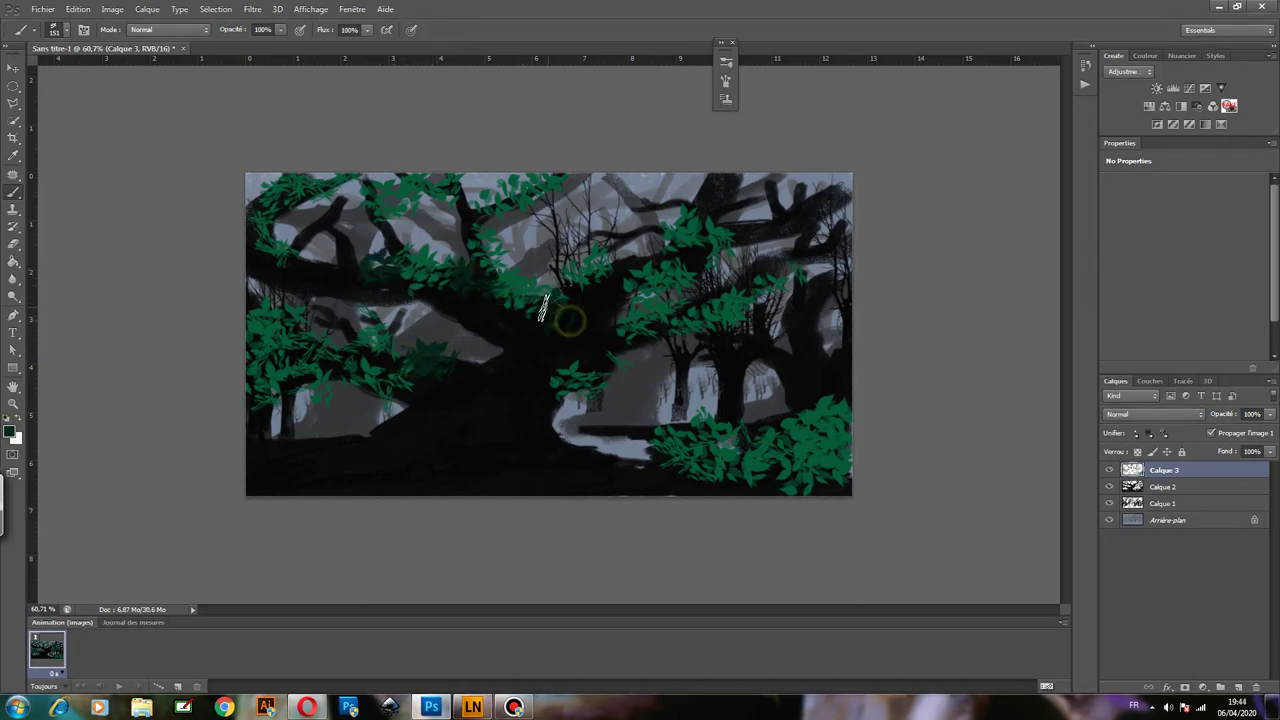
pyautogui.click(628, 266)
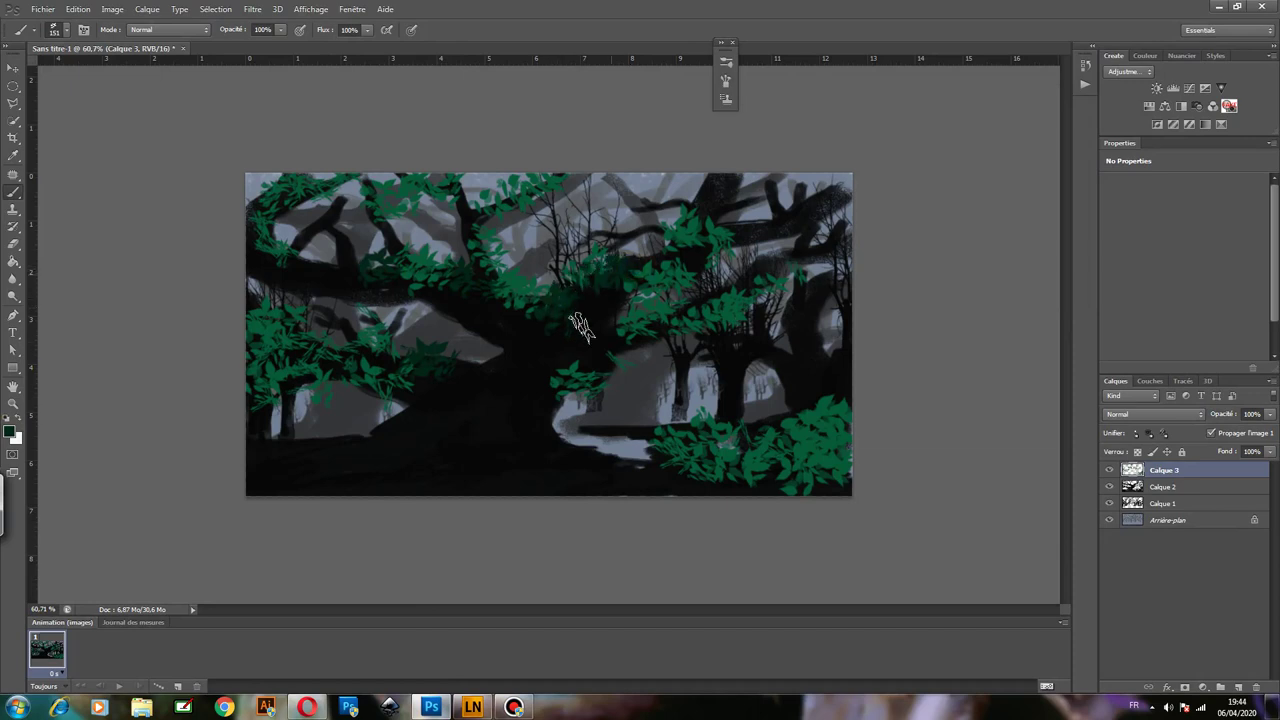
pyautogui.click(623, 331)
pyautogui.click(711, 289)
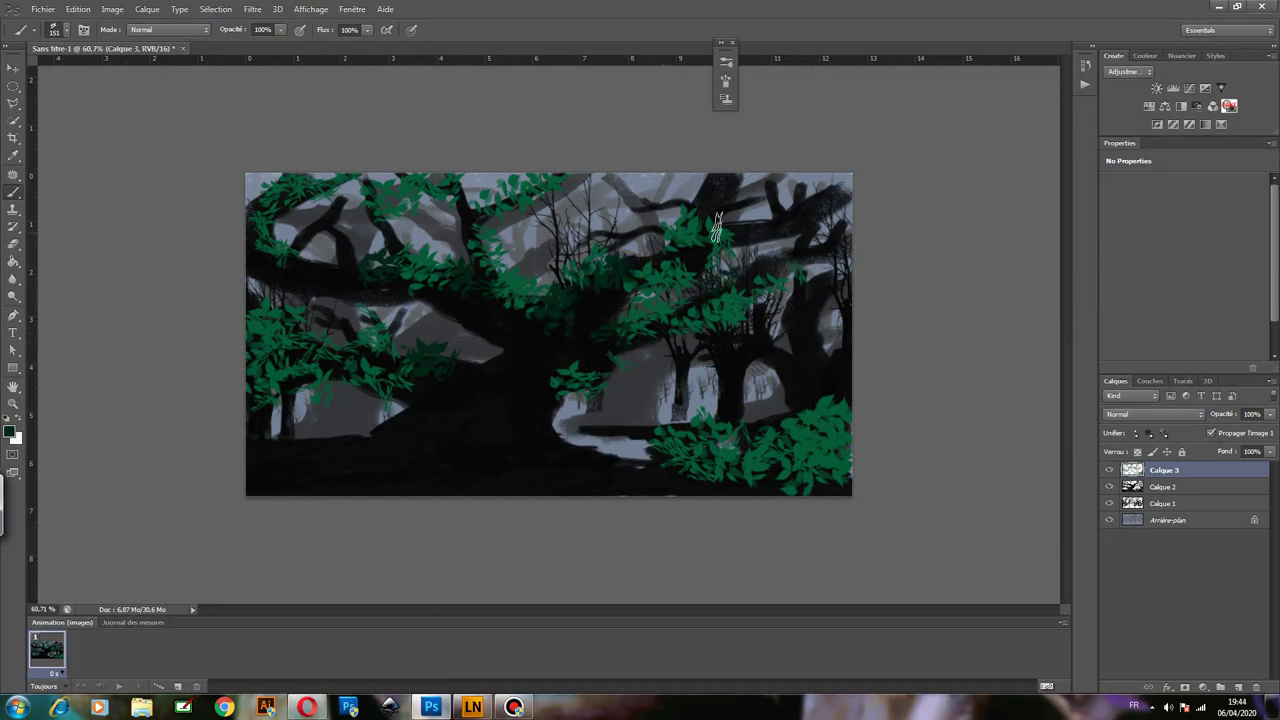
pyautogui.click(740, 207)
pyautogui.moveTo(760, 212); pyautogui.dragTo(835, 195)
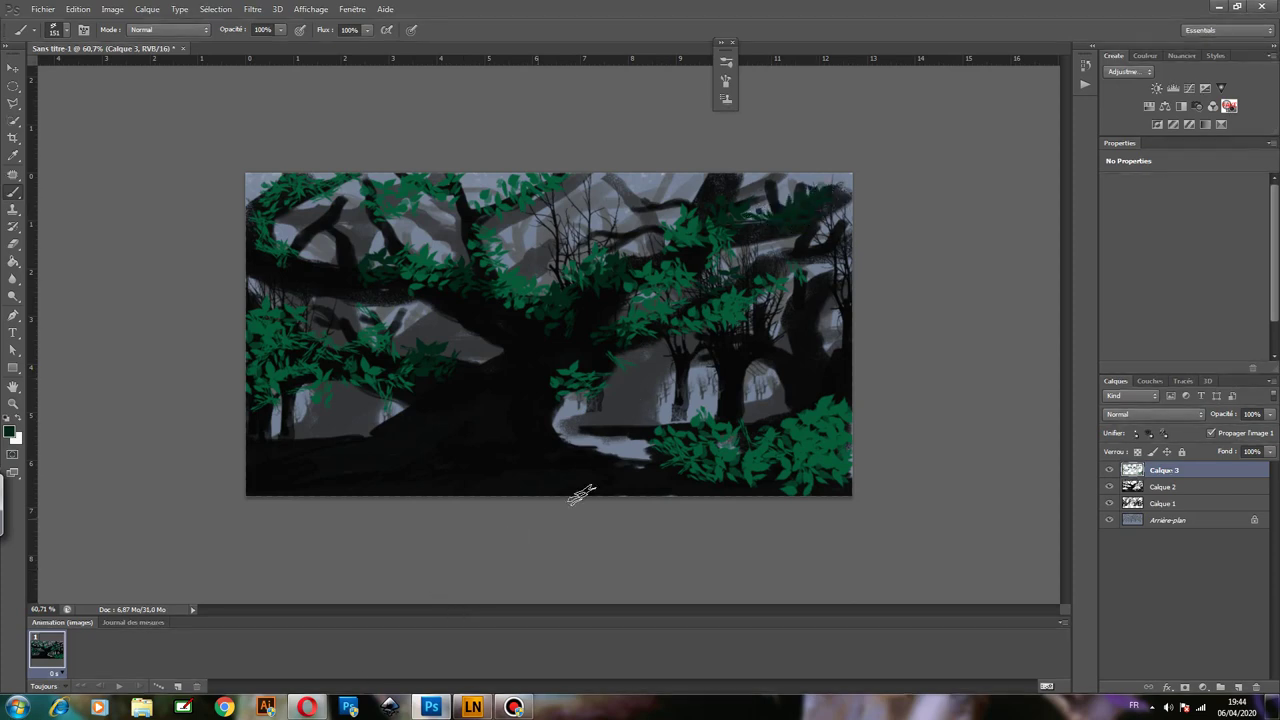
# Add dark green foliage to the bottom-right bush, right-edge tree and central tree.
pyautogui.click(654, 460)
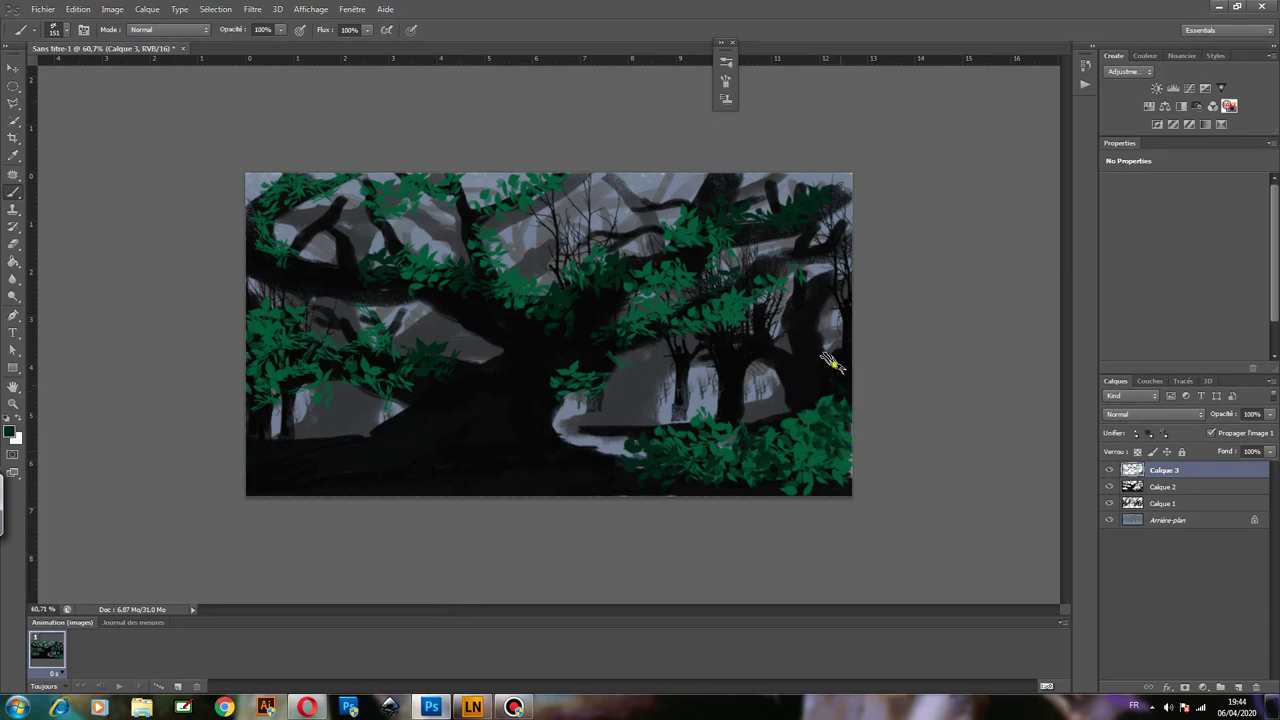
pyautogui.moveTo(831, 362)
pyautogui.mouseDown()
pyautogui.moveTo(823, 330)
pyautogui.moveTo(795, 415)
pyautogui.mouseUp()
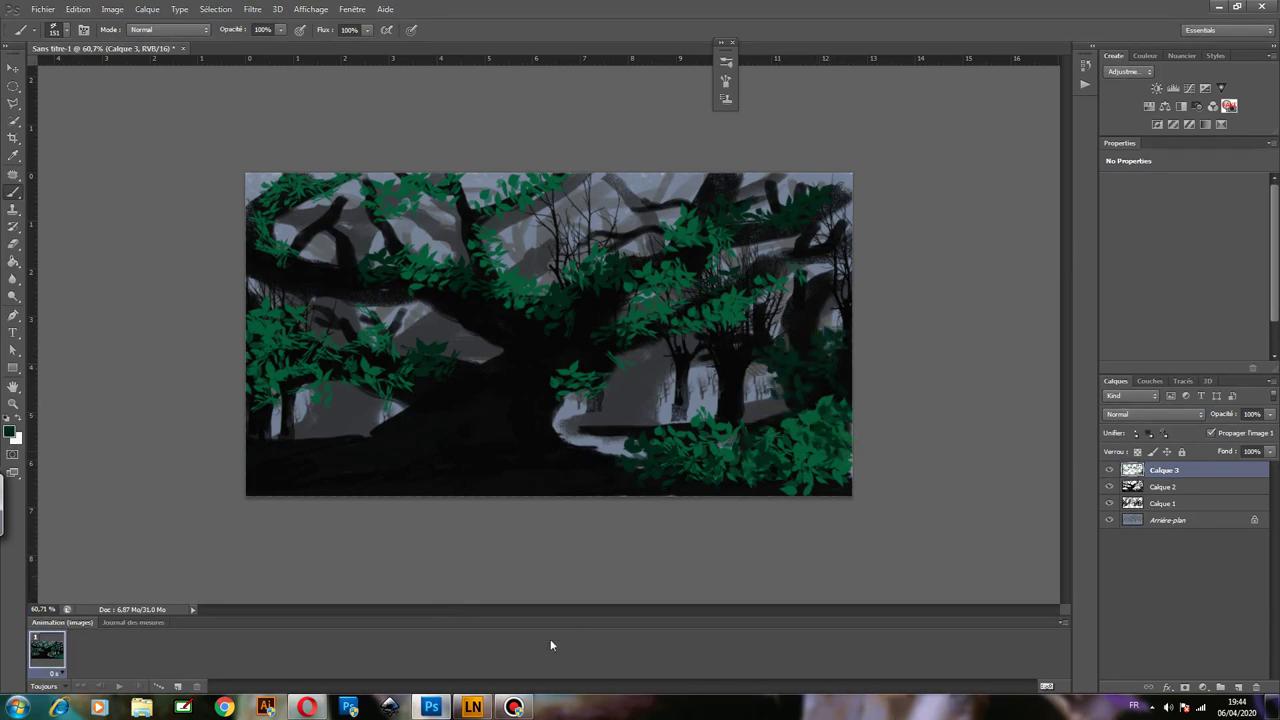
pyautogui.click(396, 405)
pyautogui.moveTo(398, 410)
pyautogui.mouseDown()
pyautogui.moveTo(466, 366)
pyautogui.moveTo(323, 323)
pyautogui.moveTo(300, 343)
pyautogui.moveTo(270, 330)
pyautogui.mouseUp()
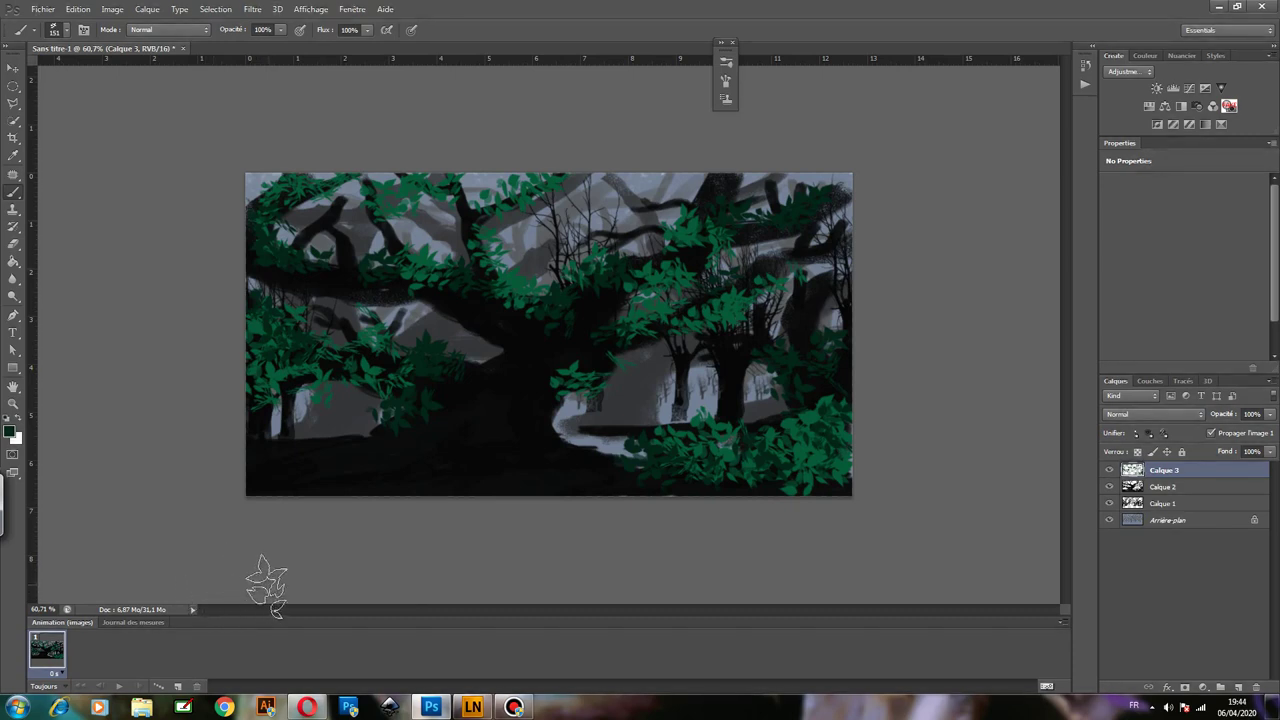
# Shrink the leaf brush to 69 px.
pyautogui.click(66, 30)
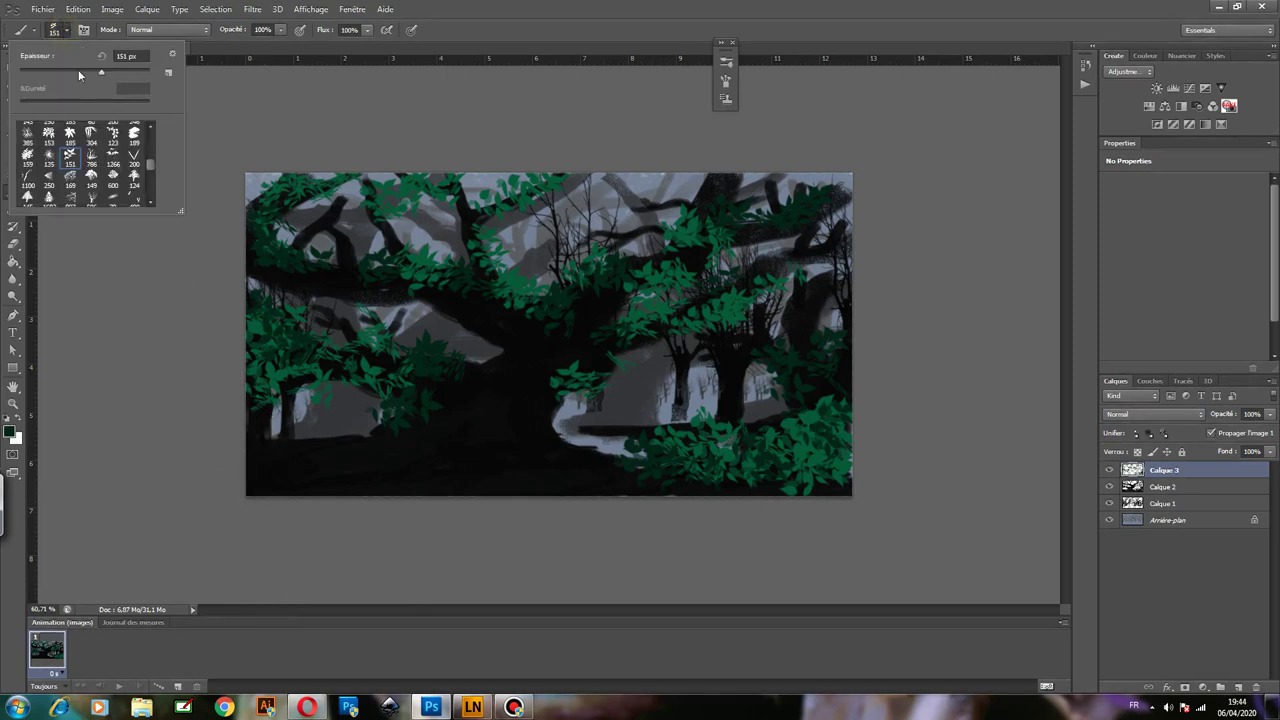
pyautogui.moveTo(79, 74); pyautogui.dragTo(63, 72)
pyautogui.click(350, 270)
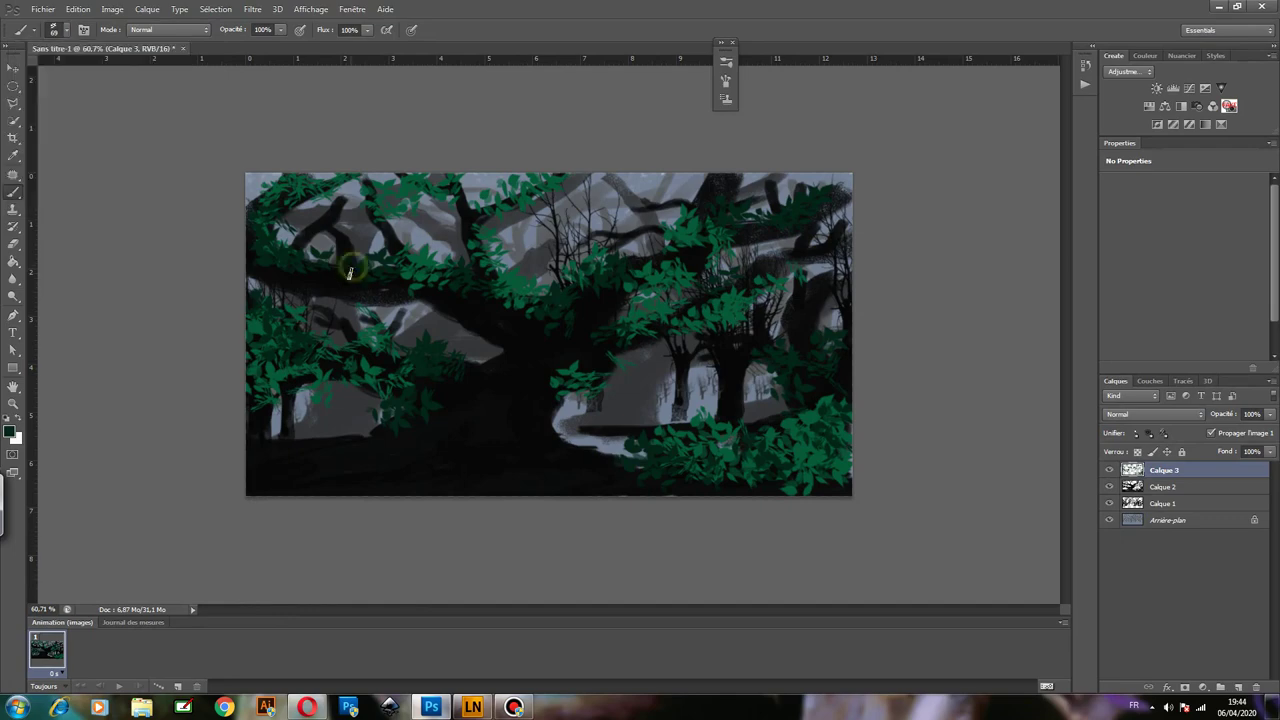
# Set the foreground colour to bright green 13de69 and dab leaves on the left branch.
pyautogui.click(11, 432)
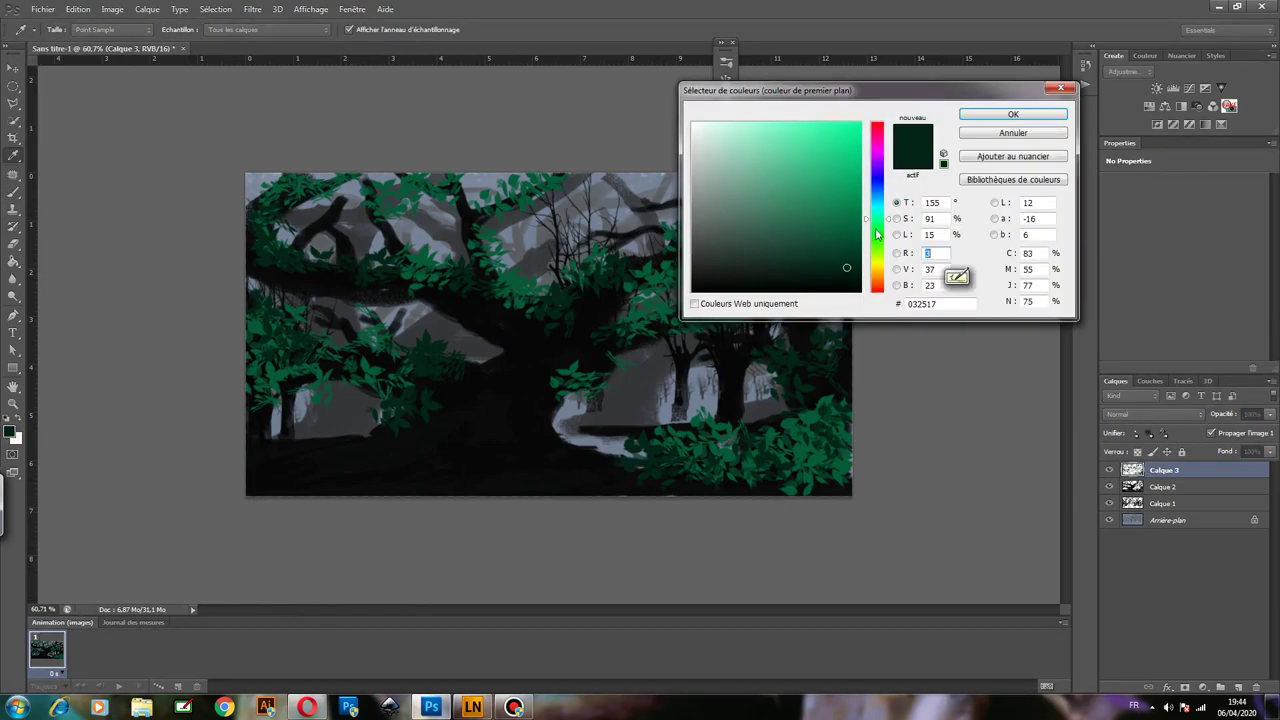
pyautogui.click(846, 145)
pyautogui.click(1012, 114)
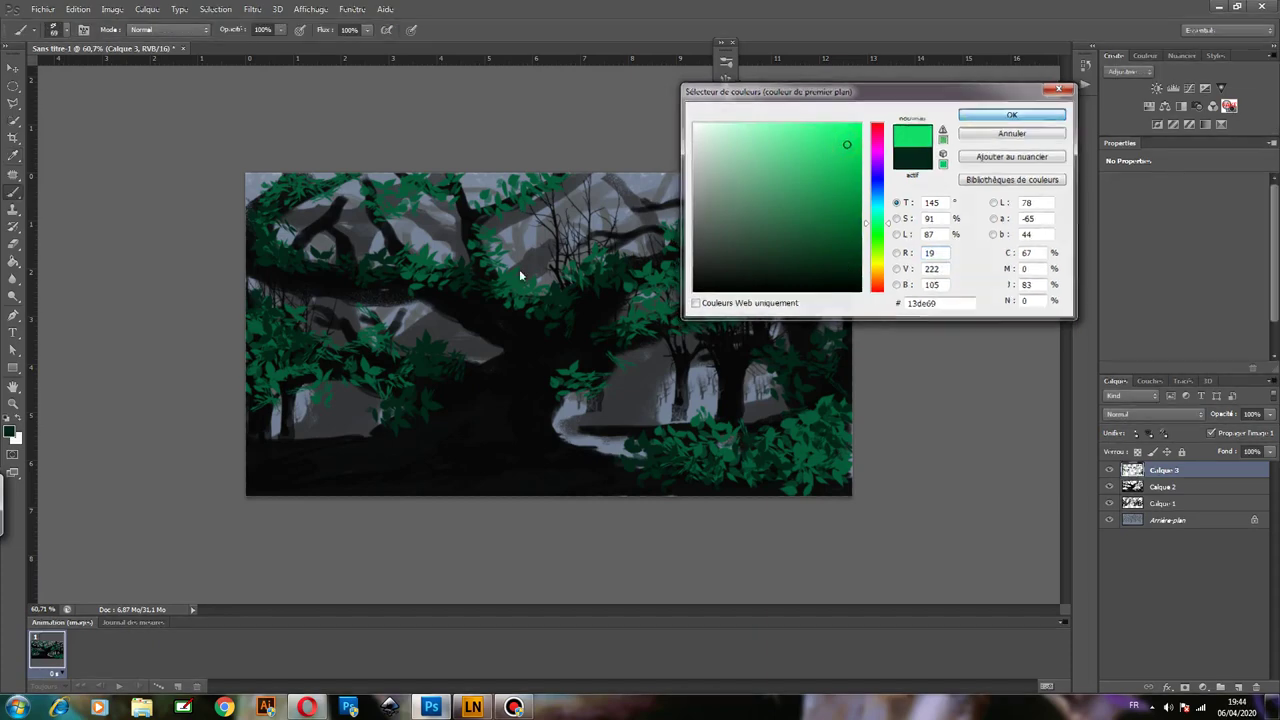
pyautogui.click(432, 264)
pyautogui.moveTo(397, 270)
pyautogui.mouseDown()
pyautogui.moveTo(386, 277)
pyautogui.moveTo(402, 265)
pyautogui.mouseUp()
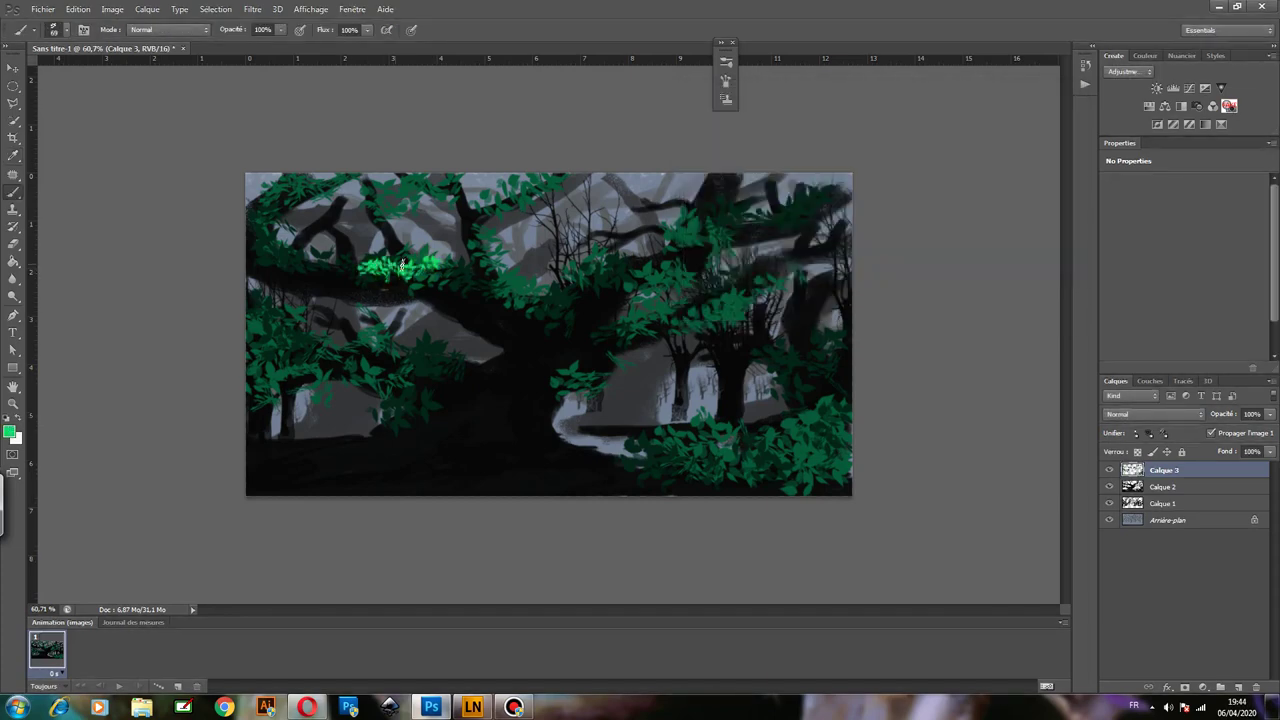
# Paint bright green leaves over the canopy centre, right tree top, upper canopy and lower-right bushes.
pyautogui.moveTo(538, 299)
pyautogui.mouseDown()
pyautogui.moveTo(498, 291)
pyautogui.moveTo(583, 286)
pyautogui.moveTo(557, 297)
pyautogui.moveTo(640, 262)
pyautogui.moveTo(655, 285)
pyautogui.moveTo(640, 313)
pyautogui.moveTo(600, 322)
pyautogui.mouseUp()
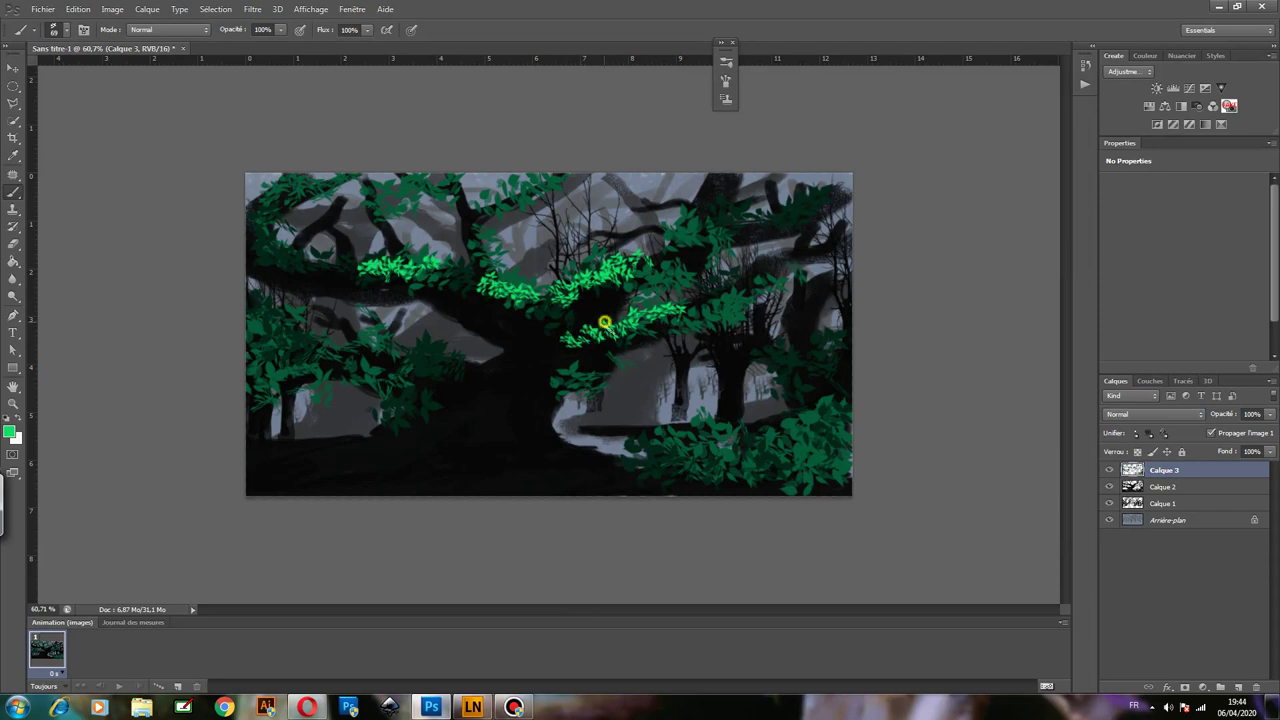
pyautogui.moveTo(770, 275)
pyautogui.mouseDown()
pyautogui.moveTo(738, 292)
pyautogui.moveTo(776, 268)
pyautogui.mouseUp()
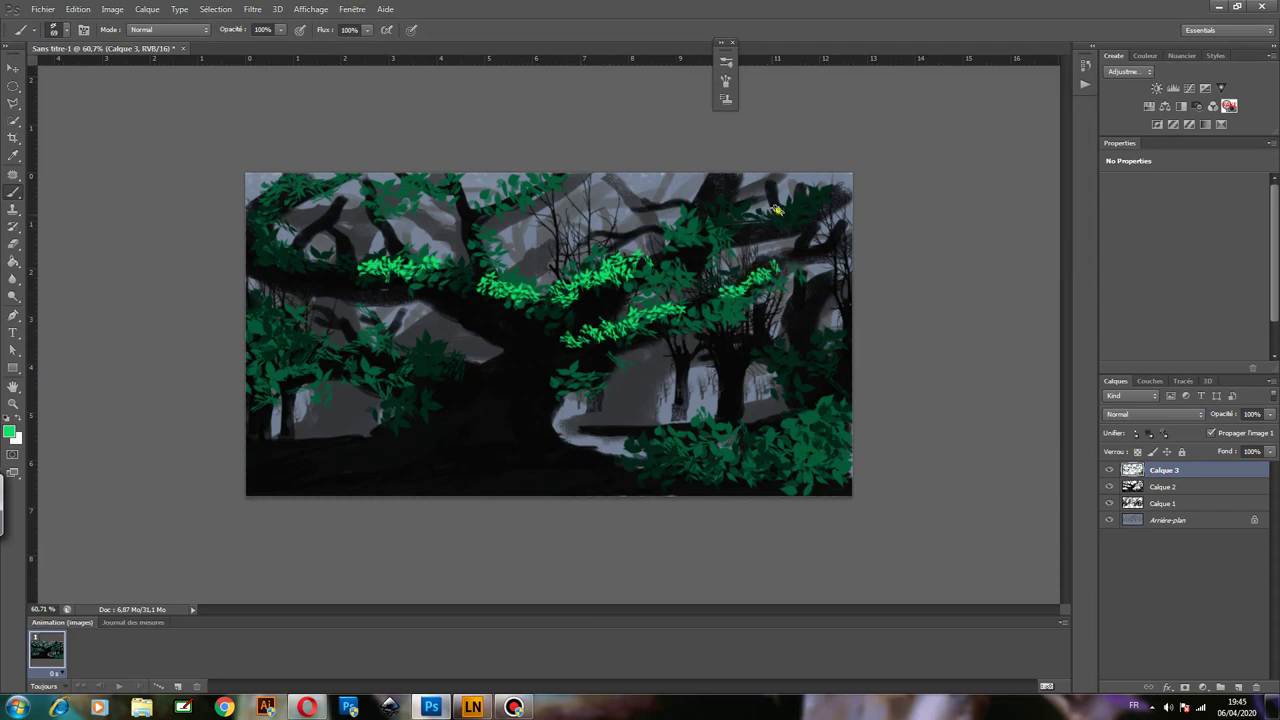
pyautogui.moveTo(782, 208); pyautogui.dragTo(662, 208)
pyautogui.moveTo(530, 210)
pyautogui.mouseDown()
pyautogui.moveTo(500, 185)
pyautogui.moveTo(475, 205)
pyautogui.moveTo(487, 226)
pyautogui.mouseUp()
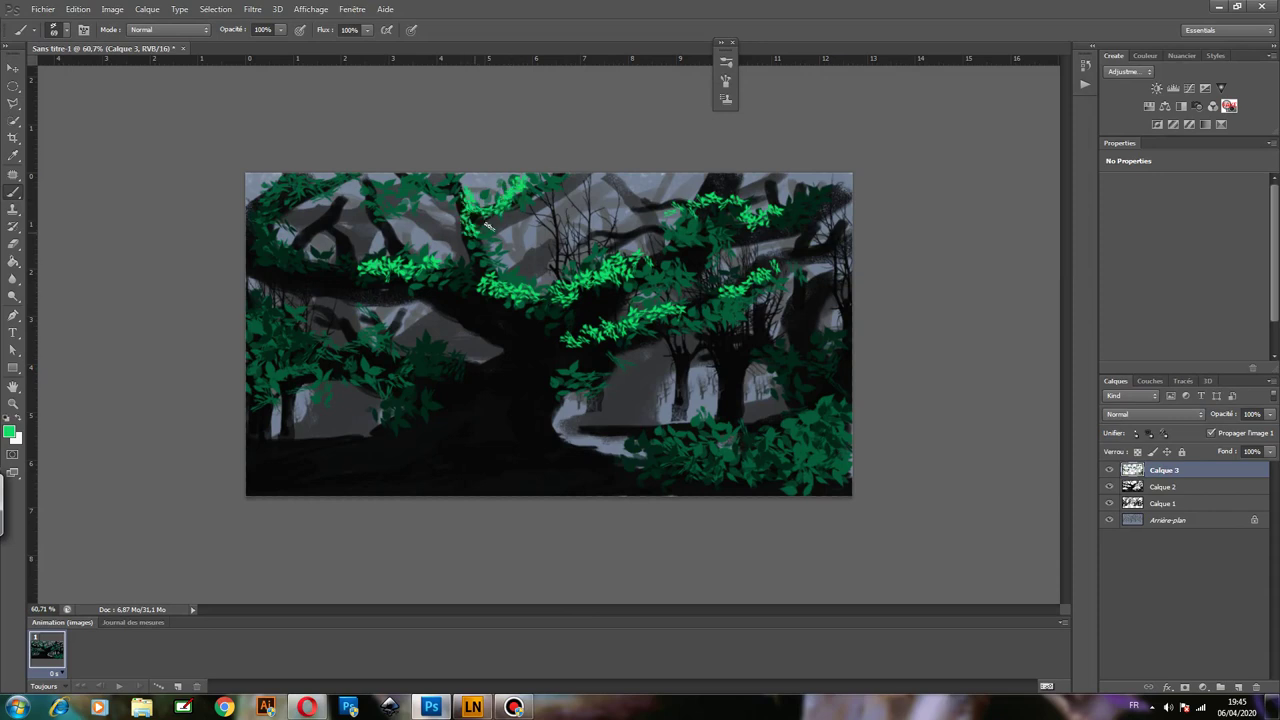
pyautogui.click(680, 422)
pyautogui.moveTo(680, 422)
pyautogui.mouseDown()
pyautogui.moveTo(749, 446)
pyautogui.moveTo(813, 411)
pyautogui.moveTo(800, 425)
pyautogui.moveTo(840, 395)
pyautogui.moveTo(800, 360)
pyautogui.moveTo(822, 398)
pyautogui.moveTo(837, 337)
pyautogui.mouseUp()
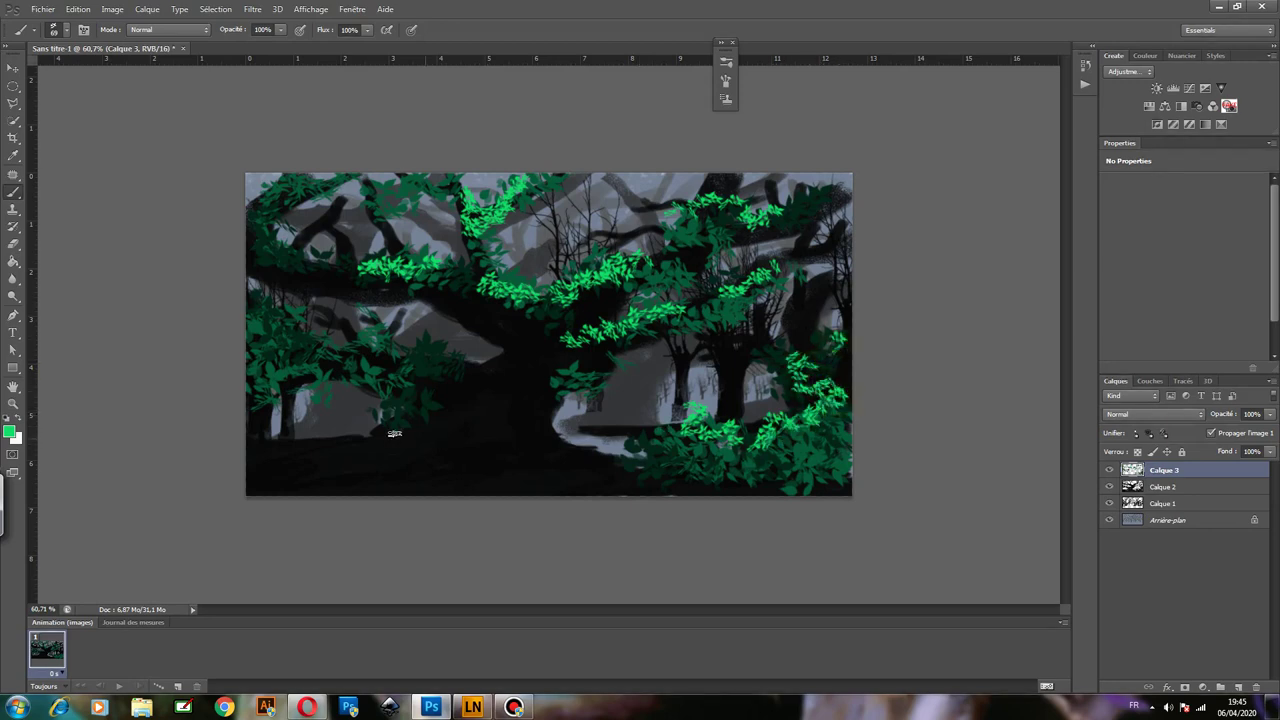
# Highlight the left and upper-left foliage with bright leaves, then check the browser reference.
pyautogui.moveTo(414, 368)
pyautogui.mouseDown()
pyautogui.moveTo(358, 335)
pyautogui.moveTo(313, 350)
pyautogui.moveTo(272, 312)
pyautogui.moveTo(268, 353)
pyautogui.moveTo(328, 370)
pyautogui.moveTo(389, 352)
pyautogui.mouseUp()
pyautogui.click(373, 264)
pyautogui.moveTo(308, 253)
pyautogui.mouseDown()
pyautogui.moveTo(252, 205)
pyautogui.moveTo(260, 245)
pyautogui.moveTo(282, 255)
pyautogui.mouseUp()
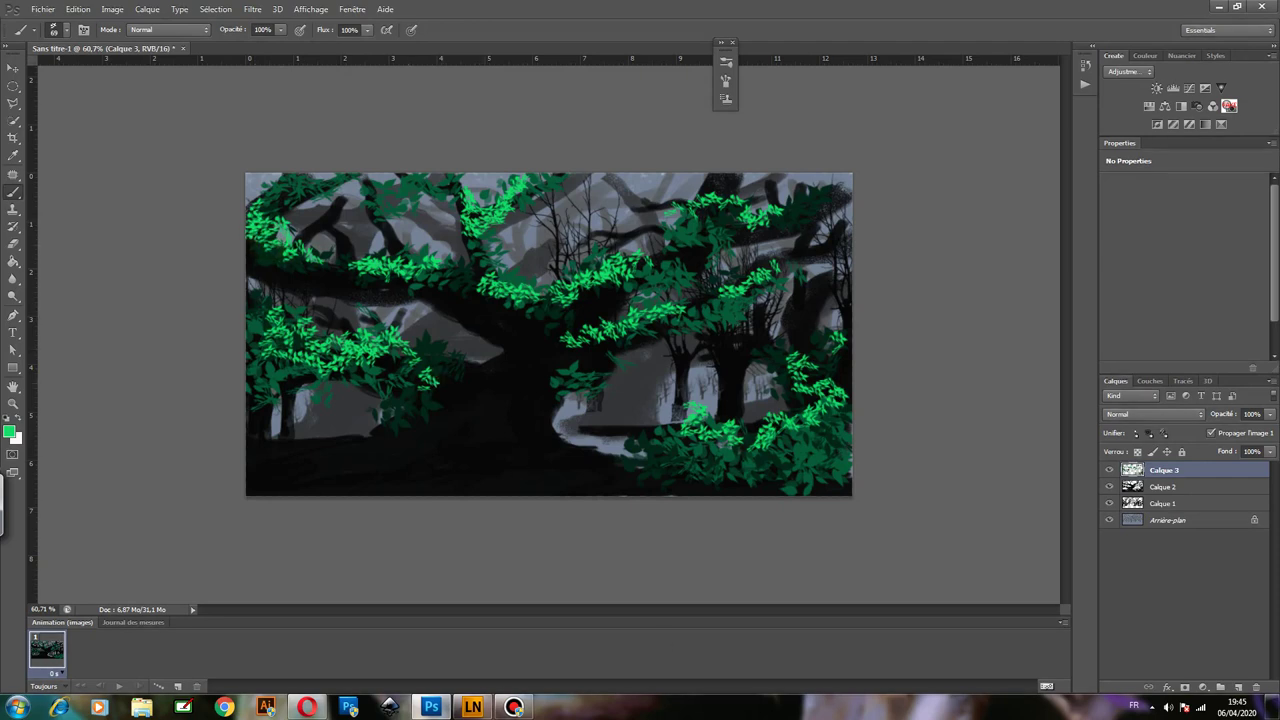
pyautogui.moveTo(483, 357)
pyautogui.mouseDown()
pyautogui.moveTo(439, 361)
pyautogui.moveTo(400, 405)
pyautogui.mouseUp()
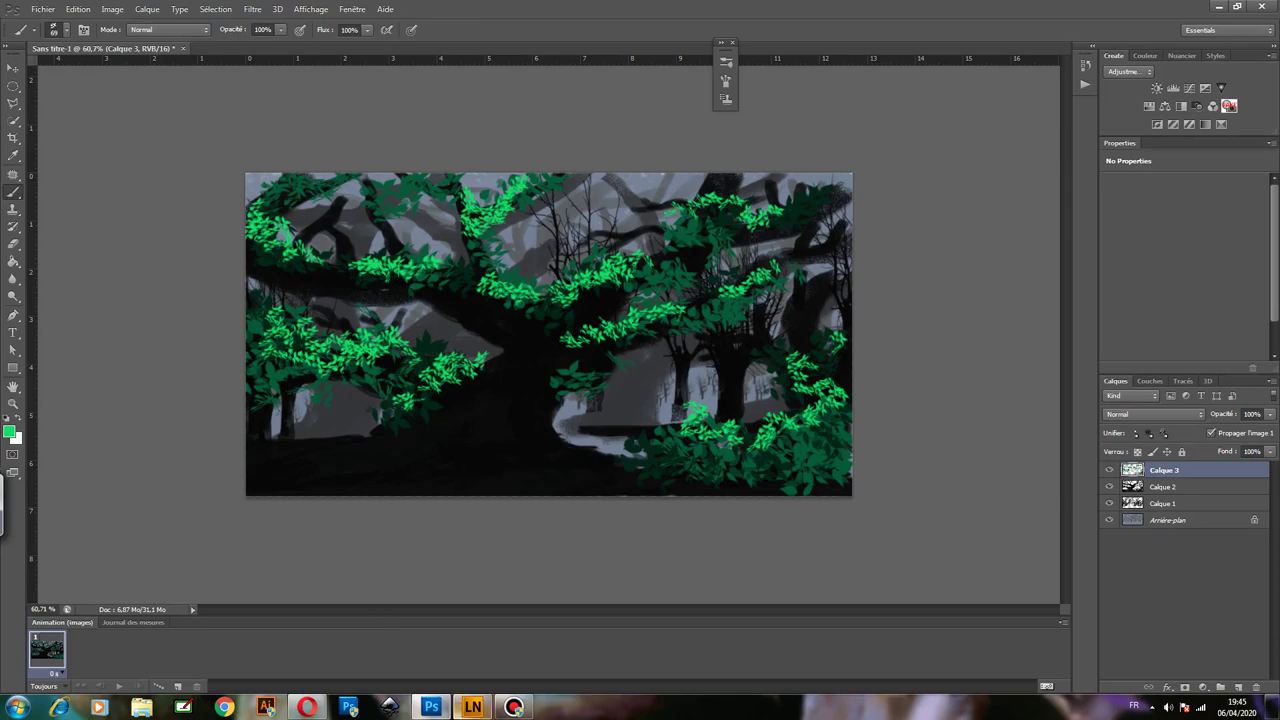
pyautogui.click(430, 708)
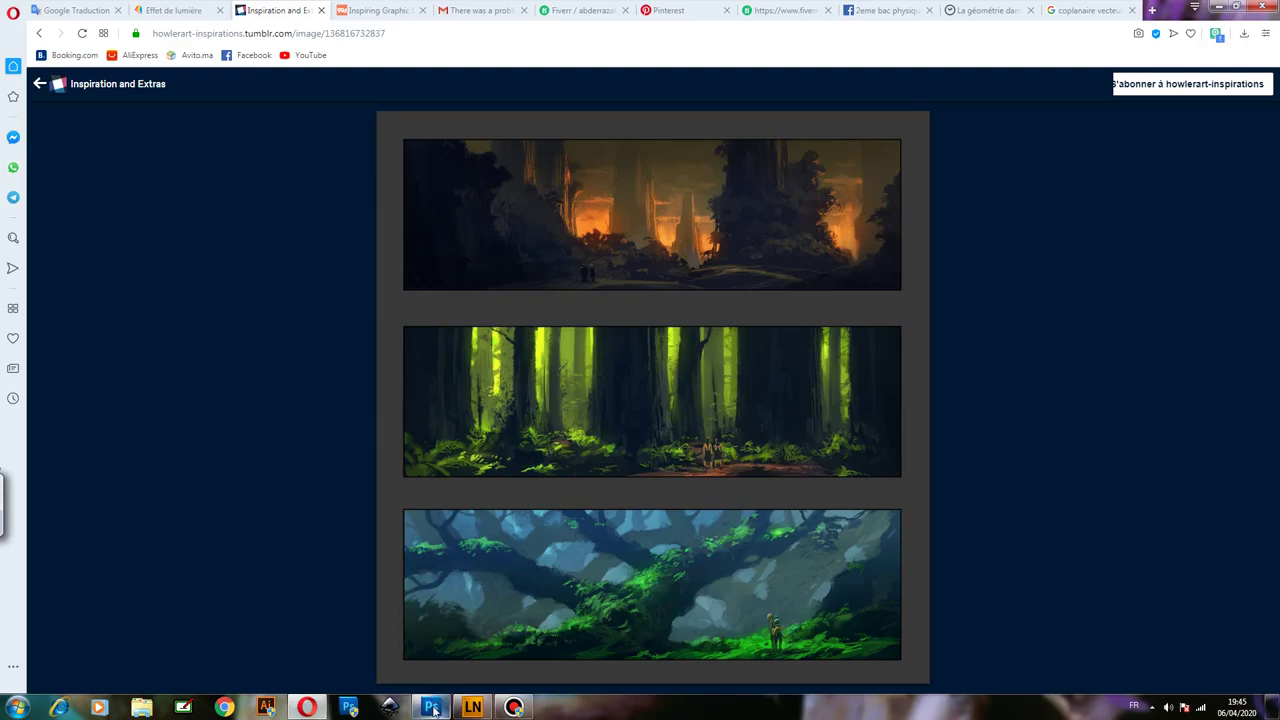
pyautogui.click(431, 708)
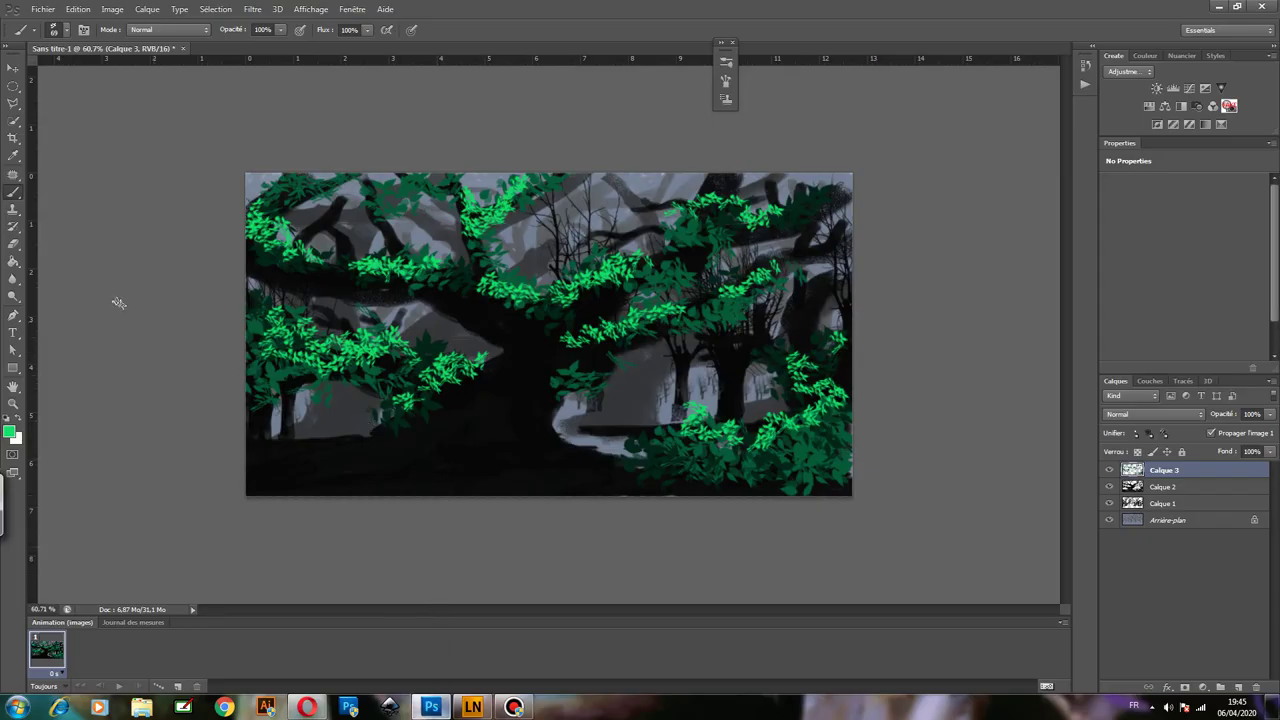
# Choose the 786 px branching brush and set the paint colour to dark green 052d16.
pyautogui.click(66, 30)
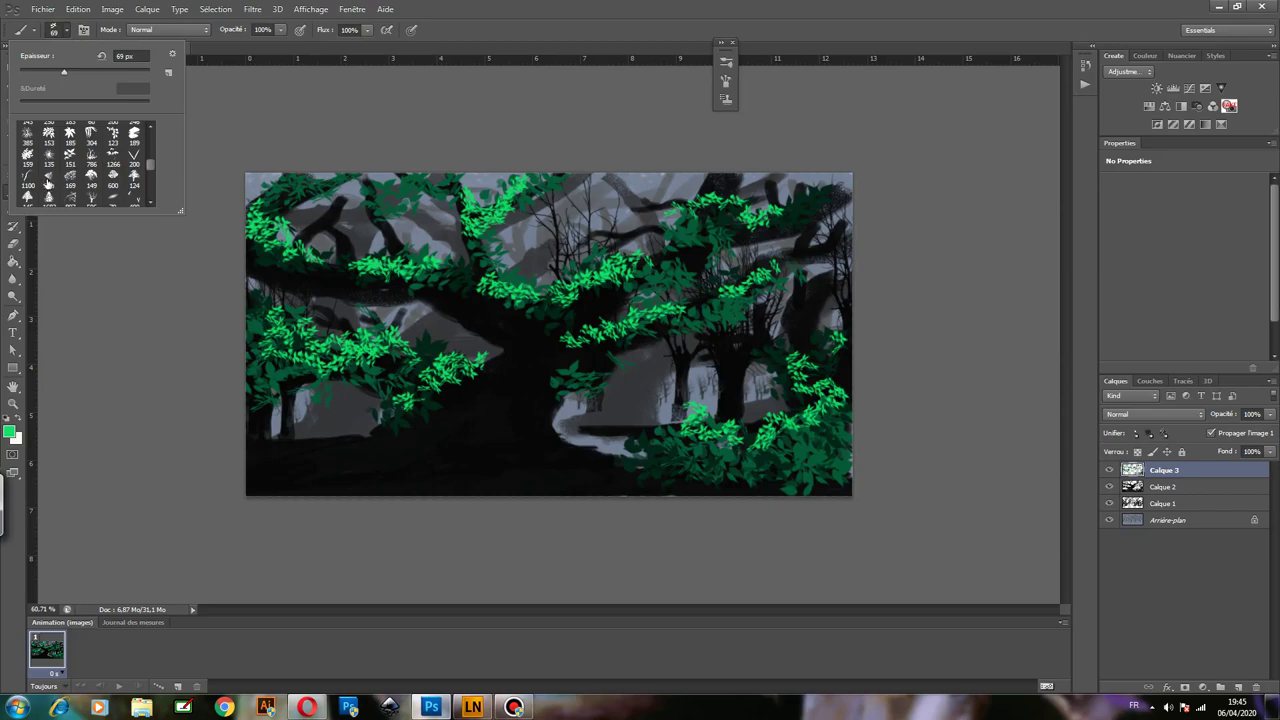
pyautogui.click(91, 156)
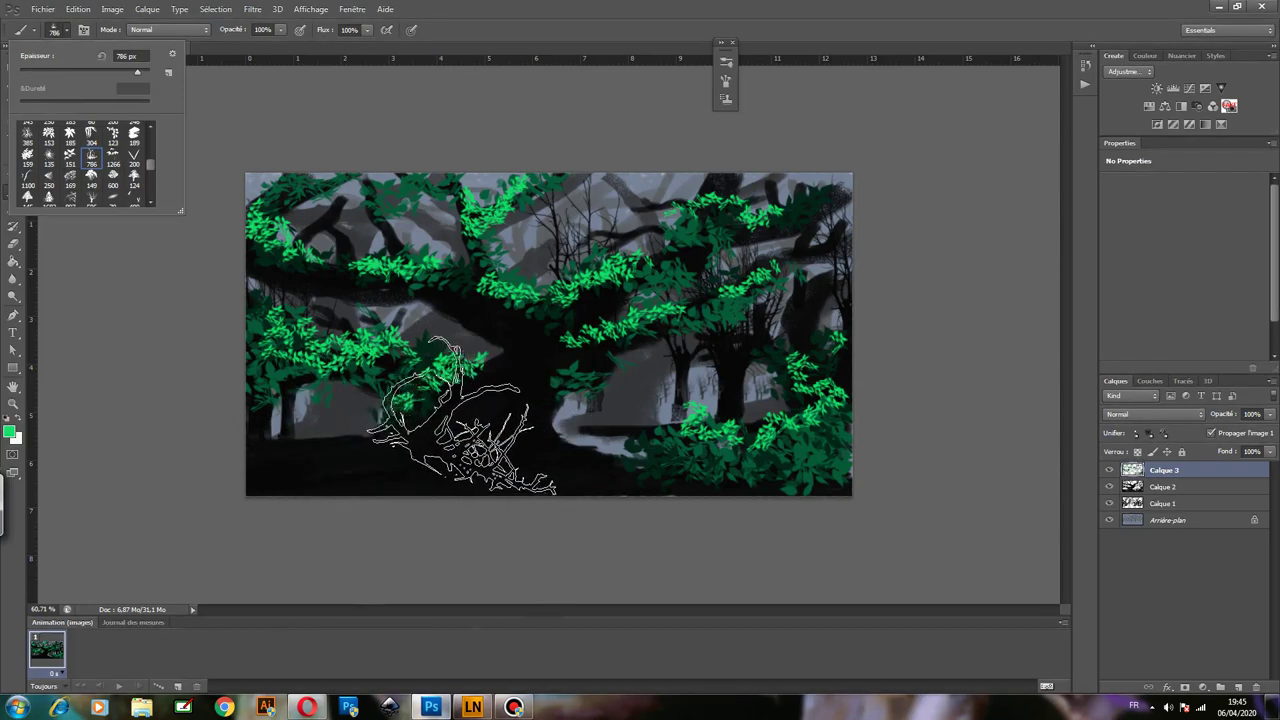
pyautogui.click(13, 434)
pyautogui.click(13, 434)
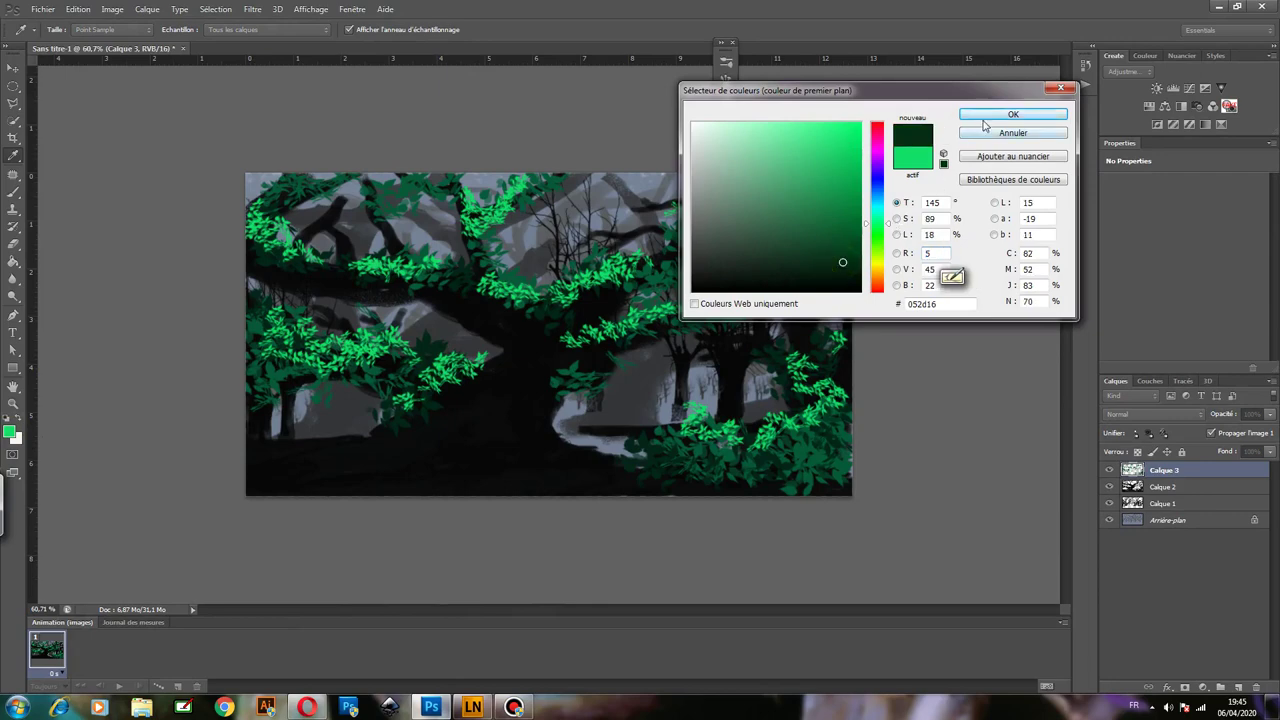
pyautogui.click(1013, 114)
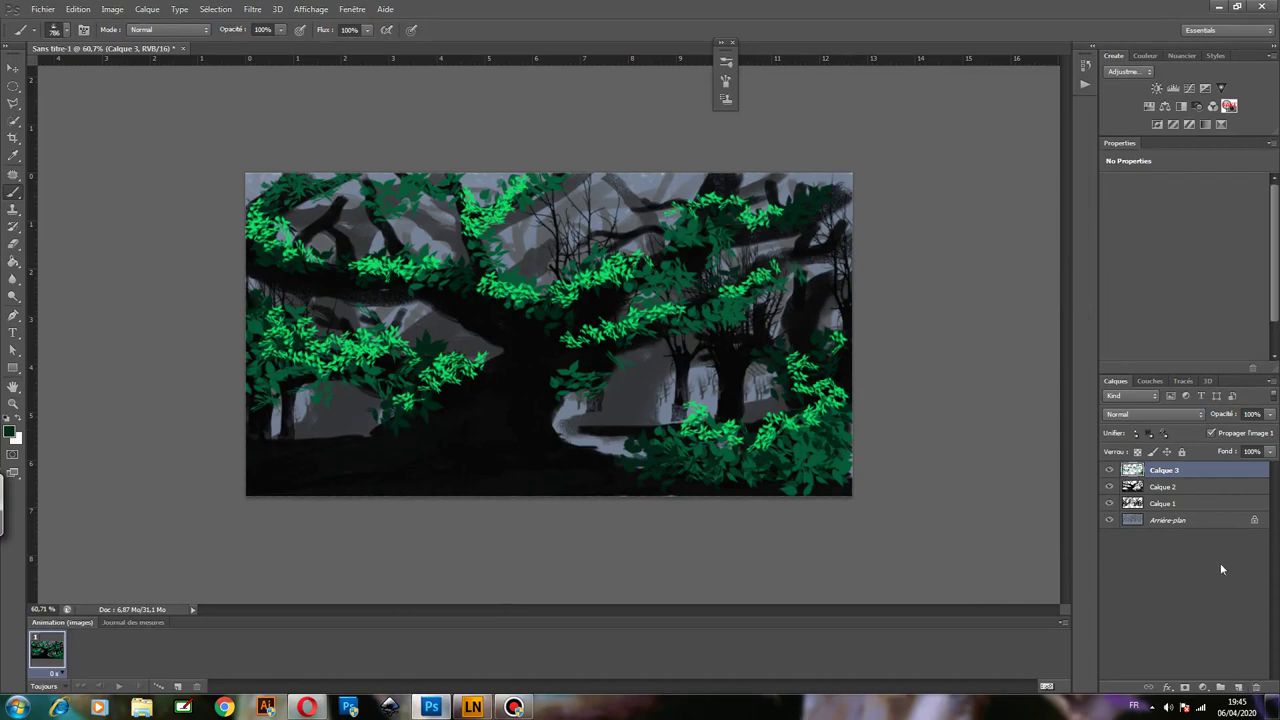
# On a new layer, Calque 4, paint dark green vines across the lower left and lower middle.
pyautogui.click(1238, 690)
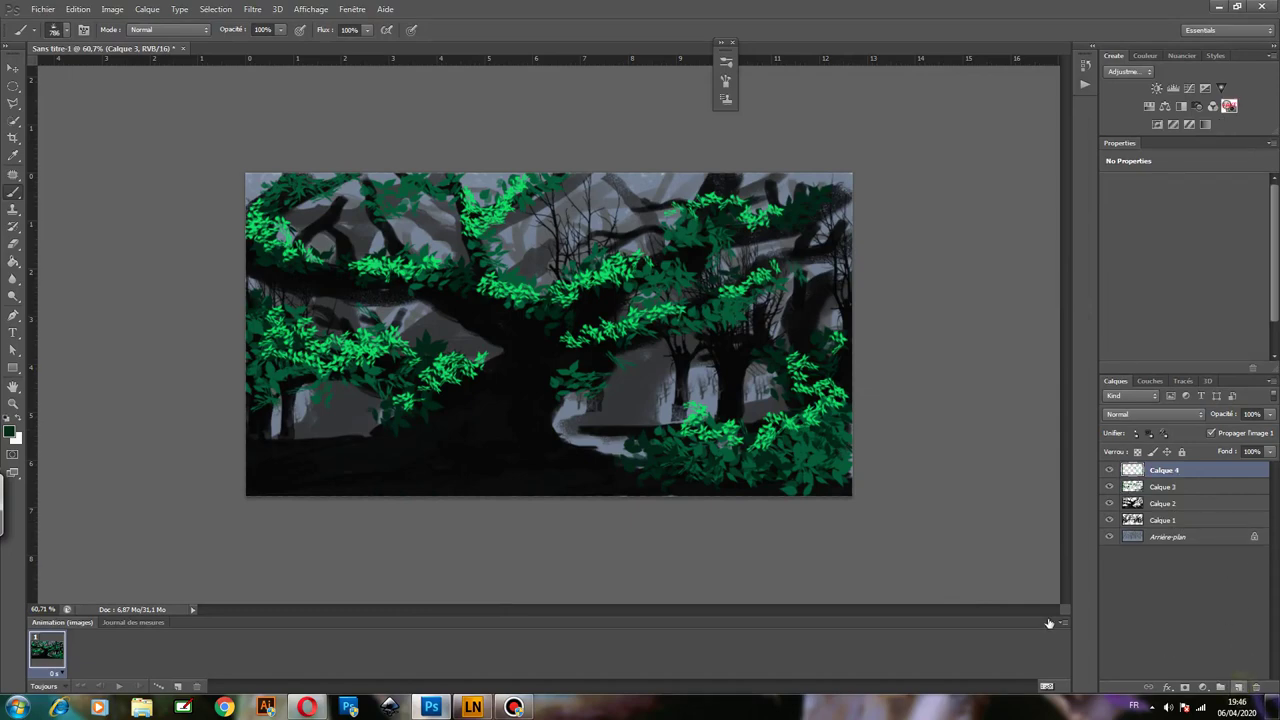
pyautogui.moveTo(385, 465); pyautogui.dragTo(345, 470)
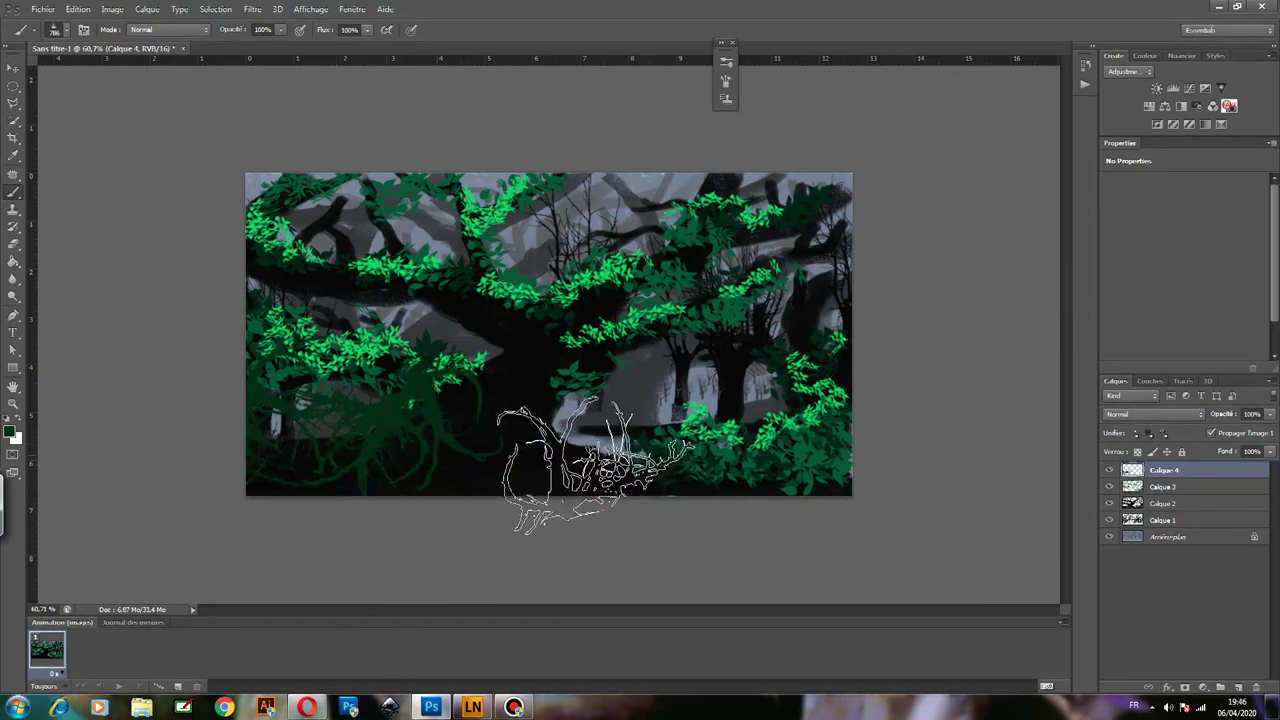
pyautogui.moveTo(570, 470)
pyautogui.mouseDown()
pyautogui.moveTo(640, 470)
pyautogui.moveTo(820, 695)
pyautogui.mouseUp()
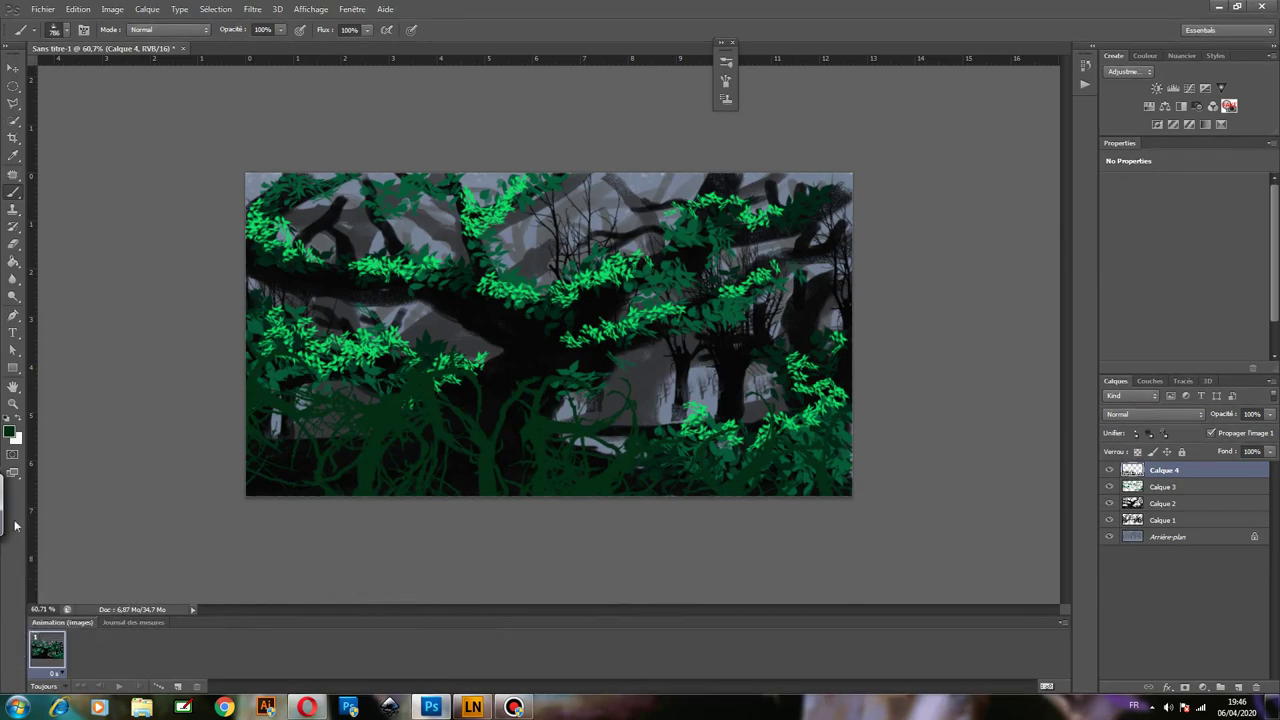
# Erase the vines across the lower left, bottom edge and lower middle with the Eraser.
pyautogui.click(13, 243)
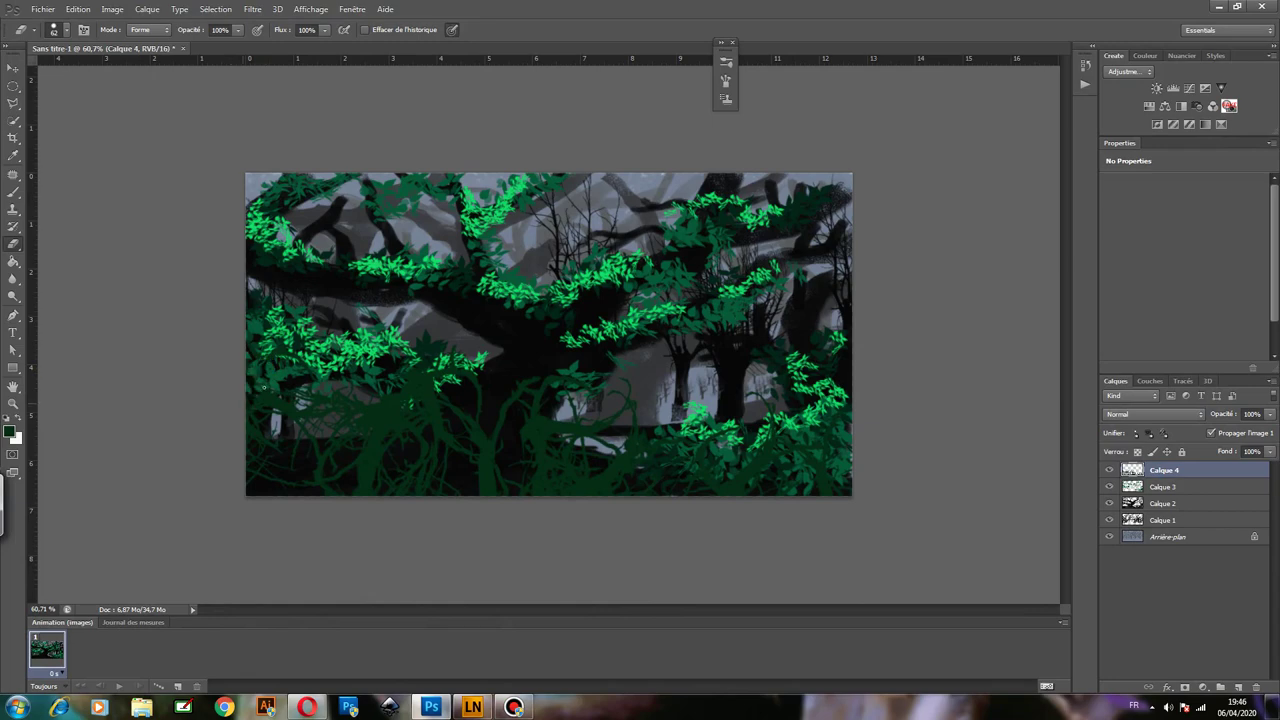
pyautogui.moveTo(257, 426)
pyautogui.mouseDown()
pyautogui.moveTo(431, 384)
pyautogui.moveTo(518, 427)
pyautogui.mouseUp()
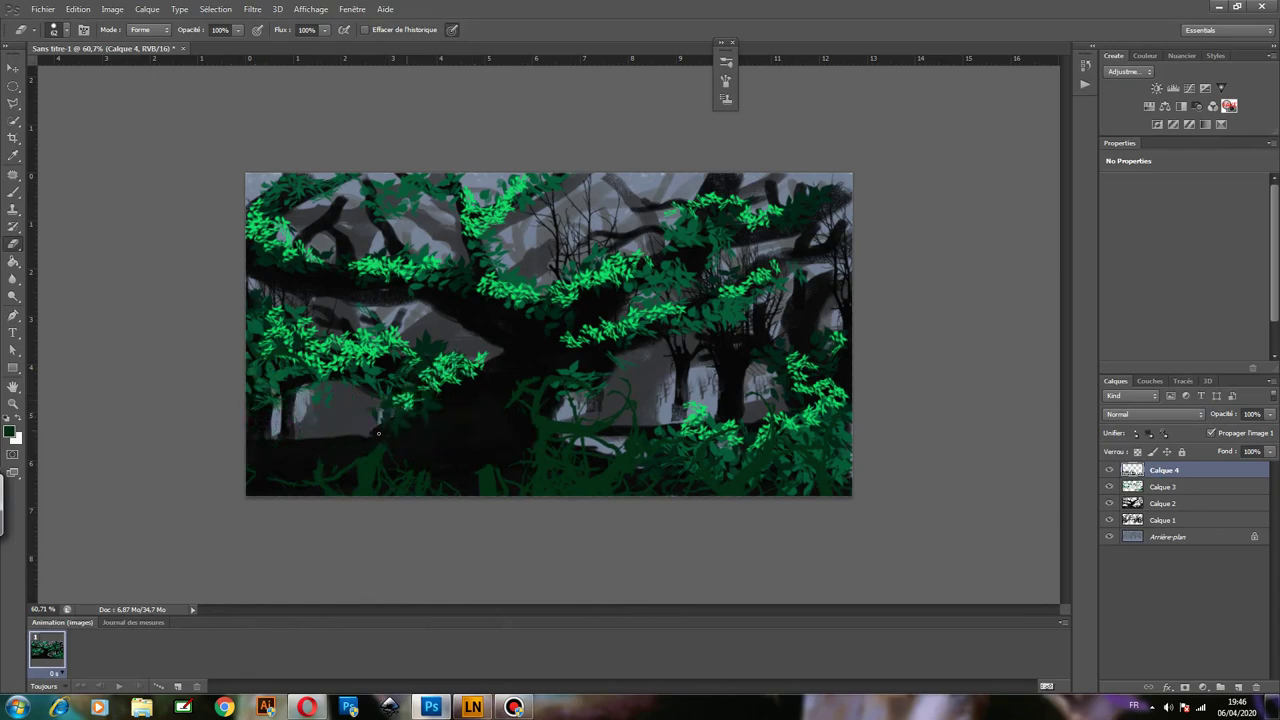
pyautogui.moveTo(294, 461); pyautogui.dragTo(512, 419)
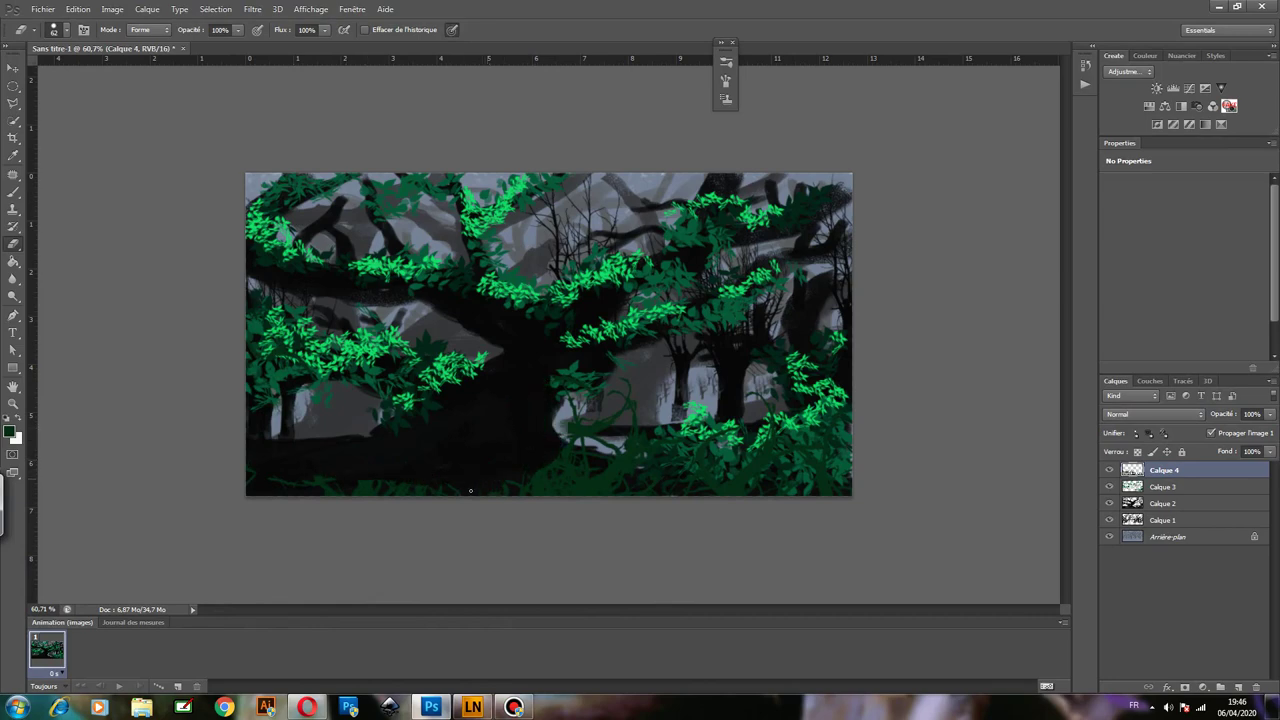
pyautogui.moveTo(404, 481); pyautogui.dragTo(231, 488)
pyautogui.moveTo(427, 535); pyautogui.dragTo(630, 376)
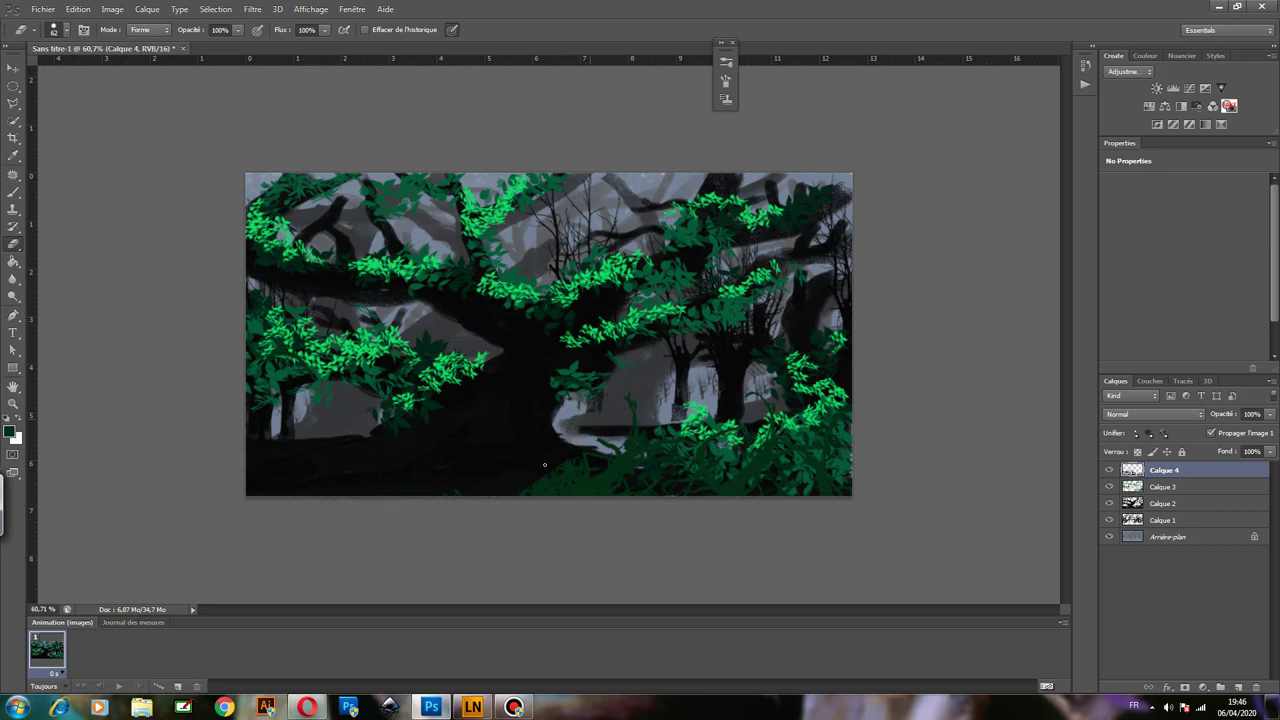
pyautogui.moveTo(544, 464)
pyautogui.mouseDown()
pyautogui.moveTo(594, 434)
pyautogui.moveTo(714, 436)
pyautogui.moveTo(788, 461)
pyautogui.mouseUp()
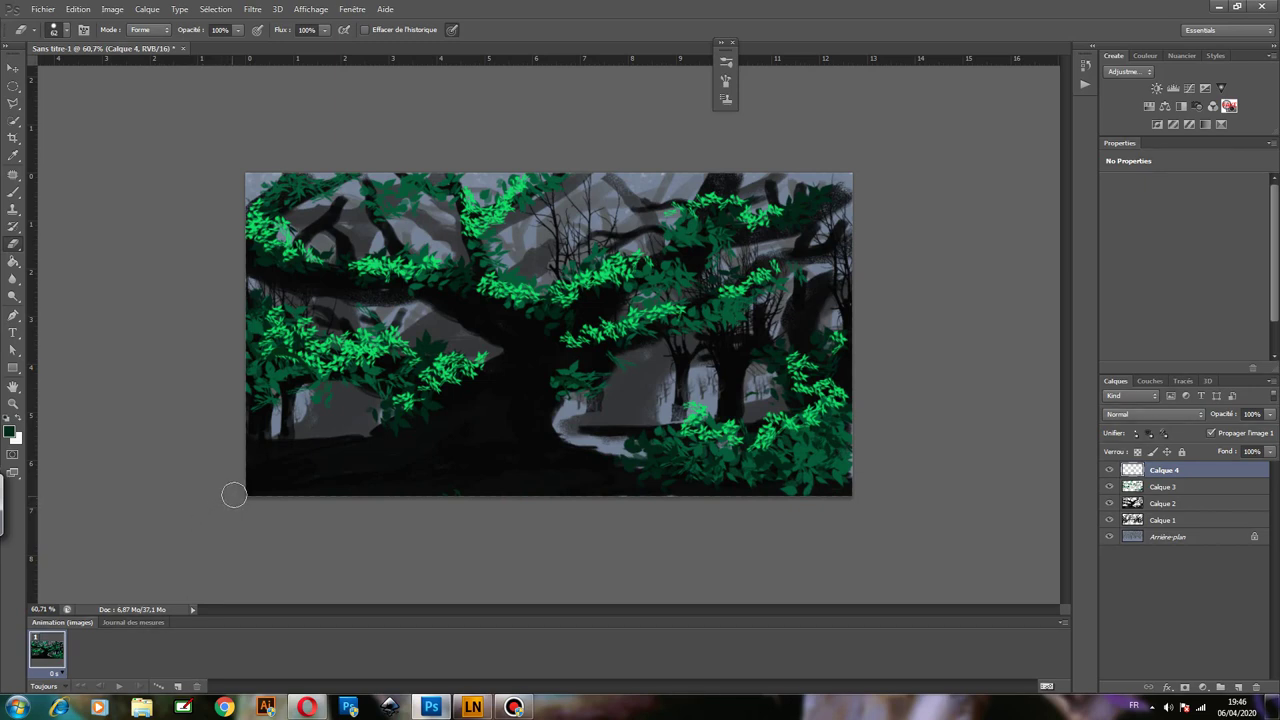
# Make Calque 2 active, erase a small spot on the left canopy, and switch to the Brush.
pyautogui.click(1168, 506)
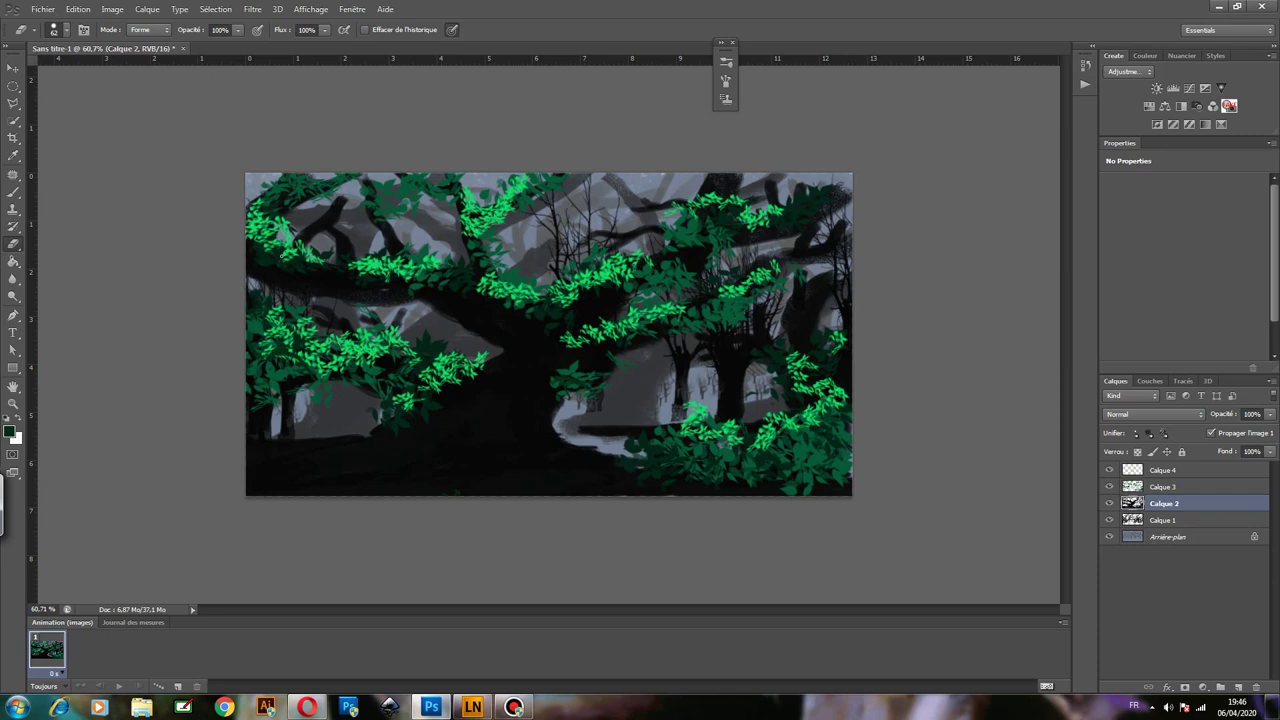
pyautogui.click(254, 262)
pyautogui.click(13, 193)
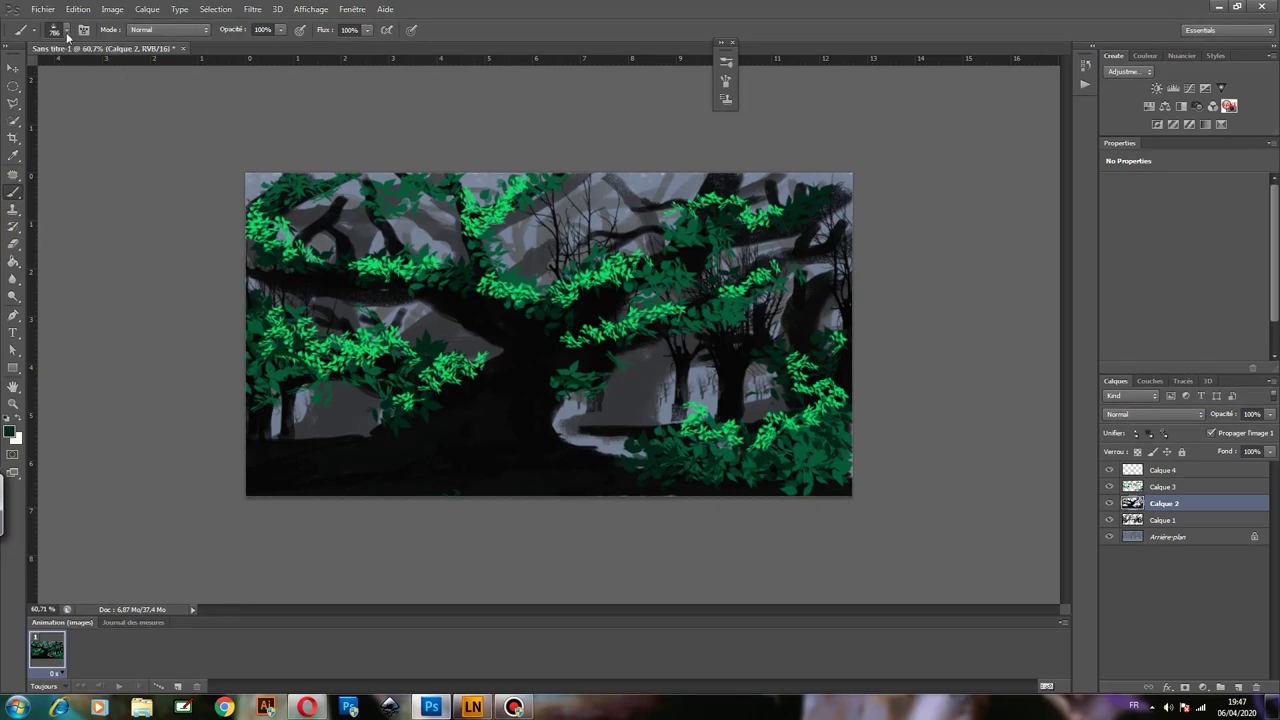
# Paint dark green strokes over the left canopy and vines across the tree trunks.
pyautogui.click(66, 32)
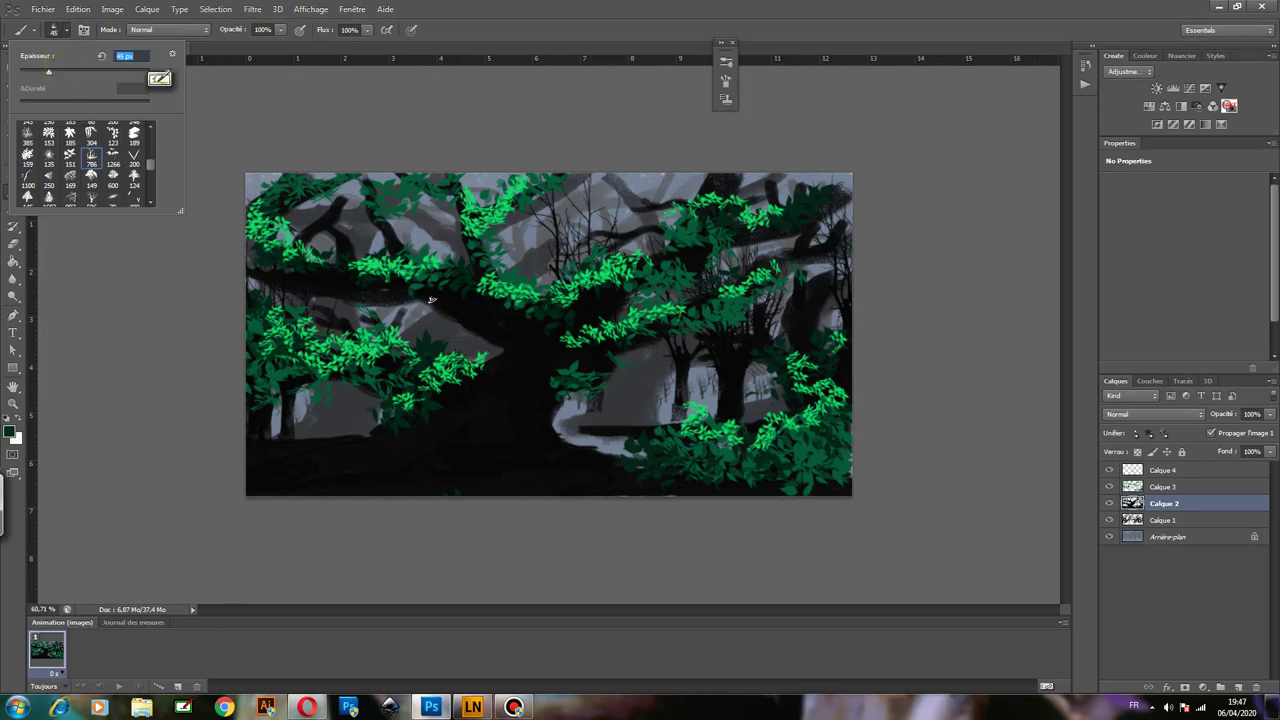
pyautogui.press('Return')
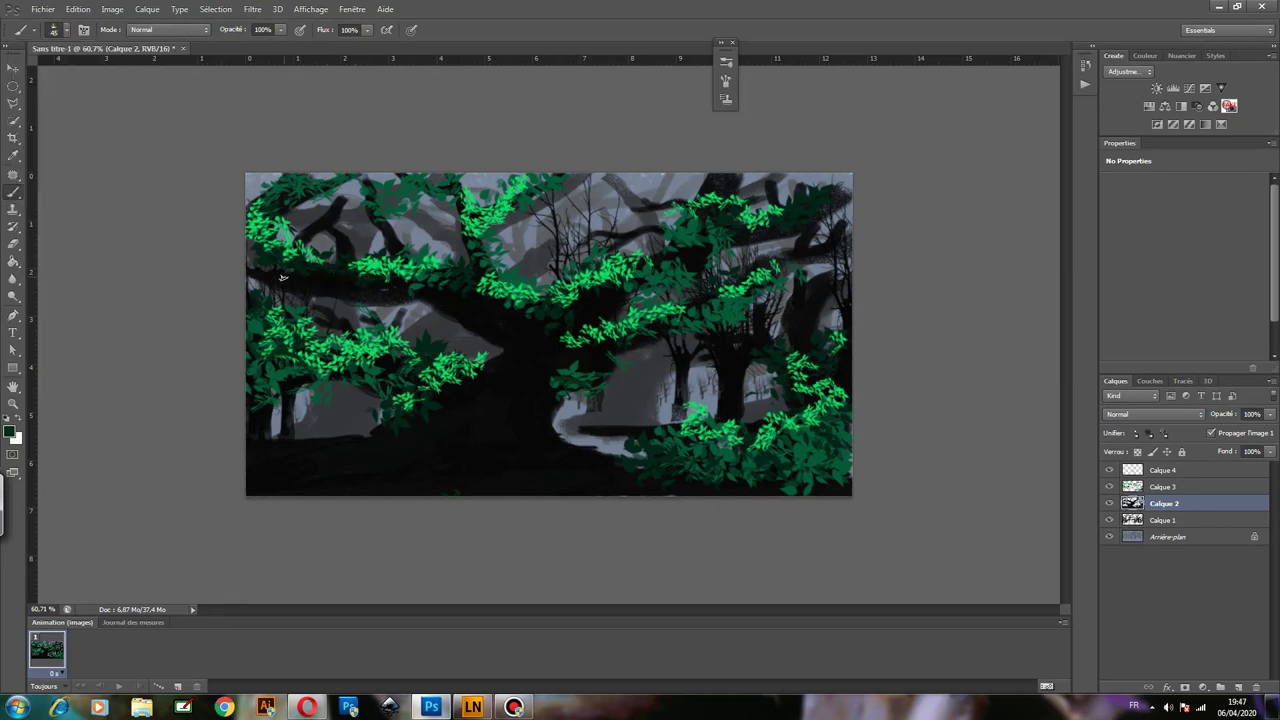
pyautogui.moveTo(323, 237)
pyautogui.mouseDown()
pyautogui.moveTo(348, 250)
pyautogui.moveTo(392, 230)
pyautogui.mouseUp()
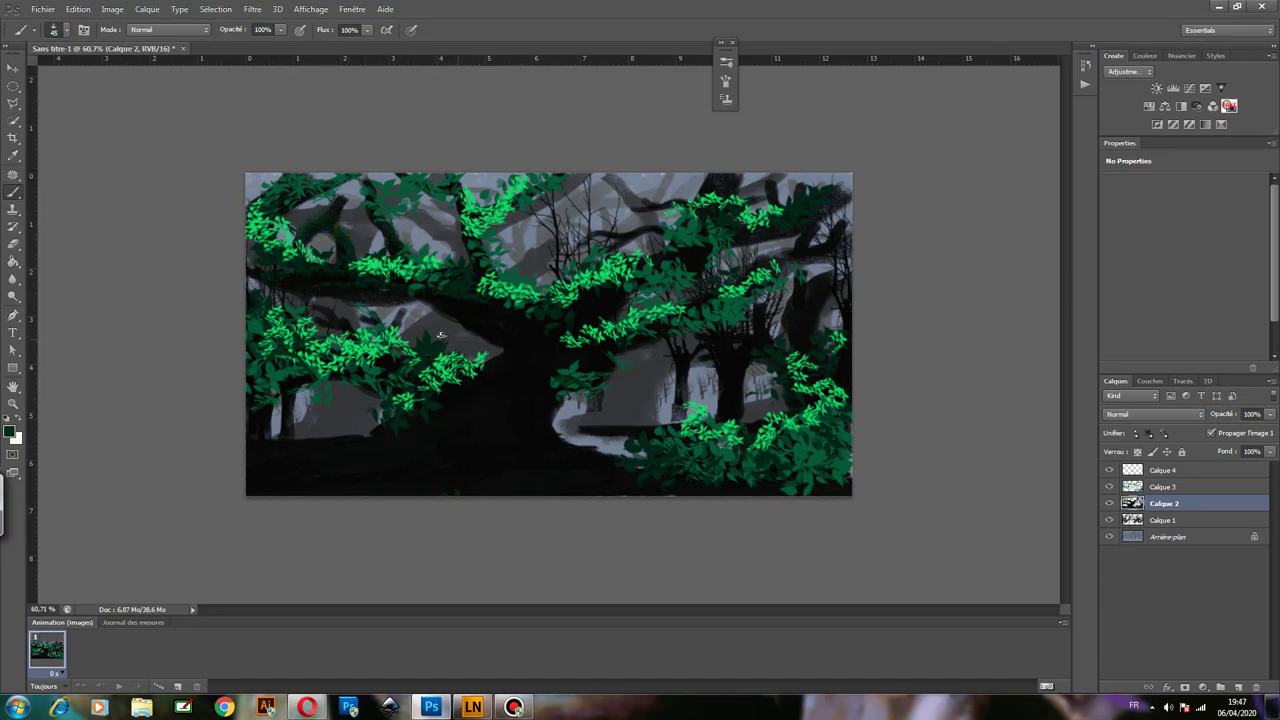
pyautogui.moveTo(504, 340); pyautogui.dragTo(517, 345)
pyautogui.moveTo(566, 380)
pyautogui.mouseDown()
pyautogui.moveTo(548, 418)
pyautogui.moveTo(532, 415)
pyautogui.moveTo(548, 390)
pyautogui.mouseUp()
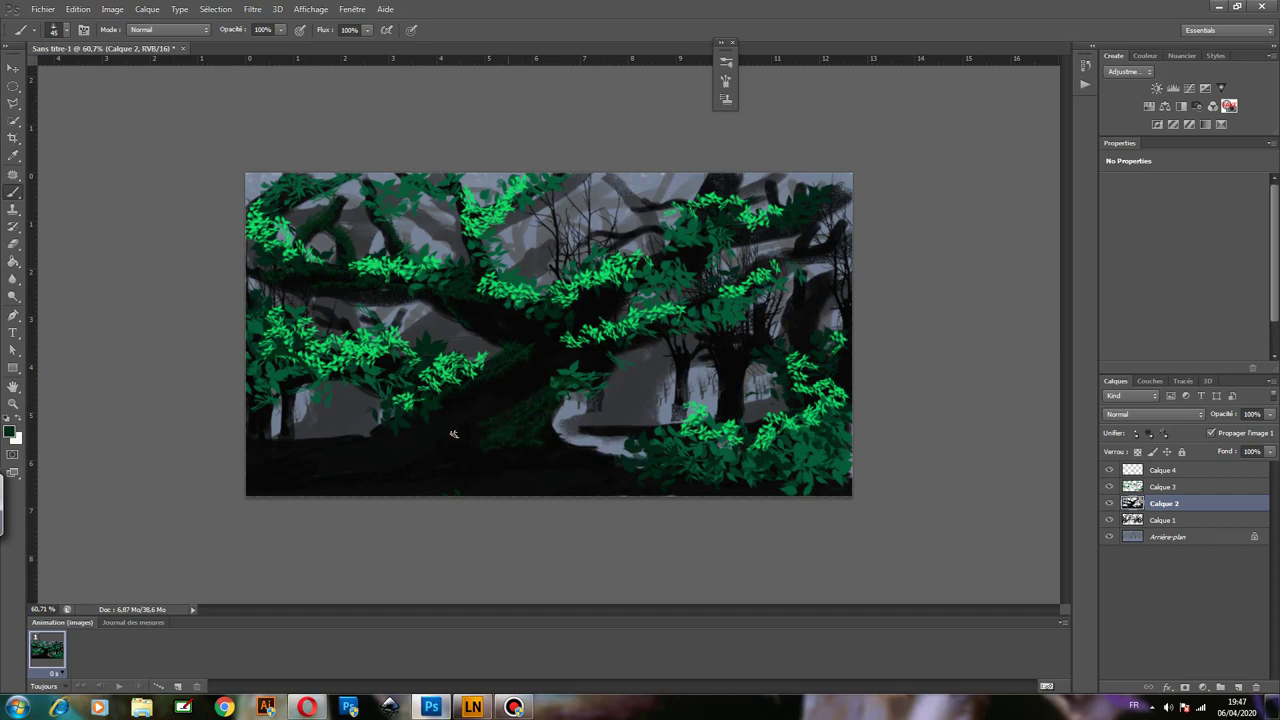
pyautogui.moveTo(450, 426); pyautogui.dragTo(546, 350)
pyautogui.moveTo(461, 423); pyautogui.dragTo(372, 437)
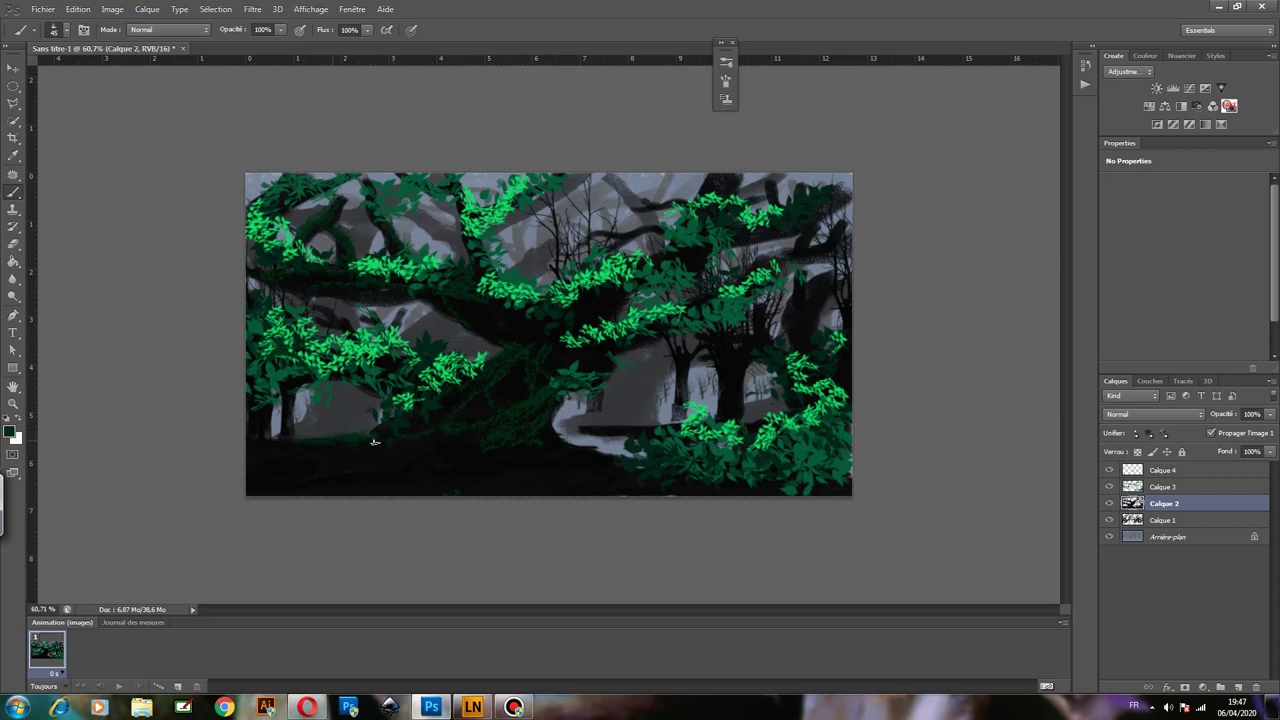
# Add dark green vines across the ground, the pale path and the right-side trees.
pyautogui.moveTo(460, 437); pyautogui.dragTo(443, 449)
pyautogui.moveTo(566, 455)
pyautogui.mouseDown()
pyautogui.moveTo(557, 449)
pyautogui.moveTo(632, 429)
pyautogui.mouseUp()
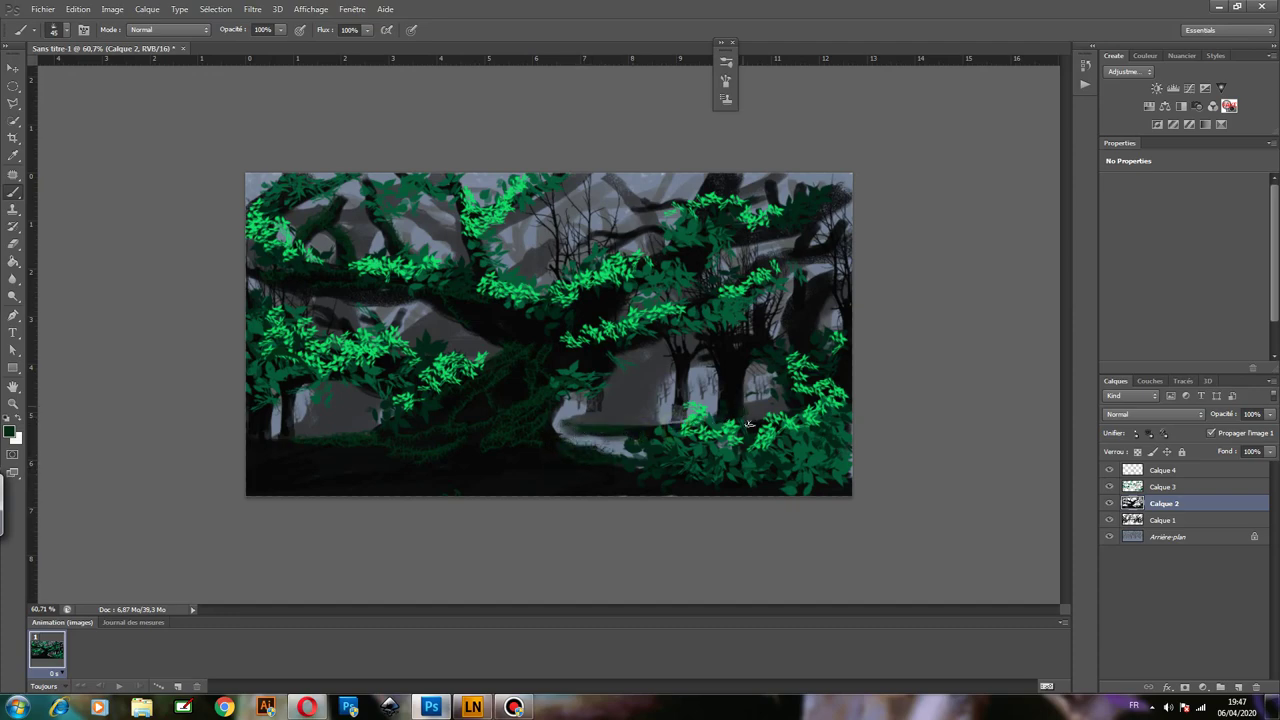
pyautogui.moveTo(829, 340)
pyautogui.mouseDown()
pyautogui.moveTo(812, 318)
pyautogui.moveTo(787, 321)
pyautogui.mouseUp()
pyautogui.click(737, 344)
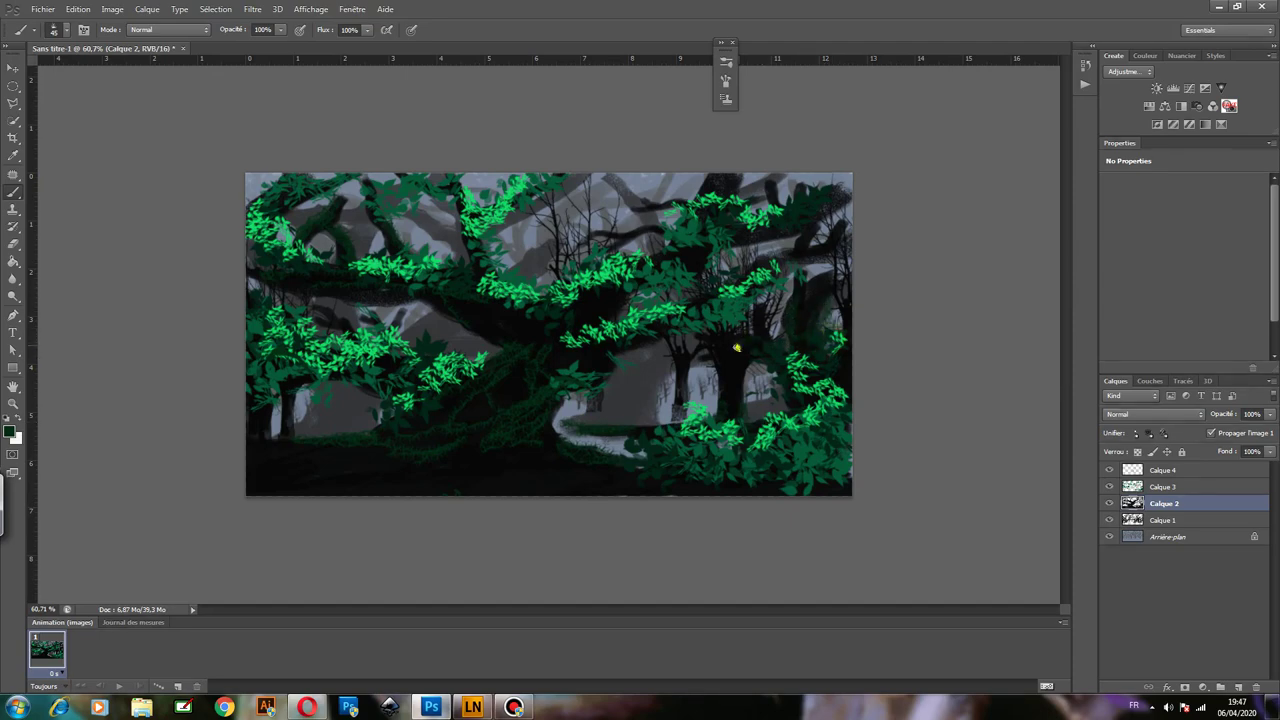
pyautogui.moveTo(826, 238); pyautogui.dragTo(812, 246)
pyautogui.click(808, 249)
pyautogui.click(670, 207)
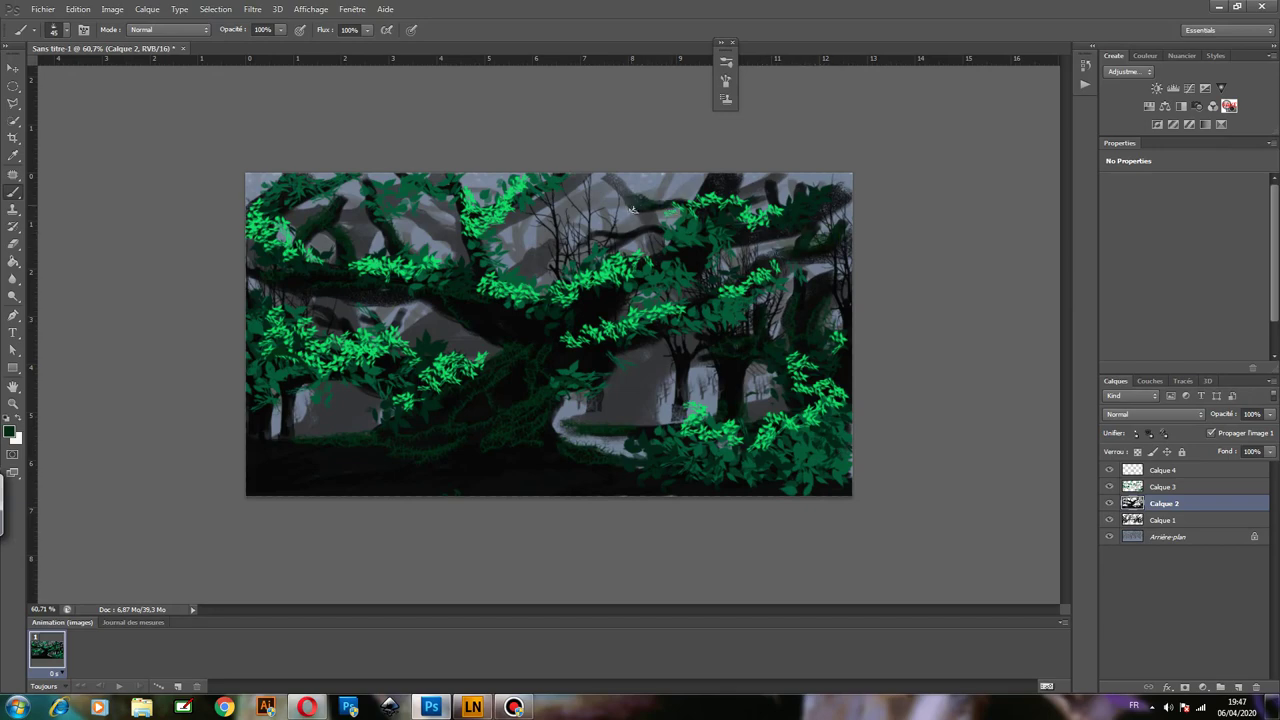
pyautogui.click(735, 181)
# Enlarge the brush from 45 to 64 px and paint a dark green stroke near the bottom.
pyautogui.click(57, 34)
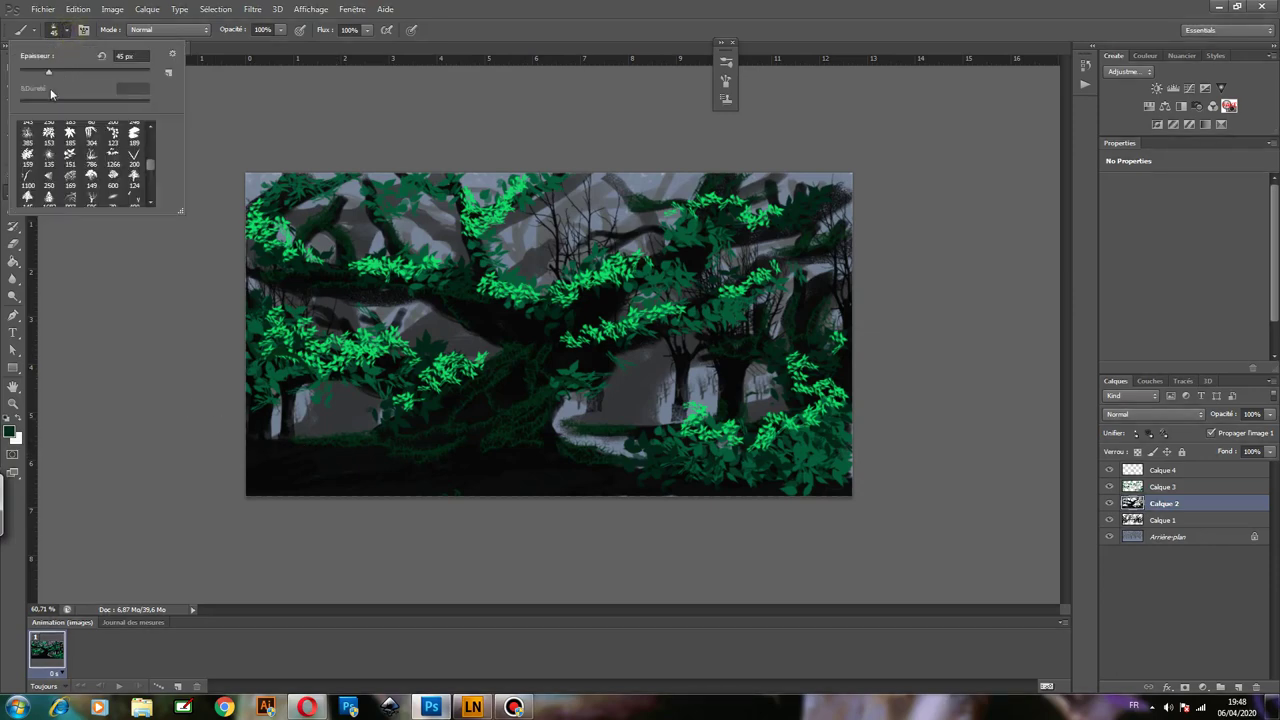
pyautogui.moveTo(48, 73); pyautogui.dragTo(60, 73)
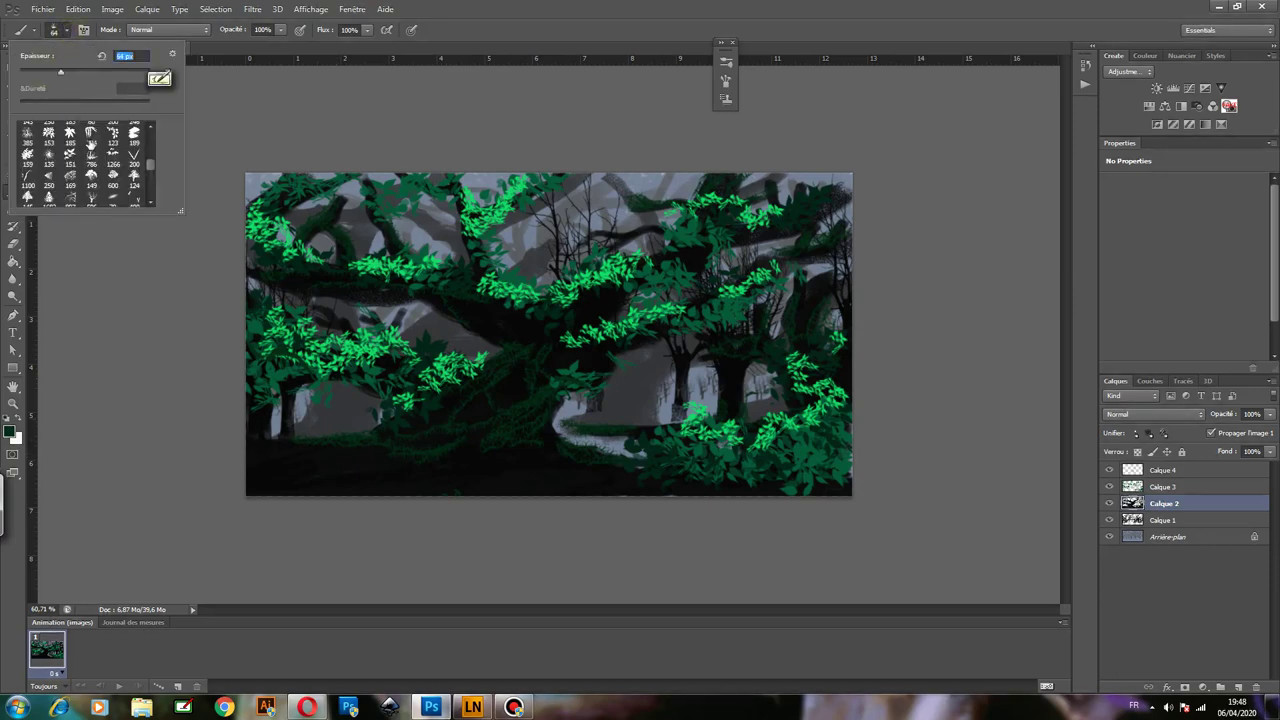
pyautogui.click(10, 431)
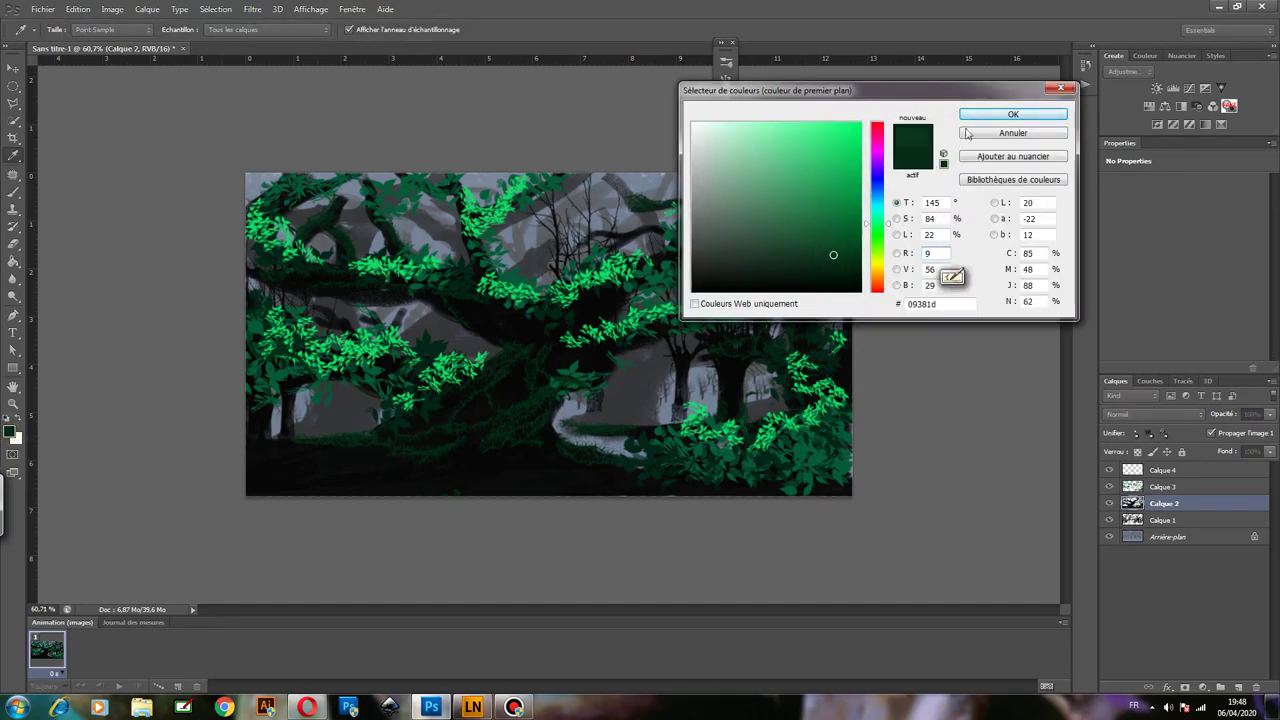
pyautogui.click(1013, 114)
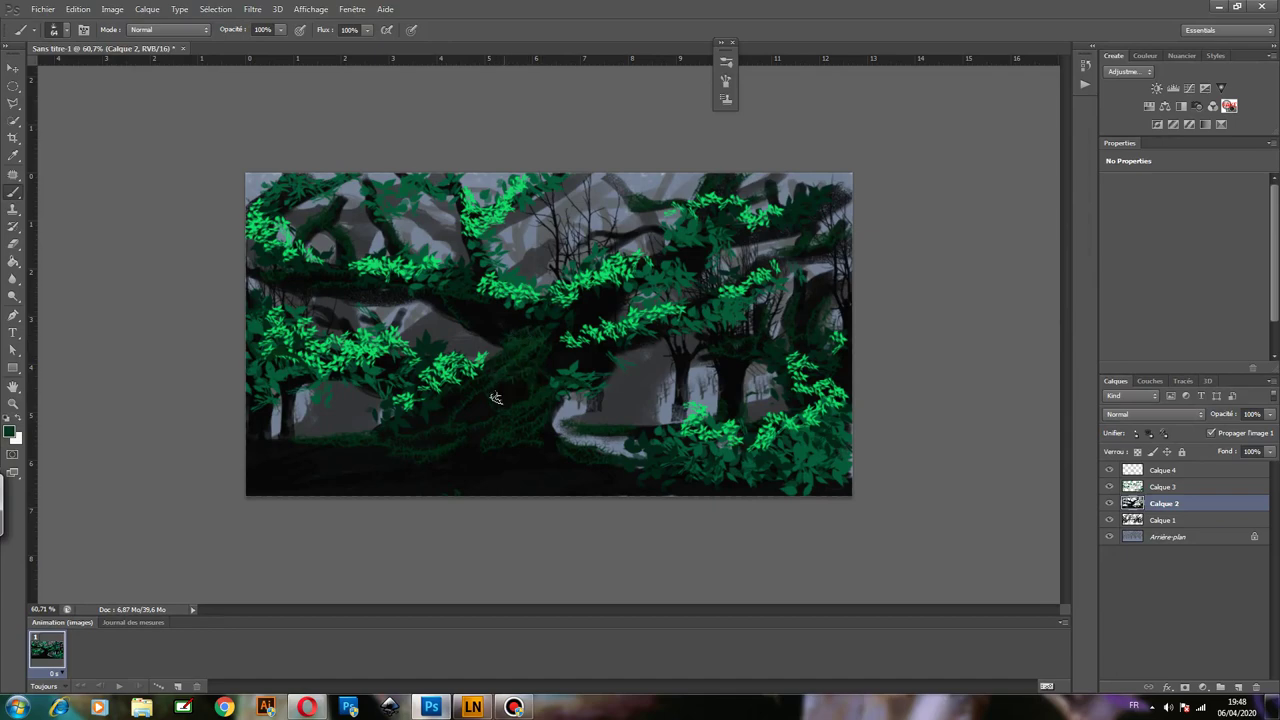
pyautogui.moveTo(468, 441)
pyautogui.mouseDown()
pyautogui.moveTo(431, 466)
pyautogui.moveTo(267, 437)
pyautogui.moveTo(304, 451)
pyautogui.moveTo(266, 424)
pyautogui.moveTo(280, 440)
pyautogui.moveTo(370, 446)
pyautogui.moveTo(545, 490)
pyautogui.mouseUp()
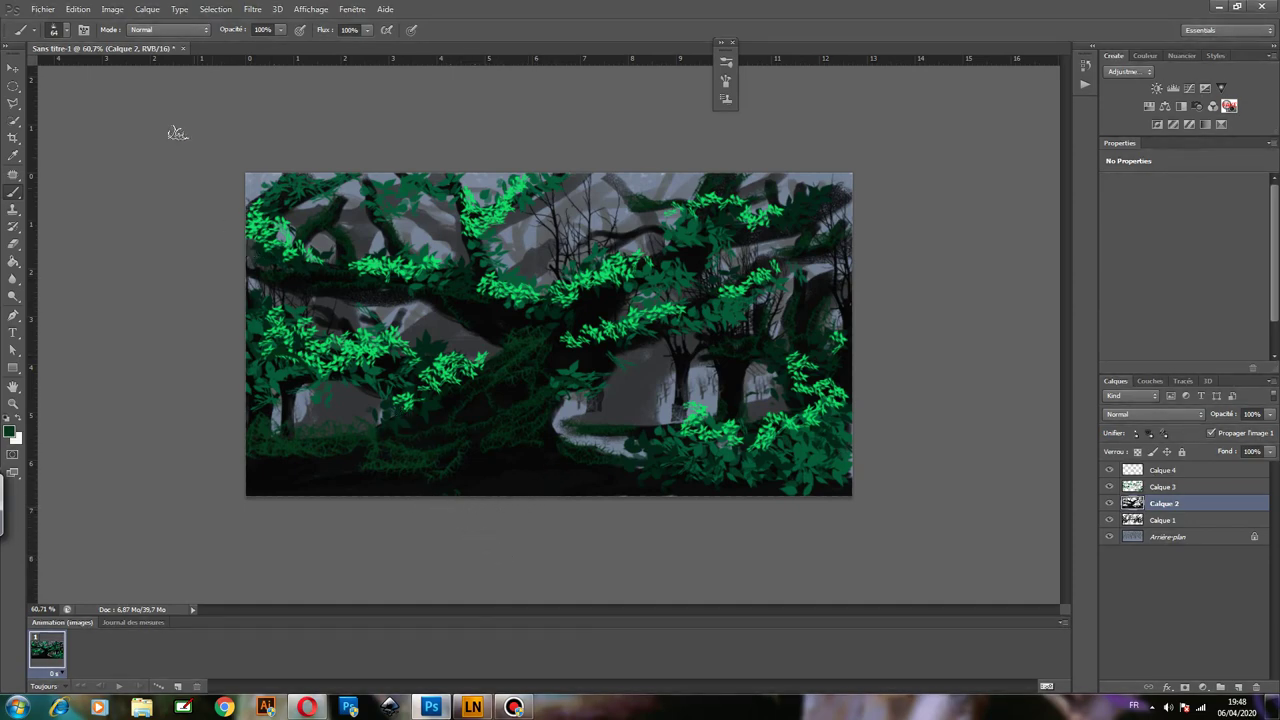
# Choose brush preset 153 and set the foreground to brighter green #089242.
pyautogui.click(65, 30)
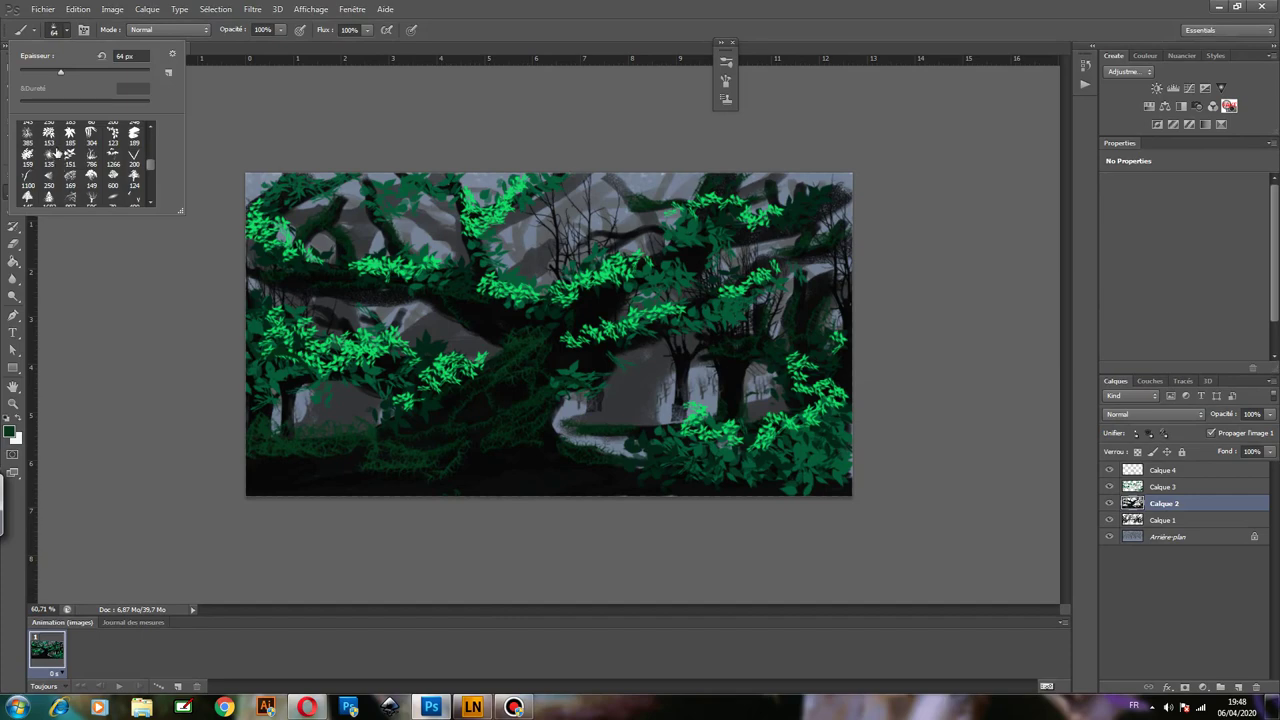
pyautogui.click(48, 135)
pyautogui.click(11, 432)
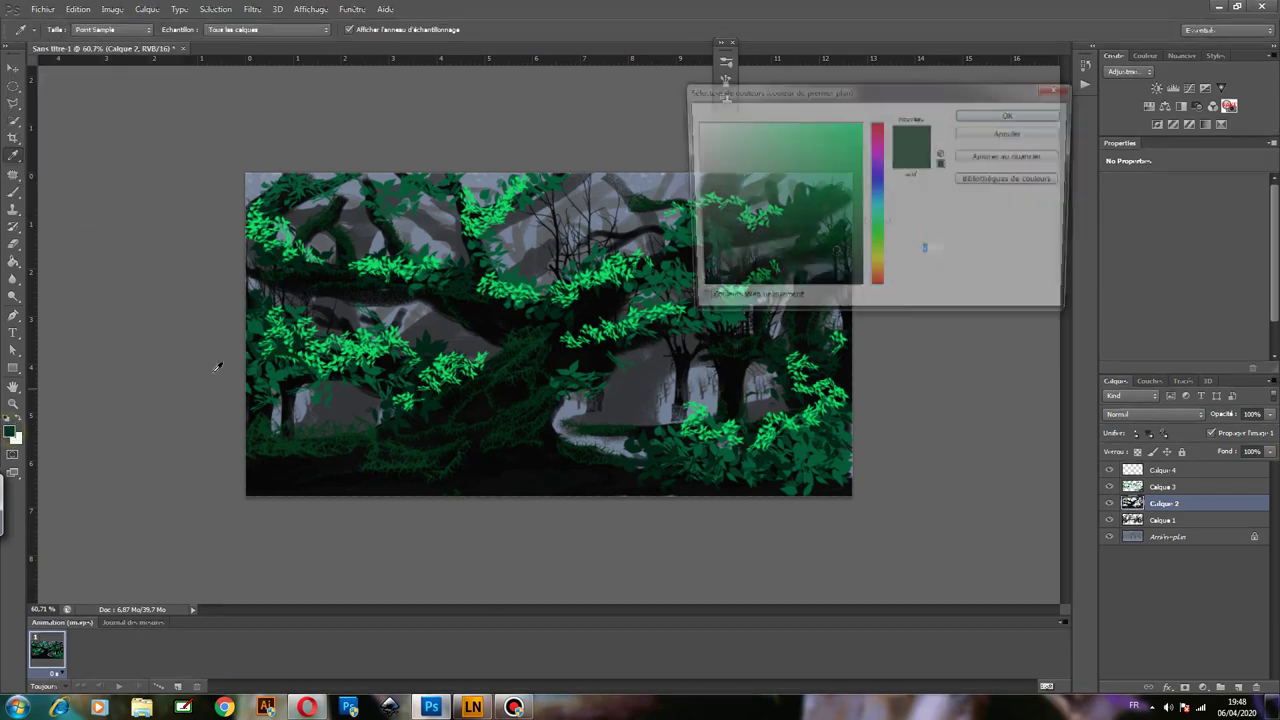
pyautogui.click(849, 206)
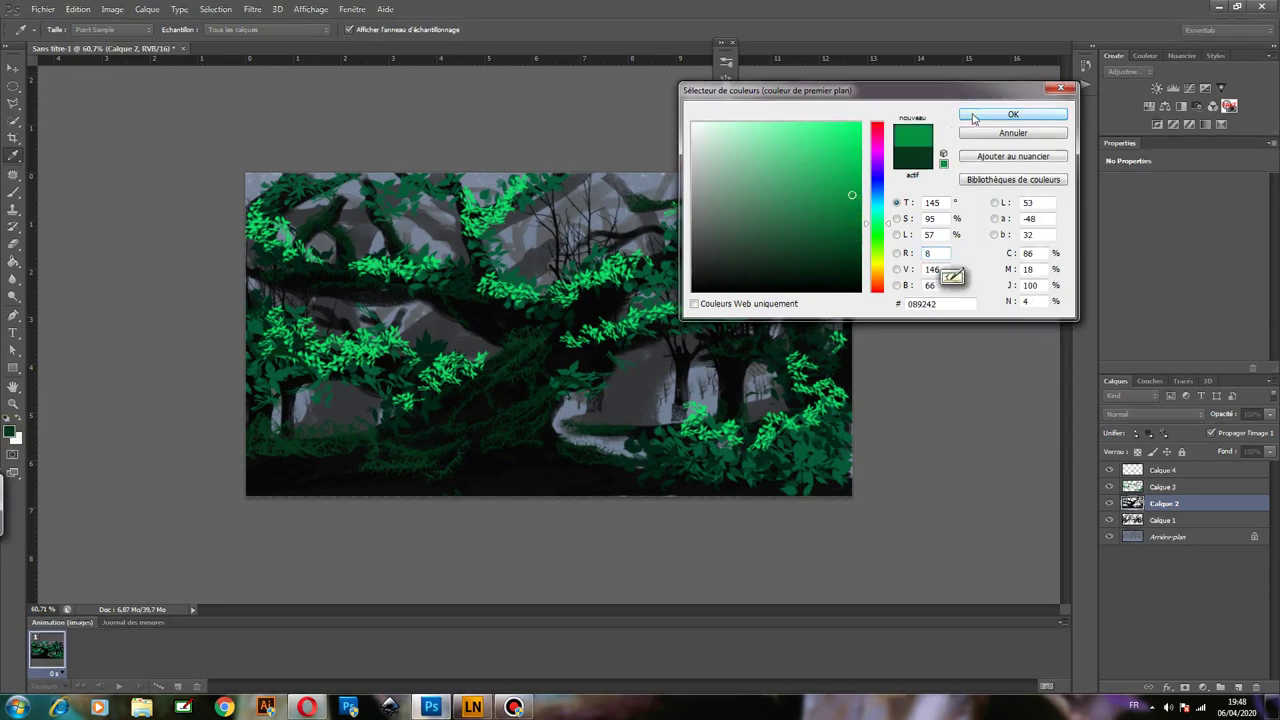
pyautogui.click(1013, 114)
# Paint green grass over the bottom corners, the grey path and the right-side bushes.
pyautogui.moveTo(295, 420)
pyautogui.mouseDown()
pyautogui.moveTo(265, 468)
pyautogui.moveTo(295, 455)
pyautogui.moveTo(318, 471)
pyautogui.moveTo(365, 454)
pyautogui.mouseUp()
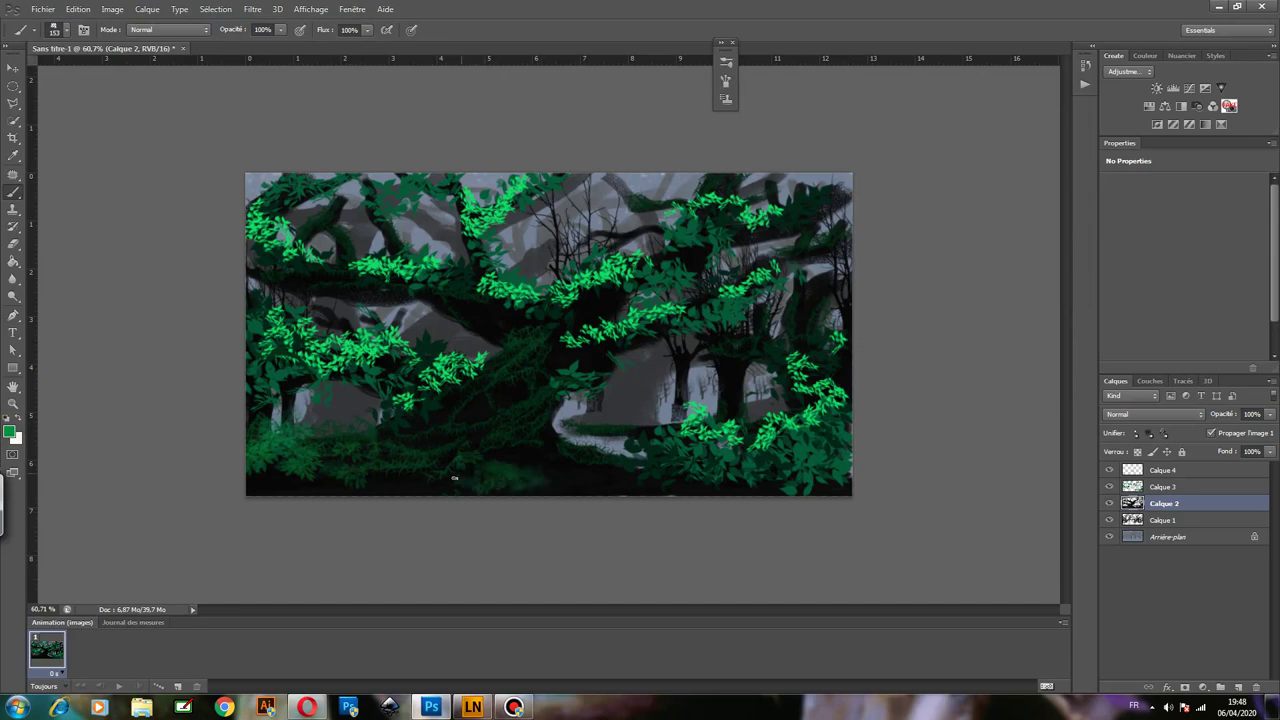
pyautogui.moveTo(529, 471)
pyautogui.mouseDown()
pyautogui.moveTo(578, 454)
pyautogui.moveTo(648, 460)
pyautogui.moveTo(628, 440)
pyautogui.moveTo(669, 431)
pyautogui.moveTo(594, 423)
pyautogui.mouseUp()
pyautogui.moveTo(676, 421); pyautogui.dragTo(634, 423)
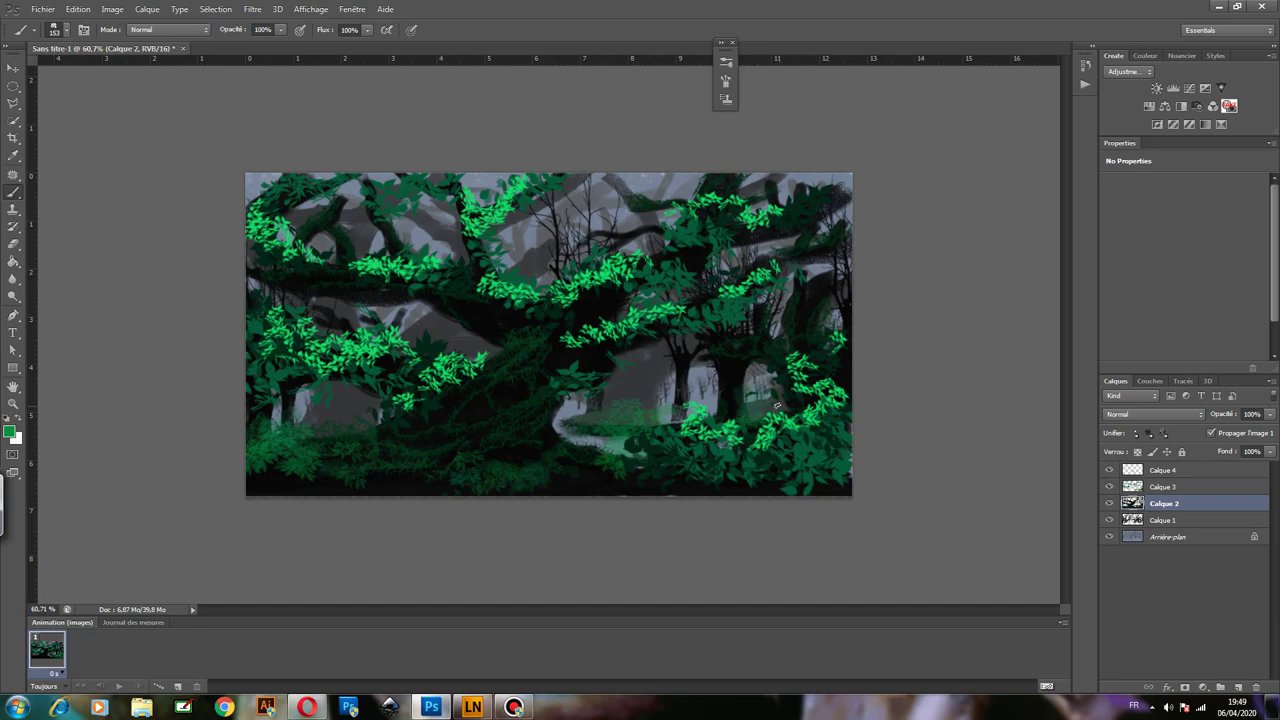
pyautogui.moveTo(755, 385); pyautogui.dragTo(769, 413)
pyautogui.moveTo(848, 460)
pyautogui.mouseDown()
pyautogui.moveTo(823, 480)
pyautogui.moveTo(766, 487)
pyautogui.mouseUp()
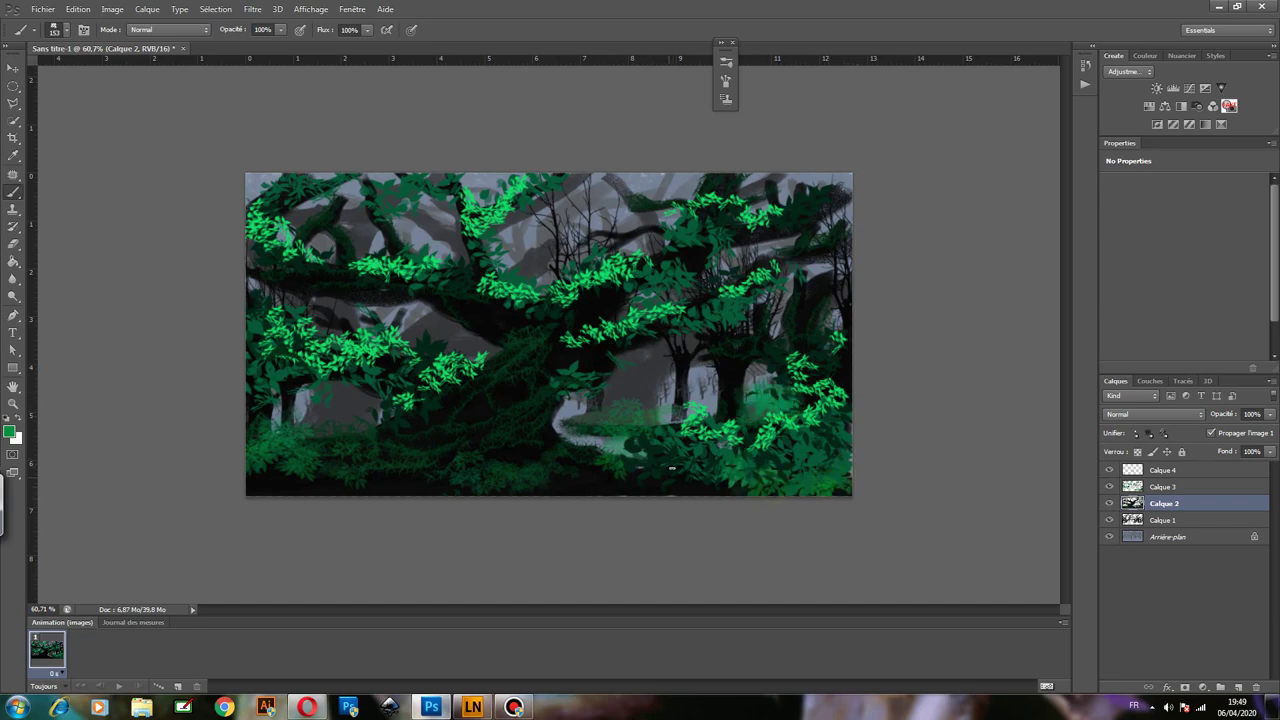
pyautogui.moveTo(646, 449); pyautogui.dragTo(604, 474)
pyautogui.moveTo(321, 476); pyautogui.dragTo(244, 486)
pyautogui.click(260, 449)
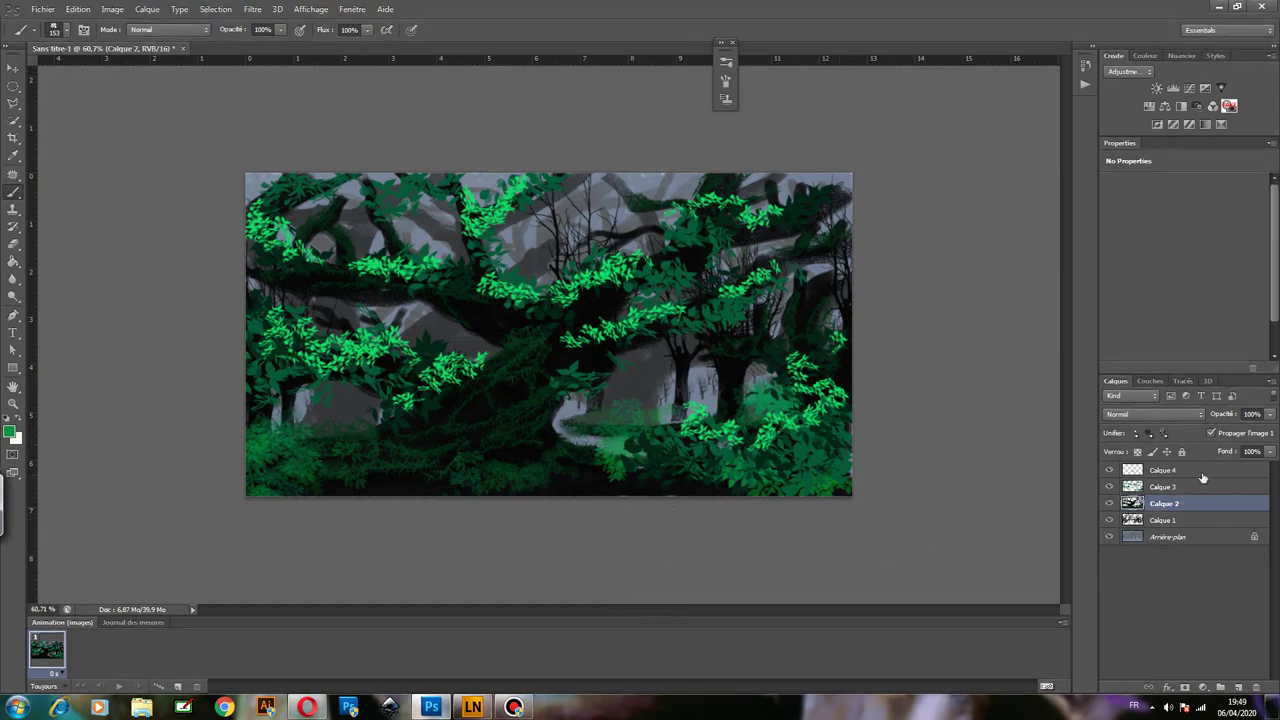
# Add a new layer and set the foreground colour to a warm yellow-orange.
pyautogui.click(1240, 688)
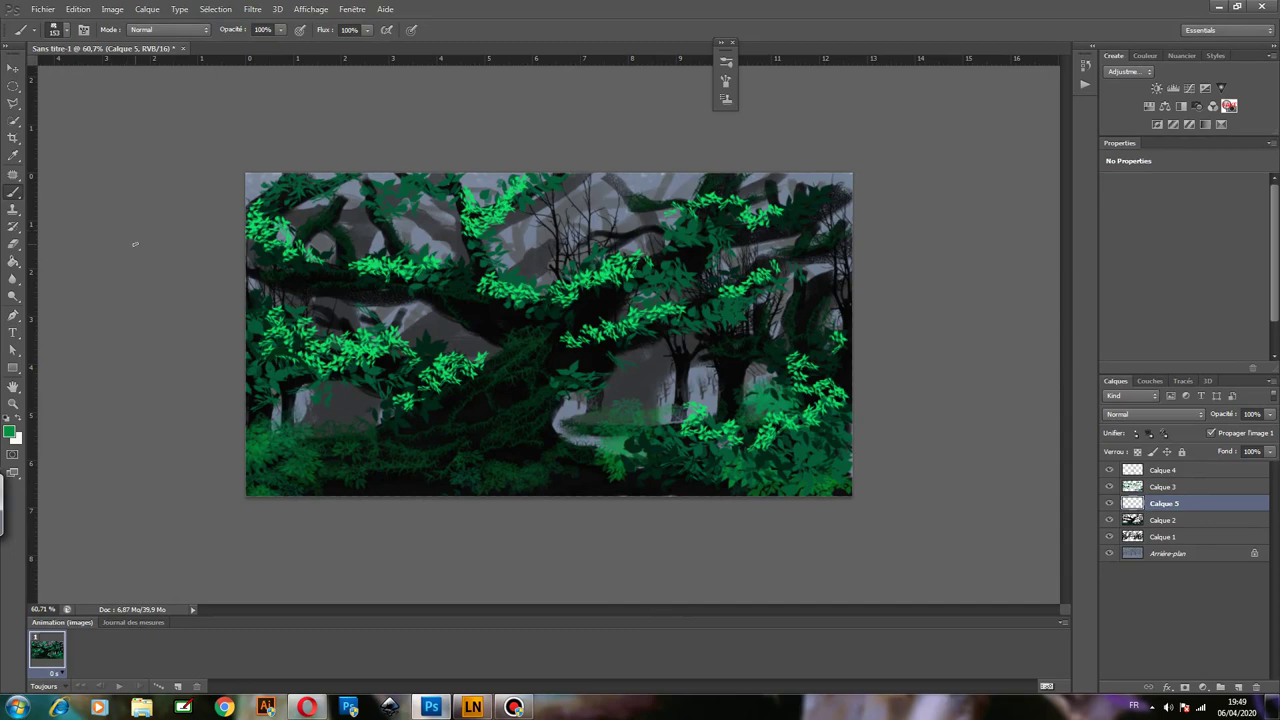
pyautogui.click(10, 432)
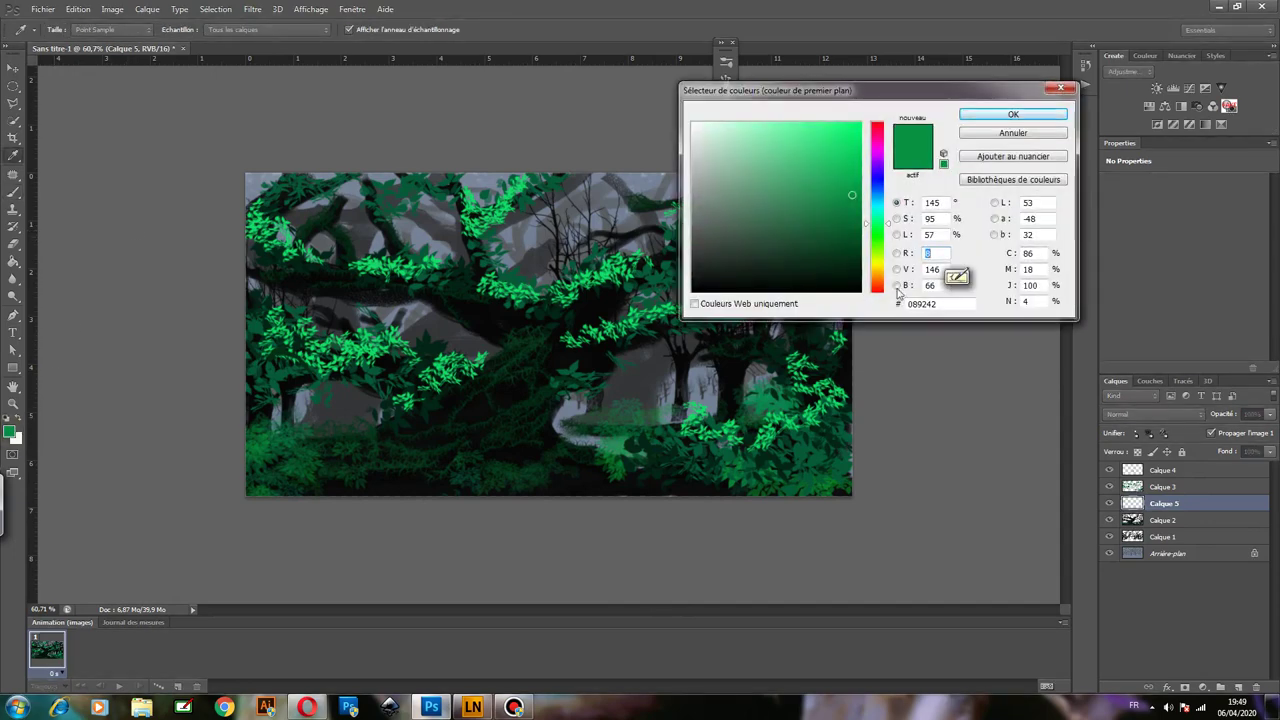
pyautogui.click(878, 271)
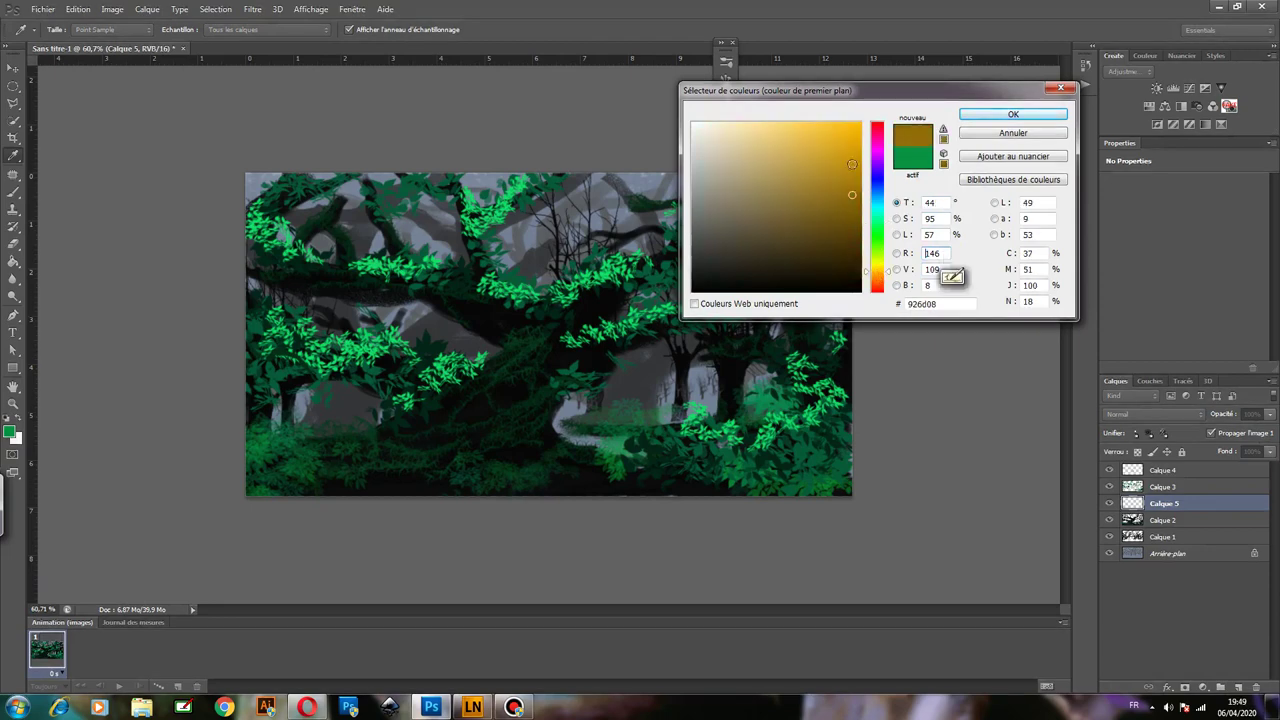
pyautogui.click(840, 126)
pyautogui.click(1013, 114)
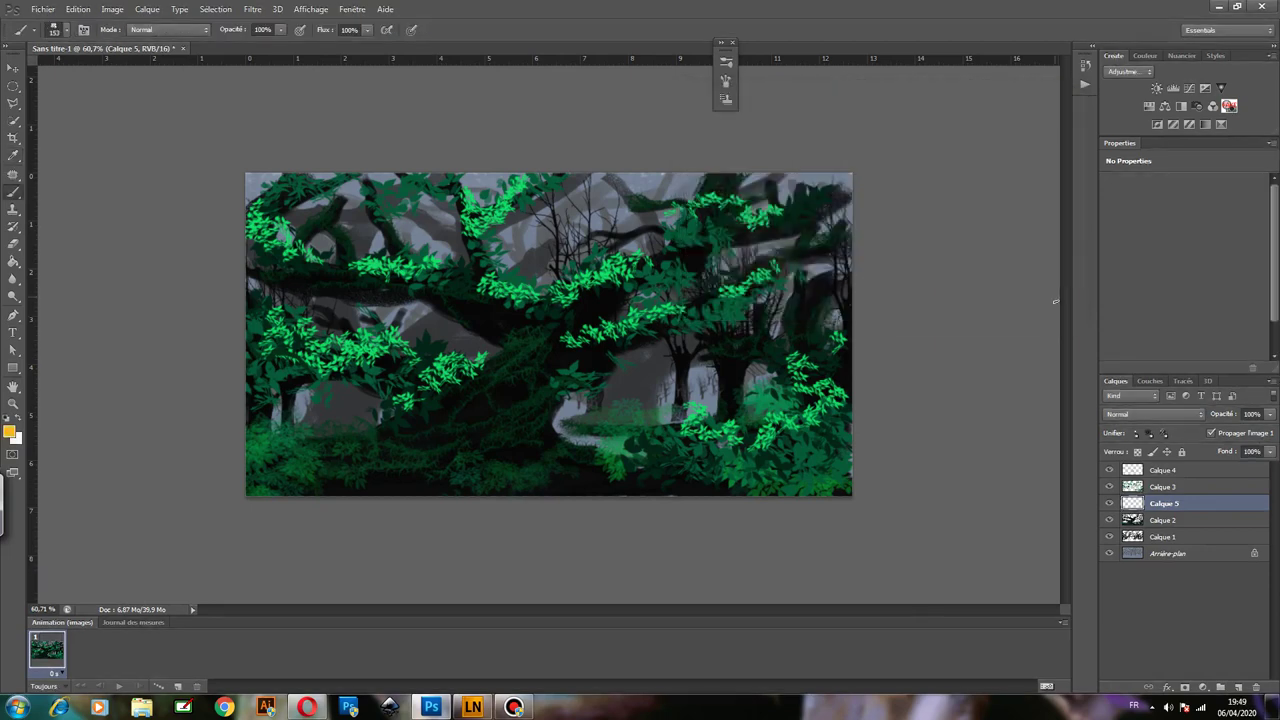
# Compare Calque 4 hidden and shown, then hide Calque 5 and move it to the top.
pyautogui.click(1178, 470)
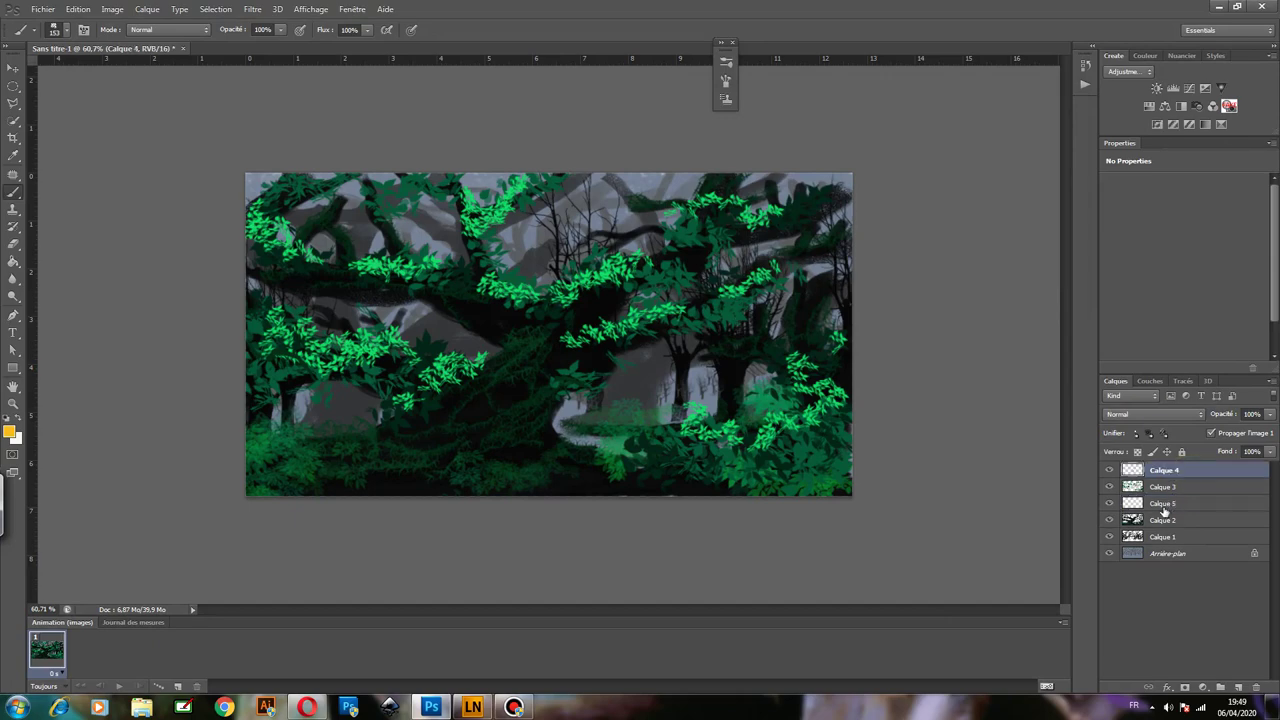
pyautogui.click(1109, 470)
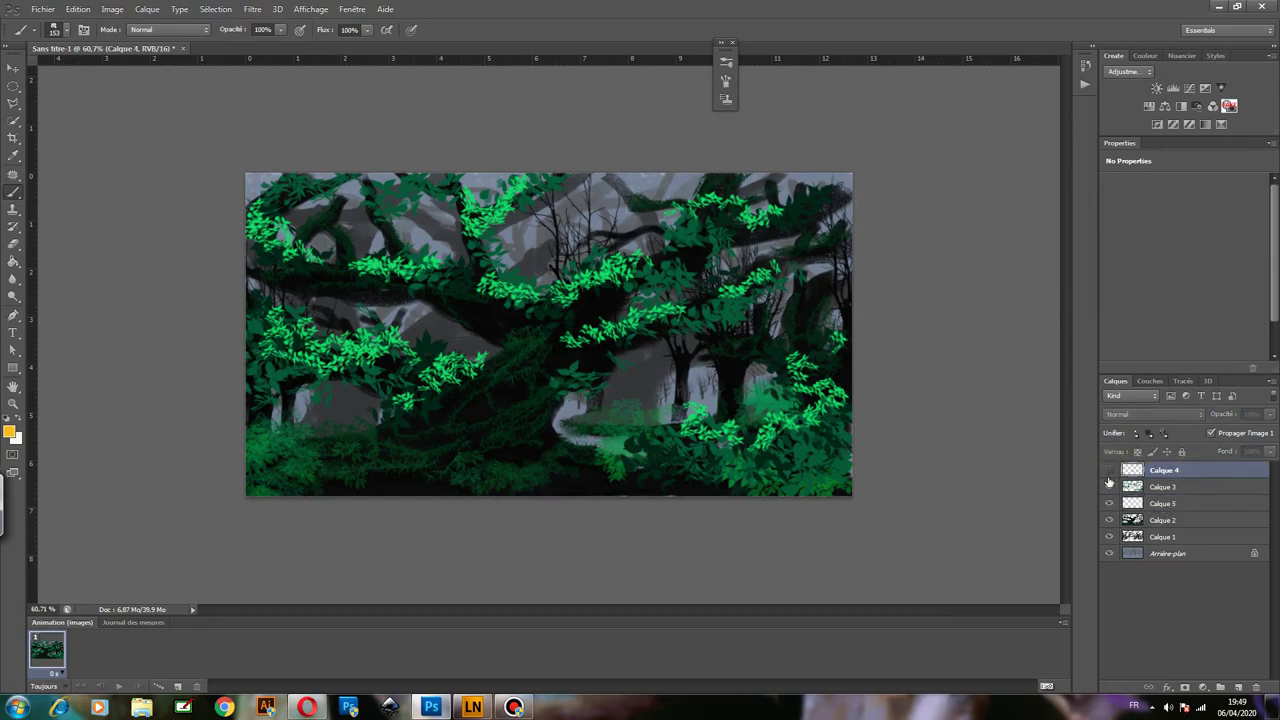
pyautogui.click(1109, 470)
pyautogui.click(1109, 471)
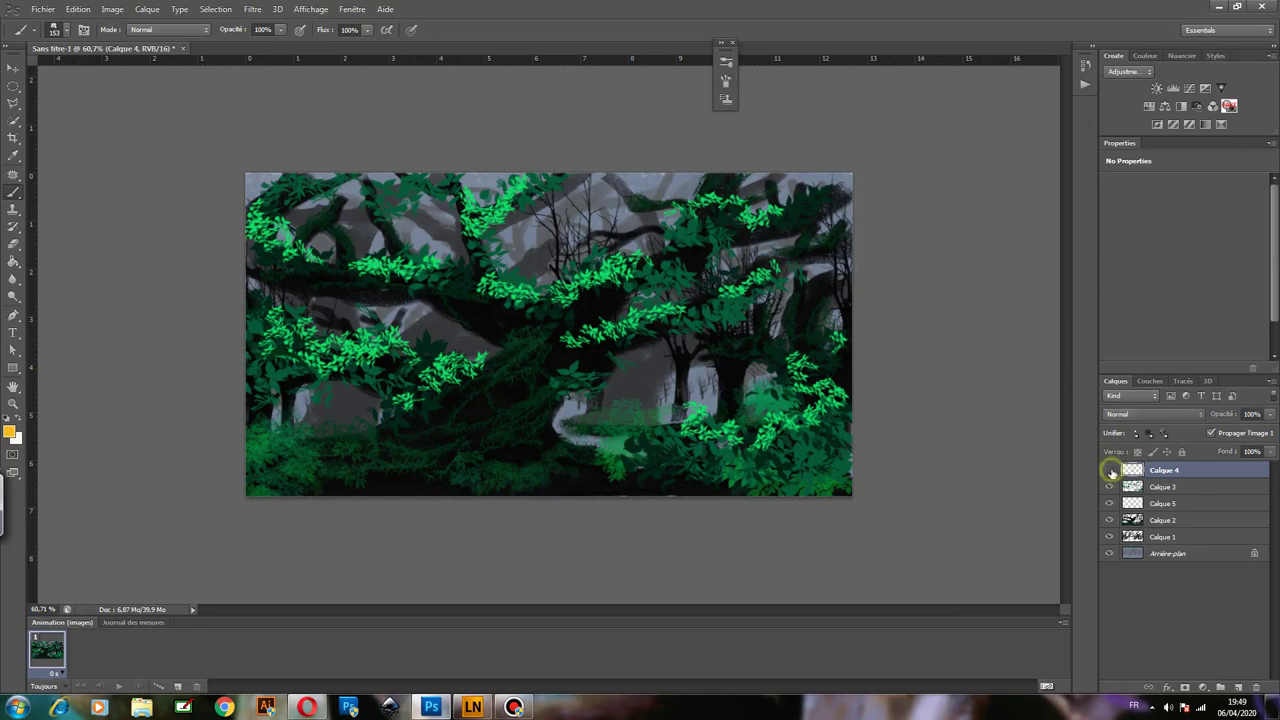
pyautogui.click(1110, 471)
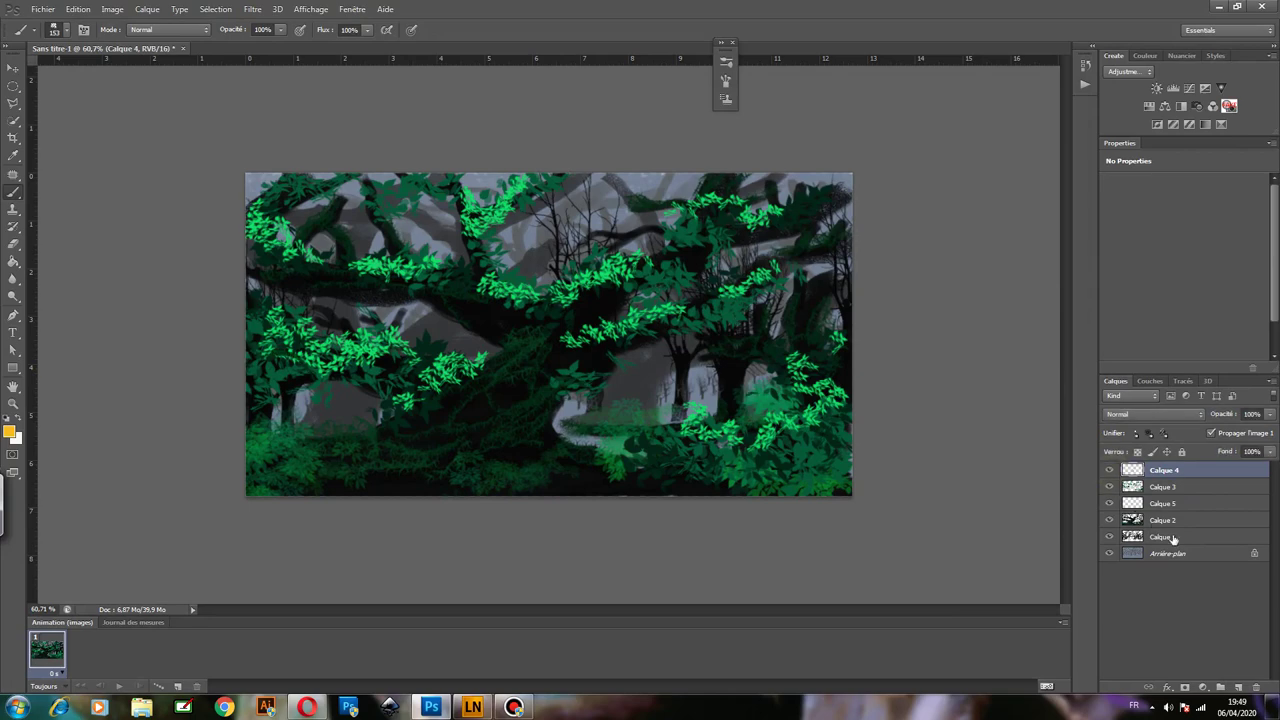
pyautogui.click(1110, 503)
pyautogui.moveTo(1193, 505); pyautogui.dragTo(1191, 478)
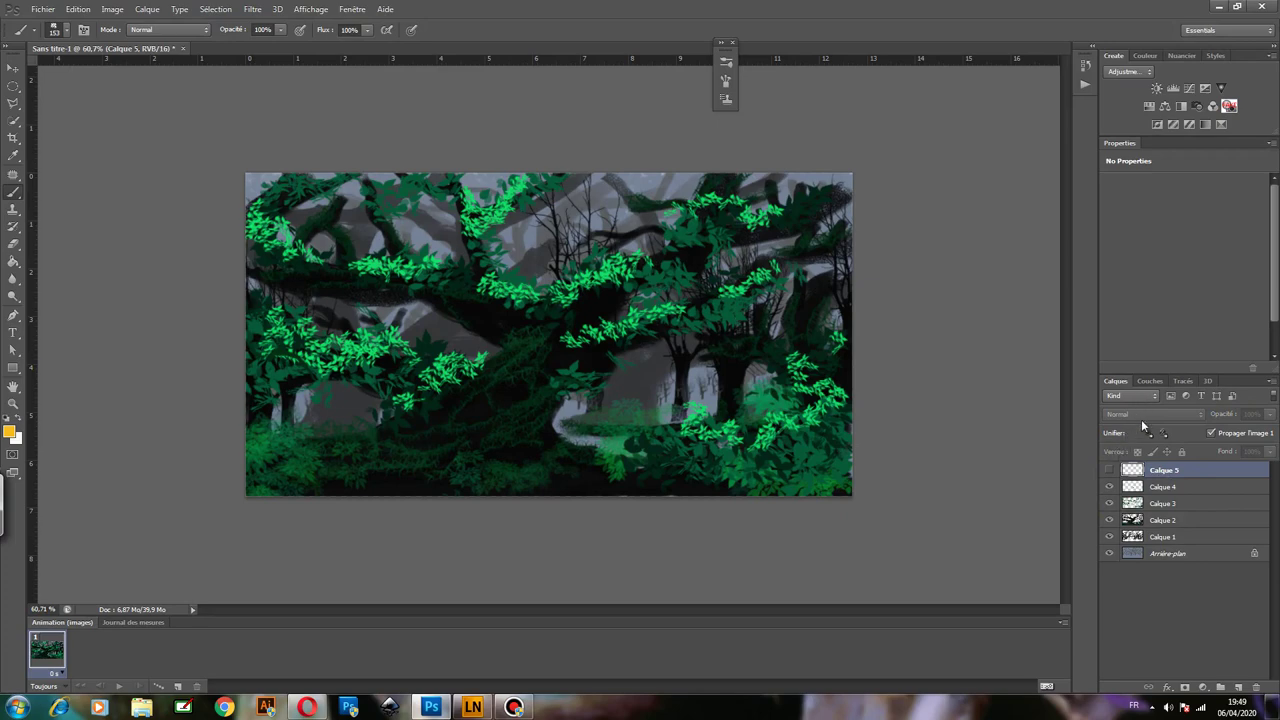
# Show Calque 5 and set its blend mode to Incrustation.
pyautogui.click(1108, 470)
pyautogui.click(1108, 470)
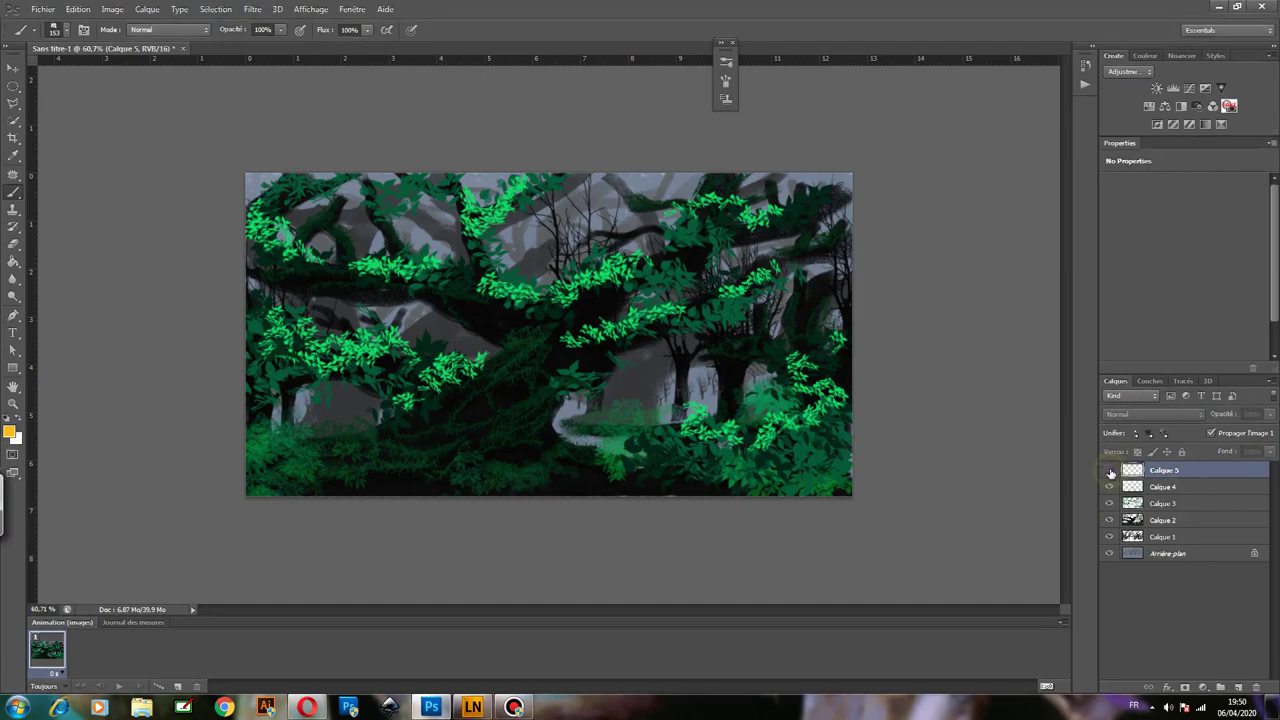
pyautogui.click(1108, 470)
pyautogui.click(1160, 414)
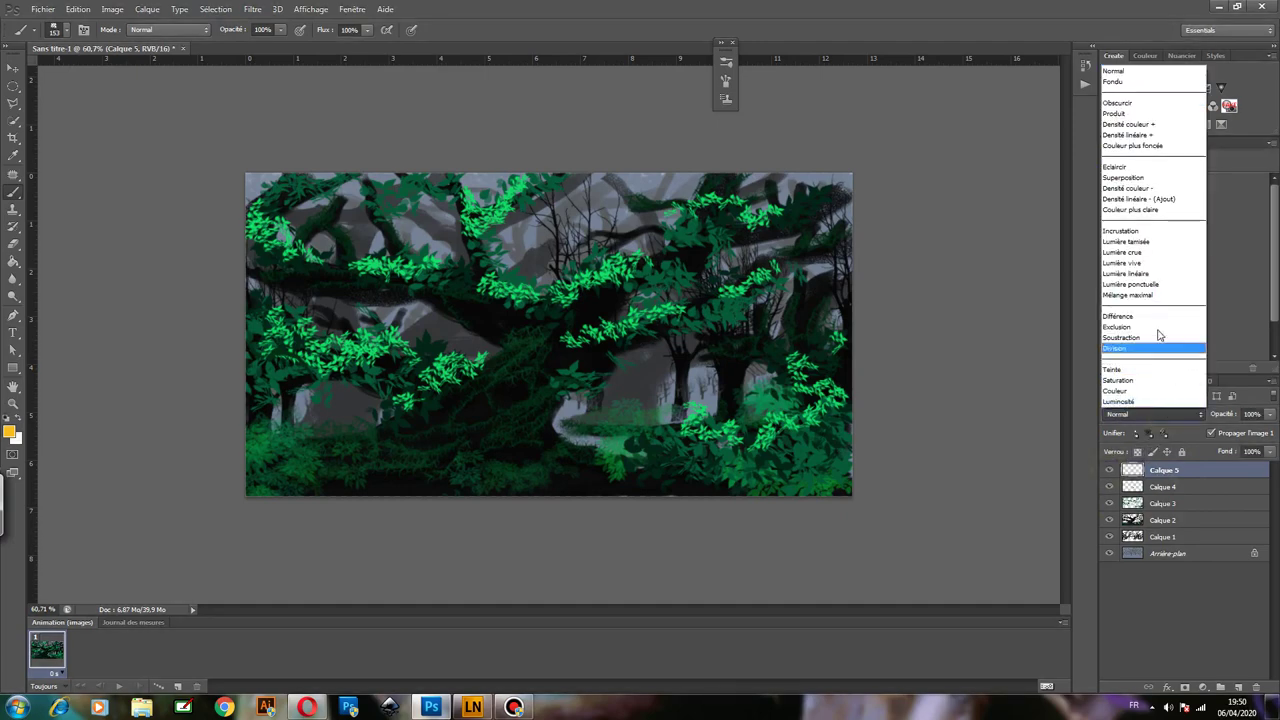
pyautogui.click(1150, 238)
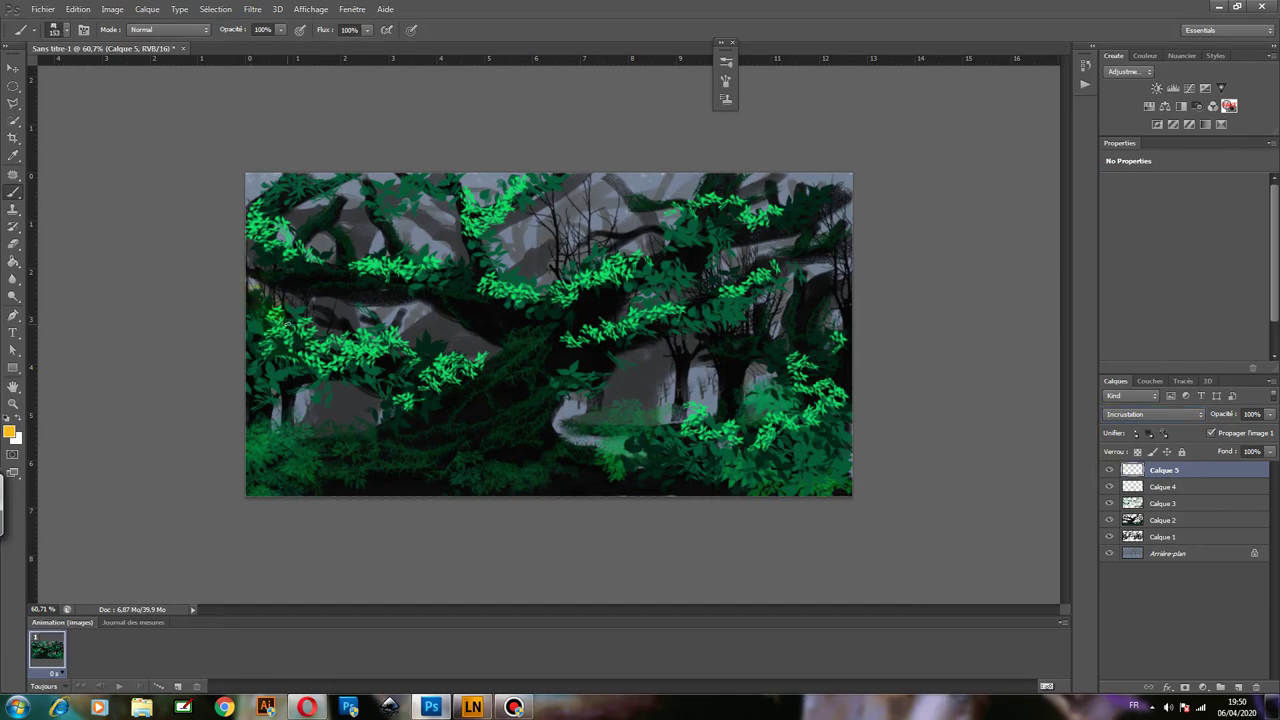
# Paint warm yellow-orange glow over the left foliage, above the big branch, and into the upper canopy.
pyautogui.moveTo(306, 326); pyautogui.dragTo(275, 315)
pyautogui.click(268, 362)
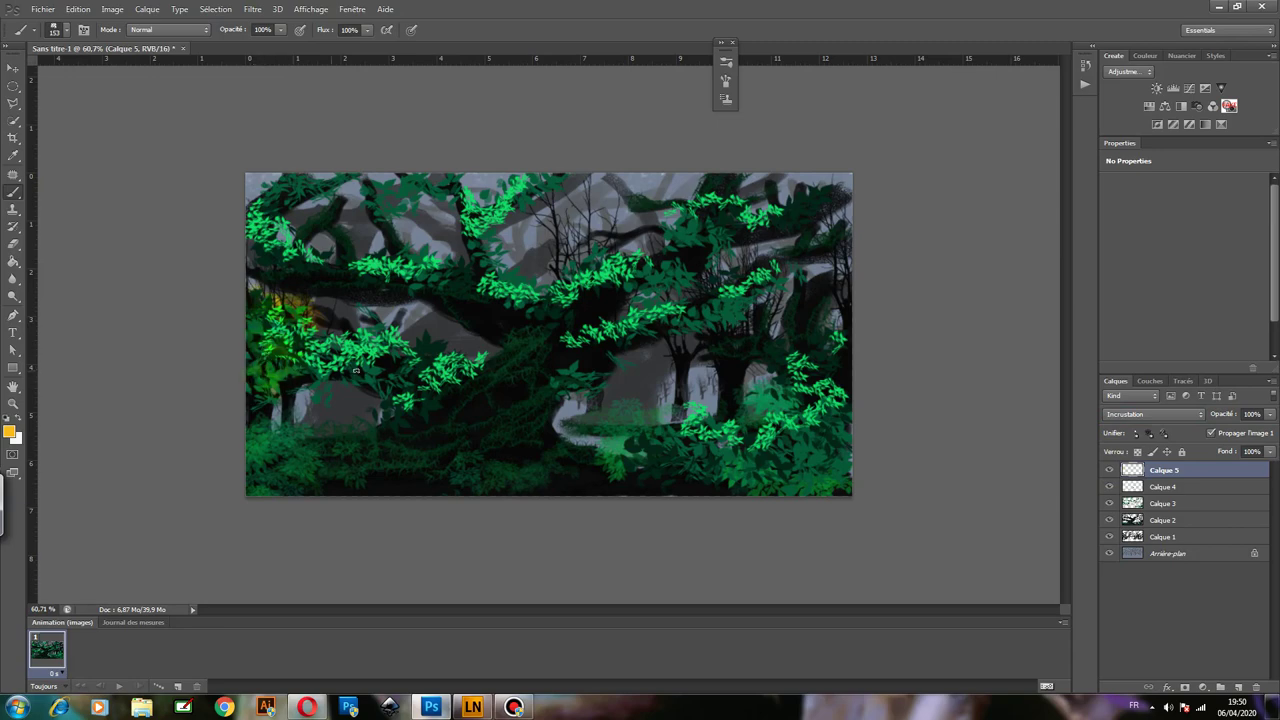
pyautogui.moveTo(328, 338); pyautogui.dragTo(380, 336)
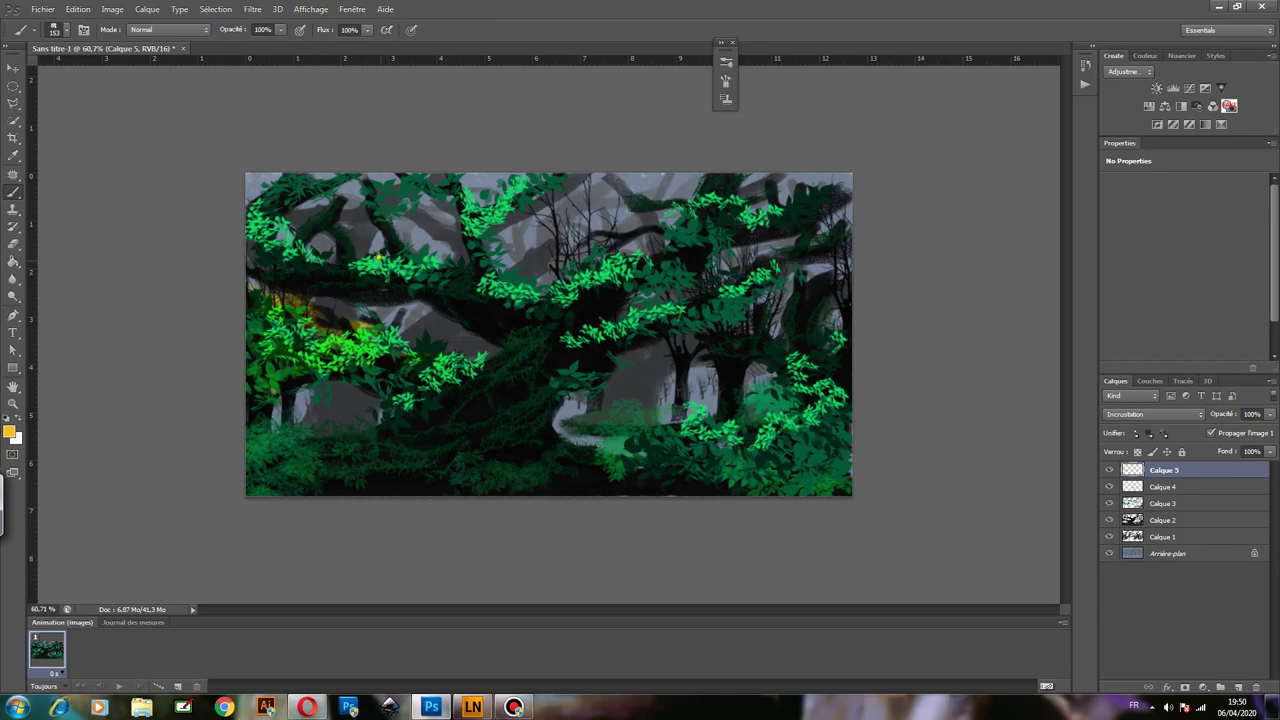
pyautogui.moveTo(378, 256); pyautogui.dragTo(441, 263)
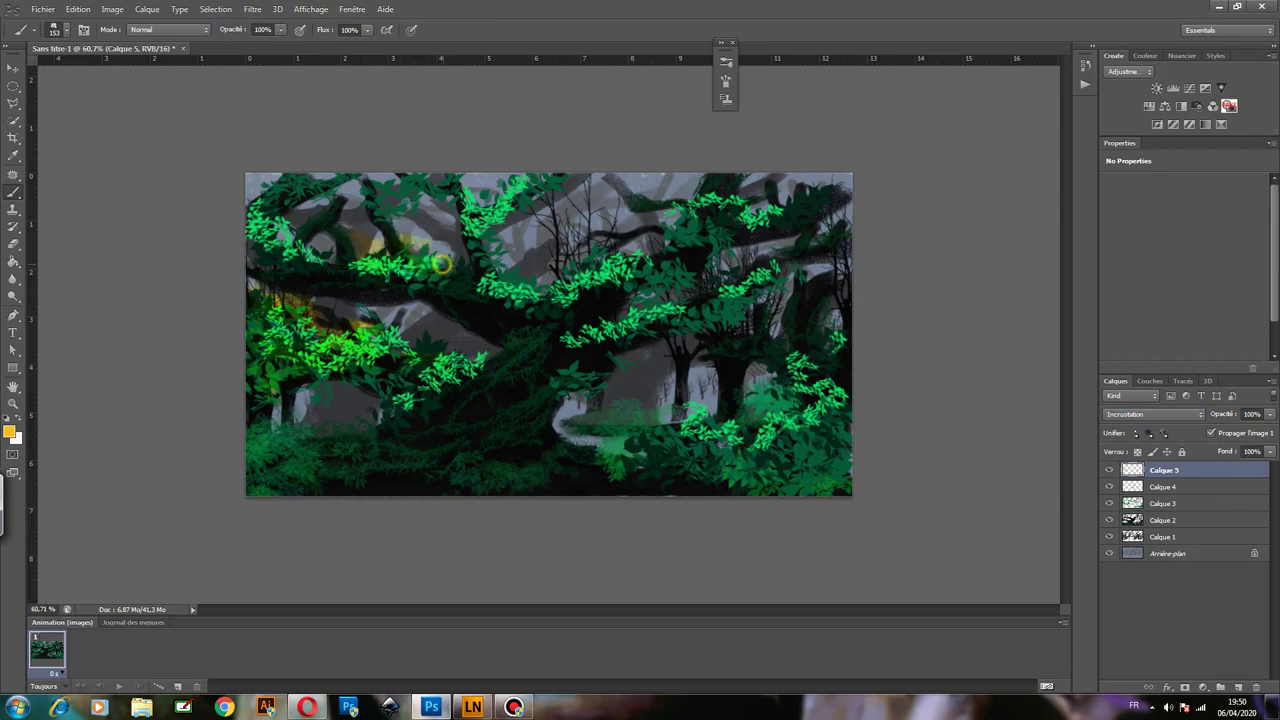
pyautogui.moveTo(298, 260); pyautogui.dragTo(250, 242)
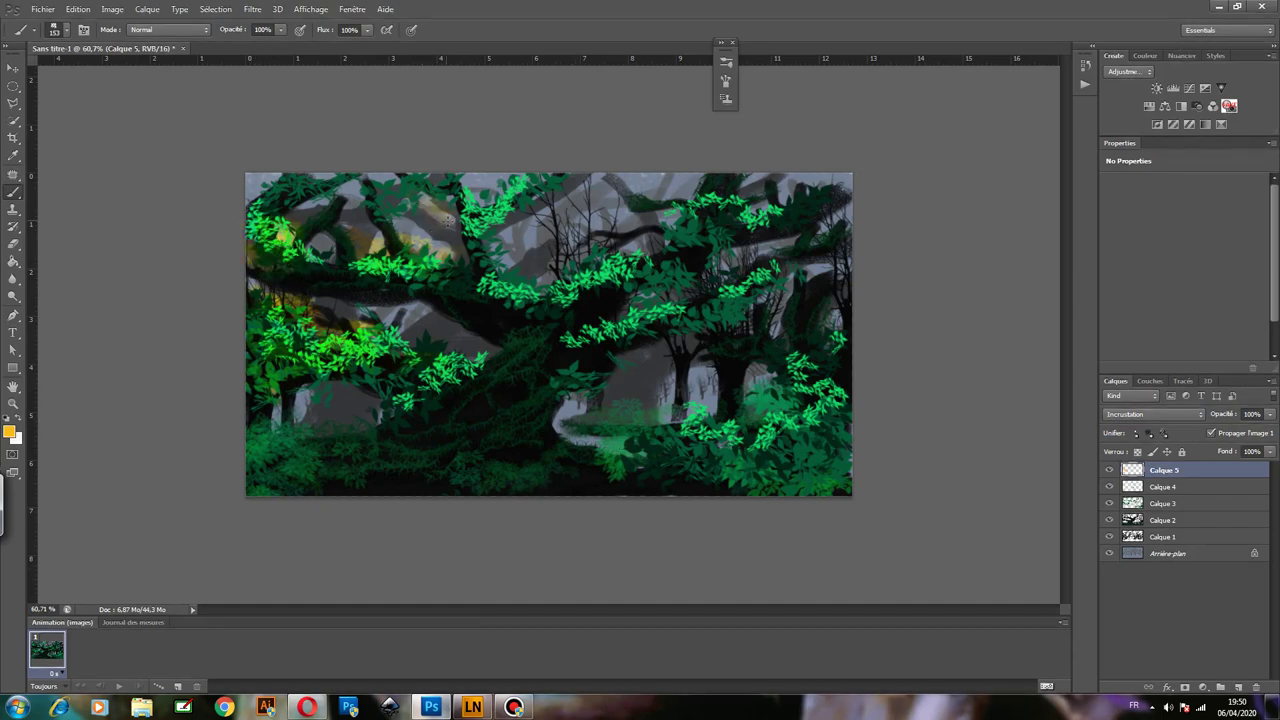
pyautogui.moveTo(445, 218); pyautogui.dragTo(422, 202)
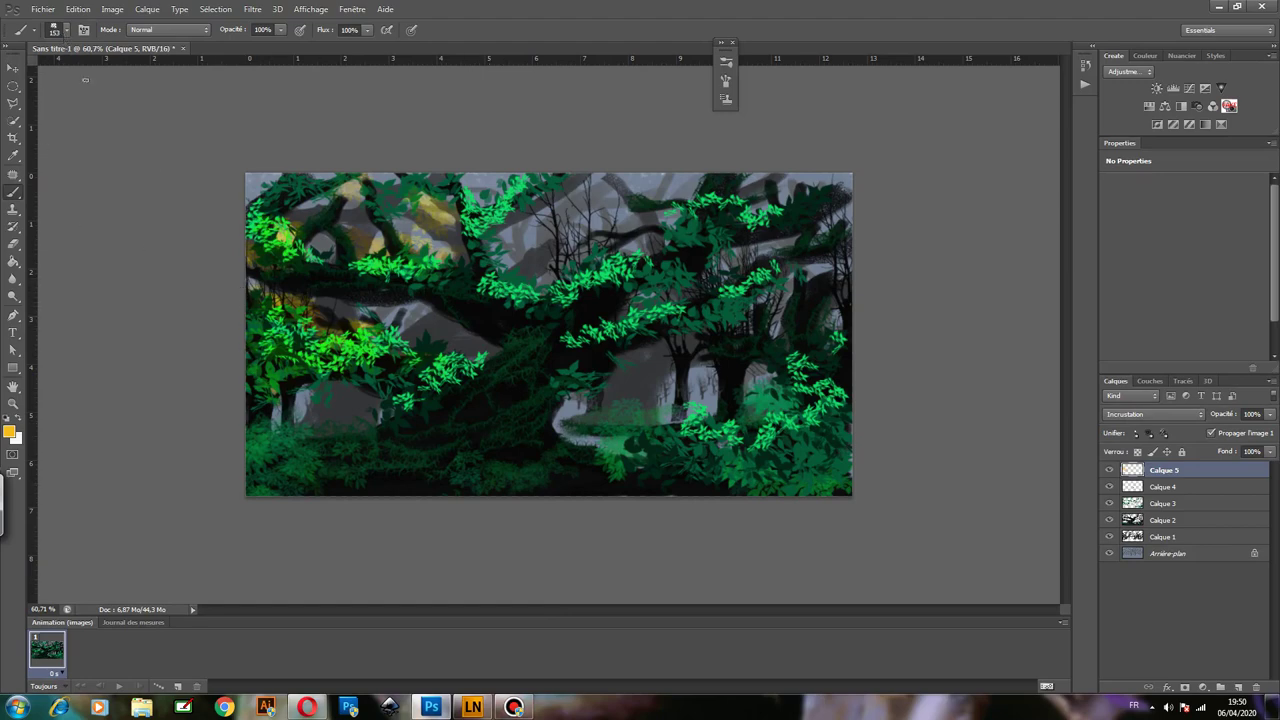
# Add soft glow to the lower path, the bushes, and the right-side trunks and canopy.
pyautogui.moveTo(666, 443); pyautogui.dragTo(561, 441)
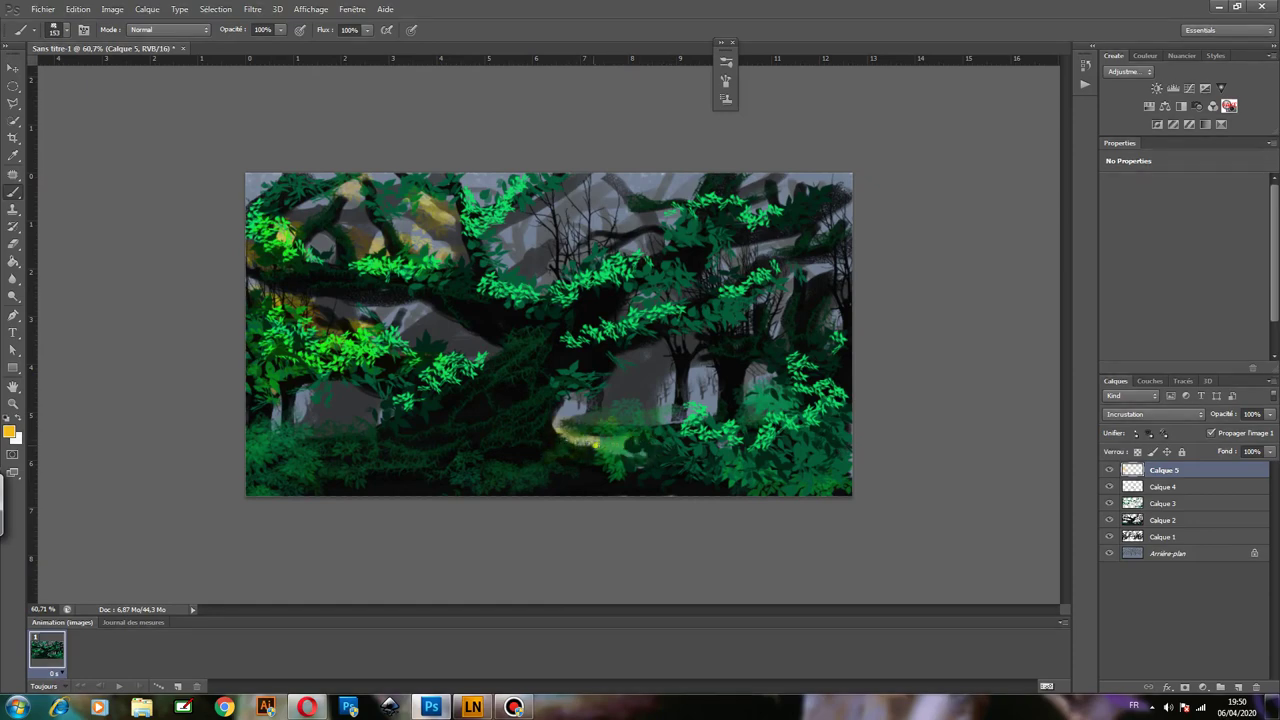
pyautogui.moveTo(640, 438); pyautogui.dragTo(610, 415)
pyautogui.click(717, 412)
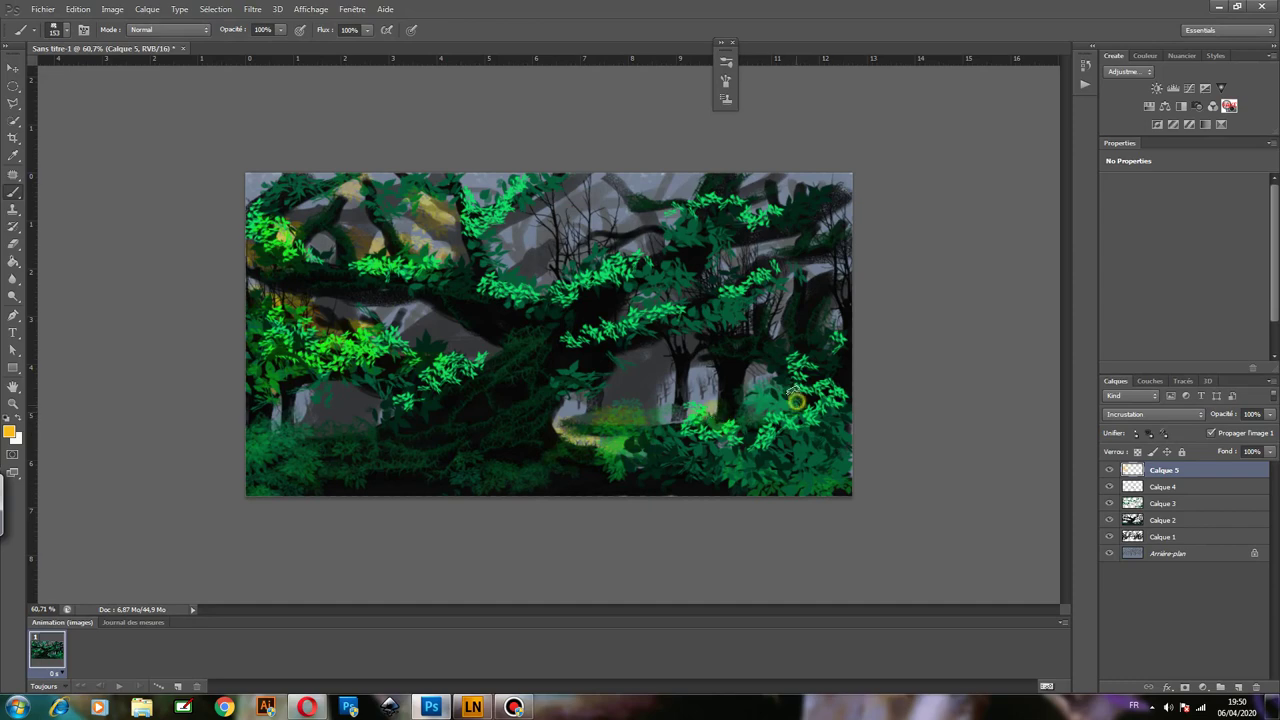
pyautogui.moveTo(789, 389); pyautogui.dragTo(758, 388)
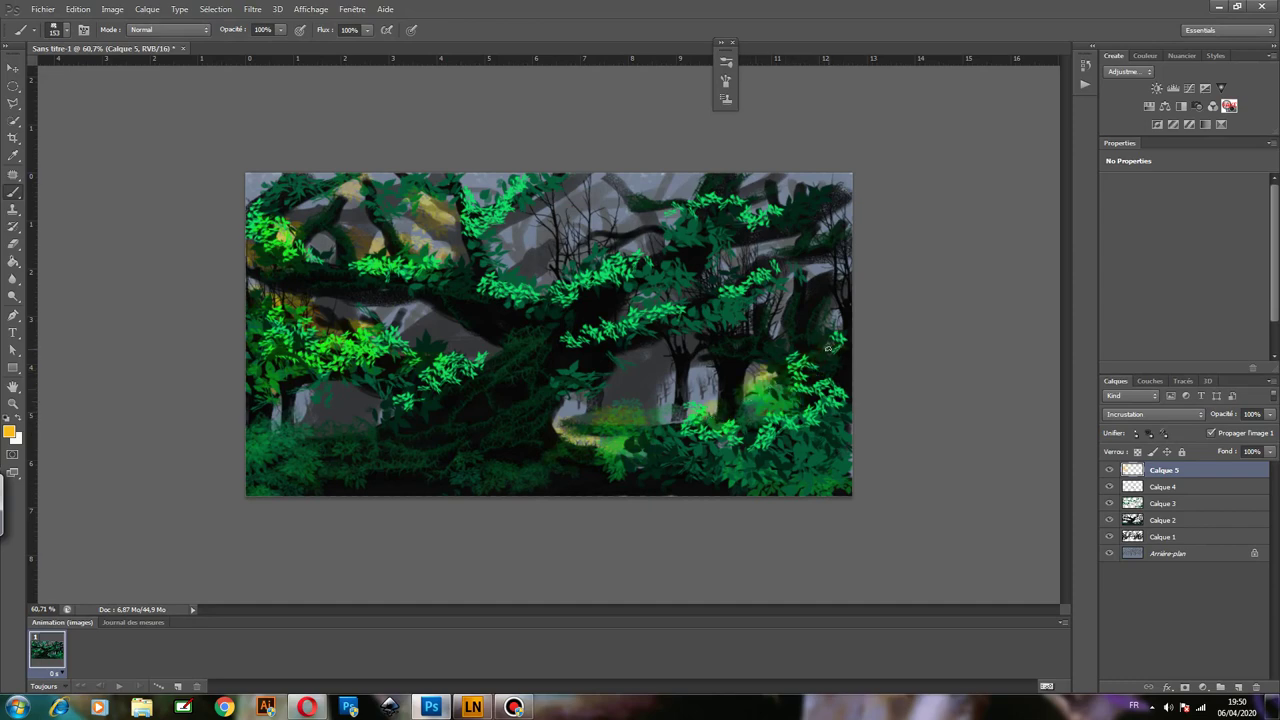
pyautogui.moveTo(771, 276); pyautogui.dragTo(738, 295)
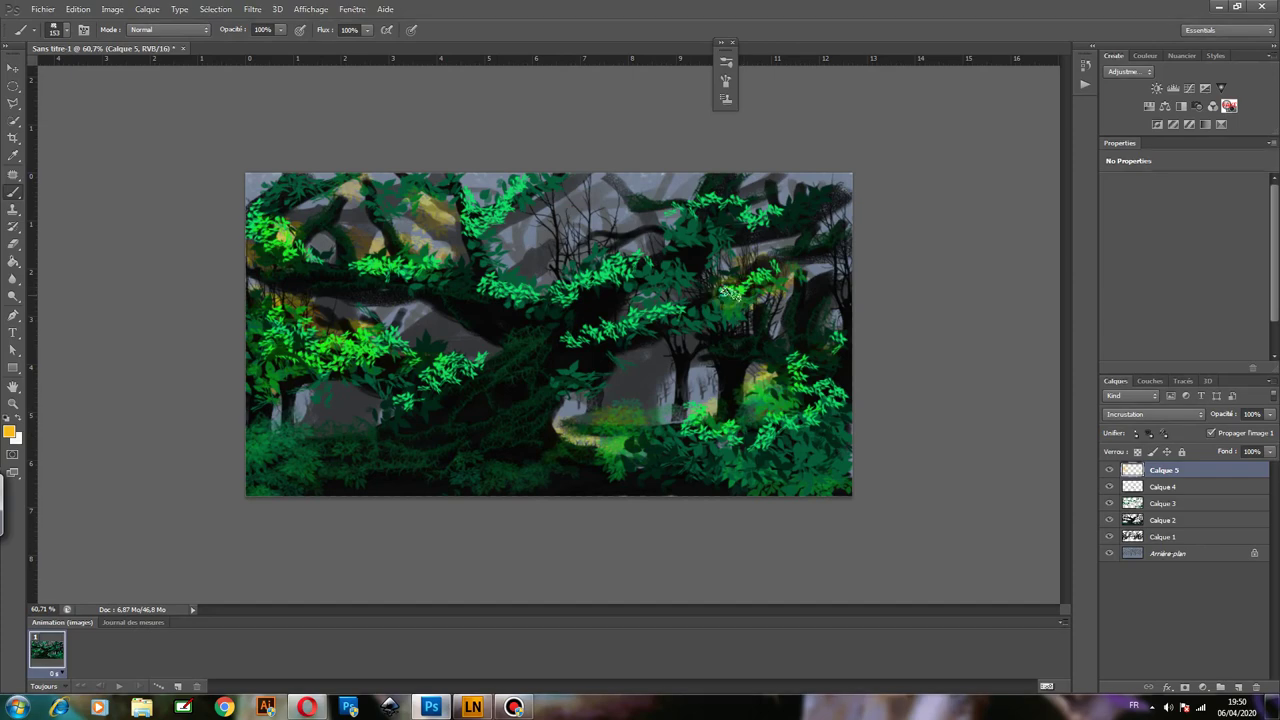
pyautogui.click(679, 312)
pyautogui.moveTo(679, 312); pyautogui.dragTo(595, 336)
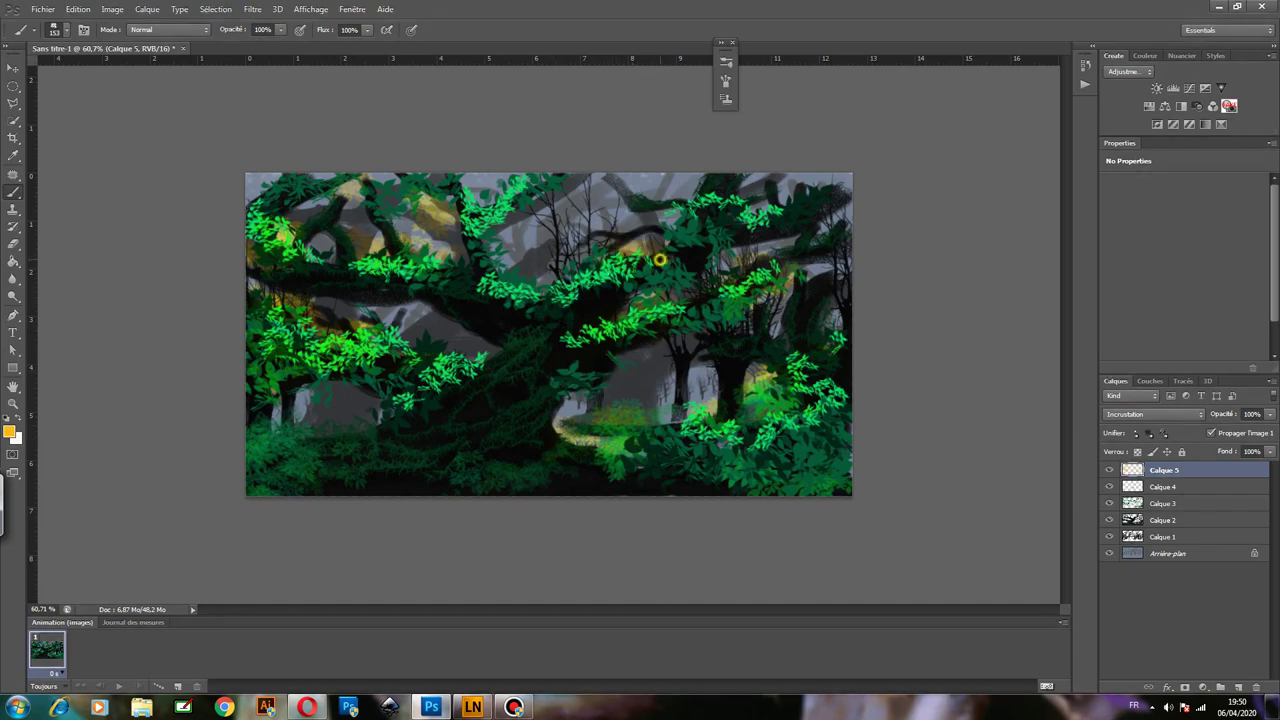
pyautogui.moveTo(660, 260)
pyautogui.mouseDown()
pyautogui.moveTo(691, 240)
pyautogui.moveTo(724, 258)
pyautogui.mouseUp()
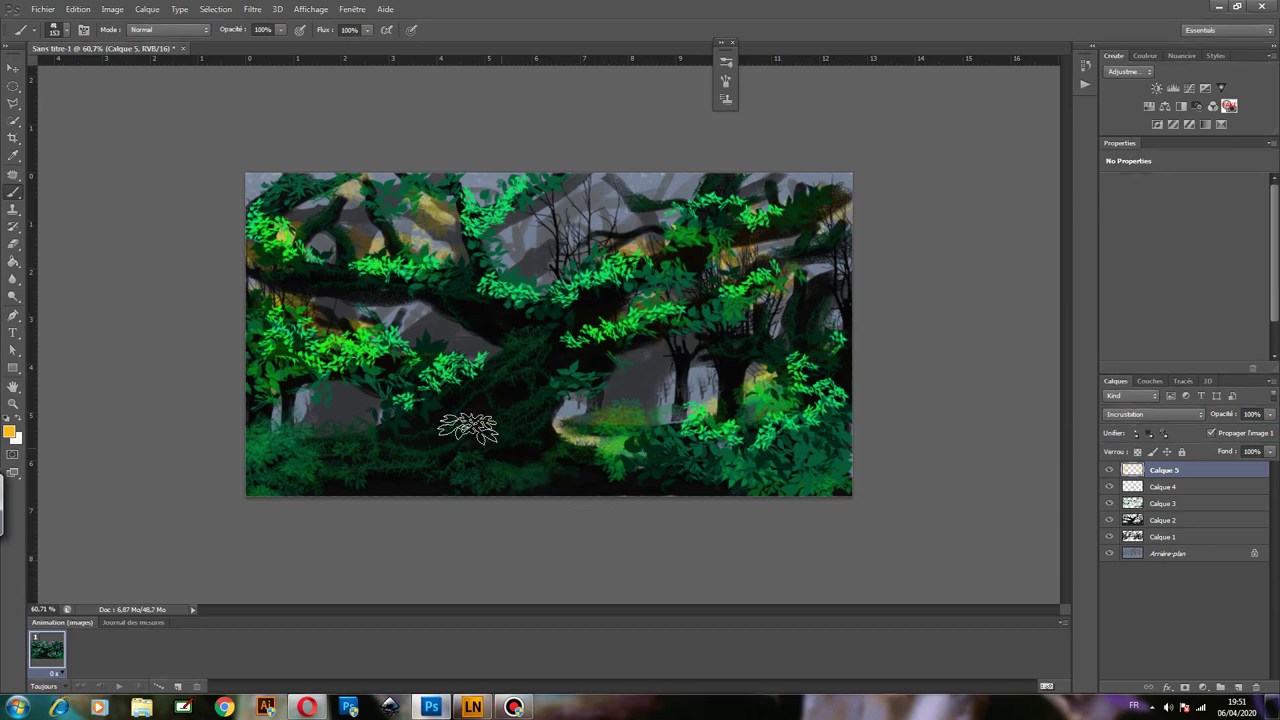
# Switch to a soft round brush sized 442 px.
pyautogui.click(67, 31)
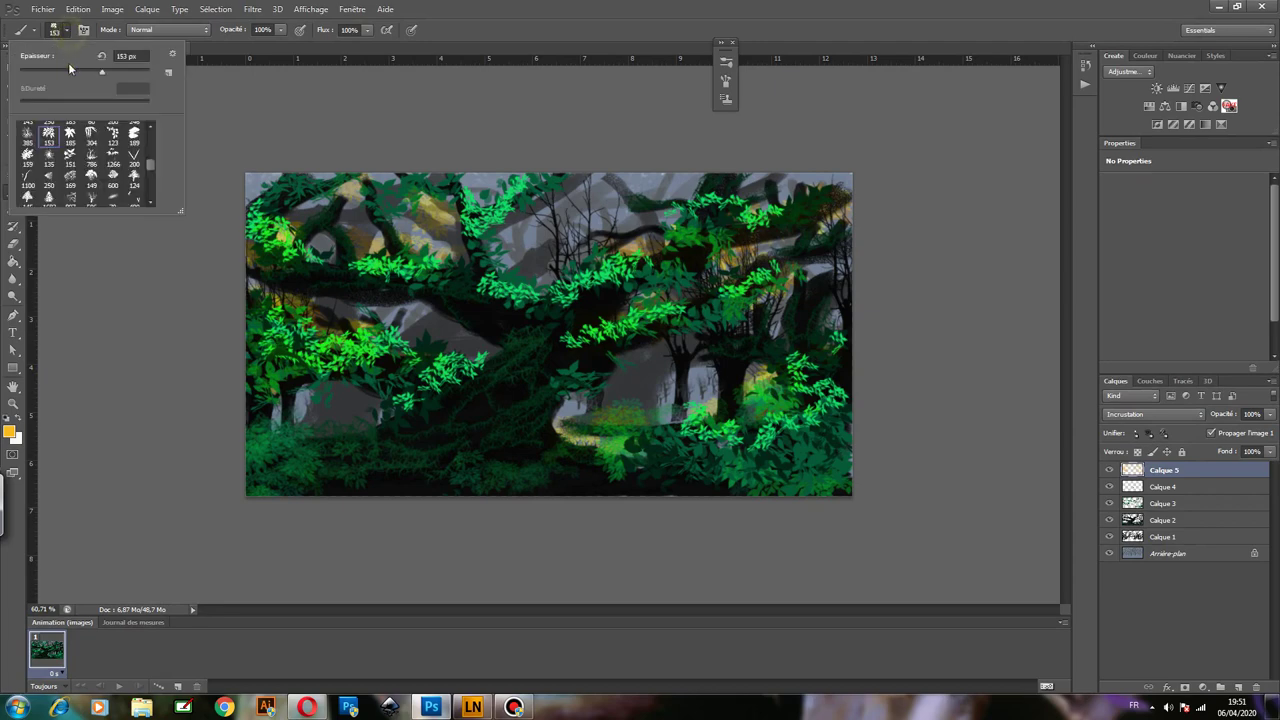
pyautogui.moveTo(149, 165); pyautogui.dragTo(143, 133)
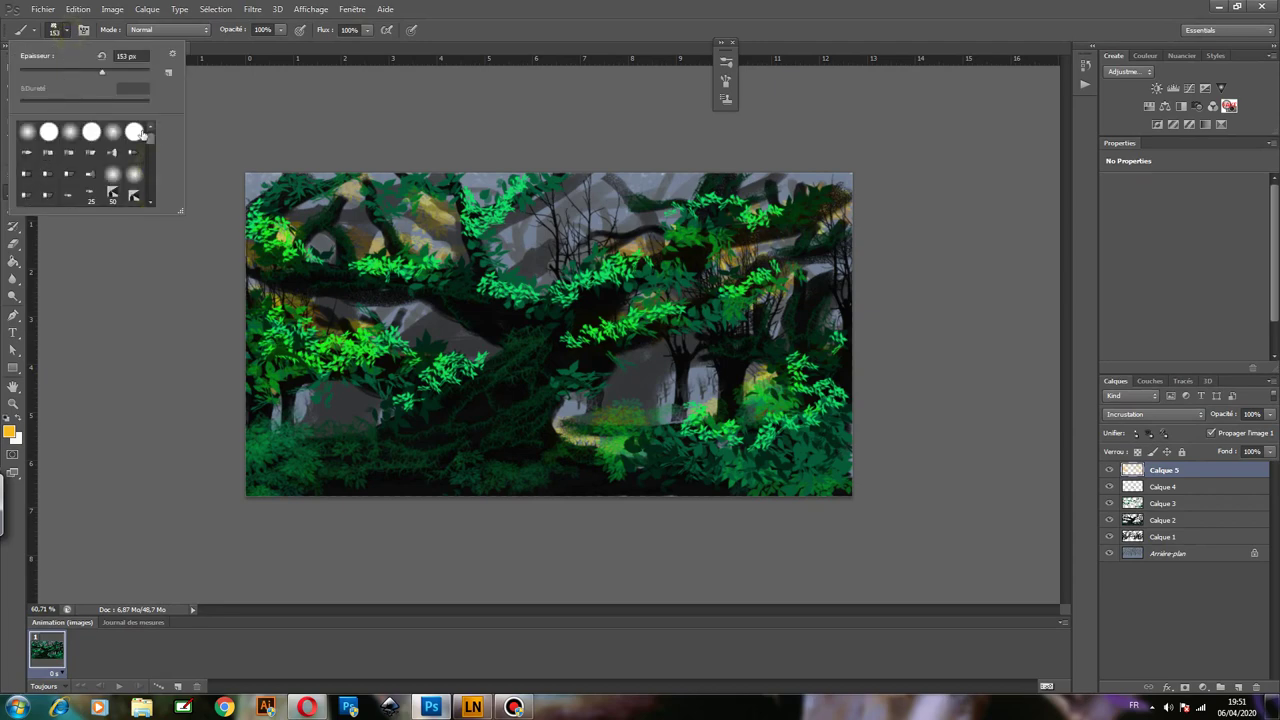
pyautogui.click(28, 133)
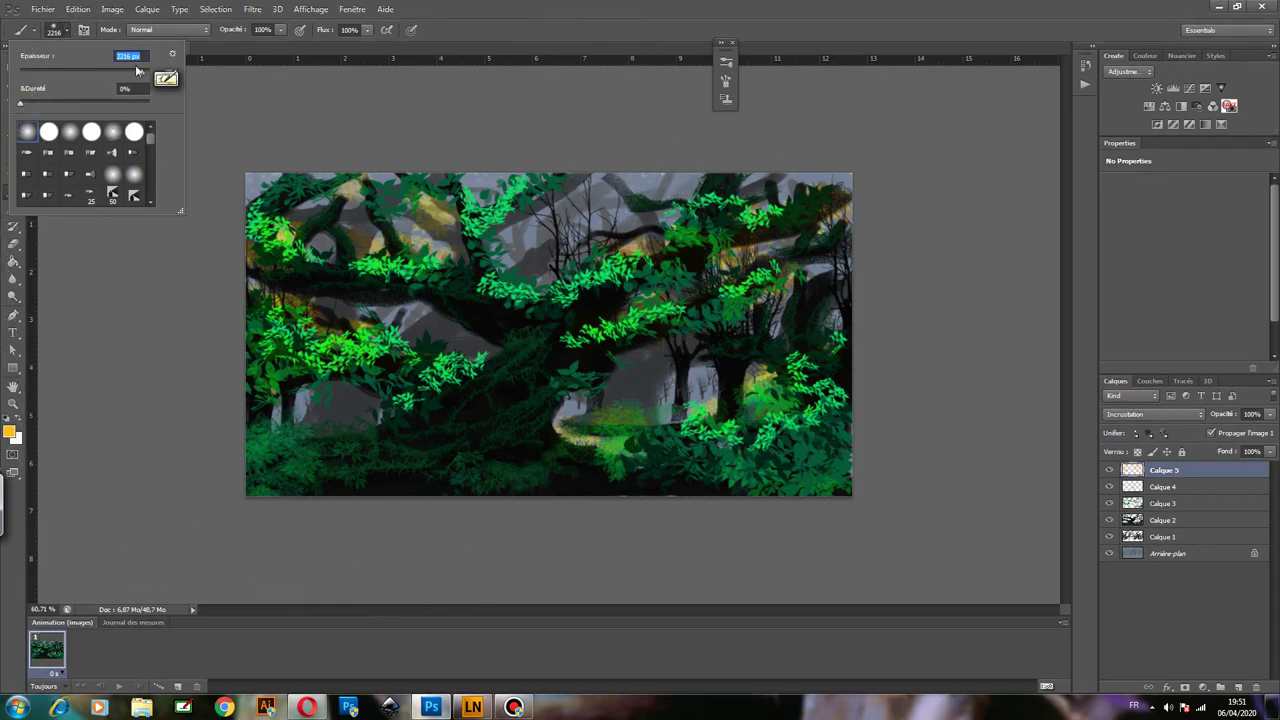
pyautogui.moveTo(137, 71); pyautogui.dragTo(133, 72)
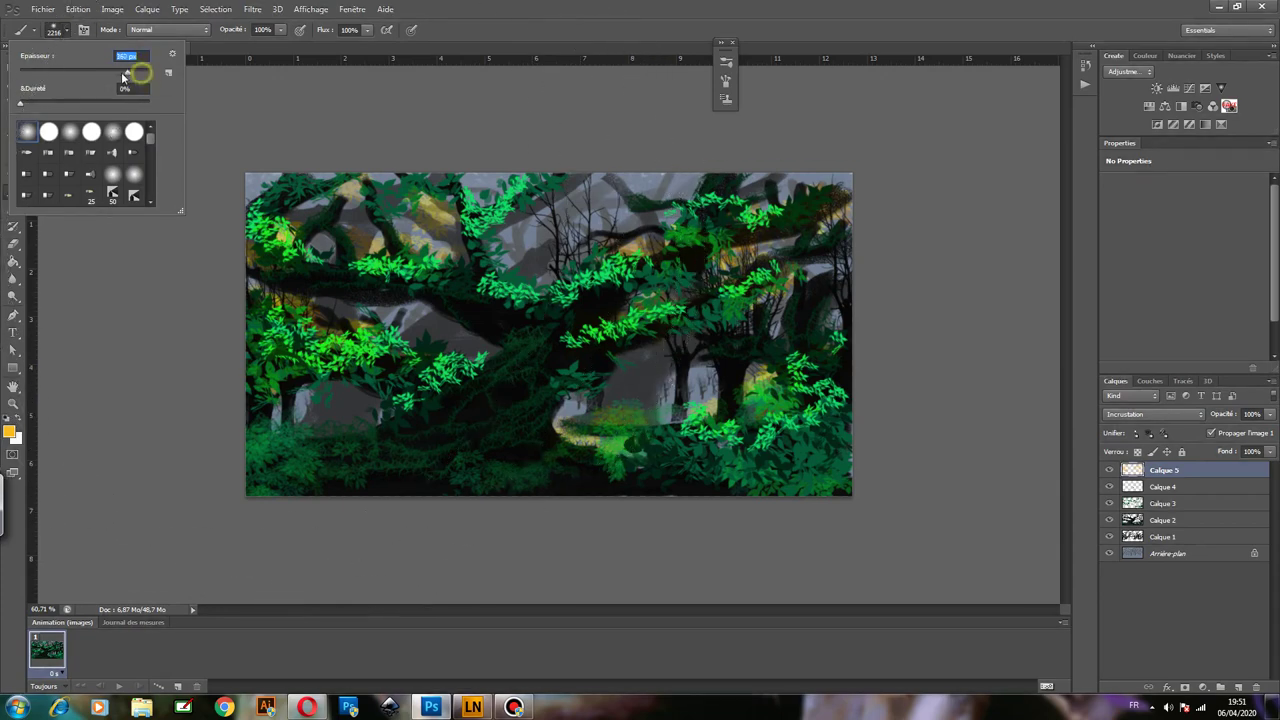
# Wash the upper canvas yellow, tint the grey rocks, and brighten the lower foliage.
pyautogui.click(275, 205)
pyautogui.moveTo(371, 200); pyautogui.dragTo(271, 186)
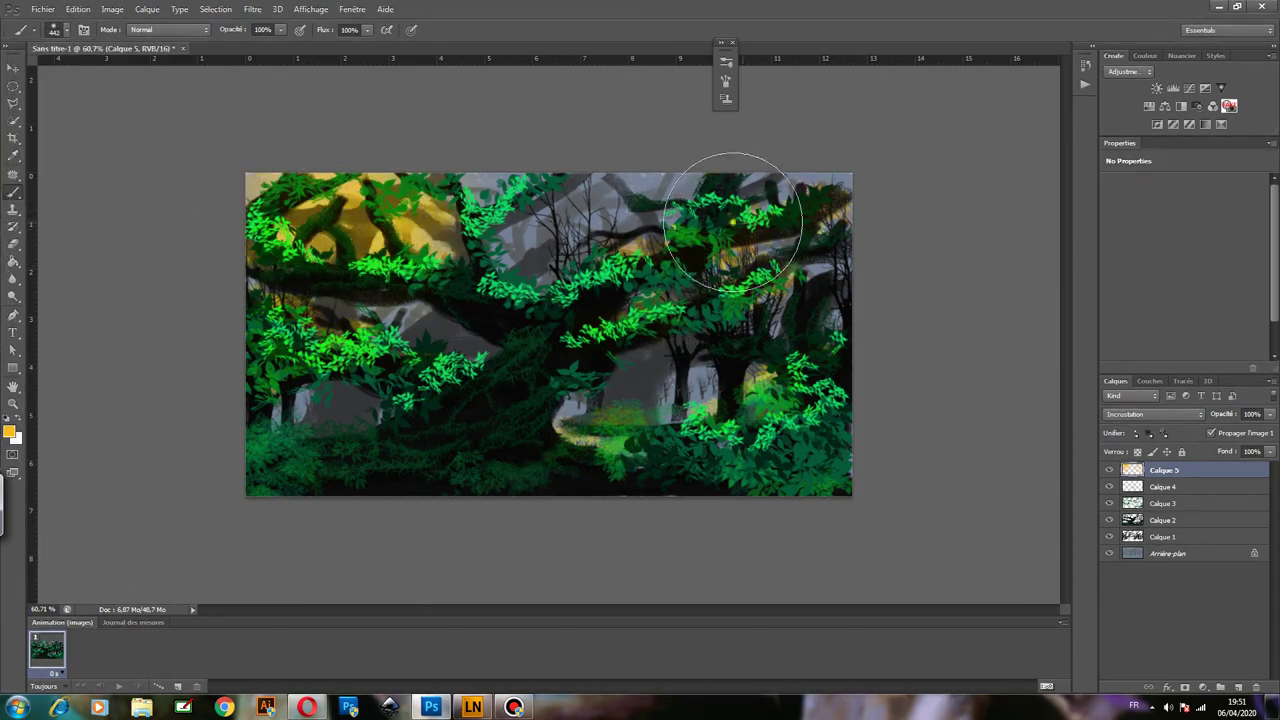
pyautogui.moveTo(732, 221); pyautogui.dragTo(386, 177)
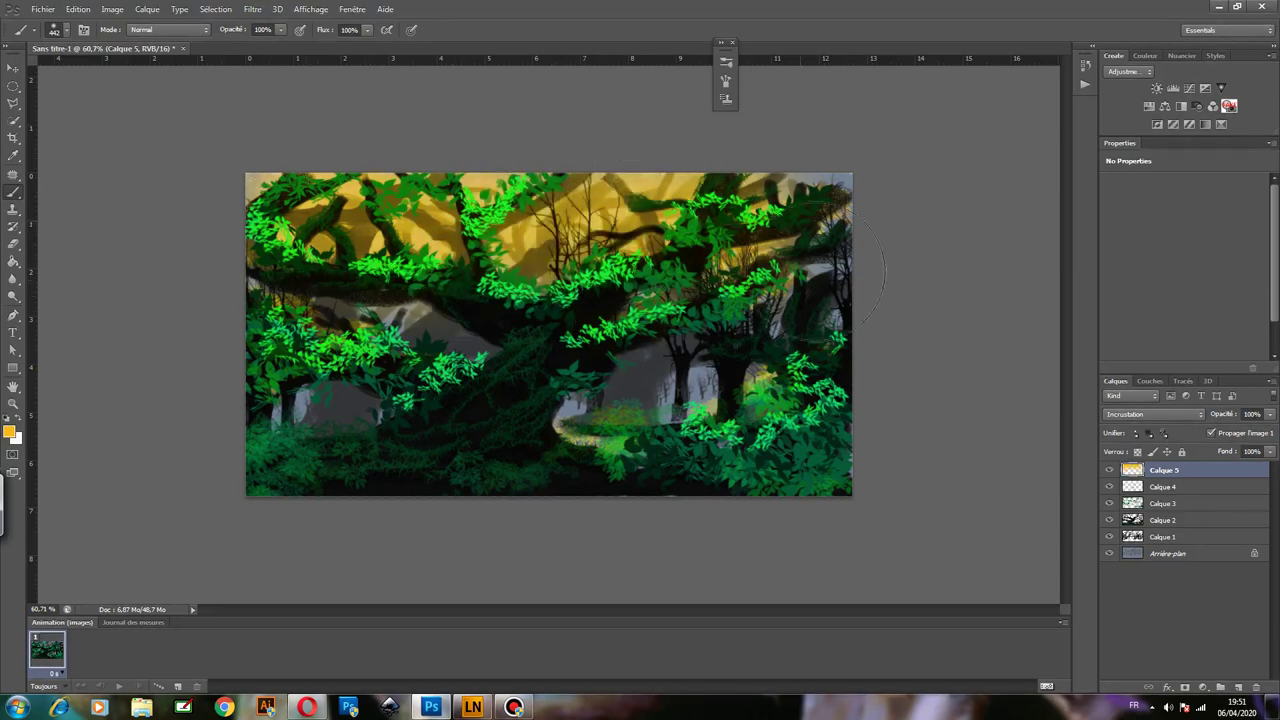
pyautogui.moveTo(840, 268); pyautogui.dragTo(837, 206)
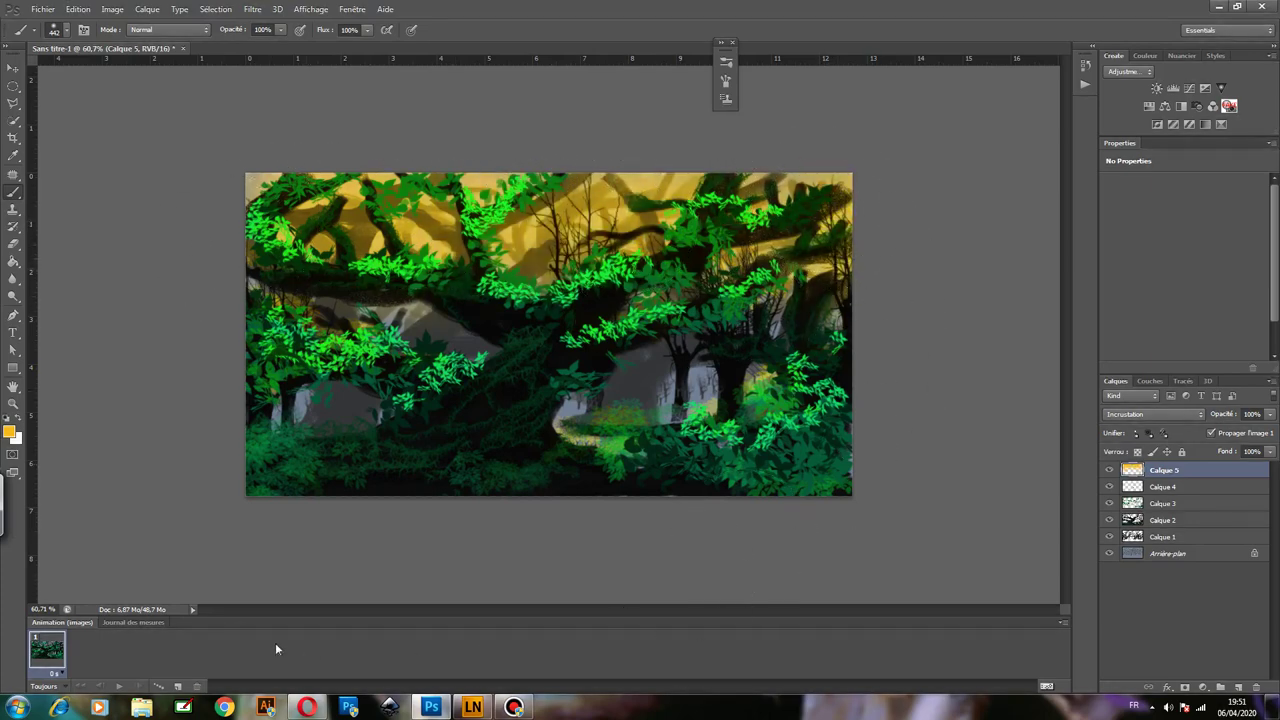
pyautogui.moveTo(671, 400)
pyautogui.mouseDown()
pyautogui.moveTo(614, 423)
pyautogui.moveTo(600, 414)
pyautogui.moveTo(605, 195)
pyautogui.mouseUp()
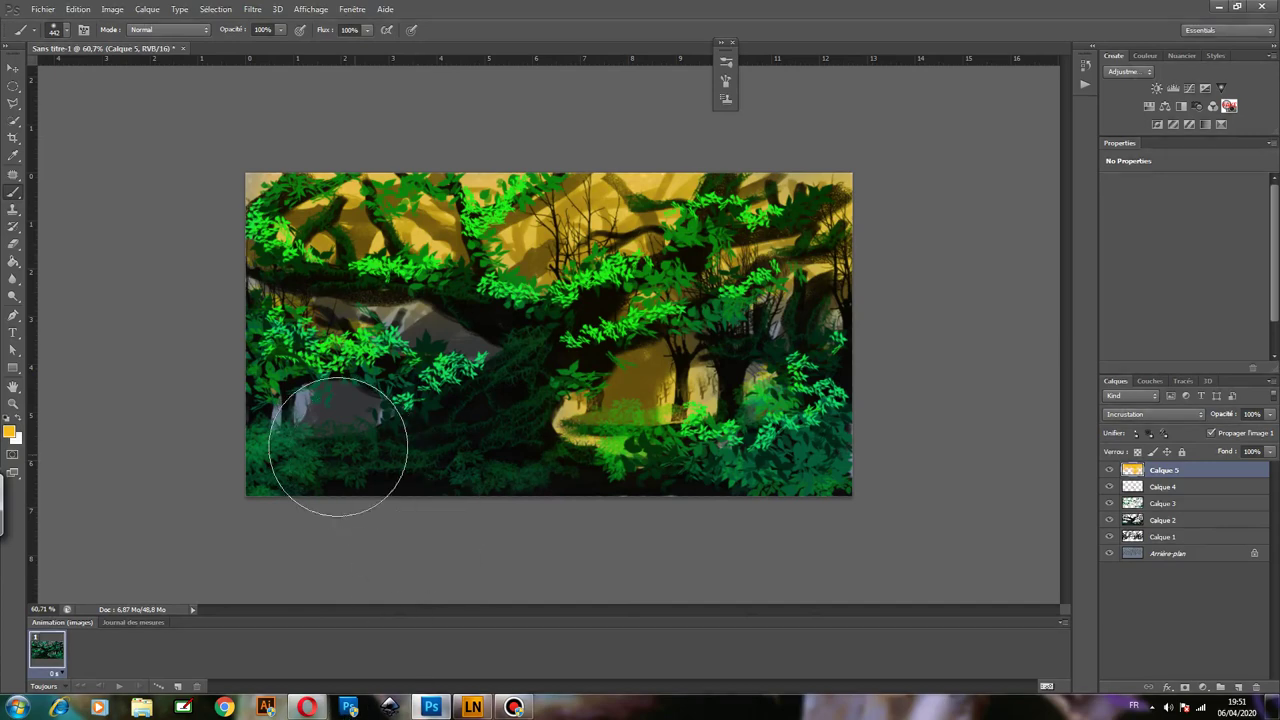
pyautogui.moveTo(337, 429)
pyautogui.mouseDown()
pyautogui.moveTo(271, 329)
pyautogui.moveTo(286, 314)
pyautogui.moveTo(285, 335)
pyautogui.moveTo(394, 371)
pyautogui.moveTo(423, 286)
pyautogui.mouseUp()
pyautogui.moveTo(302, 456)
pyautogui.mouseDown()
pyautogui.moveTo(286, 443)
pyautogui.moveTo(291, 457)
pyautogui.moveTo(337, 457)
pyautogui.mouseUp()
pyautogui.moveTo(734, 487)
pyautogui.mouseDown()
pyautogui.moveTo(771, 500)
pyautogui.moveTo(749, 509)
pyautogui.mouseUp()
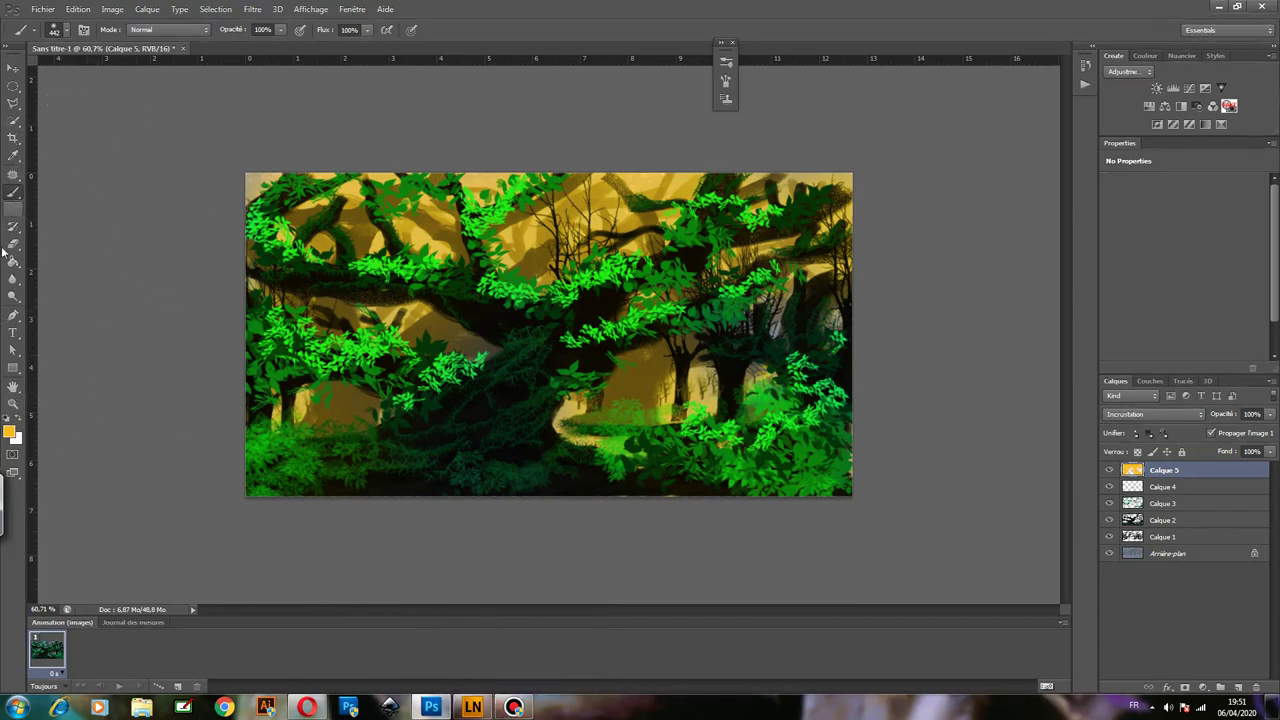
# Set the foreground colour to a dark green.
pyautogui.click(9, 431)
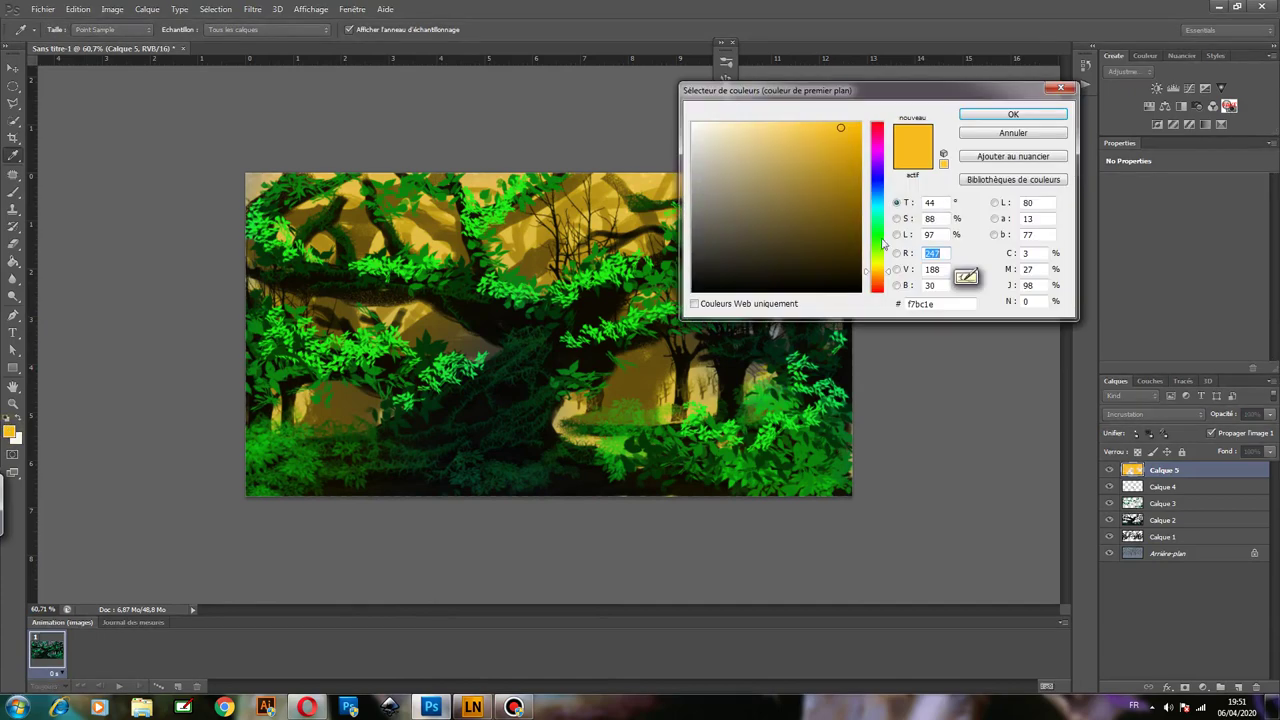
pyautogui.click(882, 195)
pyautogui.click(856, 182)
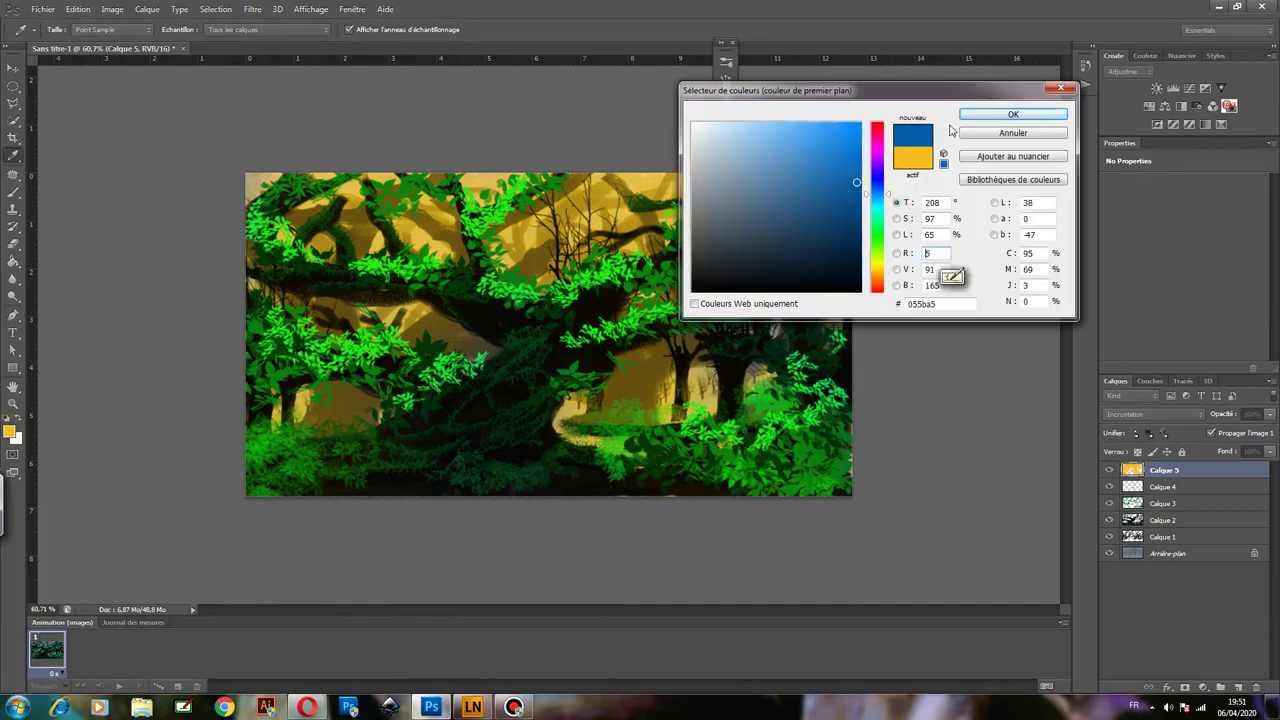
pyautogui.click(877, 238)
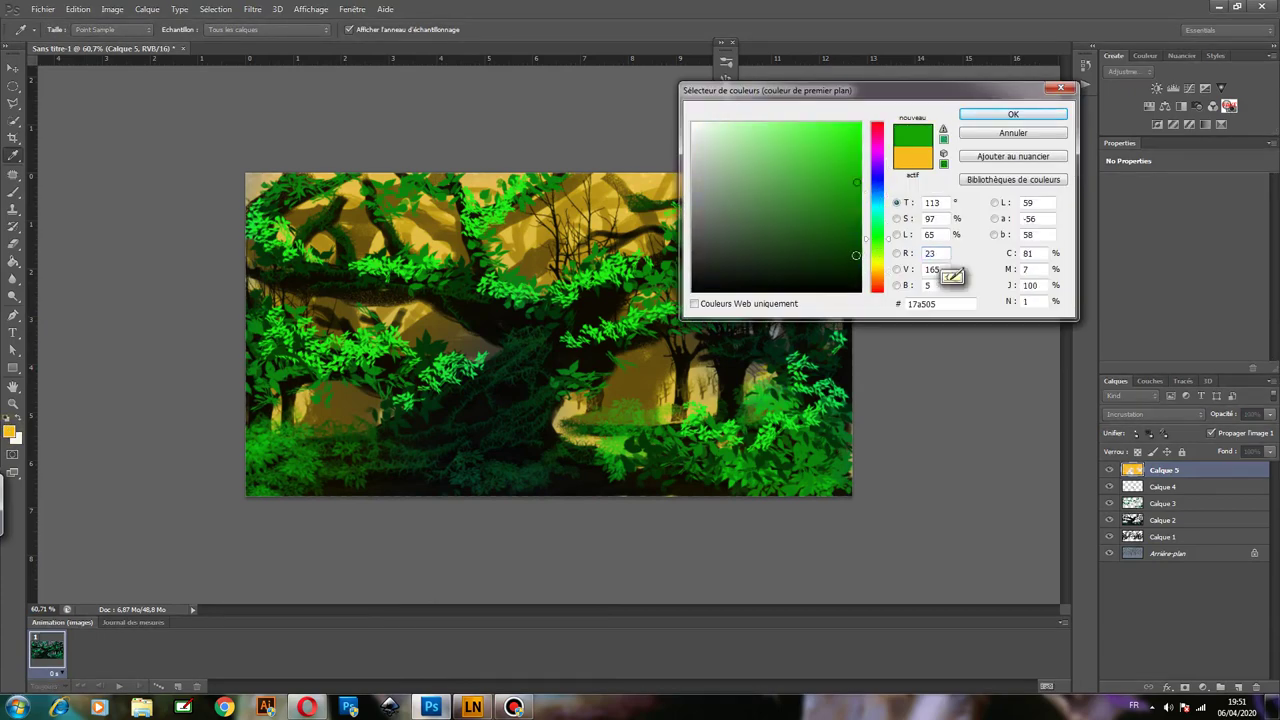
pyautogui.click(853, 259)
pyautogui.click(1013, 114)
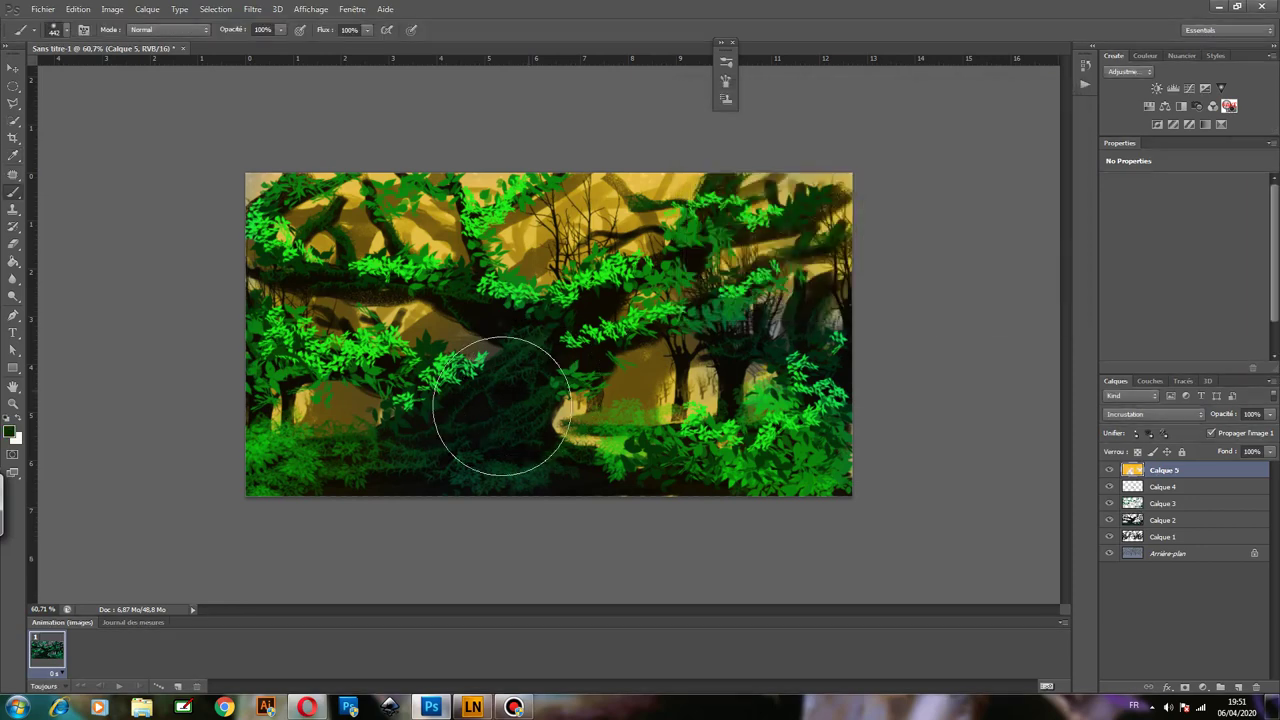
# Darken the lower-left foliage and the lower-middle and right-centre undergrowth.
pyautogui.moveTo(343, 462)
pyautogui.mouseDown()
pyautogui.moveTo(314, 457)
pyautogui.moveTo(423, 463)
pyautogui.moveTo(614, 428)
pyautogui.moveTo(577, 418)
pyautogui.mouseUp()
pyautogui.moveTo(514, 500)
pyautogui.mouseDown()
pyautogui.moveTo(700, 457)
pyautogui.moveTo(700, 414)
pyautogui.moveTo(763, 408)
pyautogui.moveTo(795, 365)
pyautogui.mouseUp()
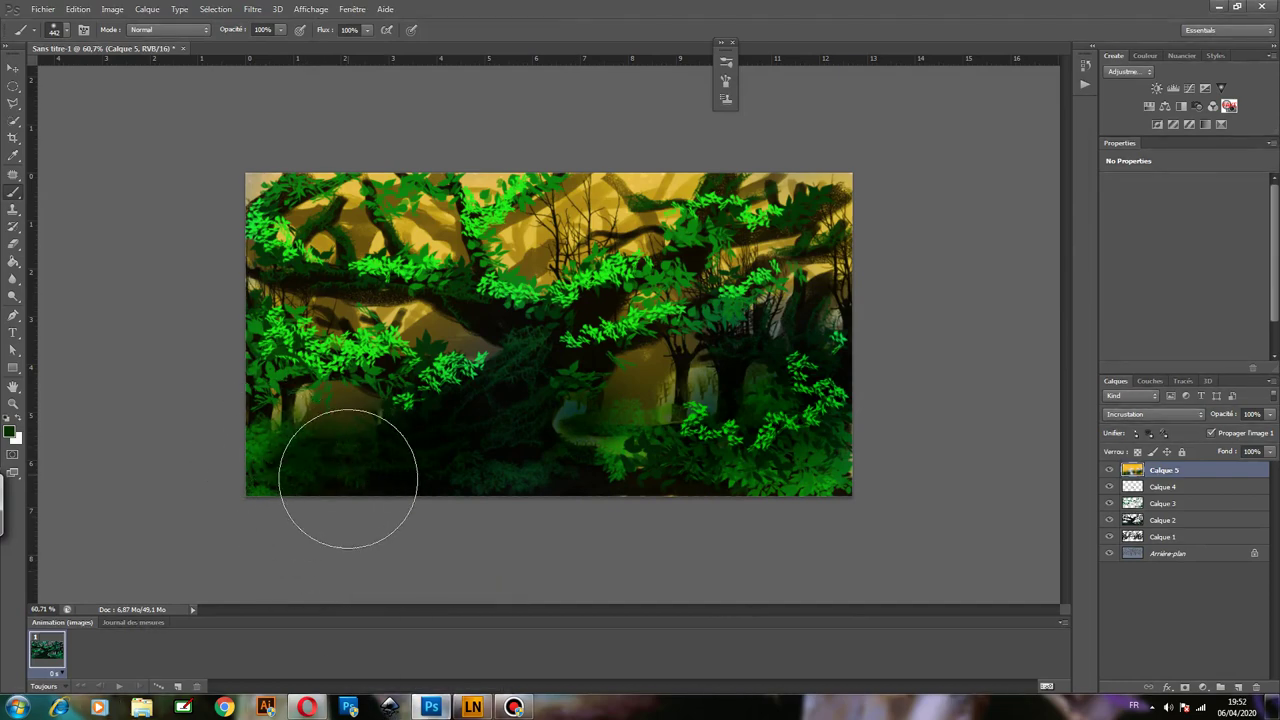
pyautogui.moveTo(349, 463); pyautogui.dragTo(340, 491)
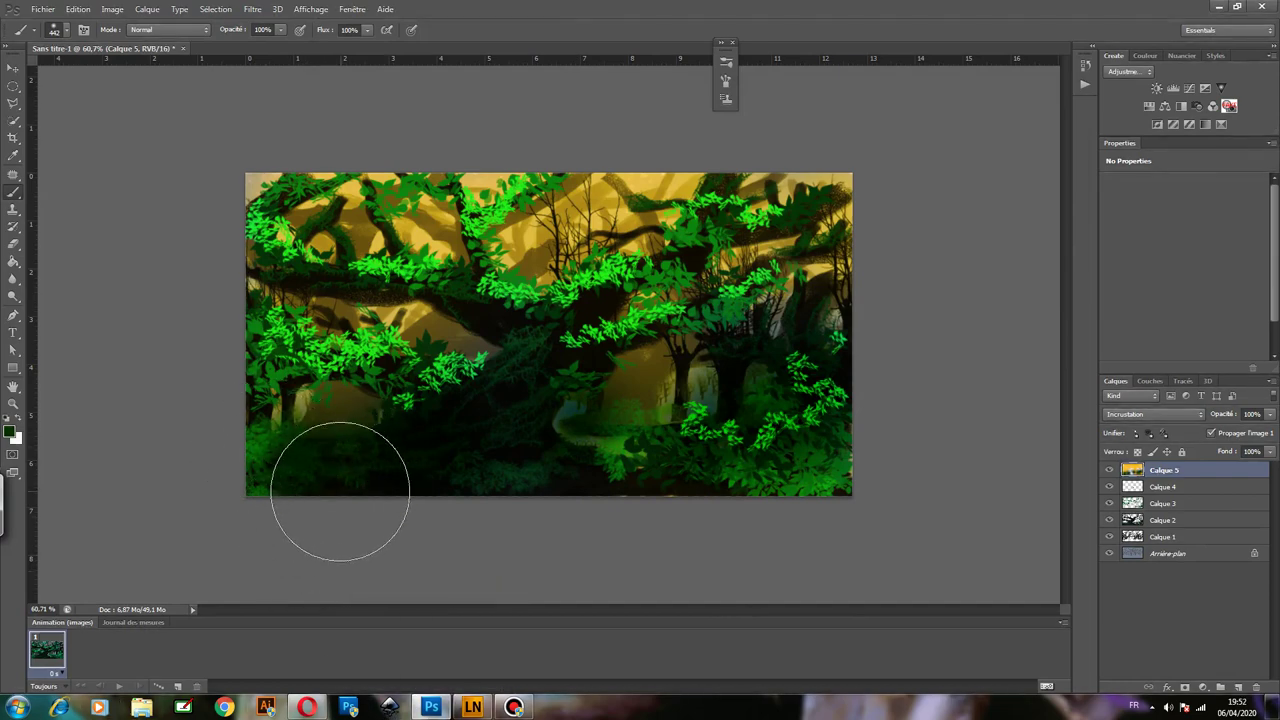
# Set the foreground colour to bright yellow f6d415.
pyautogui.click(12, 433)
pyautogui.click(879, 268)
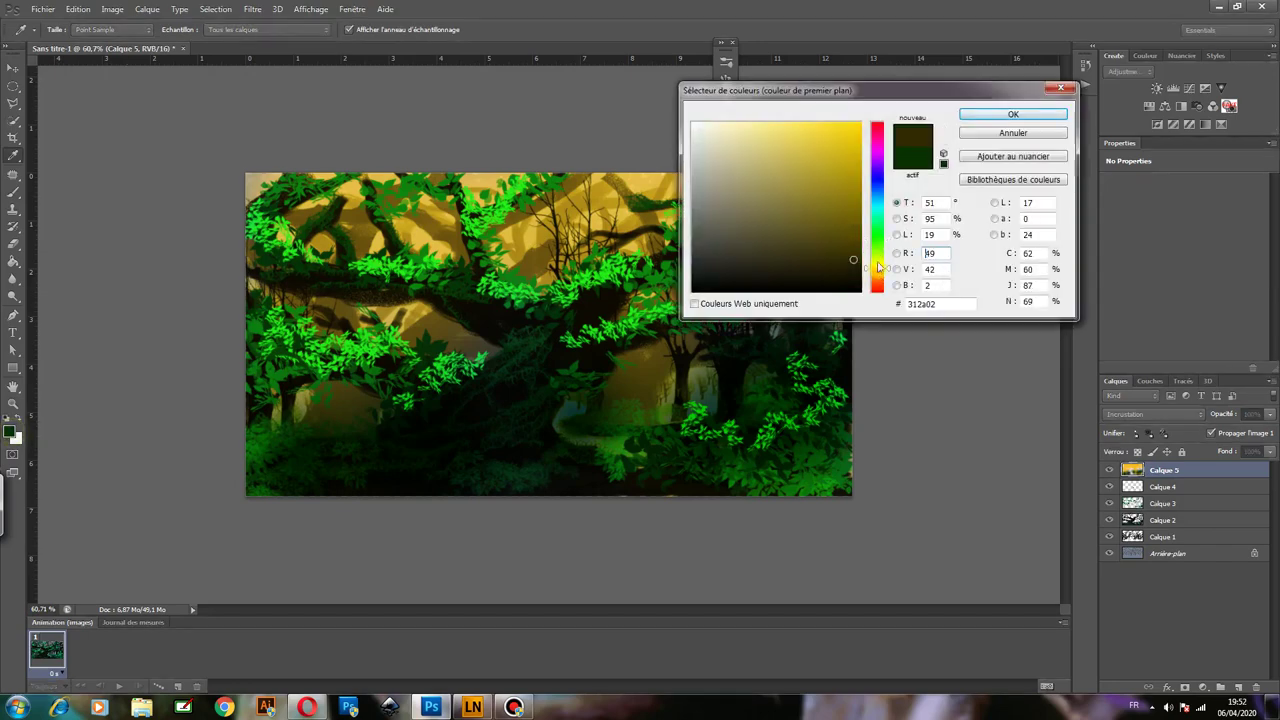
pyautogui.click(846, 128)
pyautogui.click(983, 116)
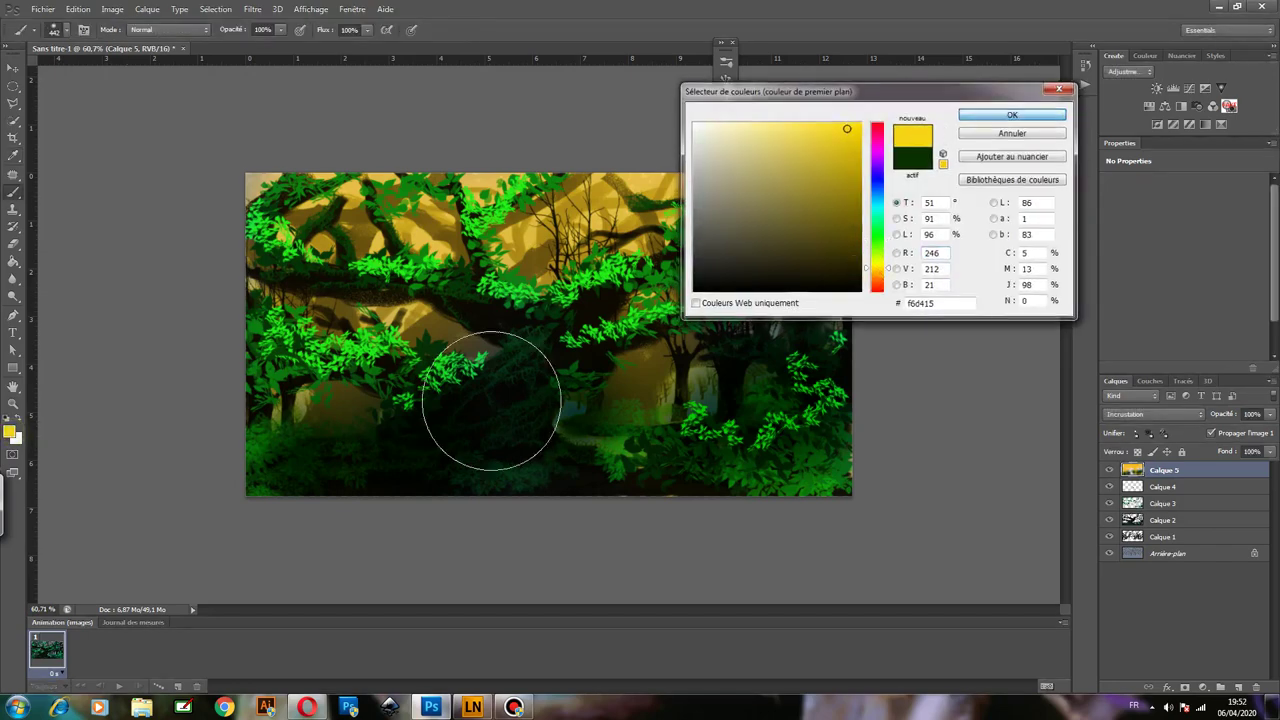
# Paint yellow glow along the lower path, the right edge and the vines, then enlarge the brush.
pyautogui.moveTo(560, 410)
pyautogui.mouseDown()
pyautogui.moveTo(586, 457)
pyautogui.moveTo(634, 477)
pyautogui.moveTo(614, 477)
pyautogui.moveTo(657, 480)
pyautogui.mouseUp()
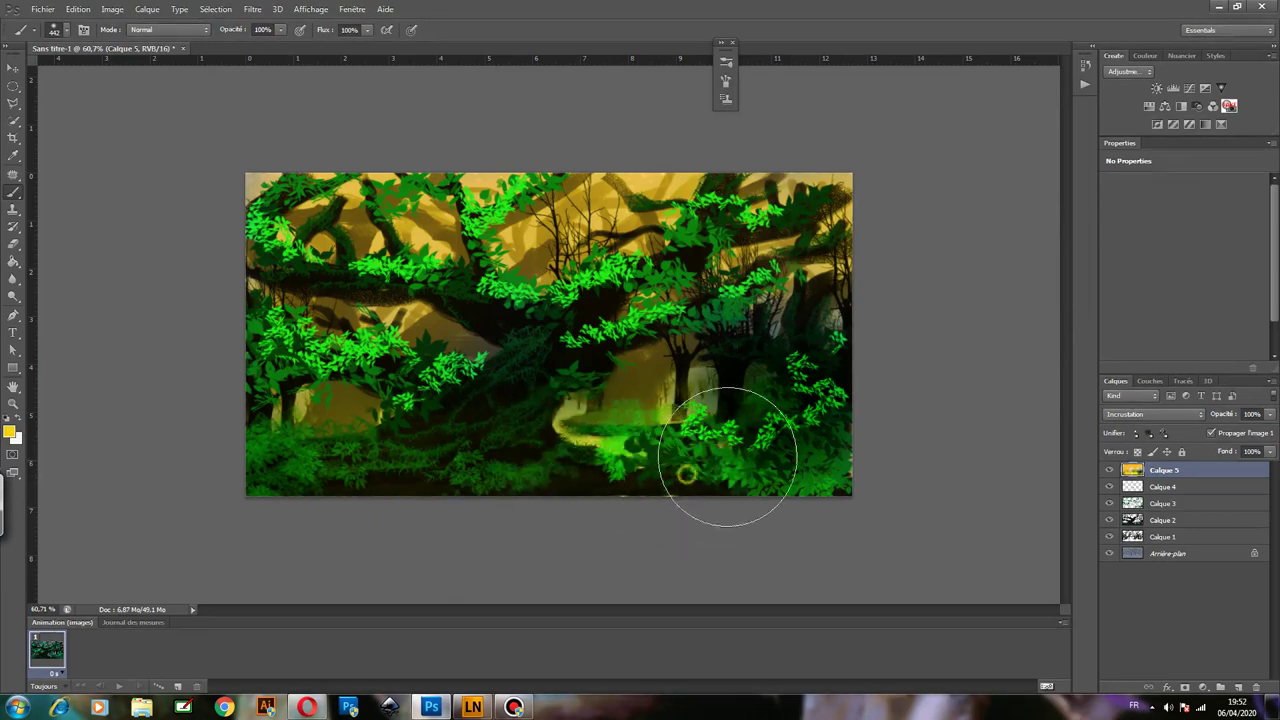
pyautogui.moveTo(879, 350)
pyautogui.mouseDown()
pyautogui.moveTo(857, 314)
pyautogui.moveTo(863, 286)
pyautogui.mouseUp()
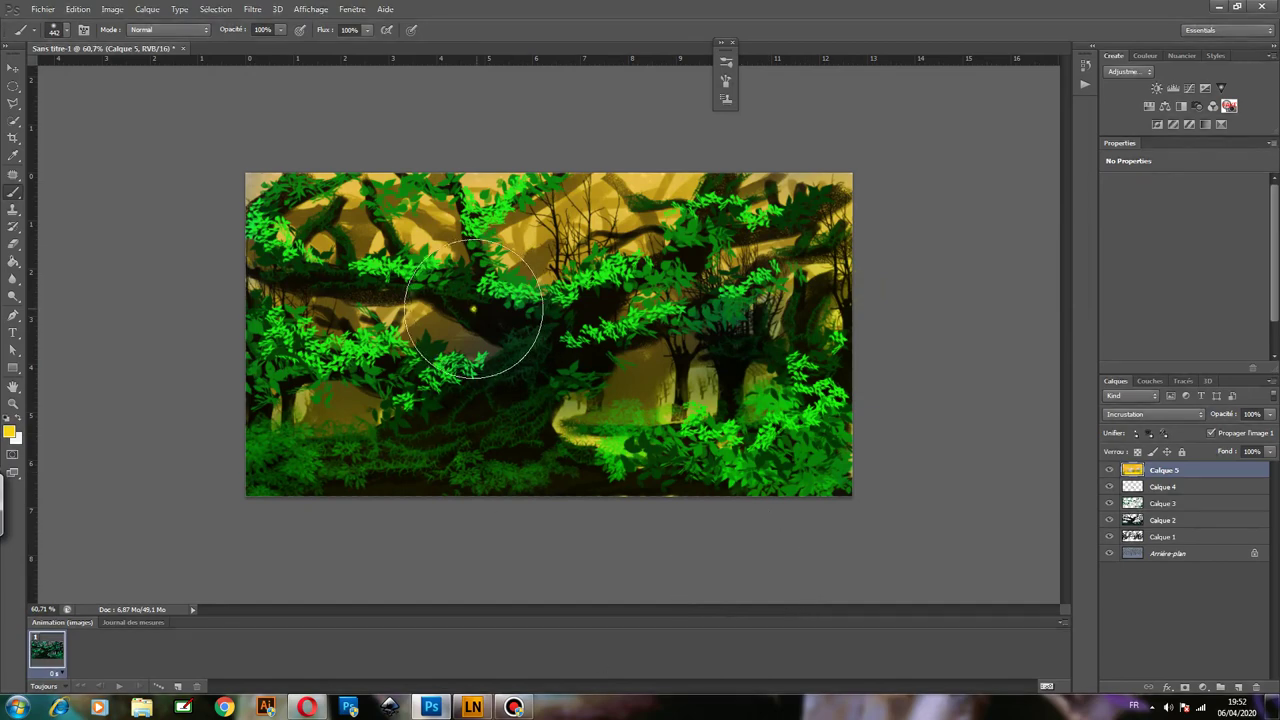
pyautogui.moveTo(495, 325); pyautogui.dragTo(470, 355)
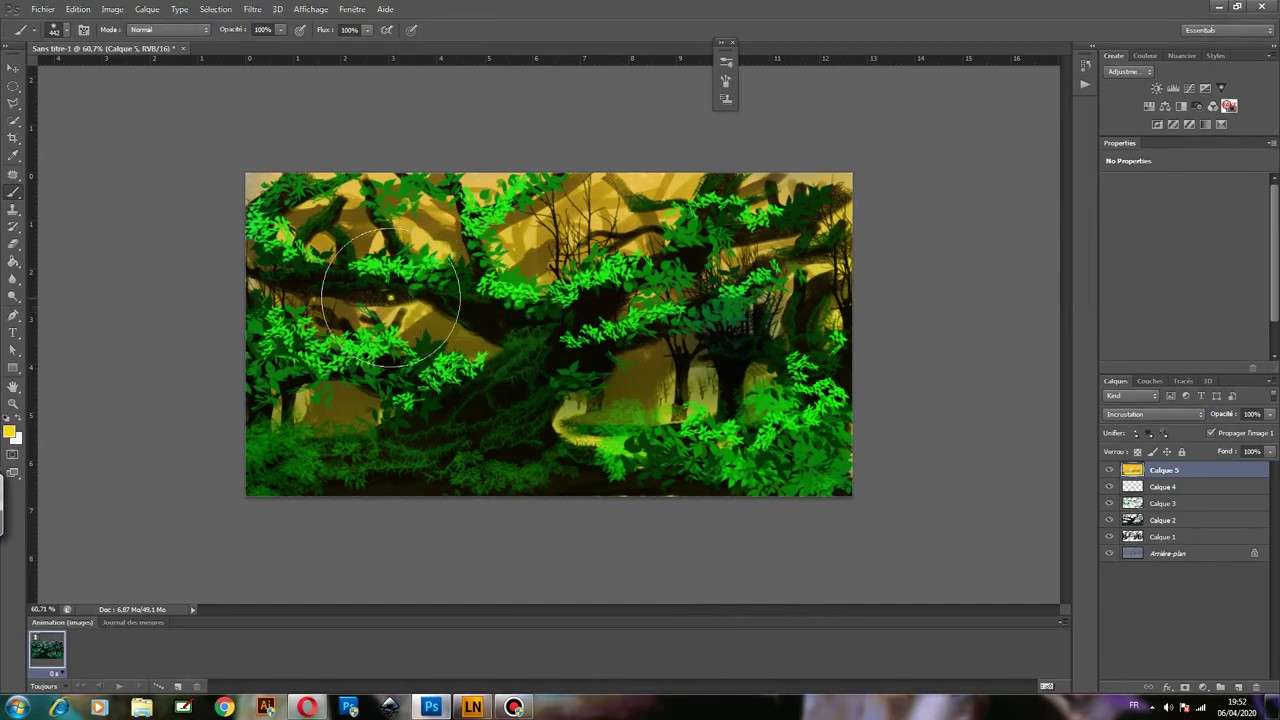
pyautogui.moveTo(533, 329); pyautogui.dragTo(657, 272)
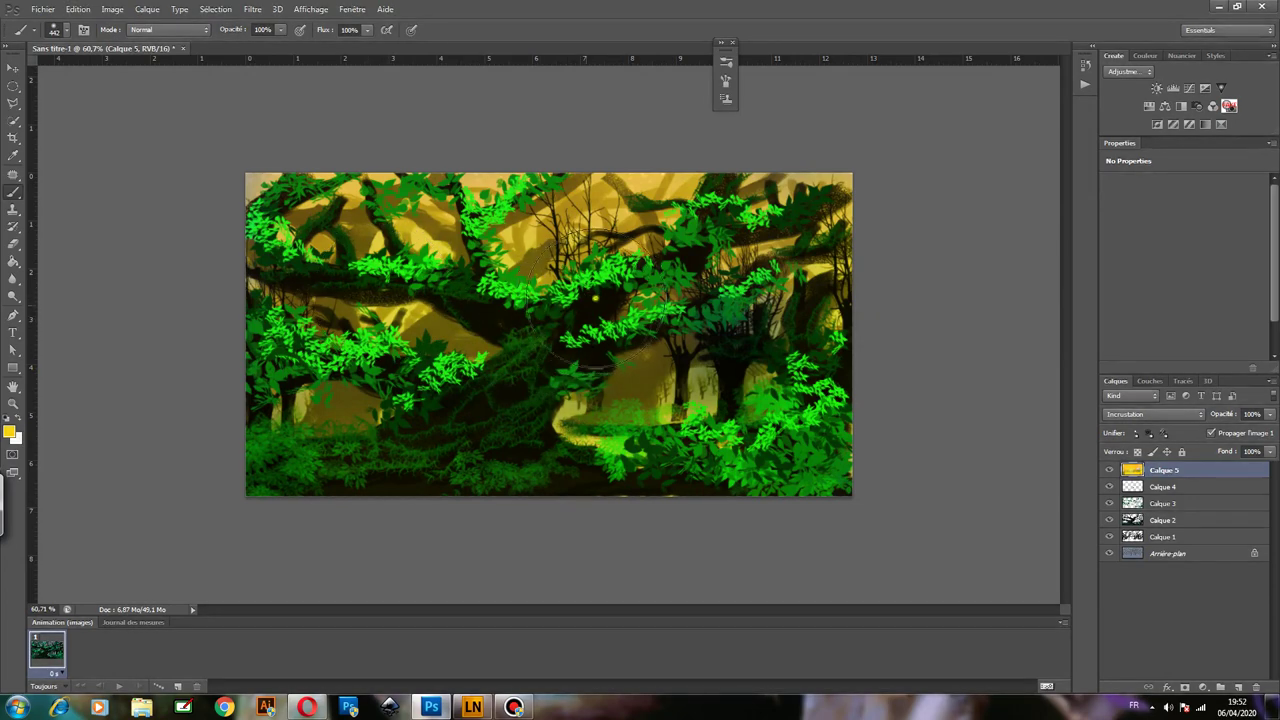
pyautogui.press(']')
pyautogui.press(']')
pyautogui.press(']')
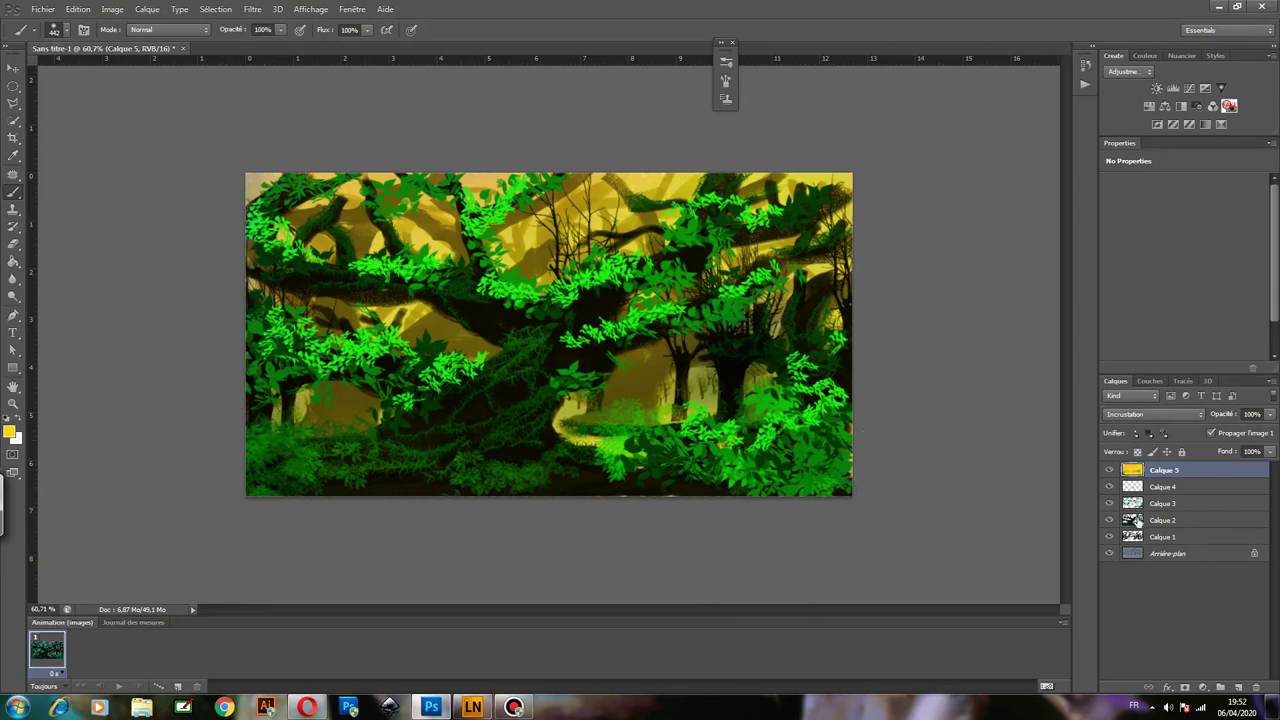
pyautogui.click(1109, 504)
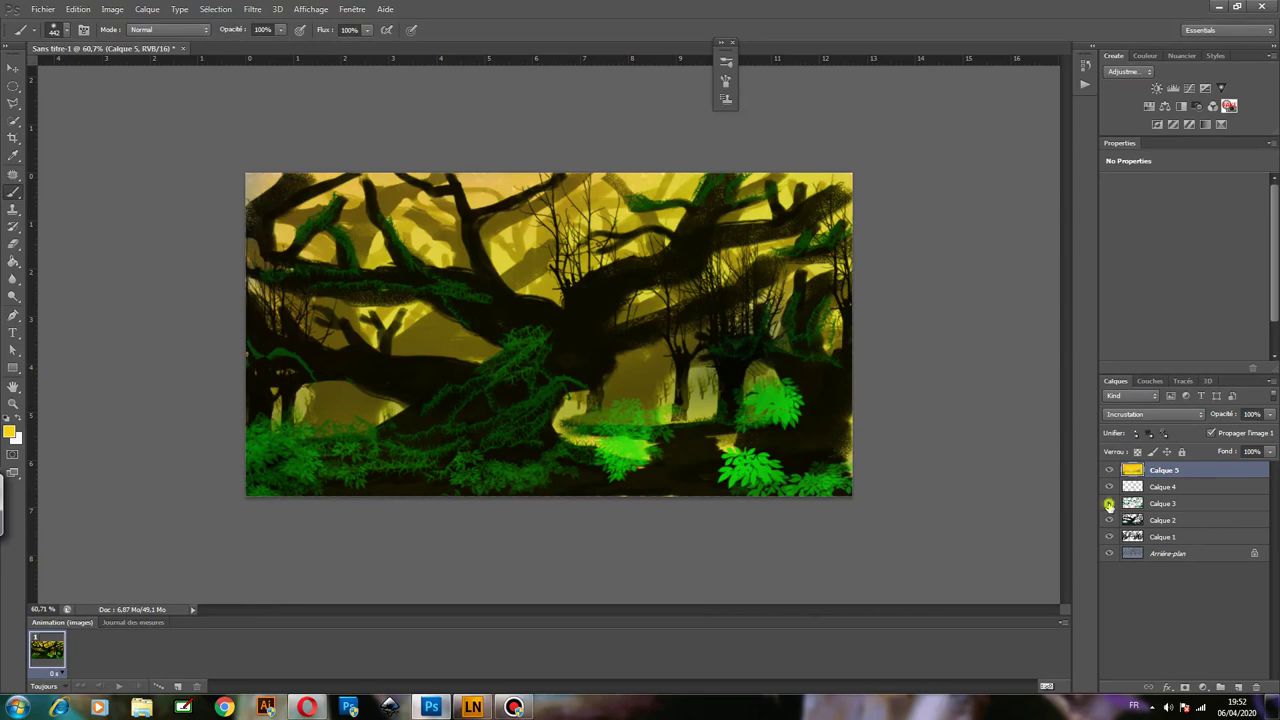
pyautogui.click(1109, 504)
pyautogui.click(1109, 520)
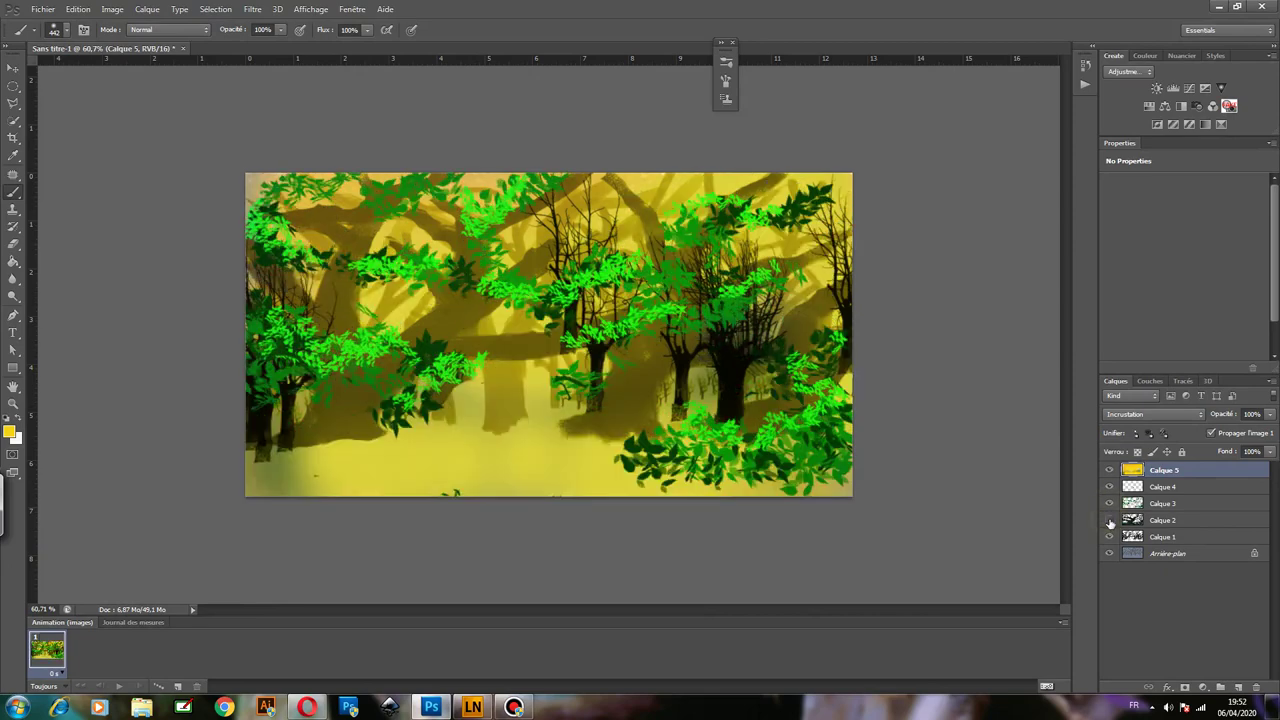
pyautogui.click(1109, 520)
pyautogui.click(1109, 537)
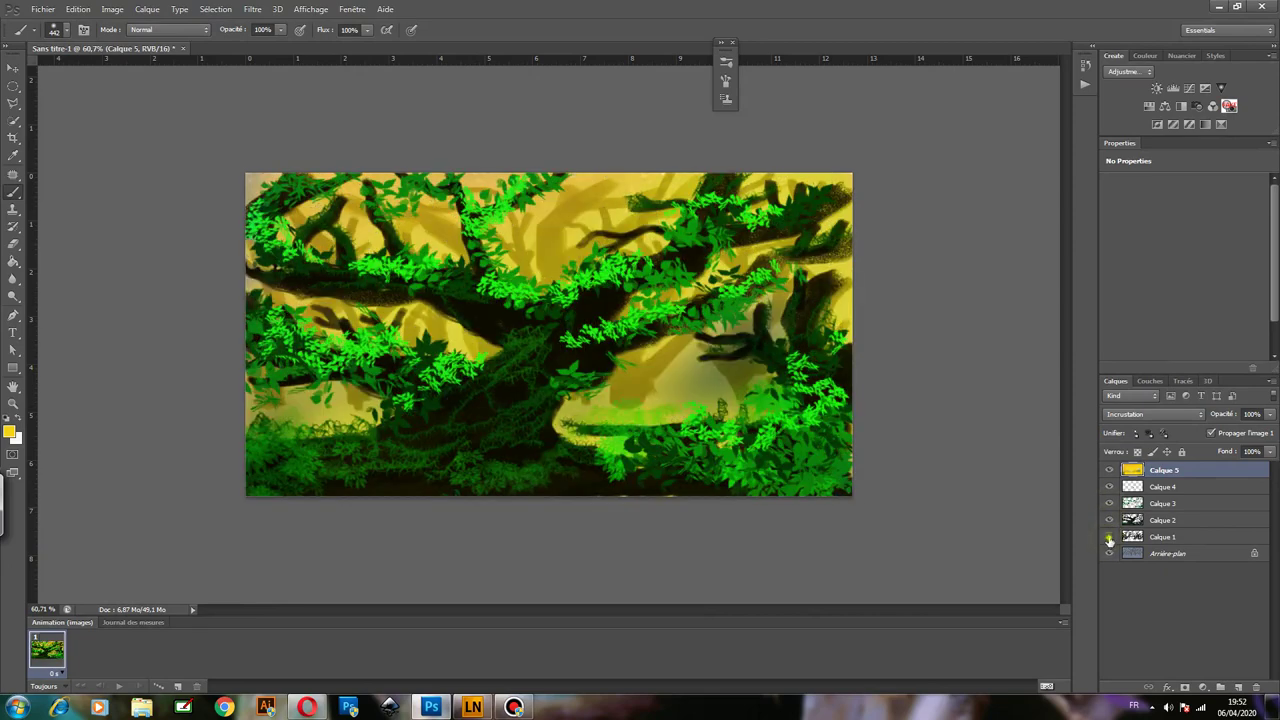
pyautogui.click(1109, 538)
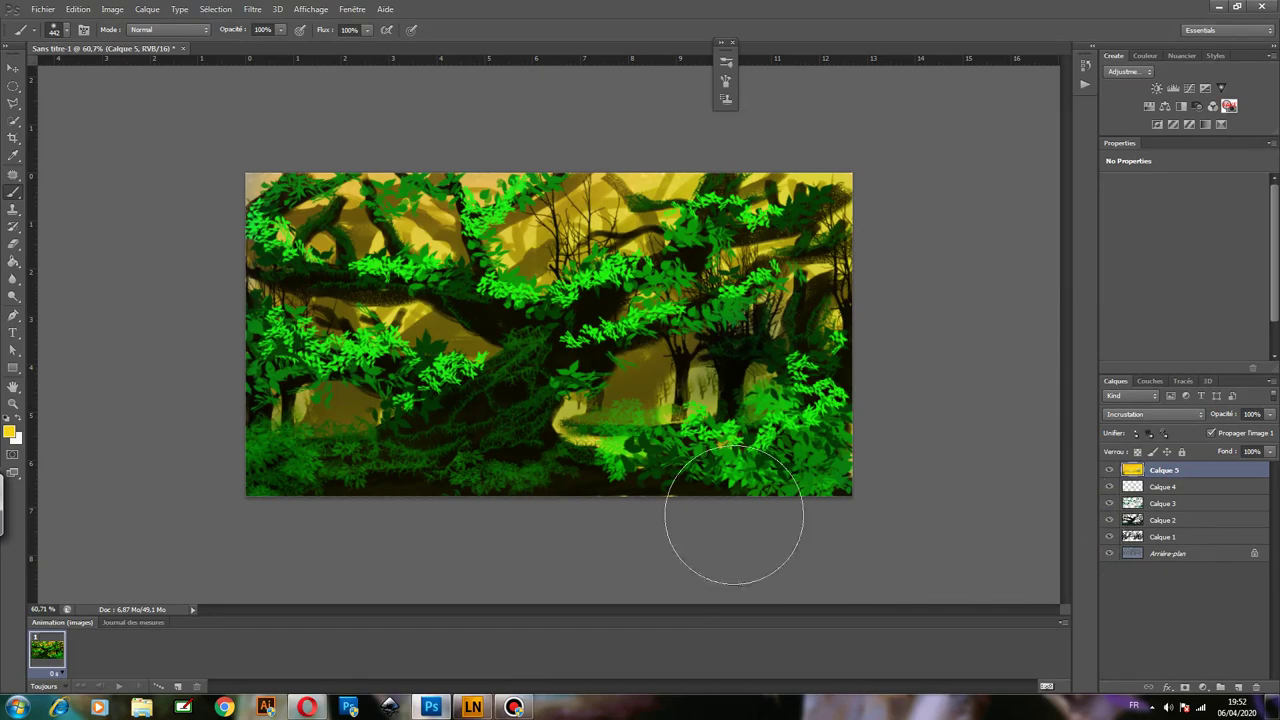
# Erase a stroke near the lower right, then undo it.
pyautogui.click(13, 244)
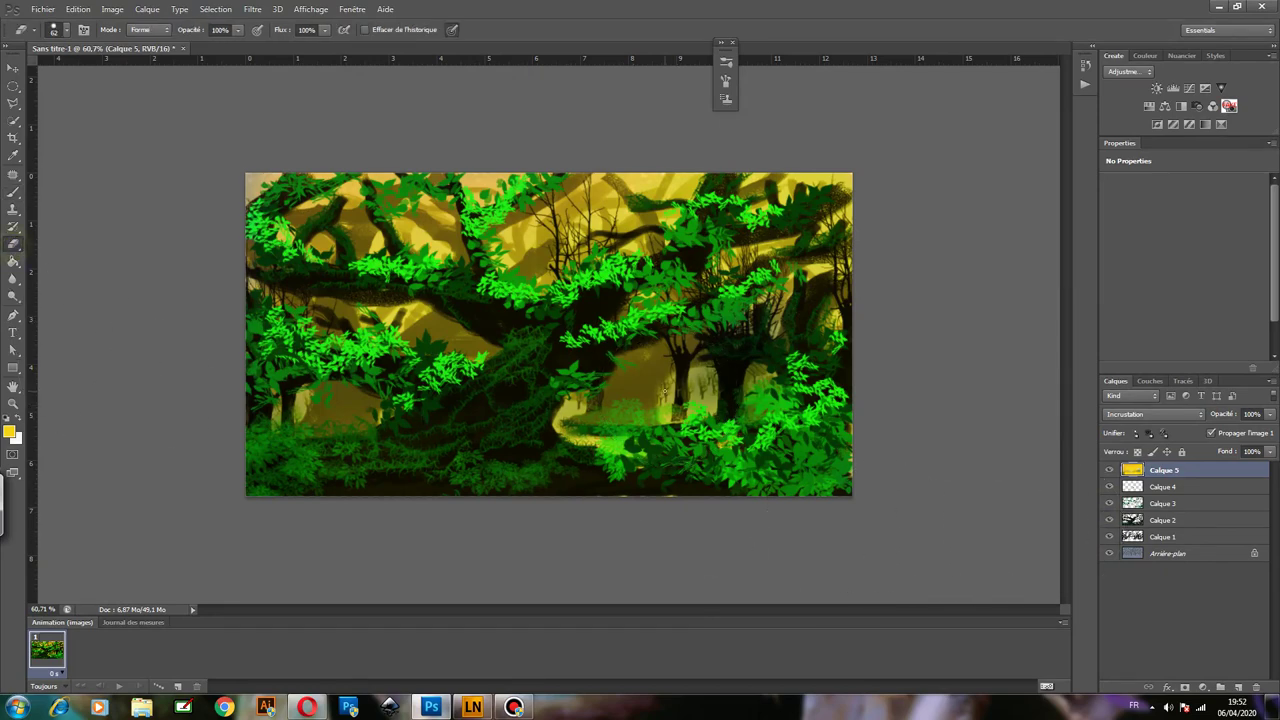
pyautogui.moveTo(666, 380); pyautogui.dragTo(664, 402)
pyautogui.hotkey('ctrl', 'z')
# Bring the Bandicam recorder window up from the taskbar.
pyautogui.rightClick(513, 707)
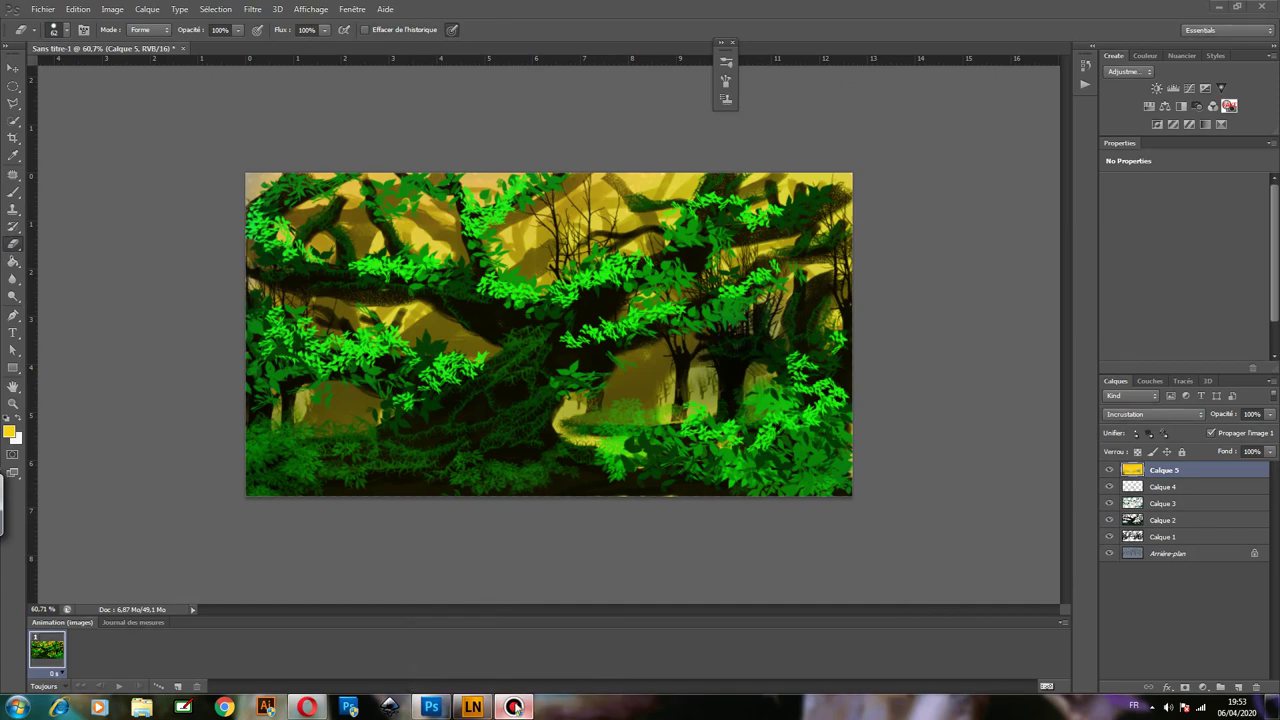
pyautogui.click(513, 707)
pyautogui.click(513, 707)
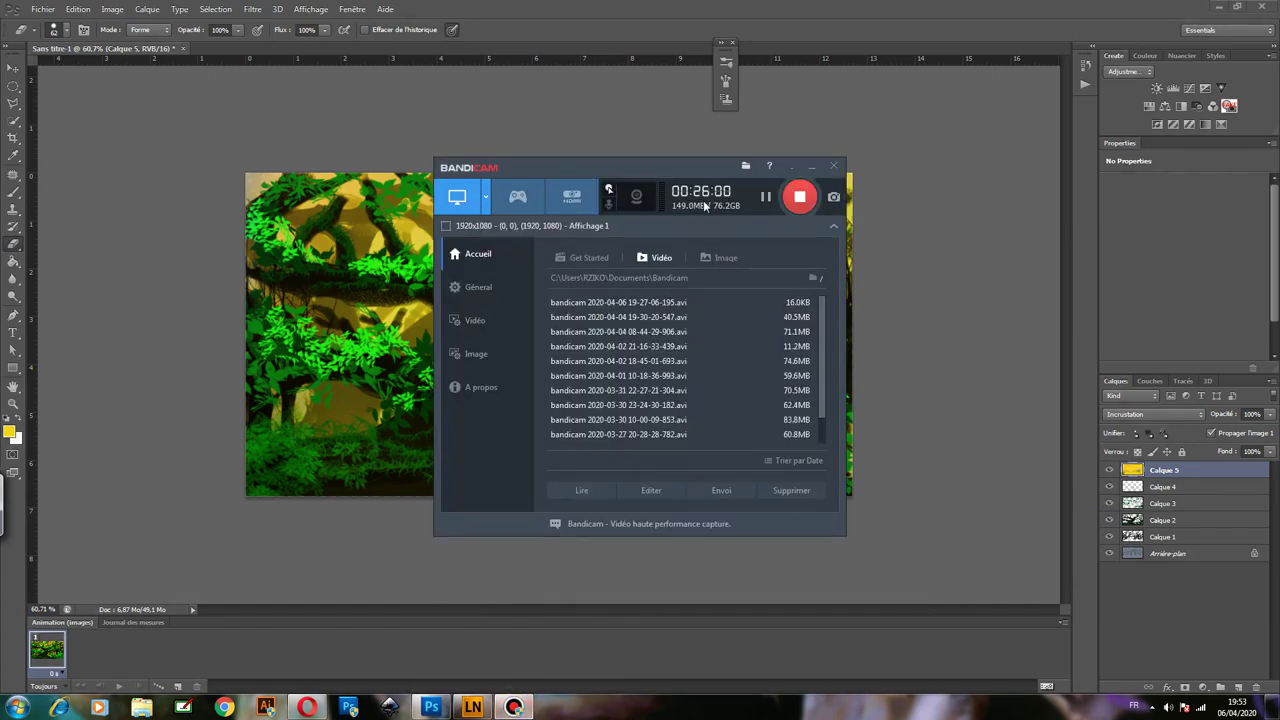